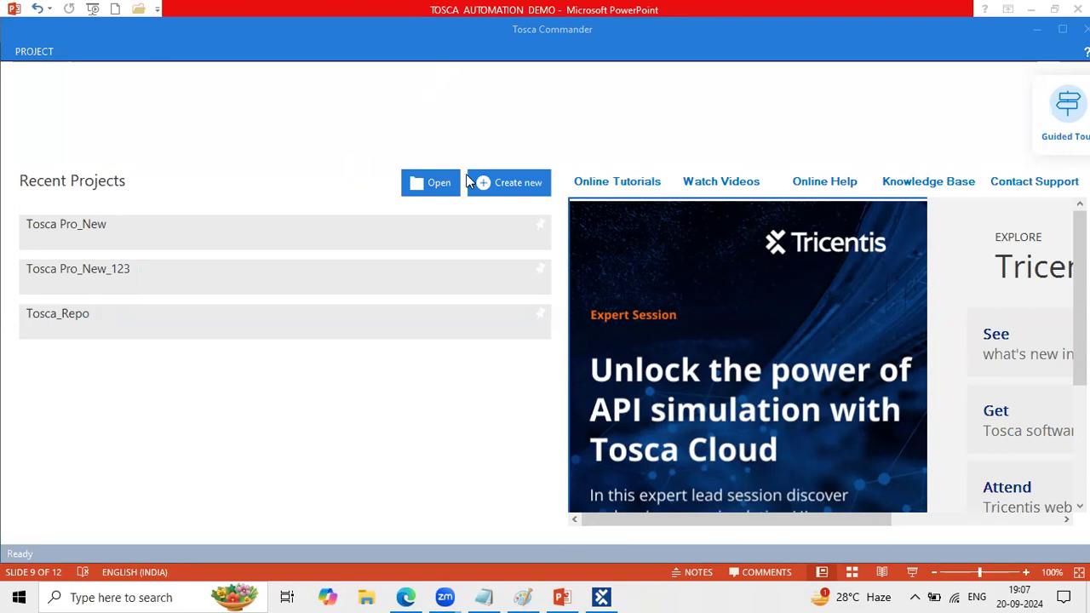
- Start creating a new project workspace and outline the Common Repository heading of its dialog with a green box
left_click(516, 187)
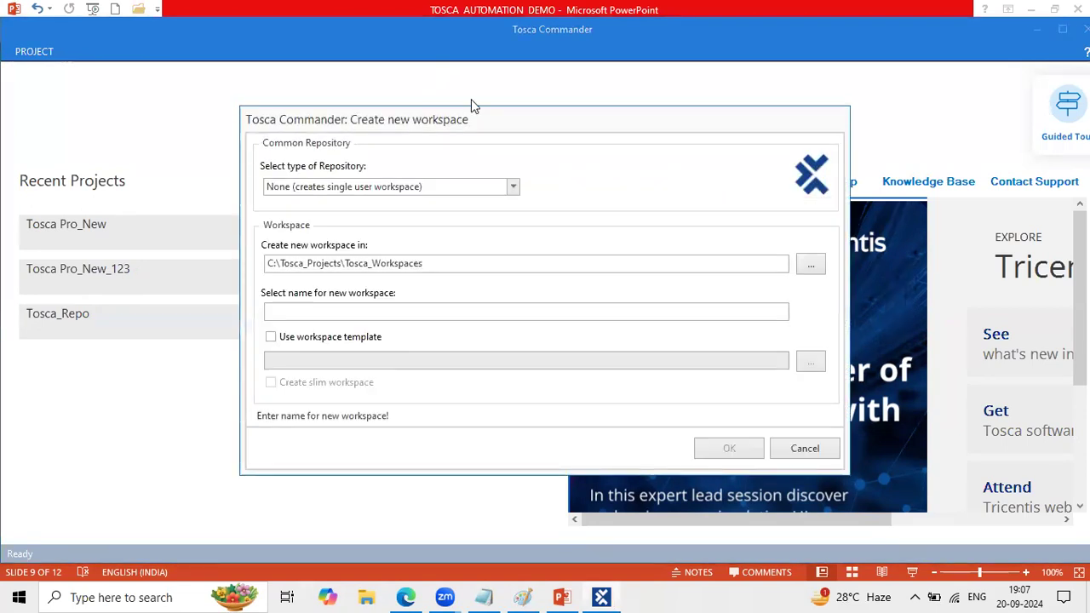
left_click(463, 117)
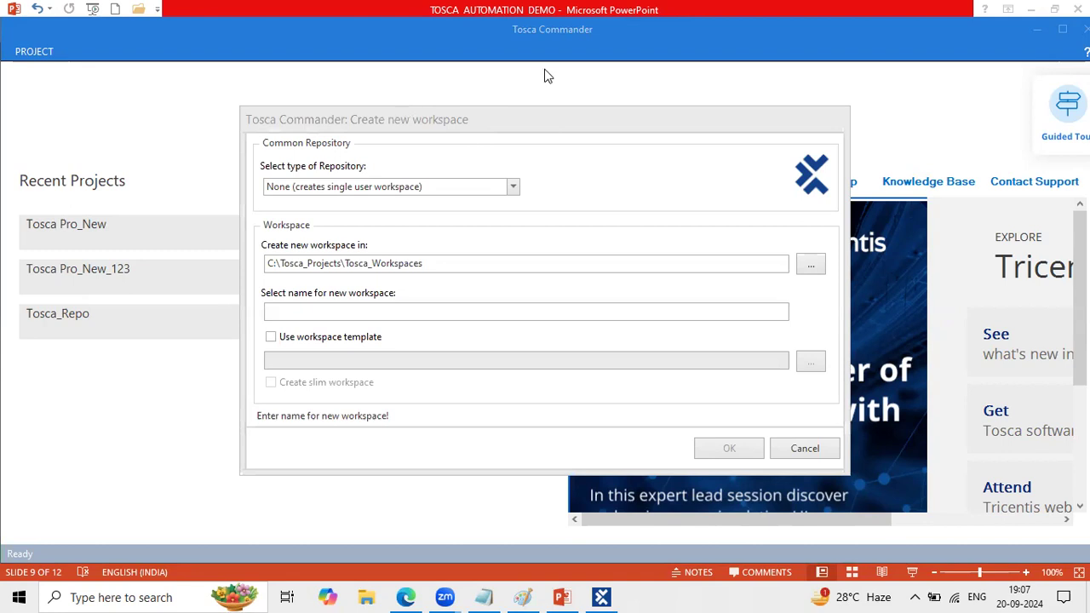
left_click_drag(257, 134, 355, 155)
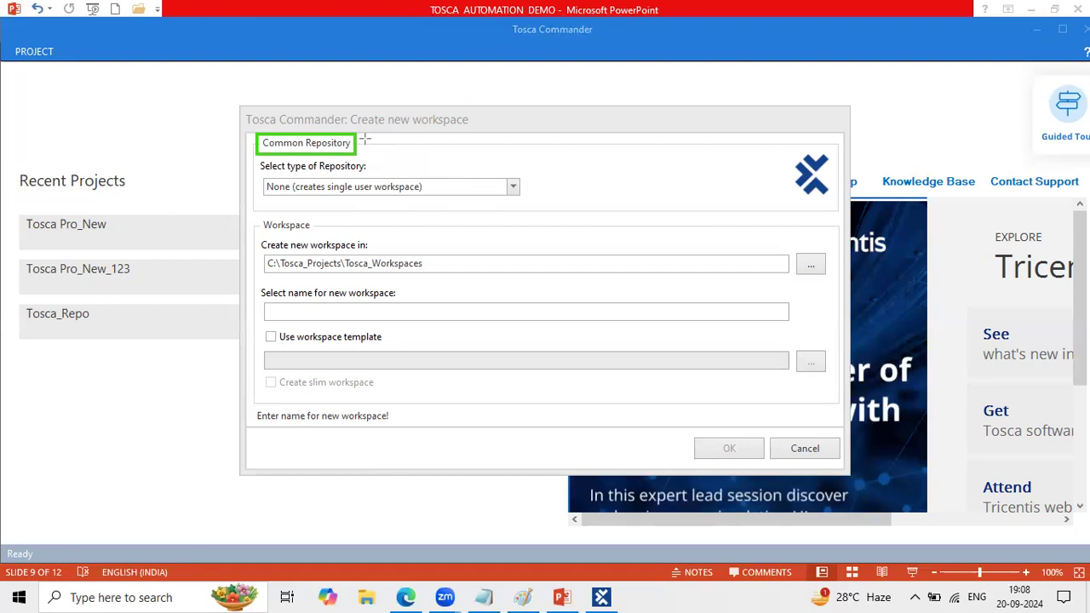
left_click_drag(284, 176, 362, 176)
- Place an on-screen text note beside the Common Repository heading, with the first line "1. single user"
left_click(603, 146)
type("1")
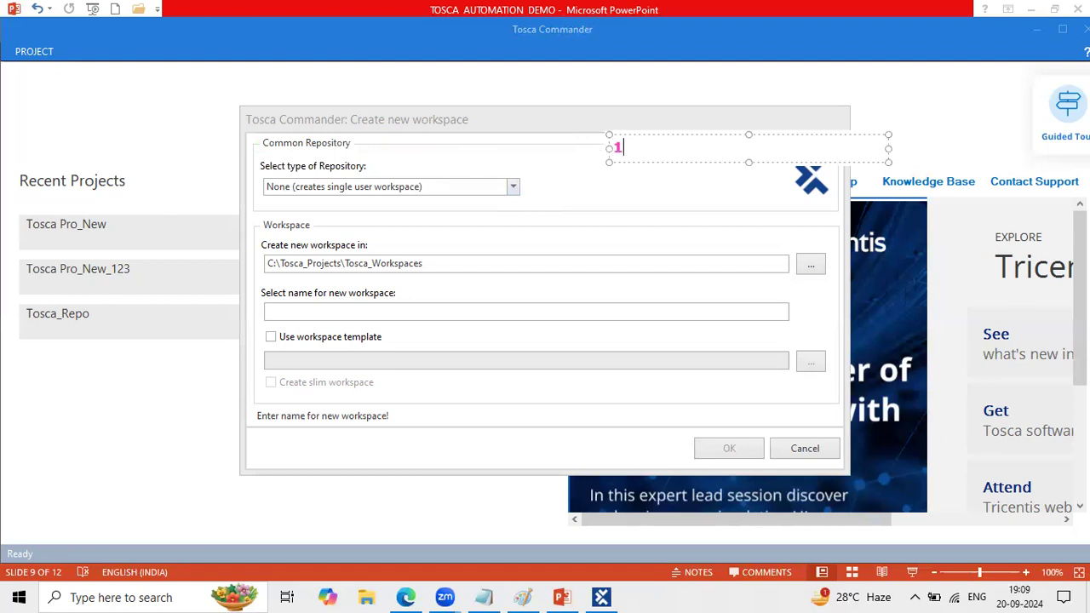
type(". single user")
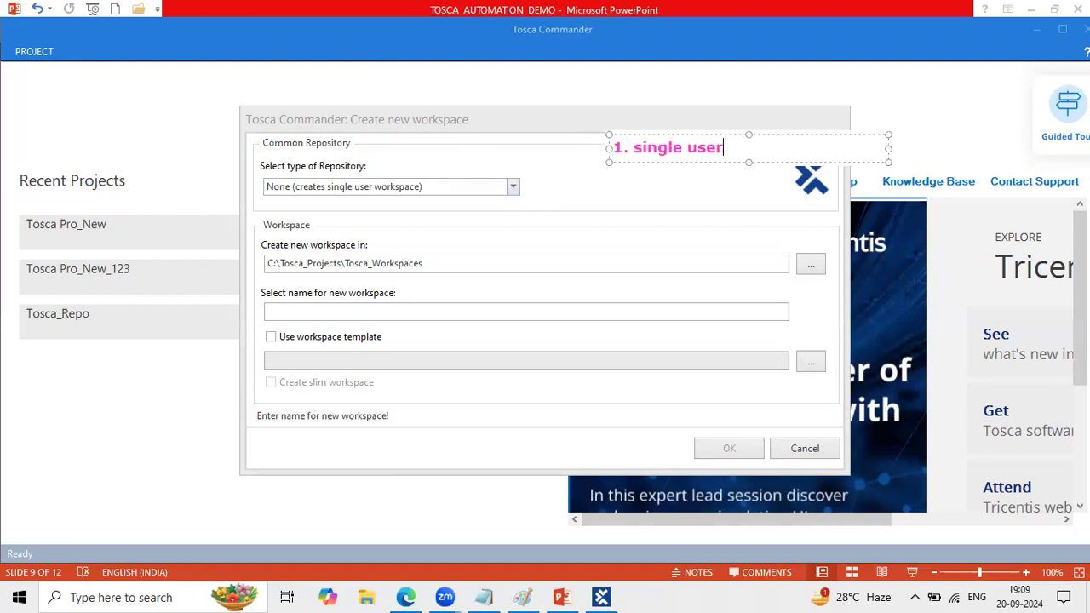
key("Return")
- Add the second line "2. multiuser/ common user/ shared repo" to the note and widen its text box so the line fits
type("2.")
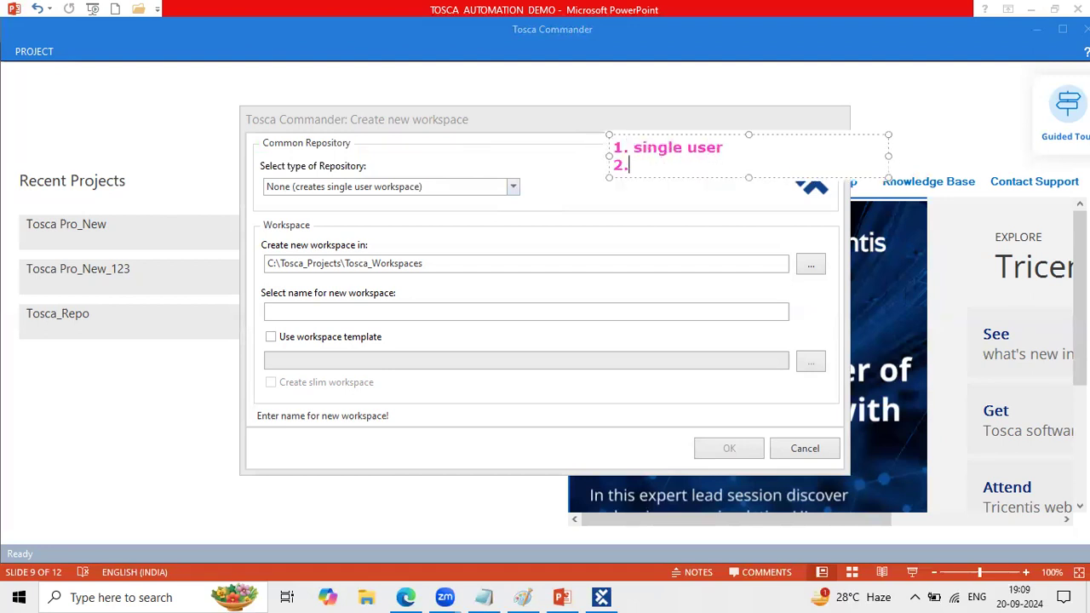
type(" multiuser/ common user/ shared repo")
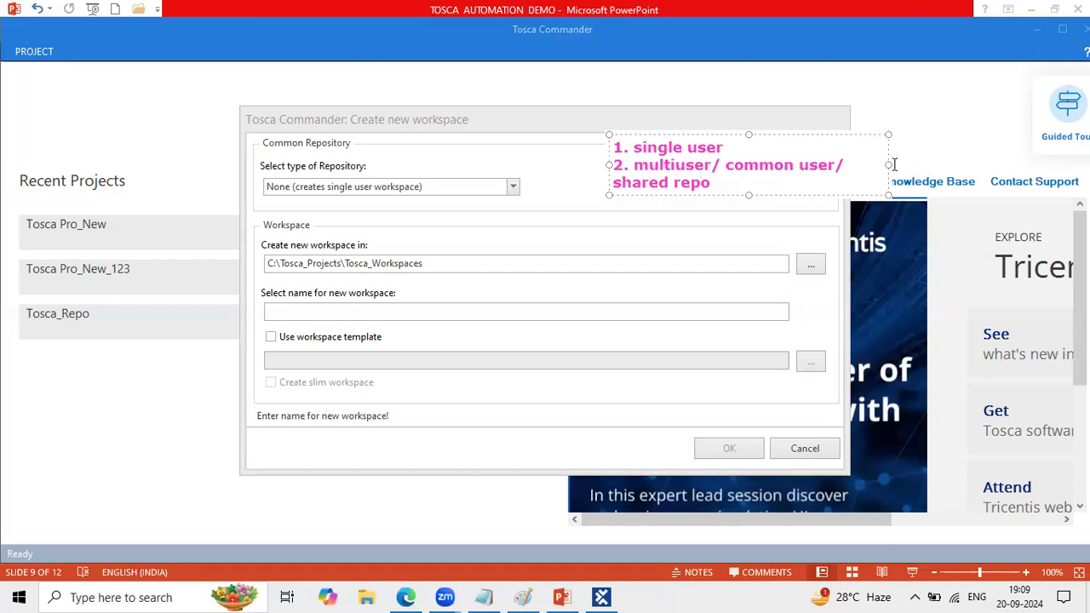
left_click_drag(893, 164, 1024, 161)
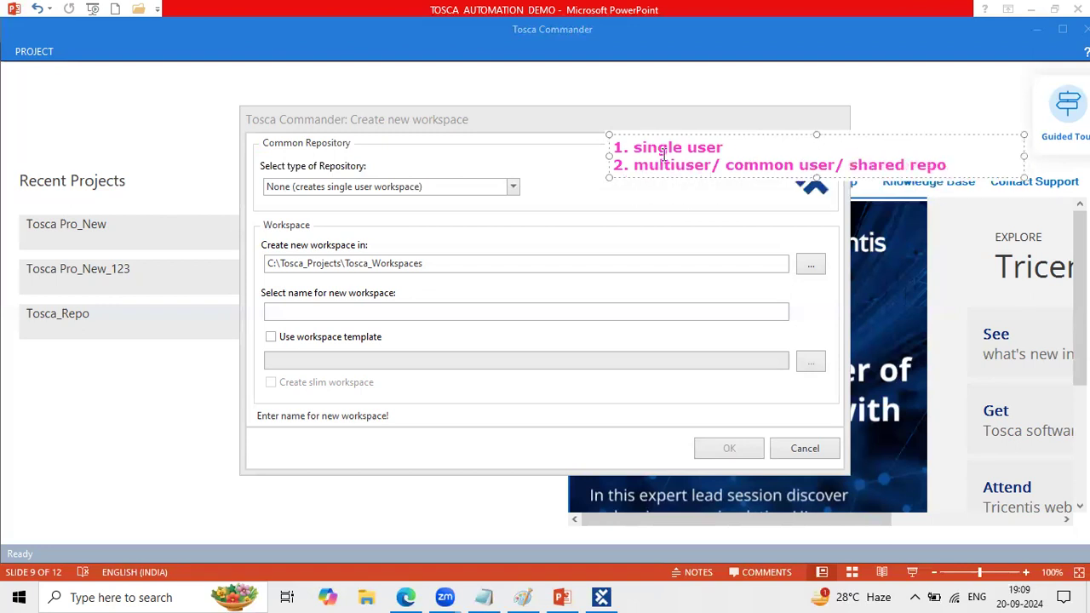
- Emphasize the note's second line and underline the "None (creates single user workspace)" repository type, clearing the annotations at the end
left_click_drag(686, 164, 970, 163)
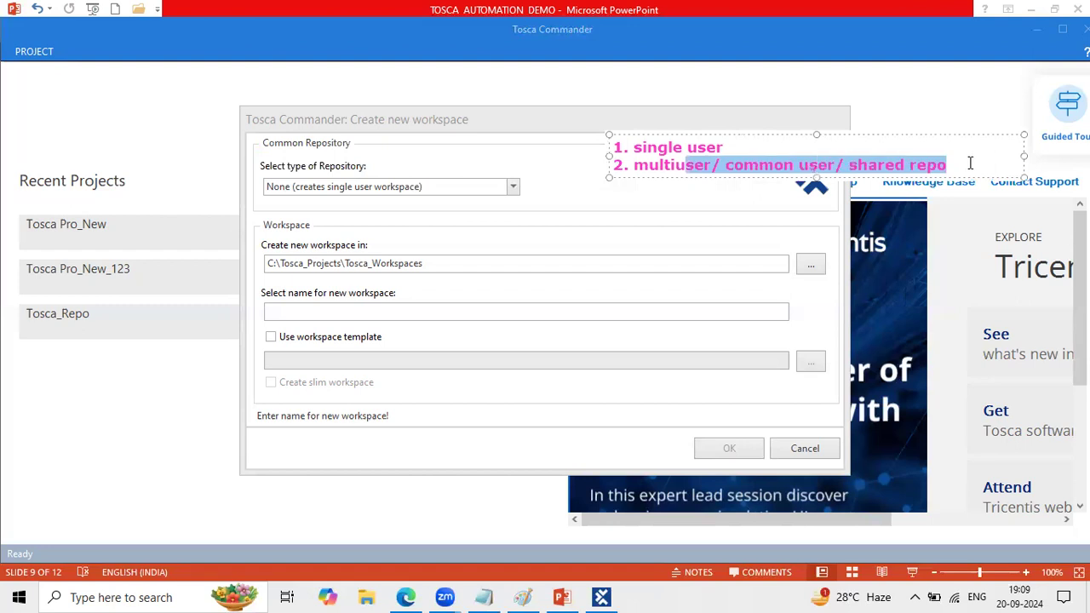
left_click(567, 199)
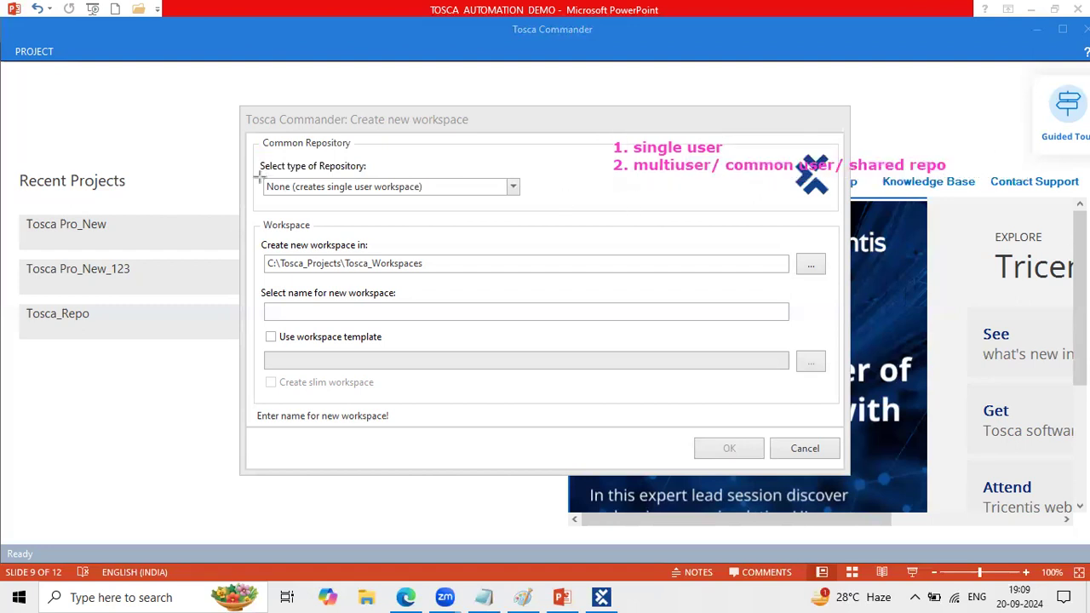
left_click_drag(261, 197, 452, 201)
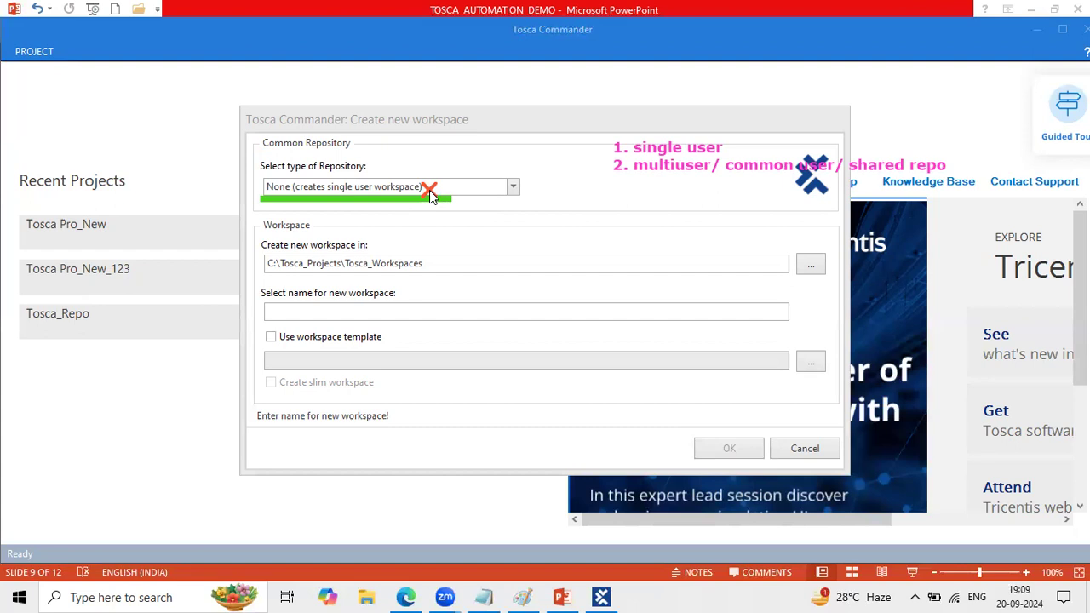
left_click(670, 83)
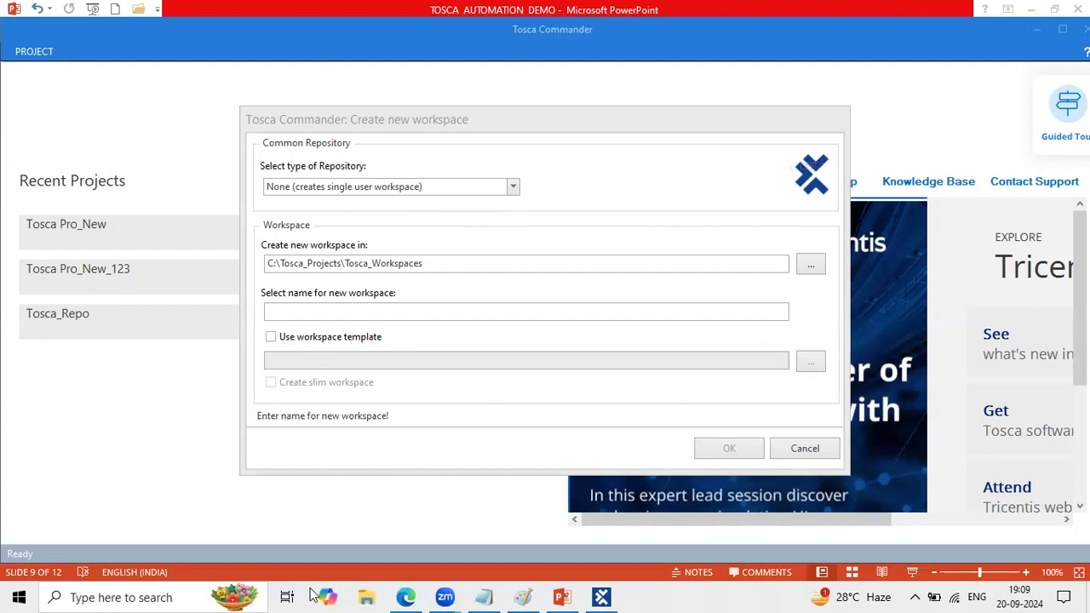
- Switch to the PowerPoint architecture diagram on slide 9 and outline its Common Repository block with a green box
left_click(561, 595)
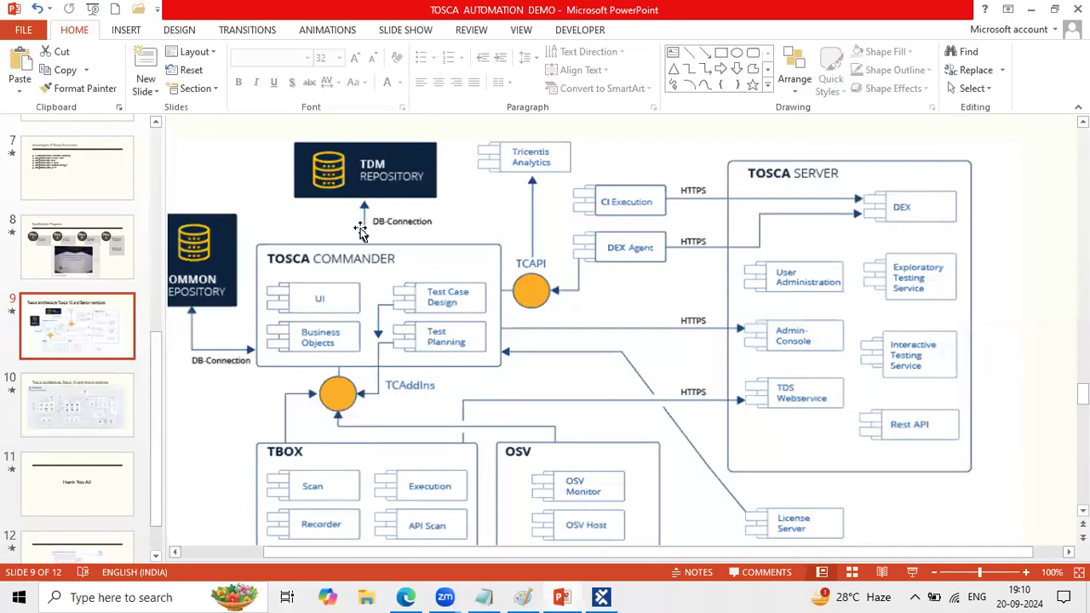
left_click(499, 336)
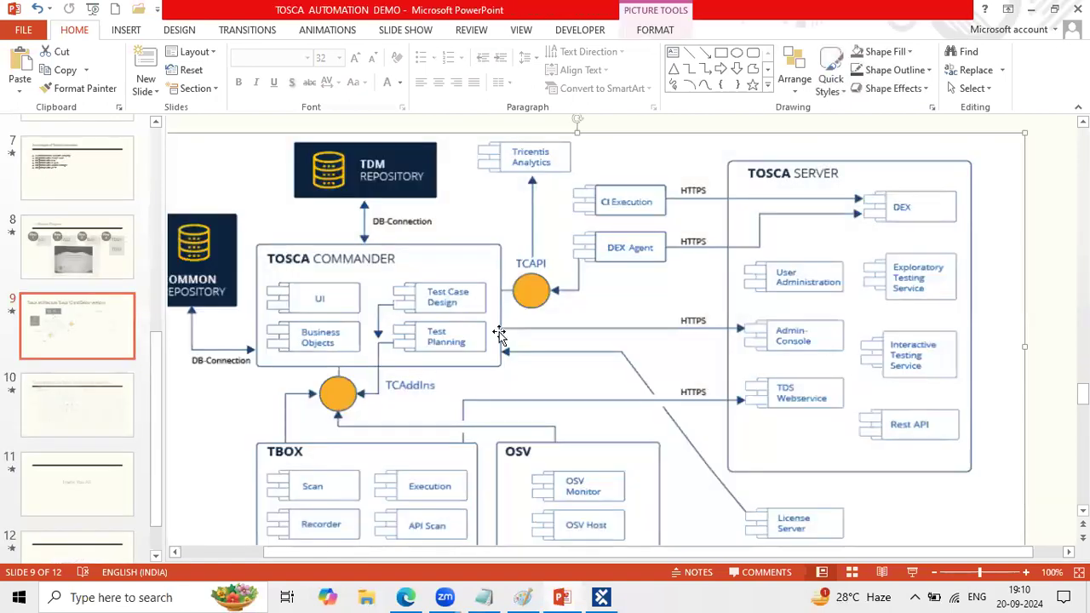
left_click_drag(282, 548, 205, 549)
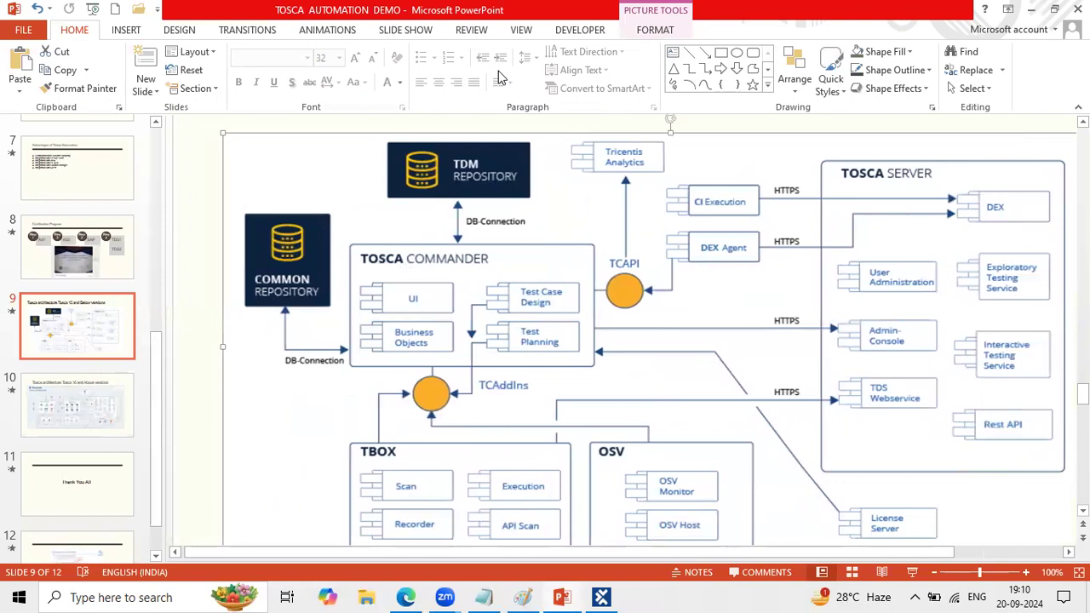
left_click_drag(237, 205, 338, 315)
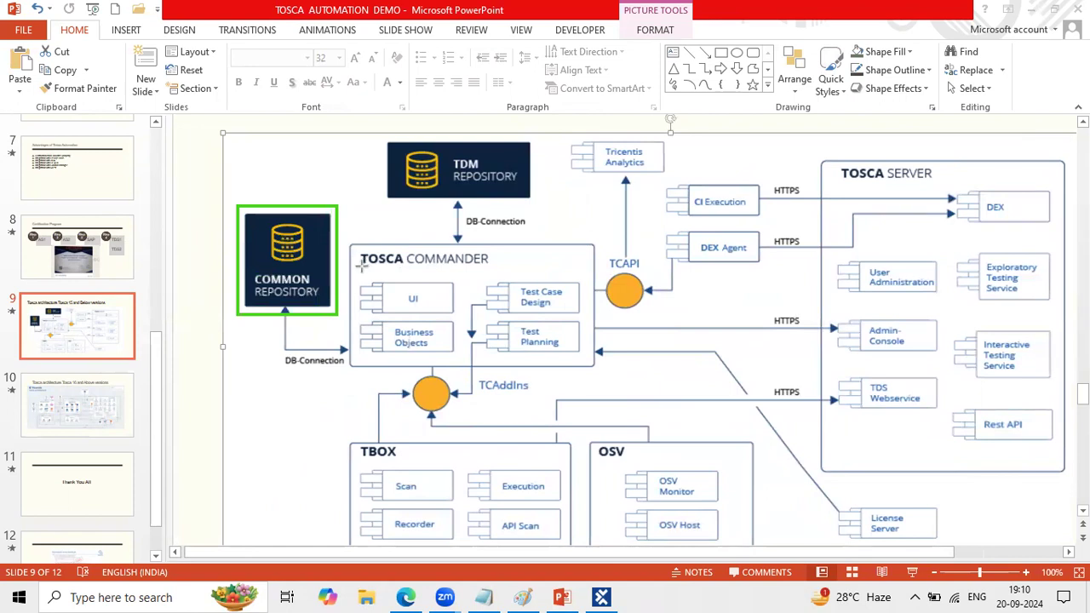
- Underline Tosca Commander and box the DB-Connection label below Common Repository on the diagram, clearing the marks at the end
left_click_drag(360, 265, 502, 269)
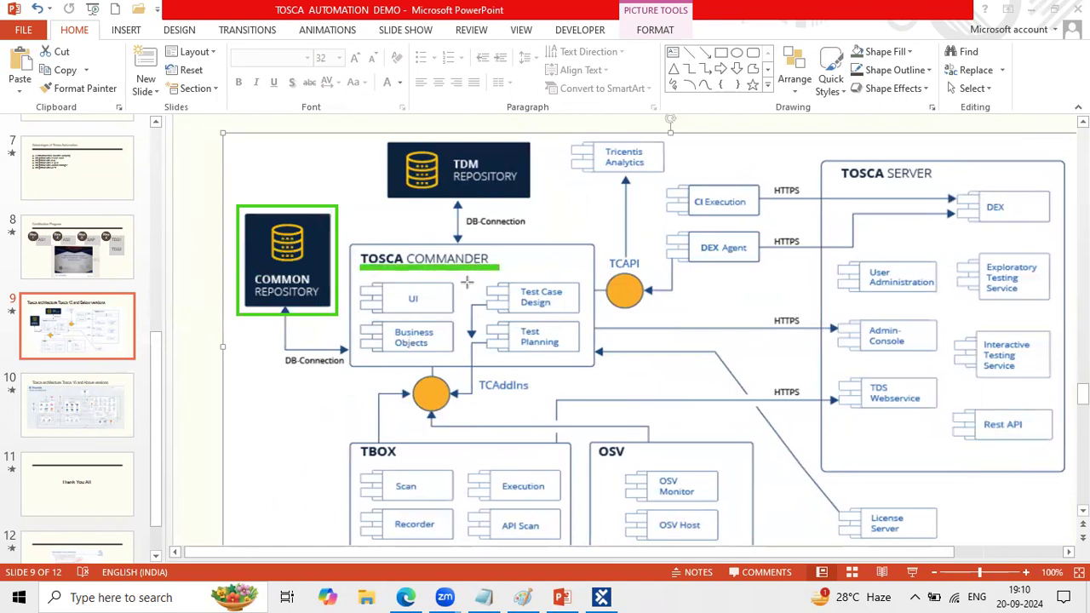
left_click_drag(272, 346, 354, 374)
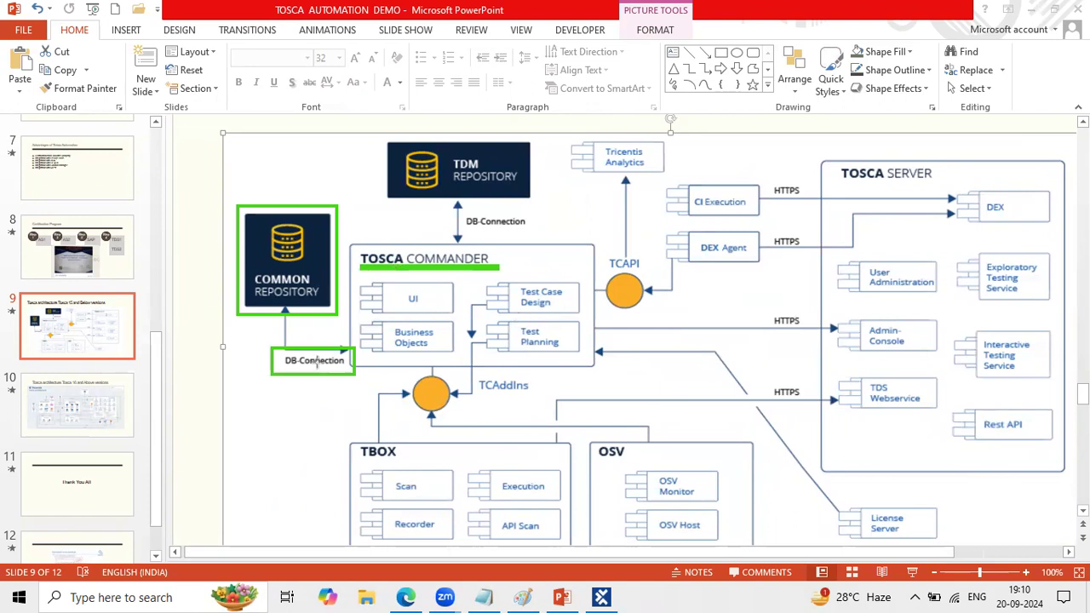
left_click_drag(274, 376, 347, 375)
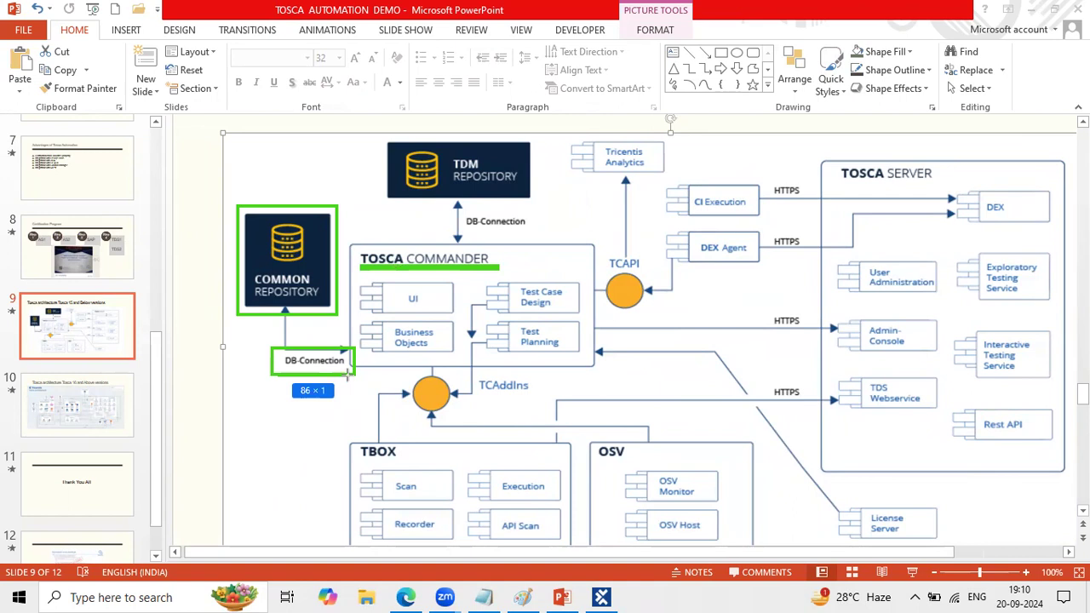
left_click_drag(346, 373, 346, 373)
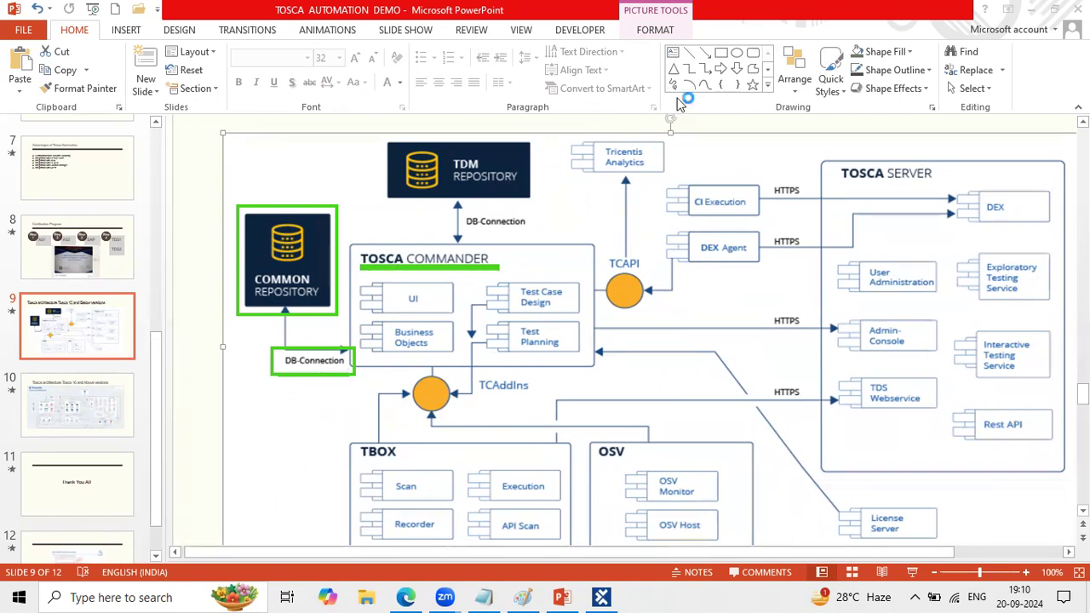
key("ctrl+z")
key("ctrl+z")
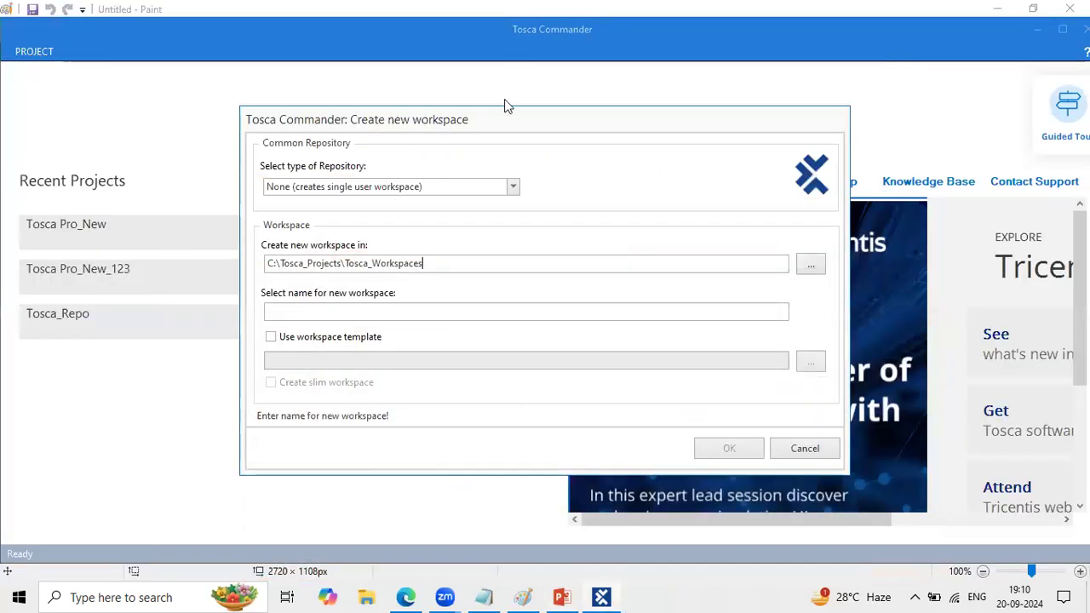
- Return to Tosca Commander's new workspace dialog, mark the repository type selector, and set the type to SQLite
left_click_drag(498, 176, 528, 198)
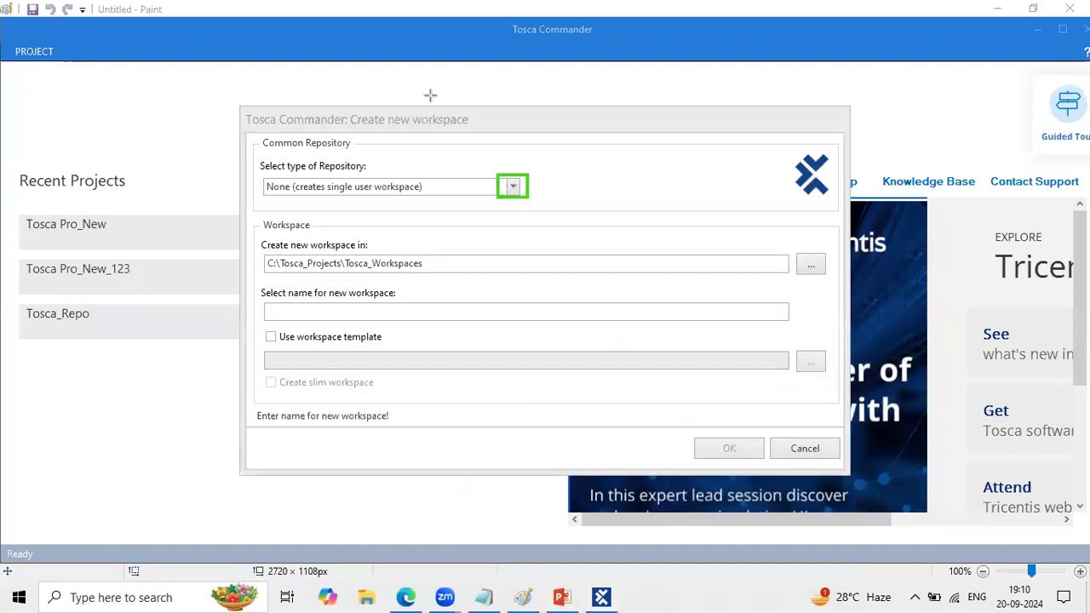
left_click(509, 185)
left_click(509, 185)
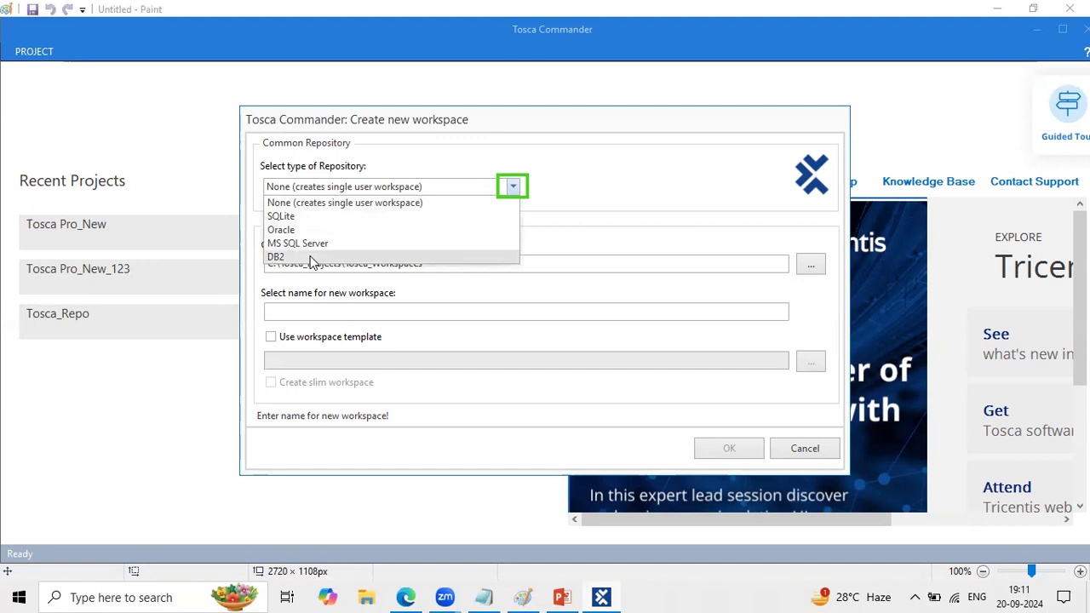
left_click(297, 217)
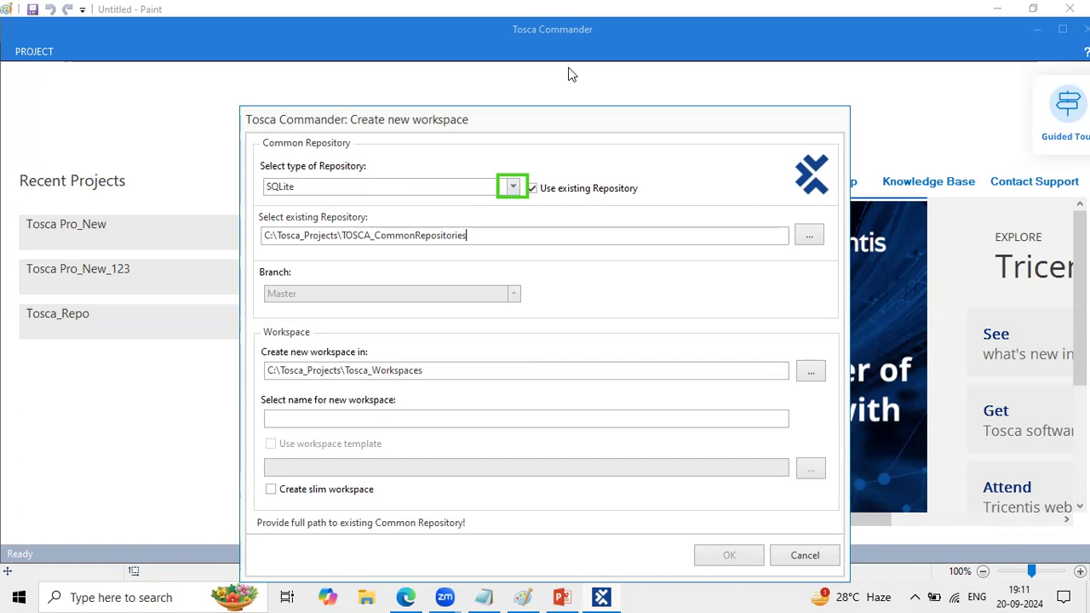
- Outline the "Use existing Repository" option in green, moving the workspace dialog higher on the screen and marking the option again
left_click(441, 12)
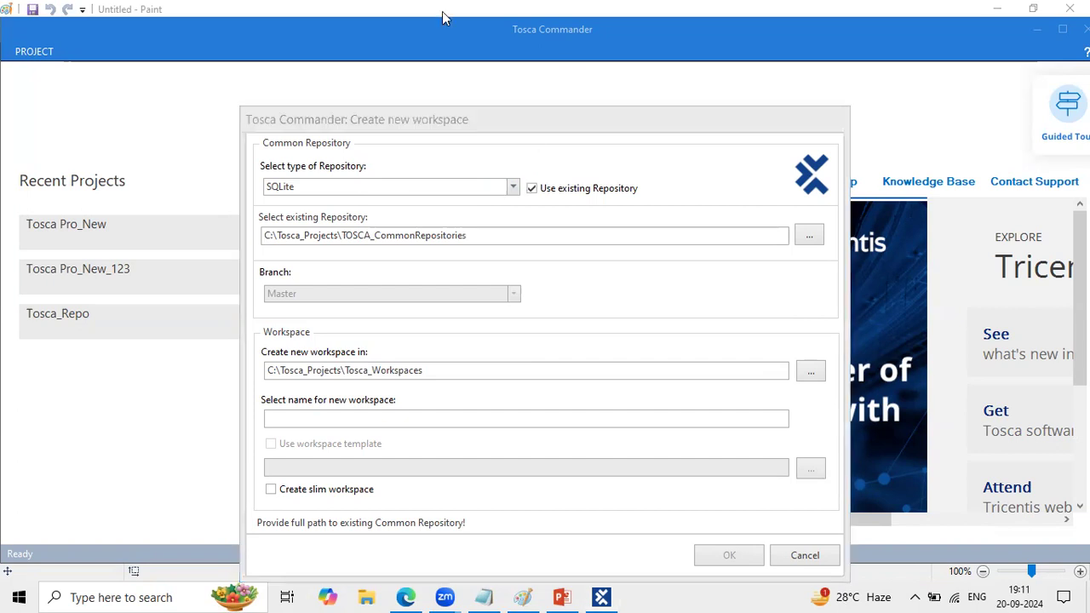
mouse_move(513, 179)
left_mouse_down()
mouse_move(662, 181)
mouse_move(642, 203)
left_mouse_up()
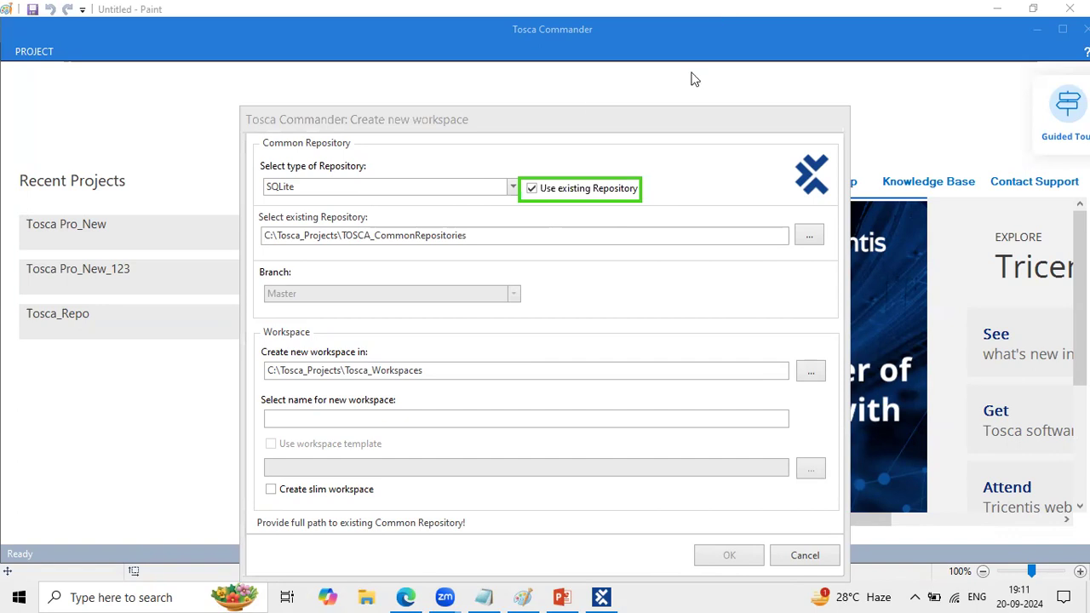
left_click(560, 119)
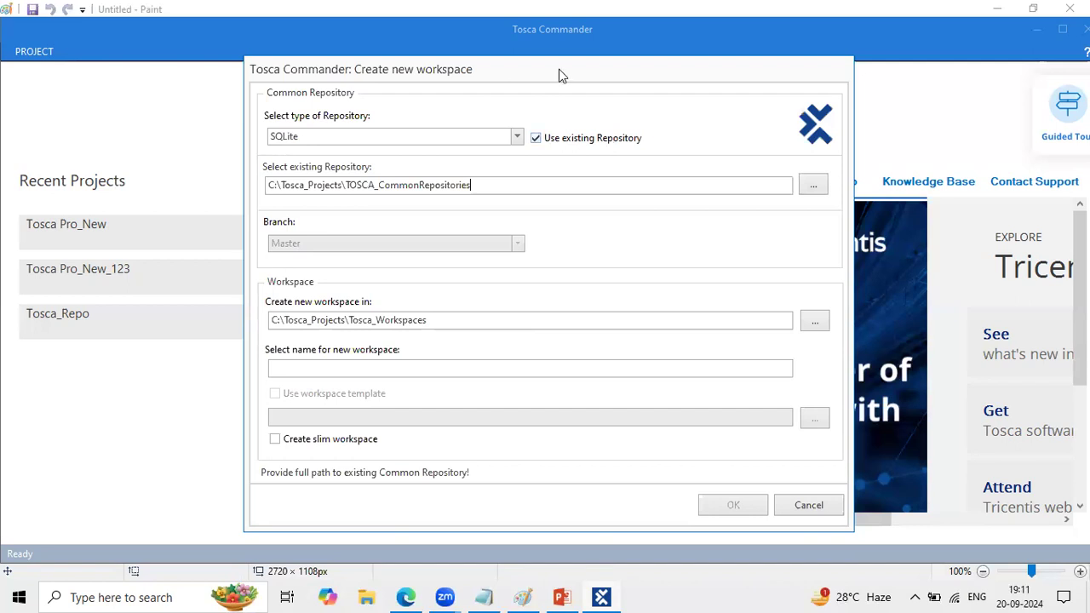
key("super+shift+s")
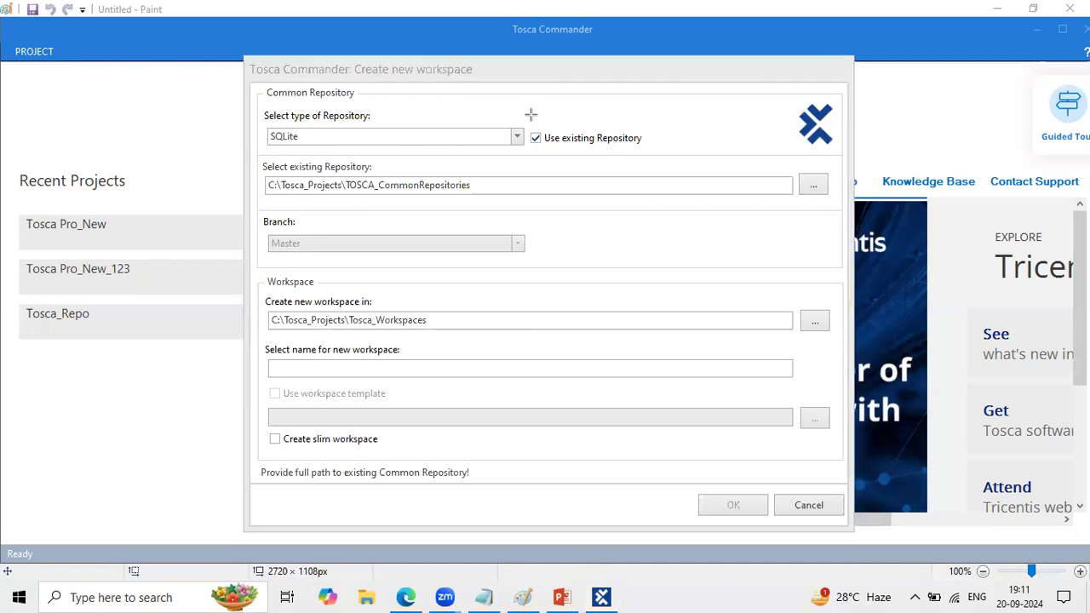
left_click_drag(522, 125, 649, 150)
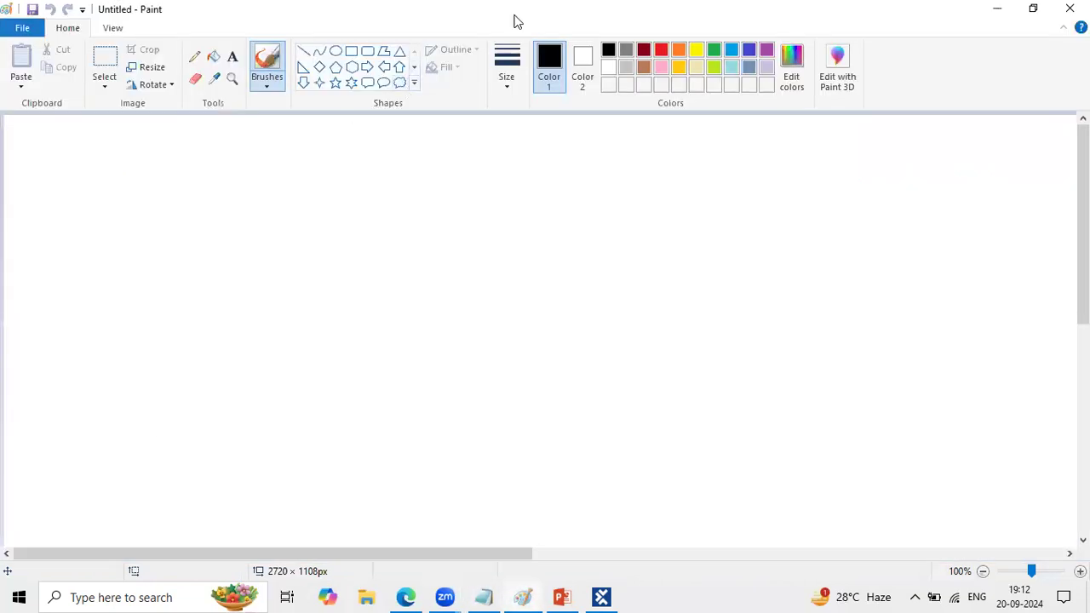
- Switch to Paint and draw a green rectangle annotation containing the stacked labels "P1" and "P2"
left_click(517, 21)
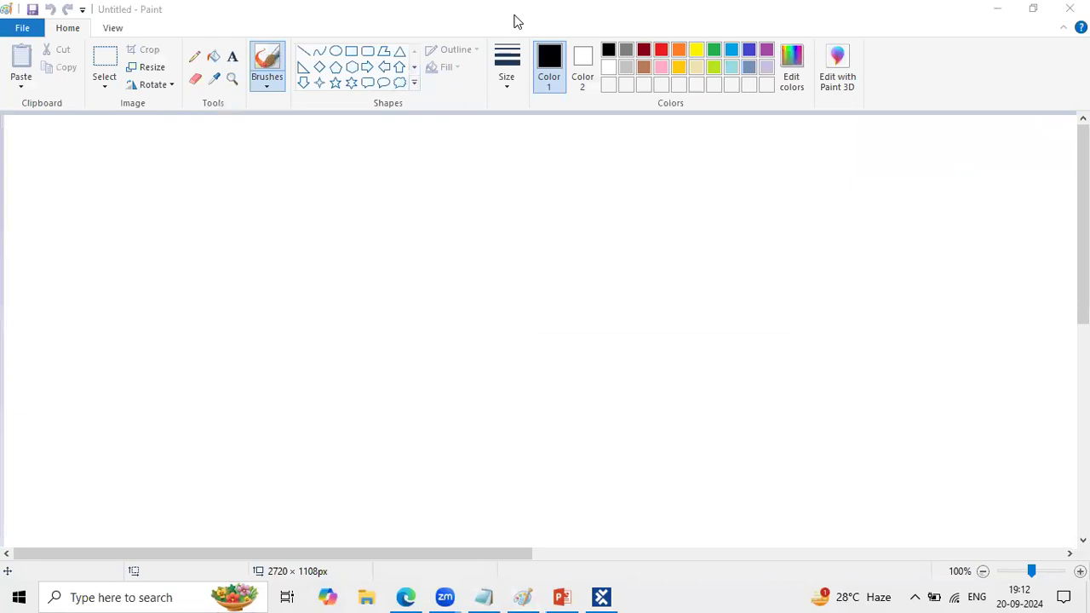
left_click_drag(110, 173, 269, 287)
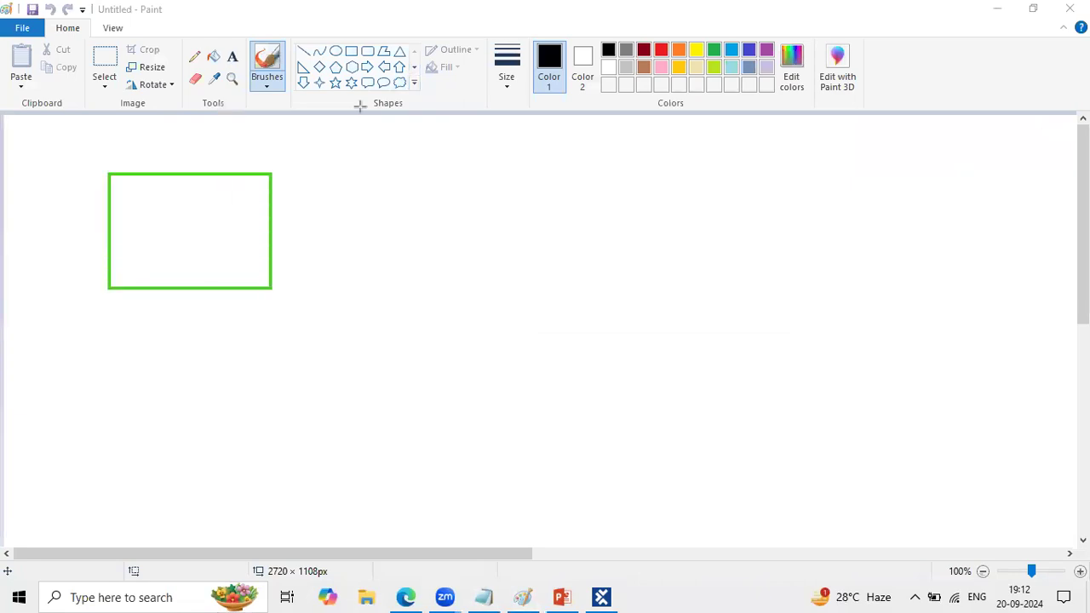
left_click(123, 196)
type("P1")
key("Return")
key("Return")
type("P2")
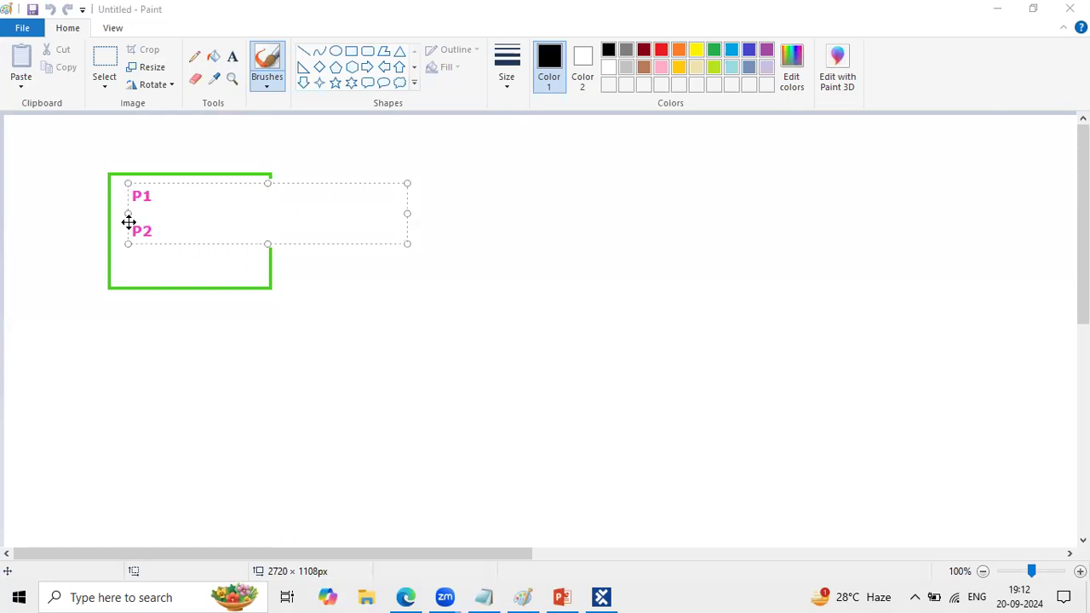
left_click(148, 256)
- Add the label "P3" outside the green rectangle and draw one arrow to it from the rectangle and one back
left_click(475, 205)
type("P3")
left_click(388, 220)
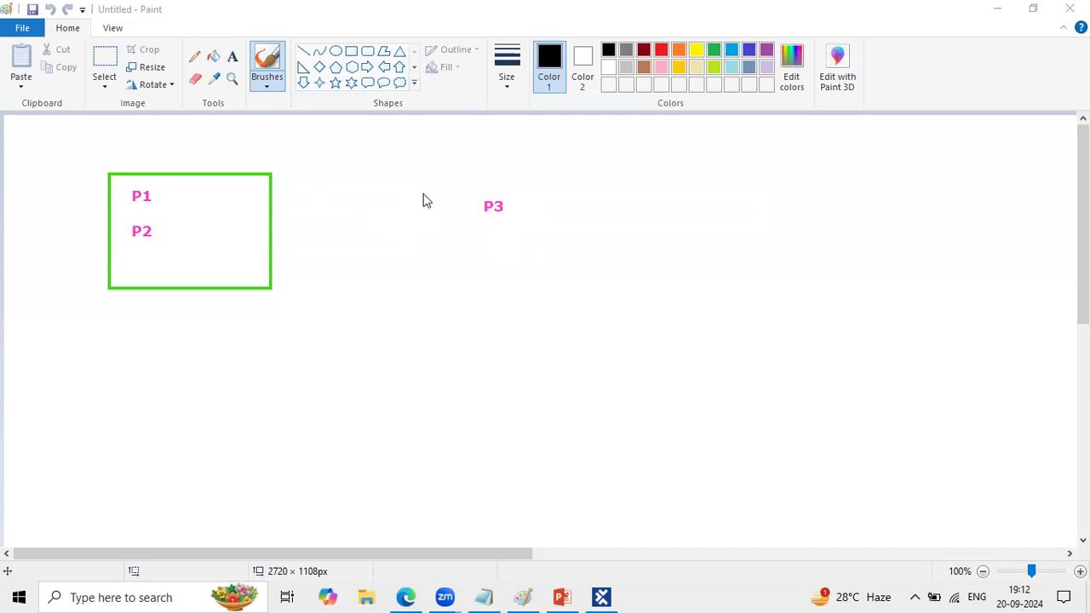
mouse_move(228, 205)
left_mouse_down()
mouse_move(490, 236)
mouse_move(481, 207)
left_mouse_up()
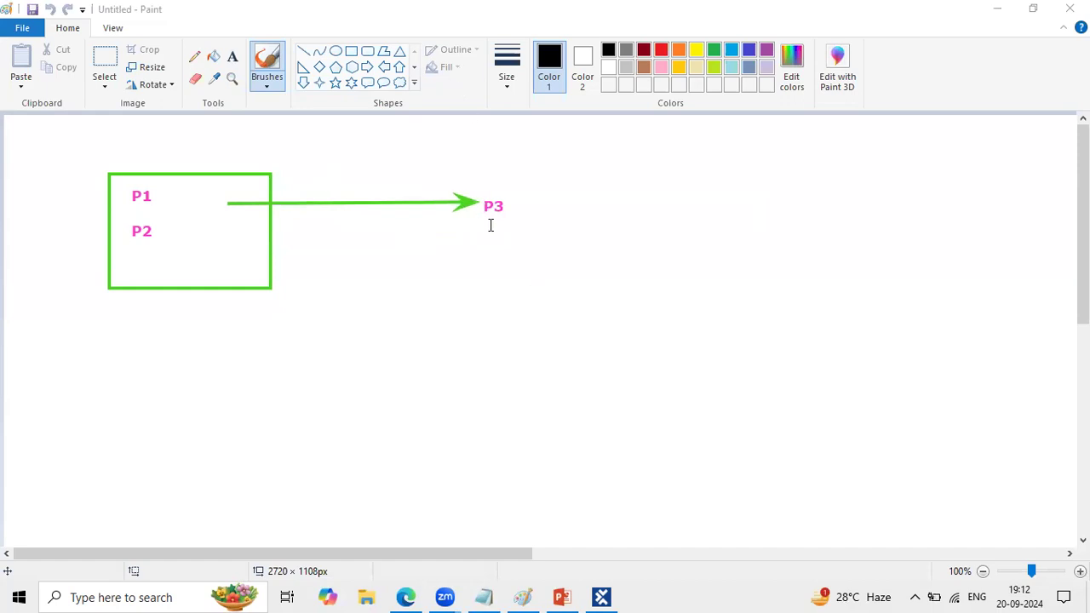
left_click(492, 220)
left_click(484, 215)
mouse_move(487, 219)
left_mouse_down()
mouse_move(459, 244)
mouse_move(355, 276)
mouse_move(239, 246)
left_mouse_up()
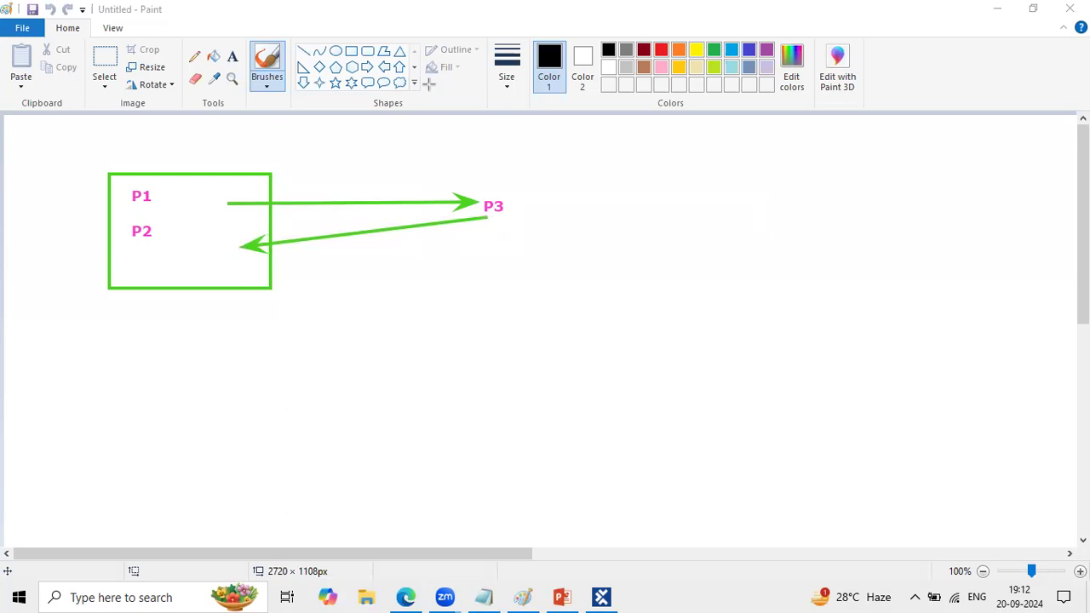
- Add the label "Exisiting Repo" below P3 and draw green check marks beside P1 and P2
left_click(492, 224)
type("Exisi")
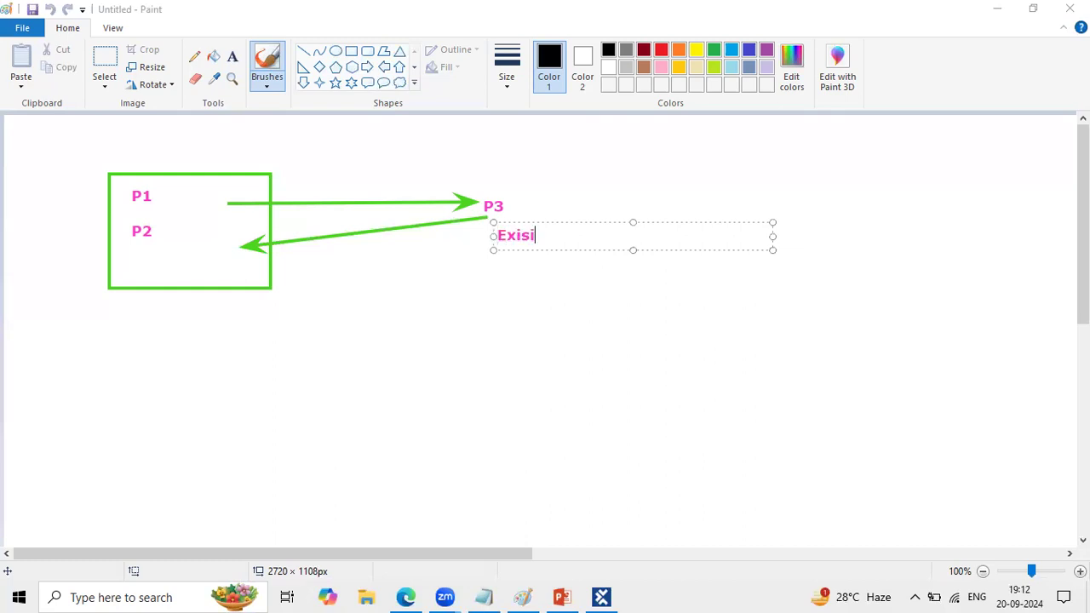
type("ting Repo")
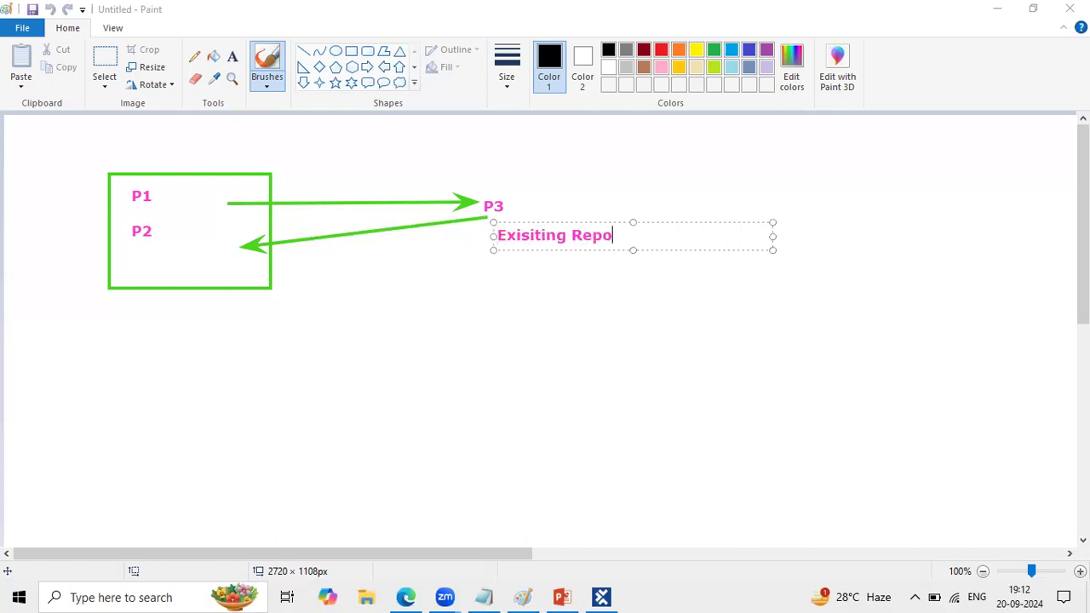
left_click(523, 265)
left_click_drag(158, 201, 174, 195)
left_click_drag(159, 235, 173, 226)
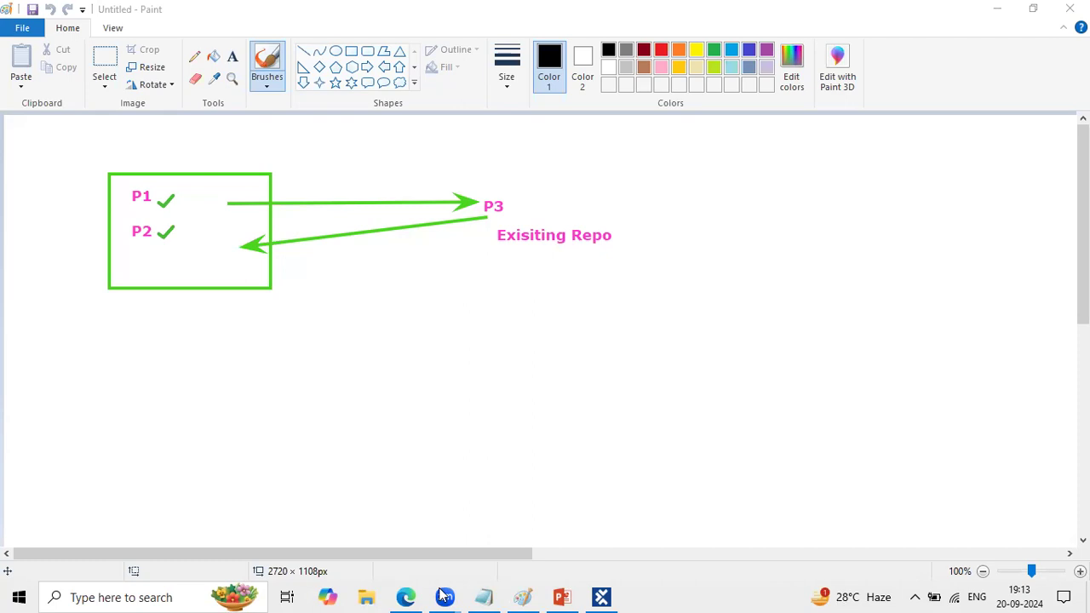
- Switch to Tosca Commander, underline the "Use existing Repository" option in green, and turn that option off
left_click(601, 597)
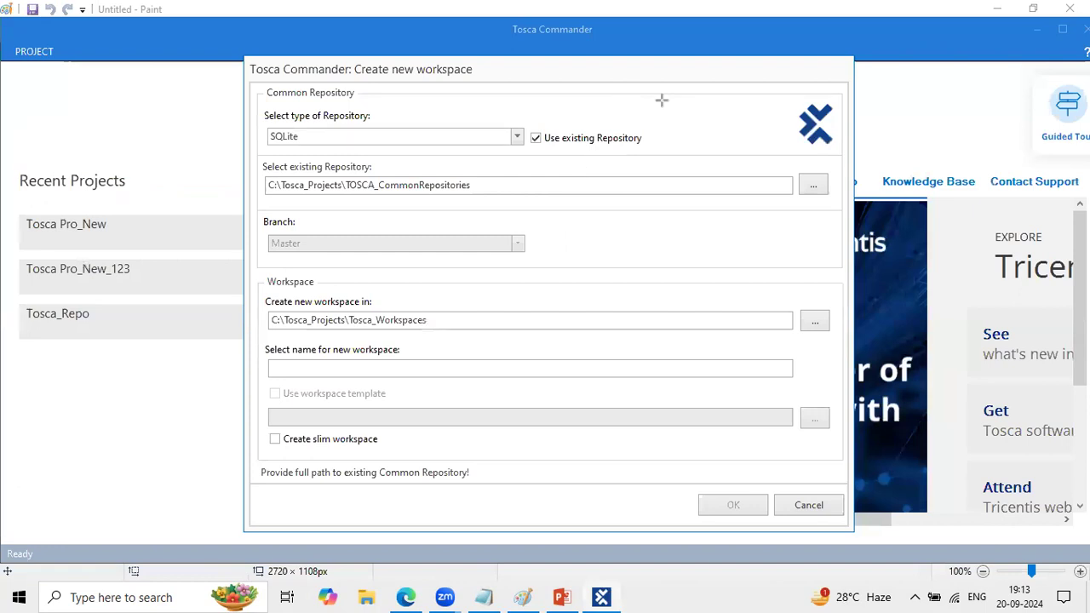
left_click_drag(530, 148, 639, 148)
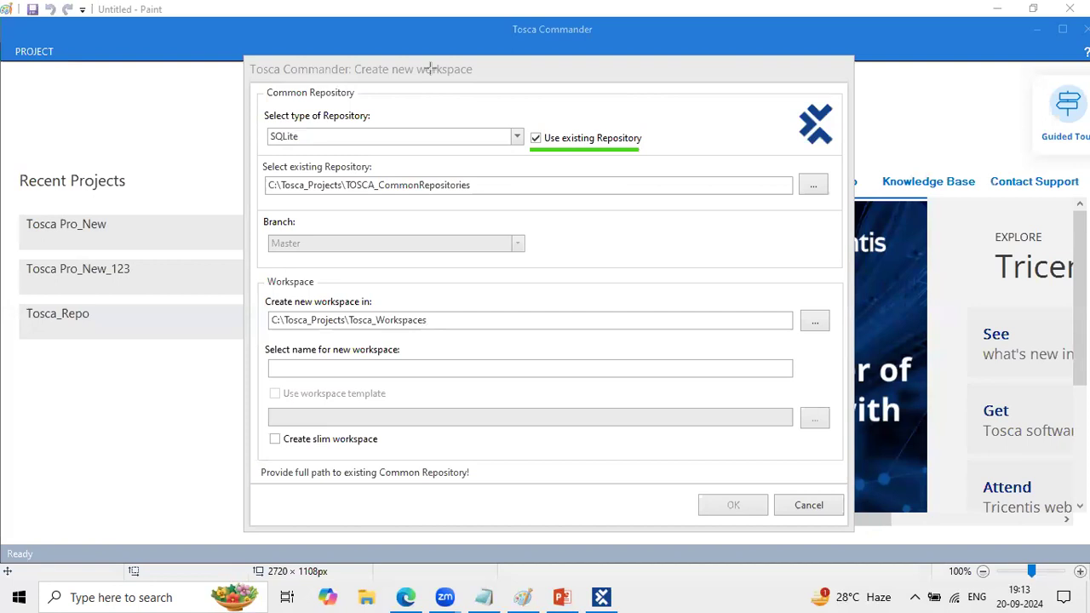
left_click(536, 138)
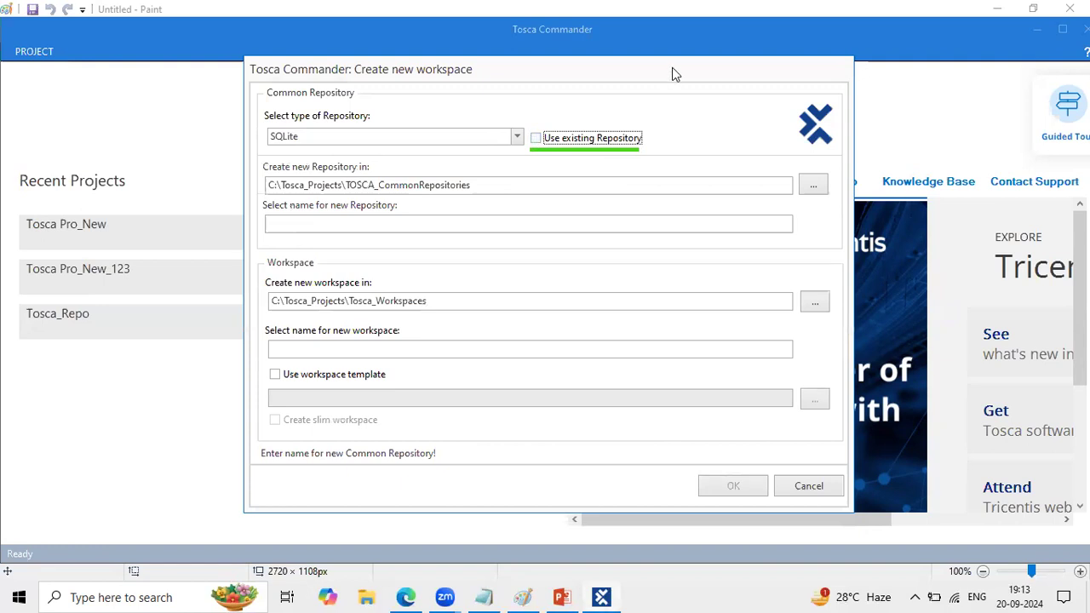
- Name the new repository Eve_Repo and highlight the name
left_click(367, 221)
type("E")
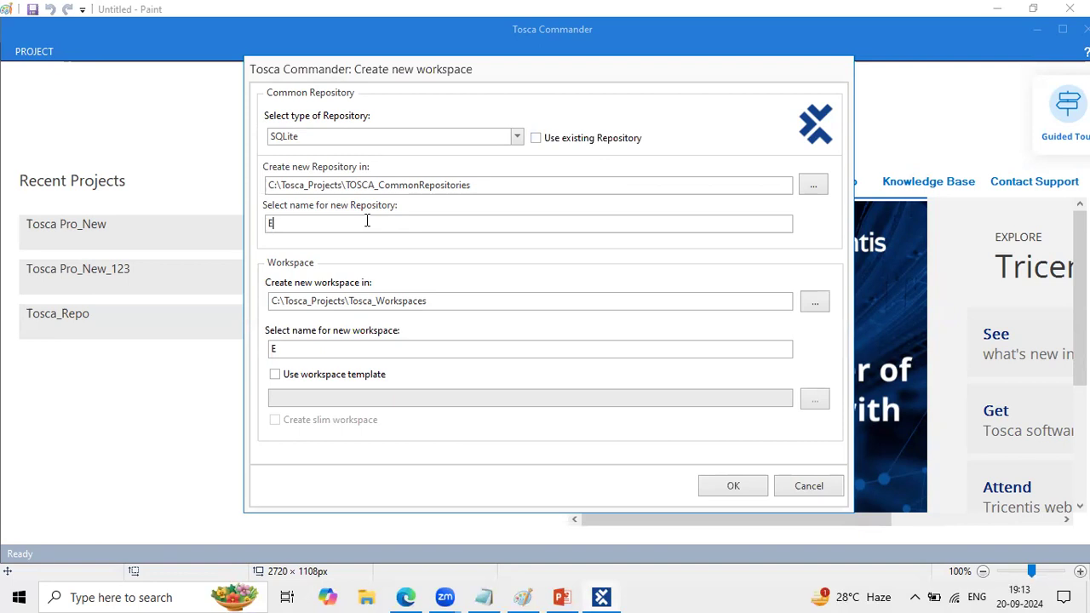
type("ve_Repo")
left_click_drag(311, 223, 261, 219)
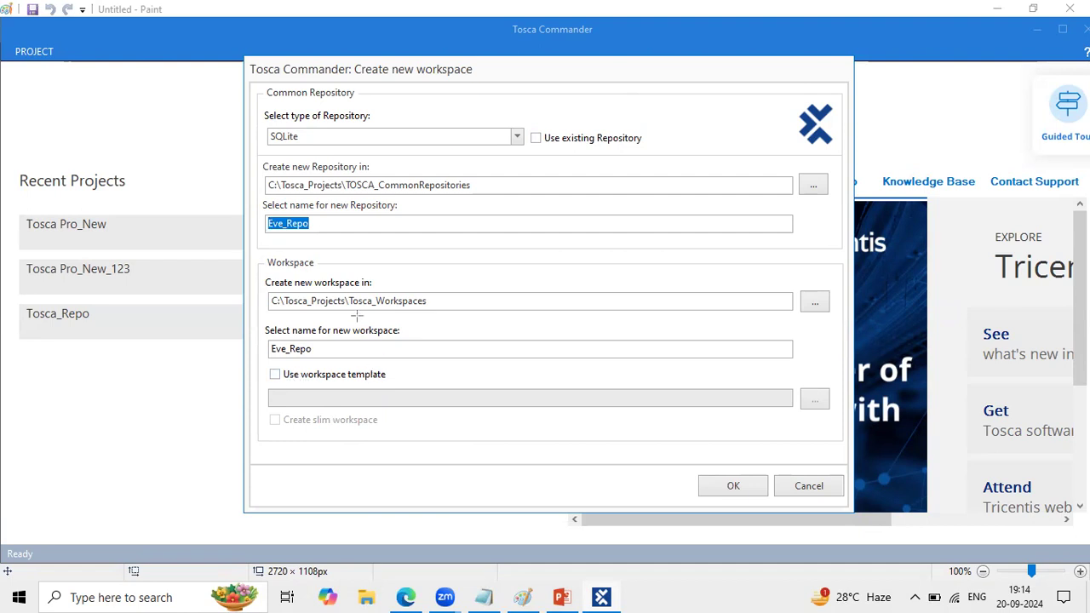
- Outline the "Use workspace template" option in green and enable it with the Standard.tsu template
left_click_drag(262, 364, 409, 390)
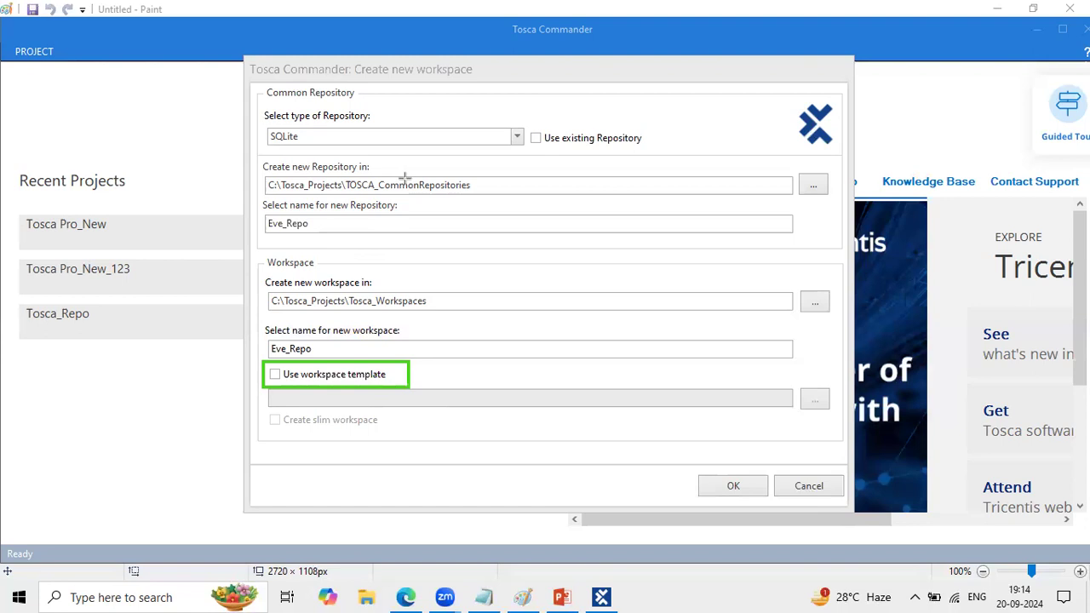
left_click(406, 597)
left_click(406, 597)
left_click(406, 596)
left_click(406, 596)
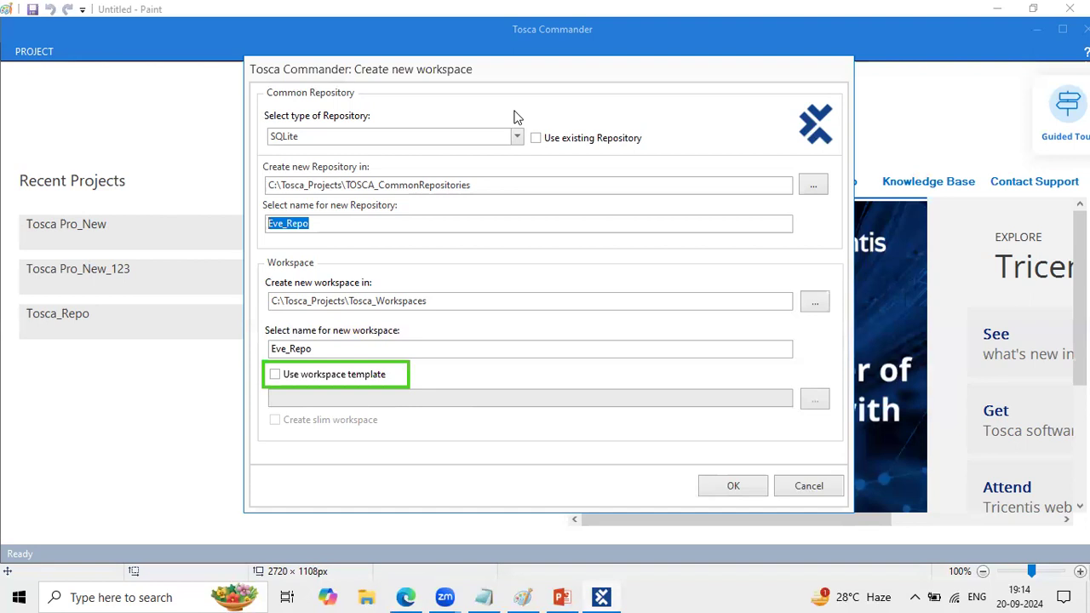
left_click_drag(263, 362, 408, 383)
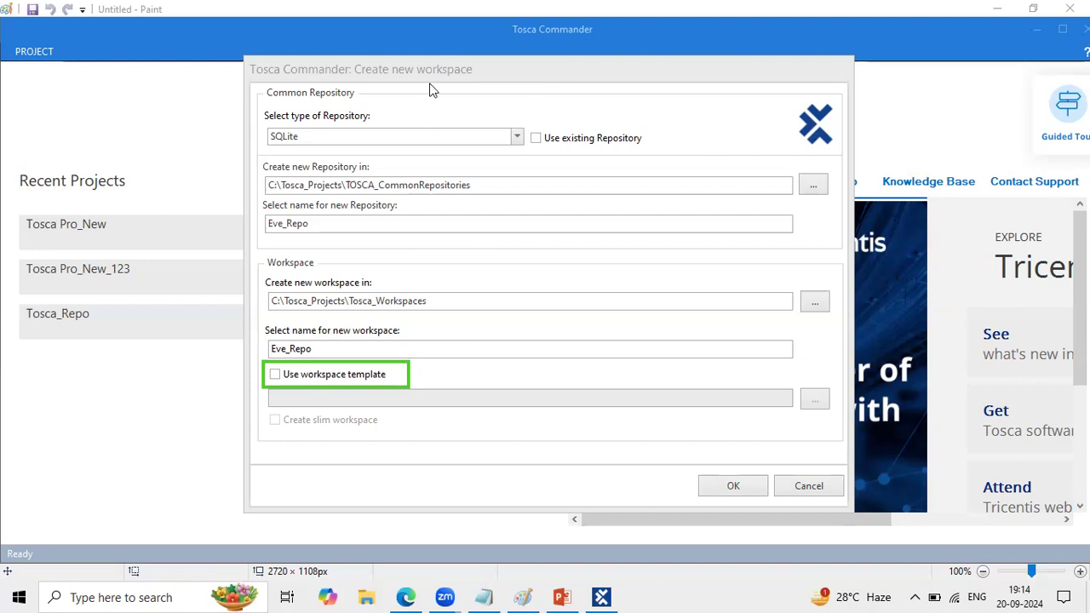
left_click(274, 377)
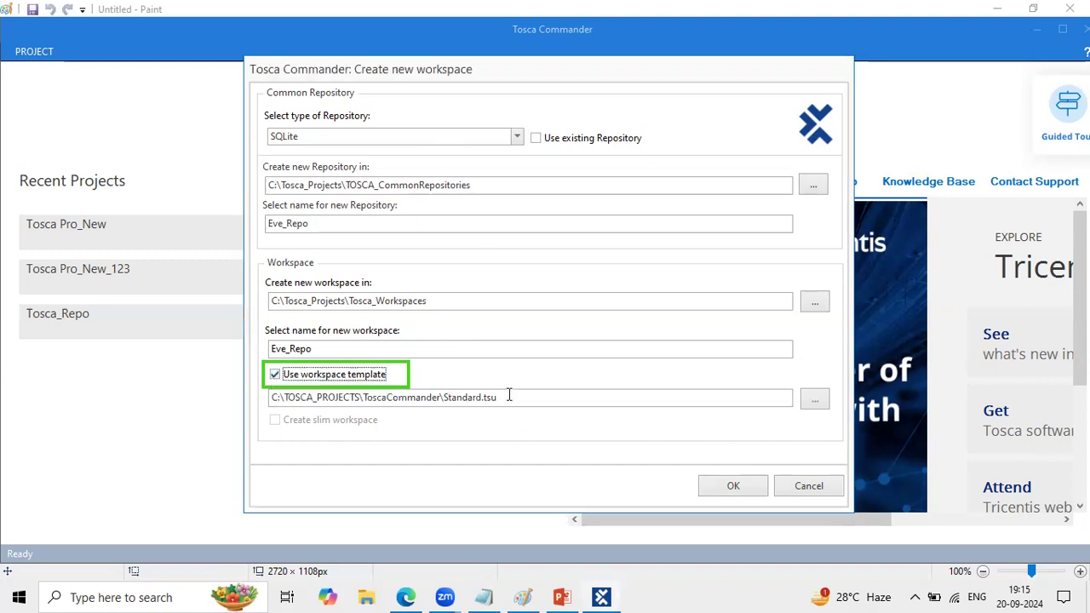
left_click_drag(510, 397, 443, 400)
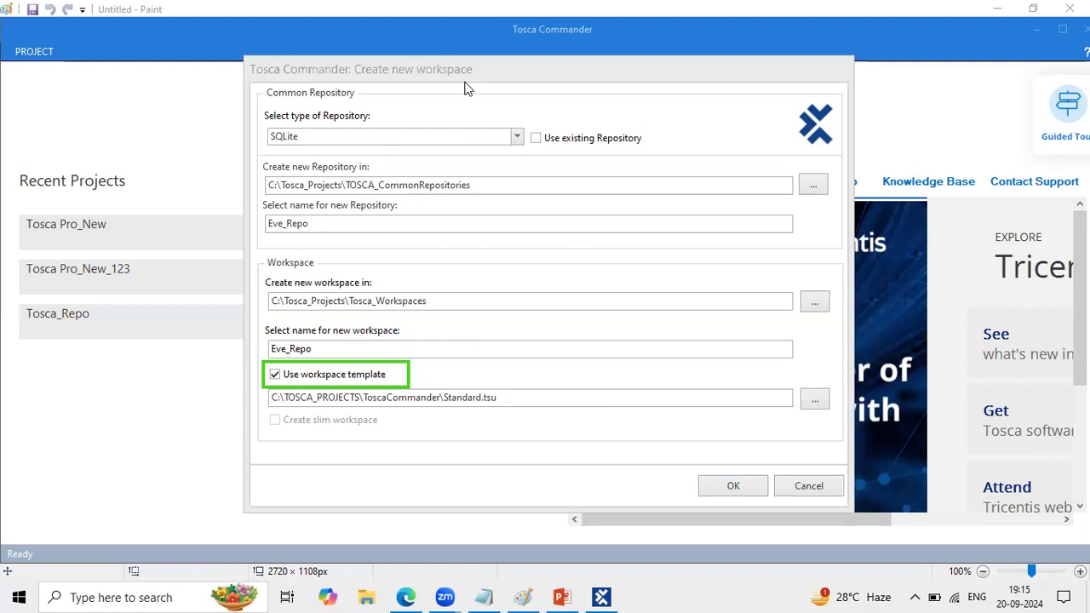
- Examine the available repository types and the "Use existing Repository" option, leaving the type at SQLite
key("XF86AudioRaiseVolume")
key("XF86AudioRaiseVolume")
key("XF86AudioRaiseVolume")
left_click(516, 136)
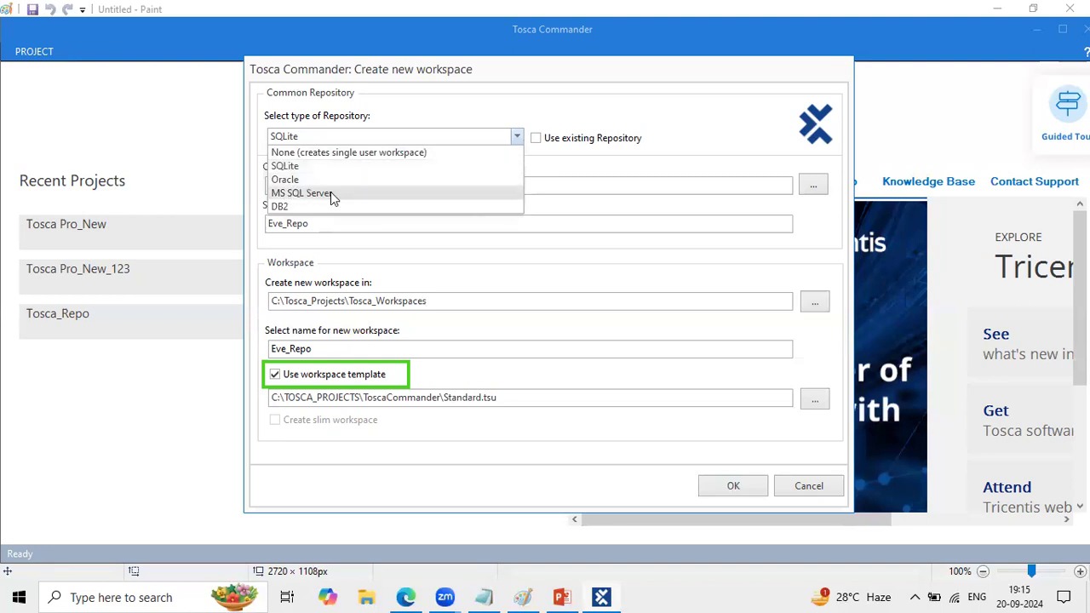
left_click(699, 155)
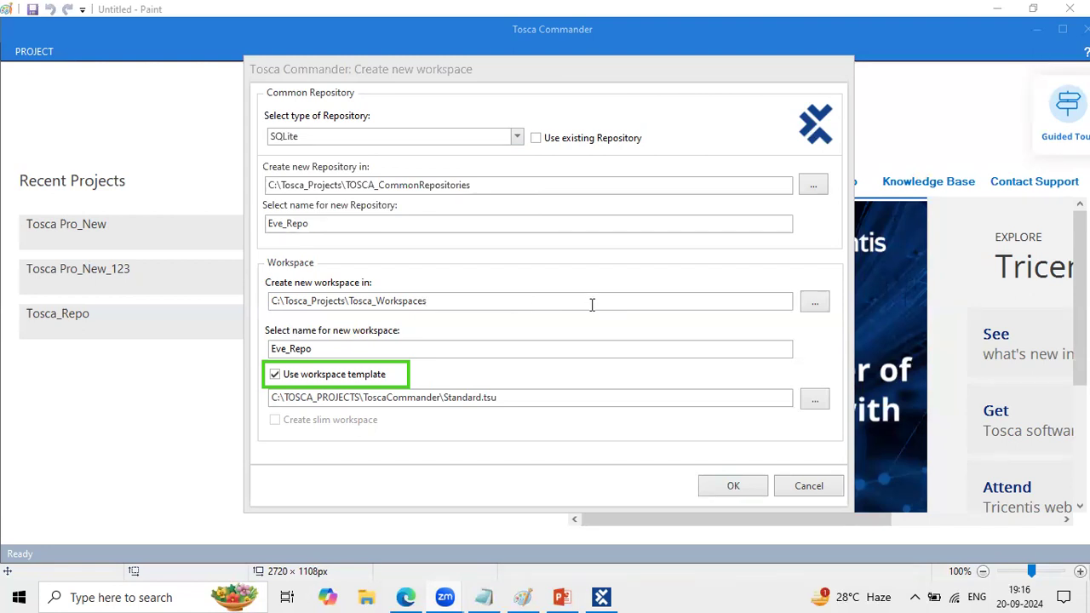
key("XF86AudioRaiseVolume")
left_click(516, 137)
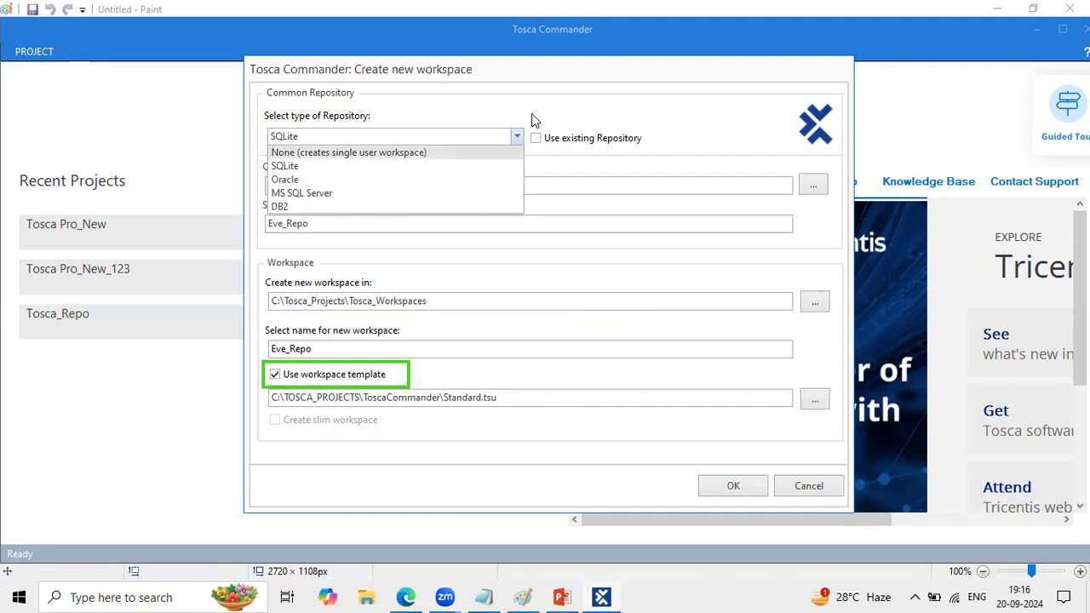
left_click(514, 138)
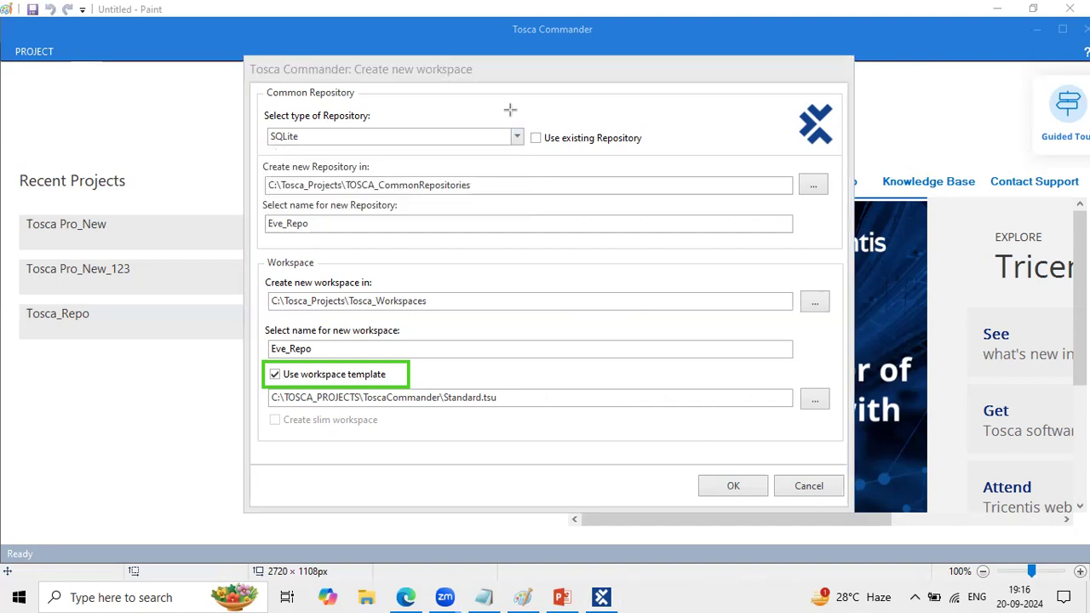
left_click(515, 141)
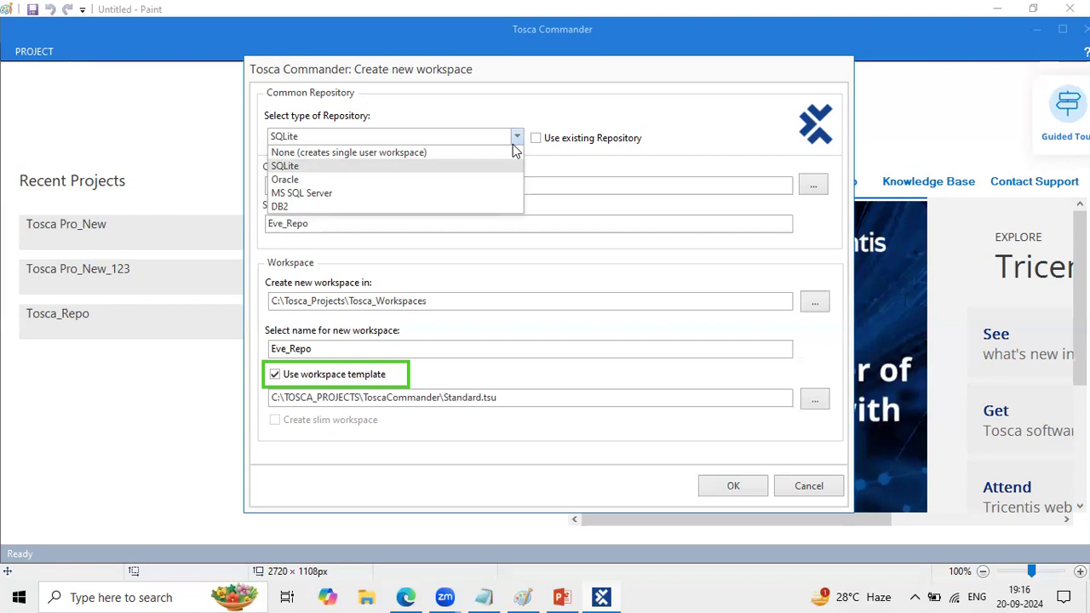
left_click(516, 138)
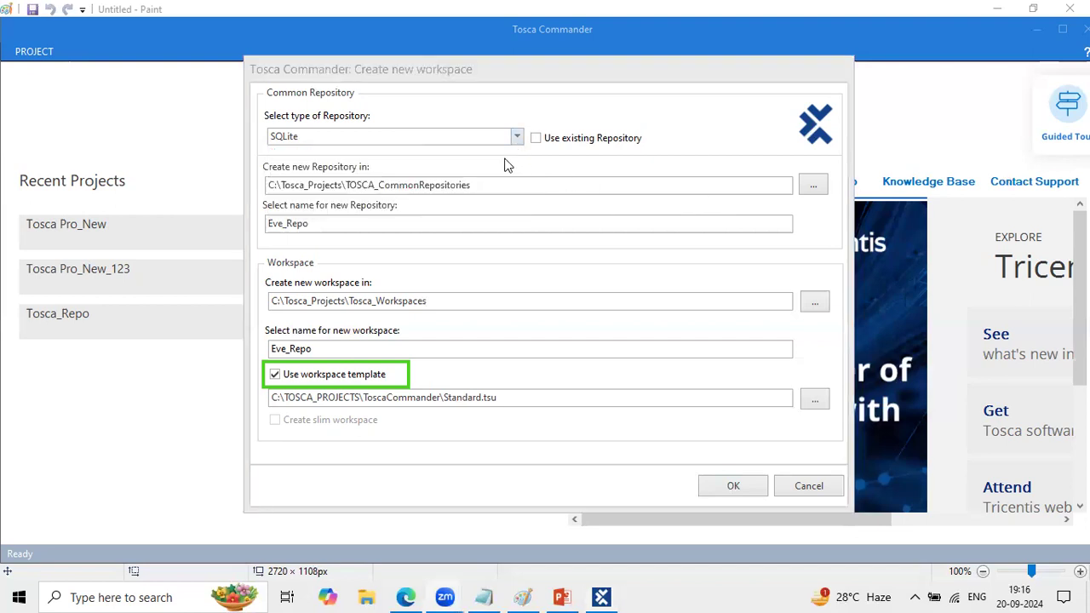
left_click(408, 136)
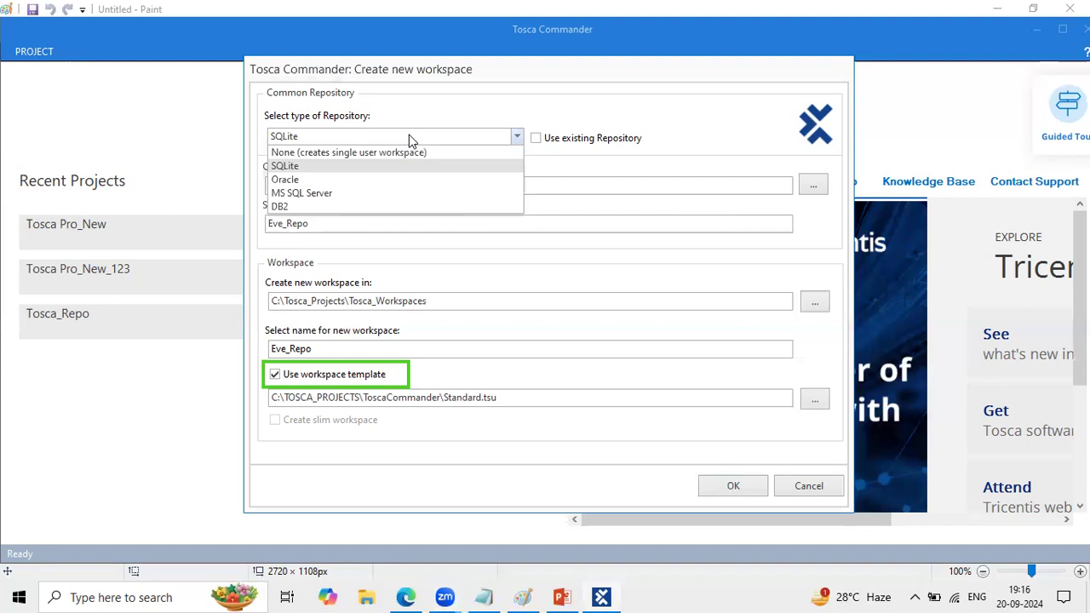
left_click(653, 141)
left_click(653, 141)
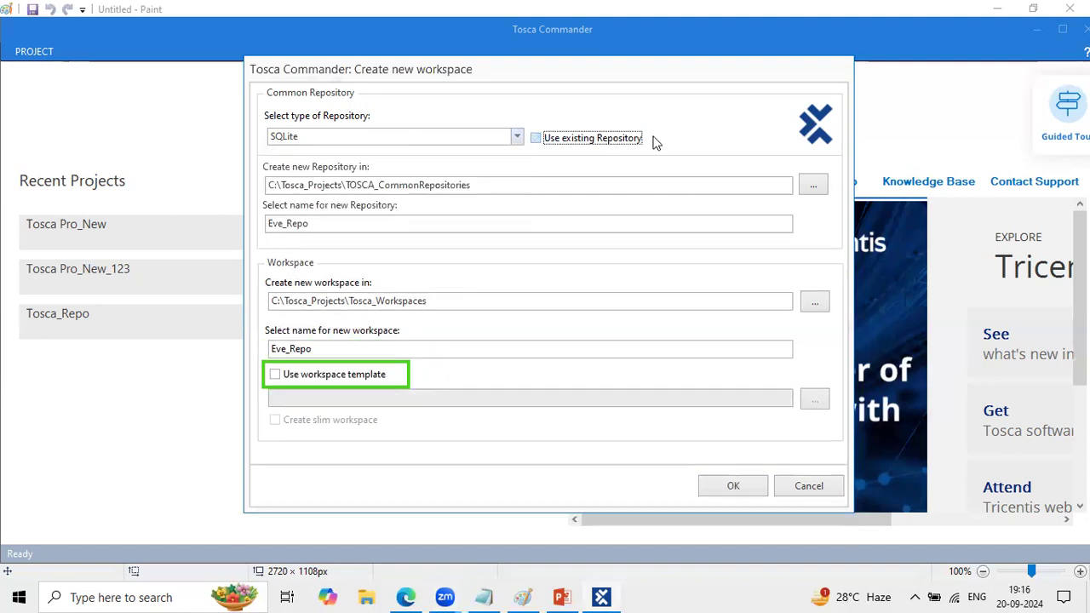
- Enable the workspace template again, create the Eve_Repo workspace and repository, and outline the creation progress message
left_click(289, 379)
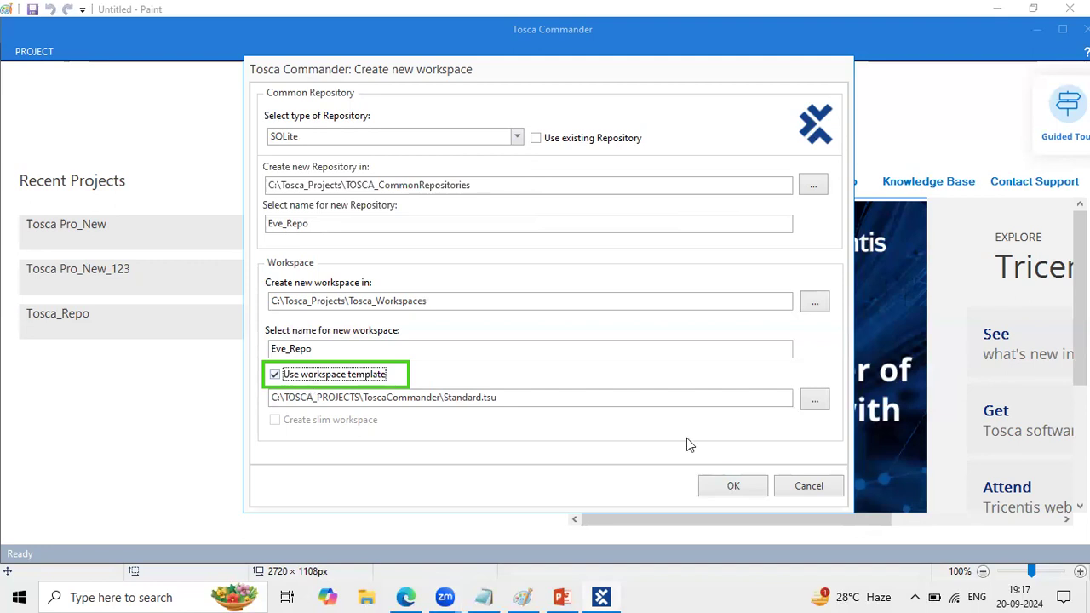
left_click(730, 483)
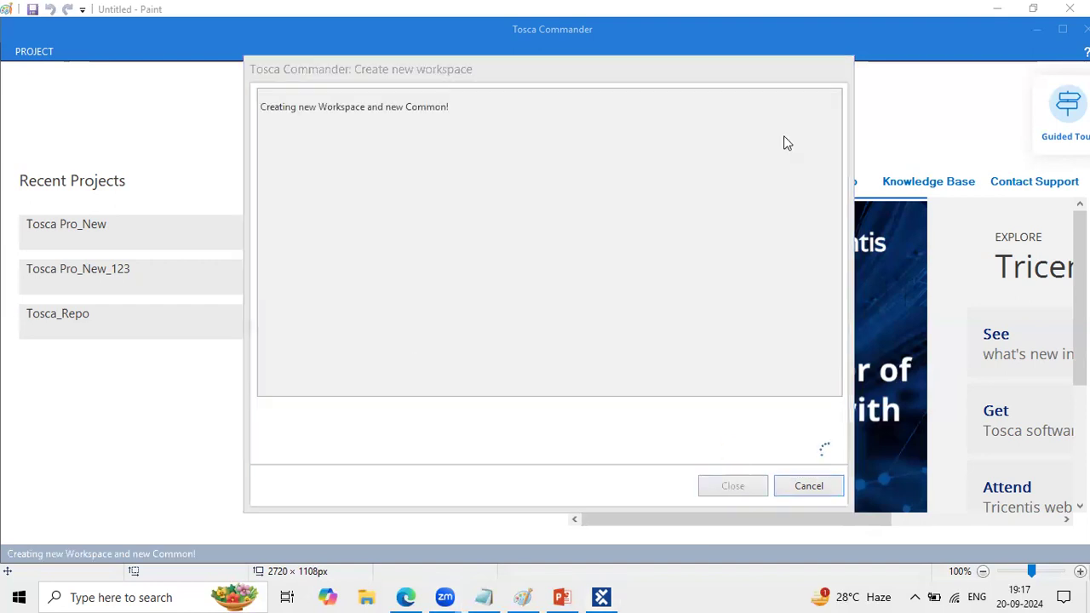
left_click_drag(256, 97, 460, 120)
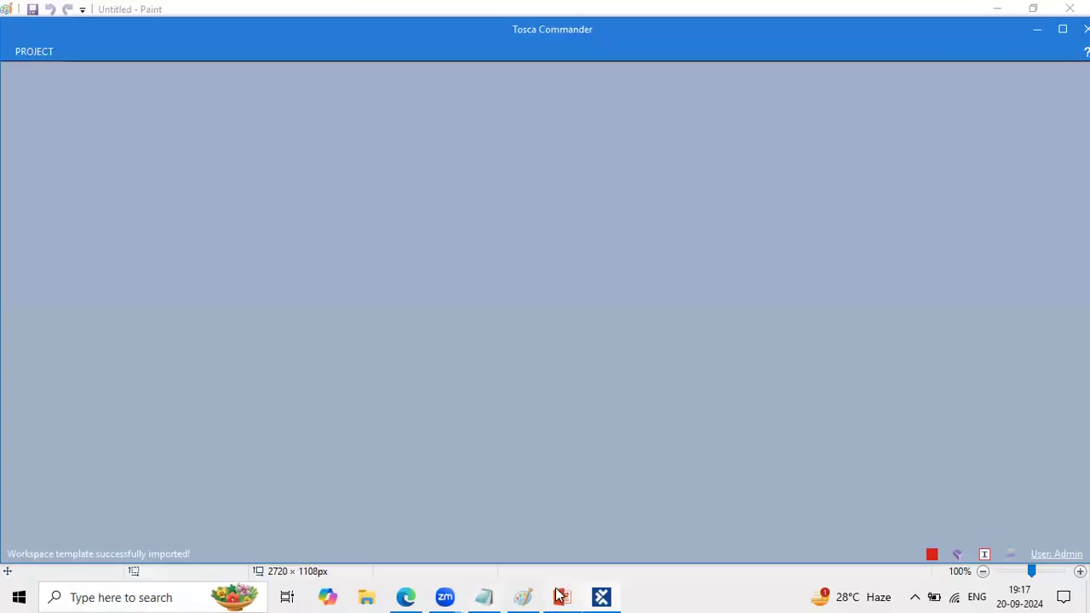
- Switch to Paint and add the label "P1" low on the canvas and "P2" higher above it
left_click(517, 591)
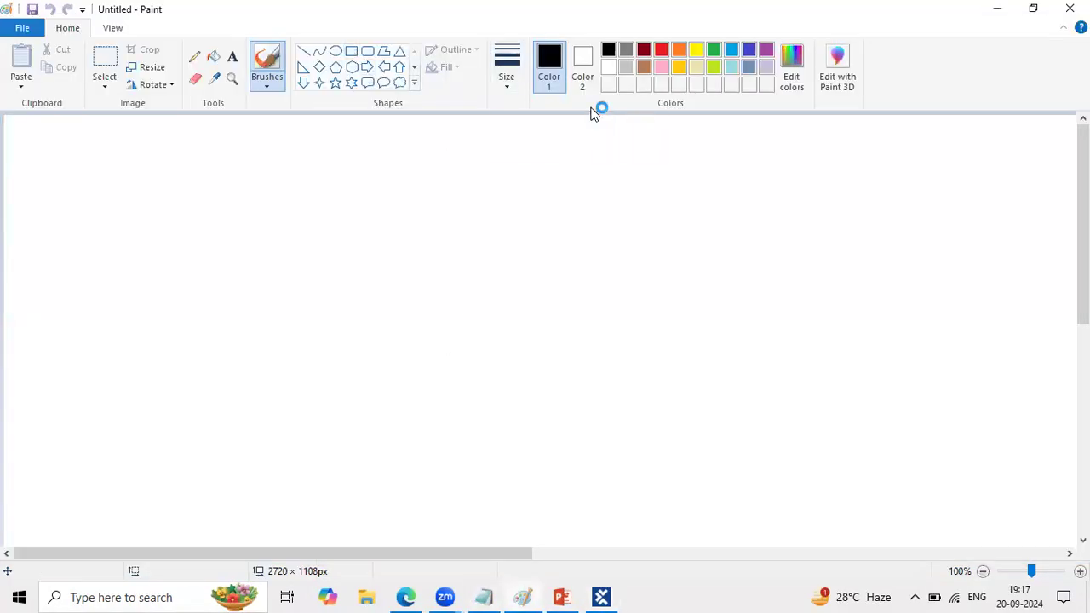
left_click(37, 375)
type("P1")
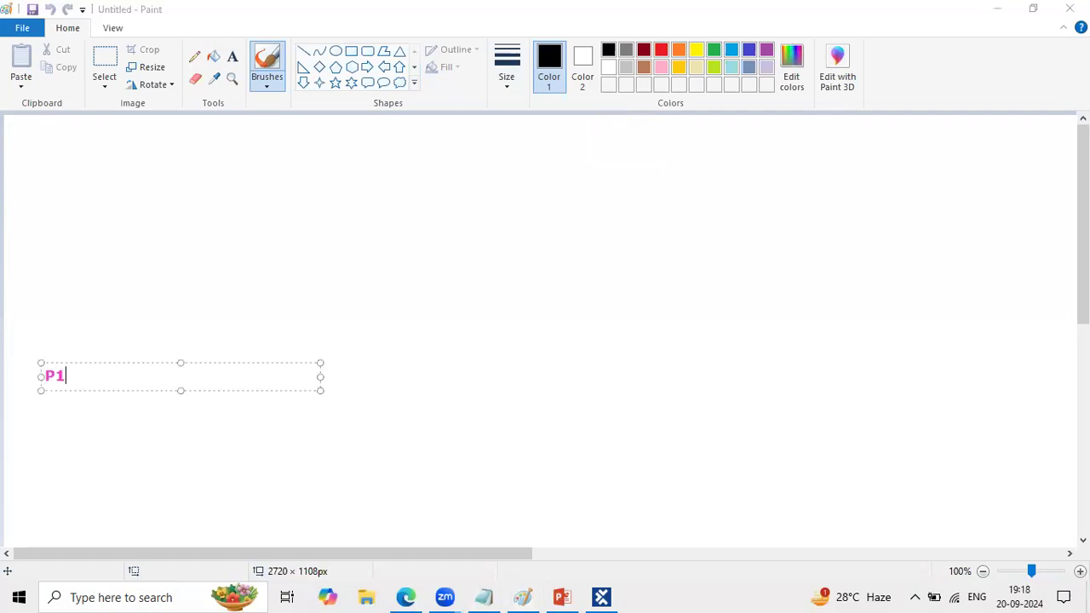
left_click(45, 226)
type("P2")
left_click(177, 385)
- Write "10" above each of the P1 and P2 labels and "team = 20" above them all
left_click(41, 188)
type("10")
left_click(44, 346)
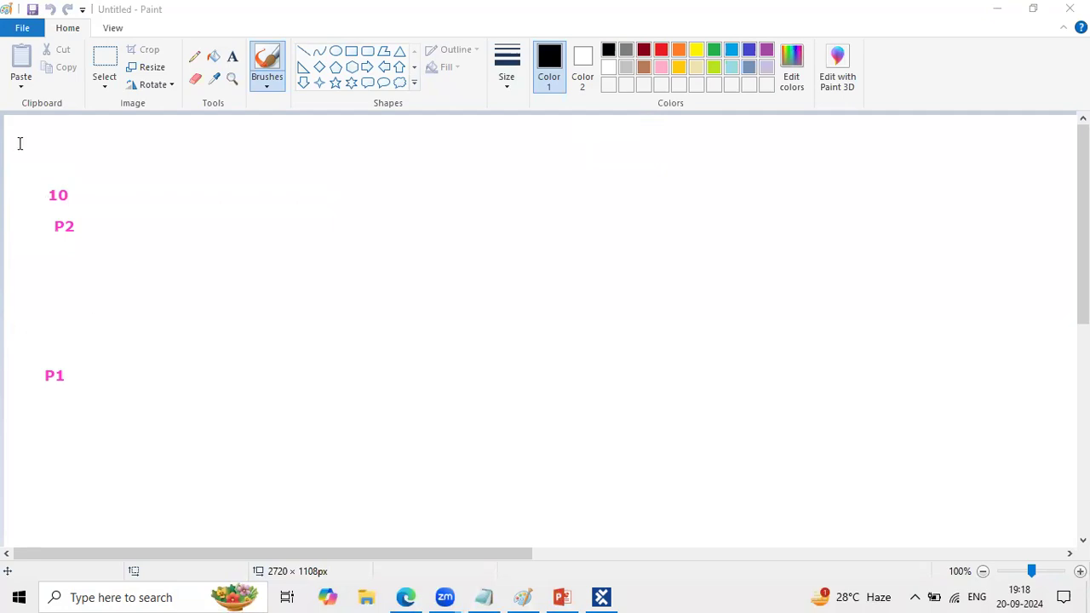
type("10")
left_click(26, 133)
type("team = 2")
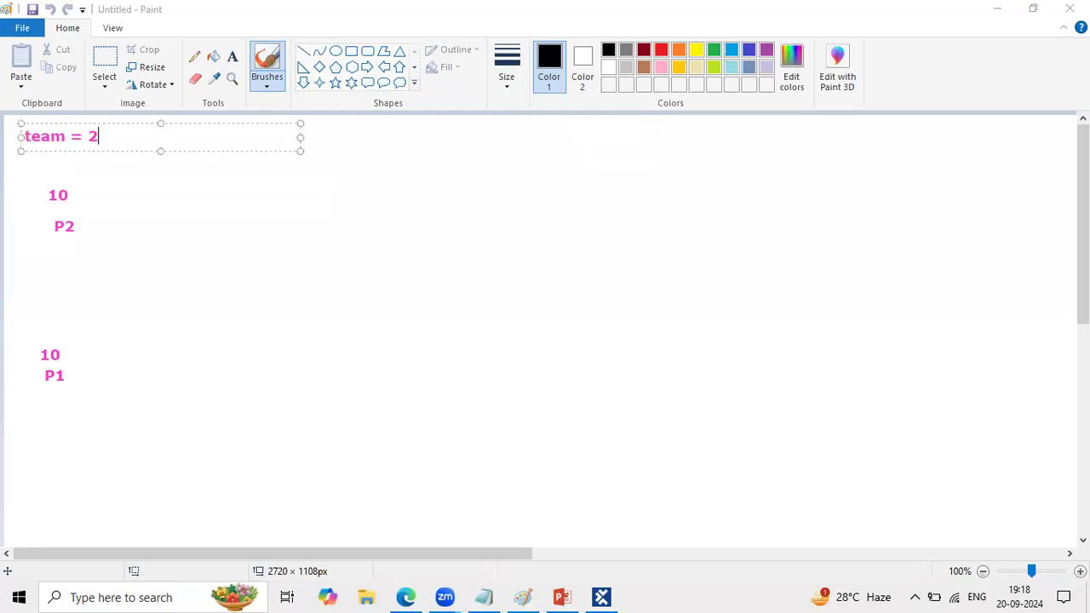
type("0")
- Add the label "Repo -" just above the upper edge of the large green rectangle
left_click(543, 137)
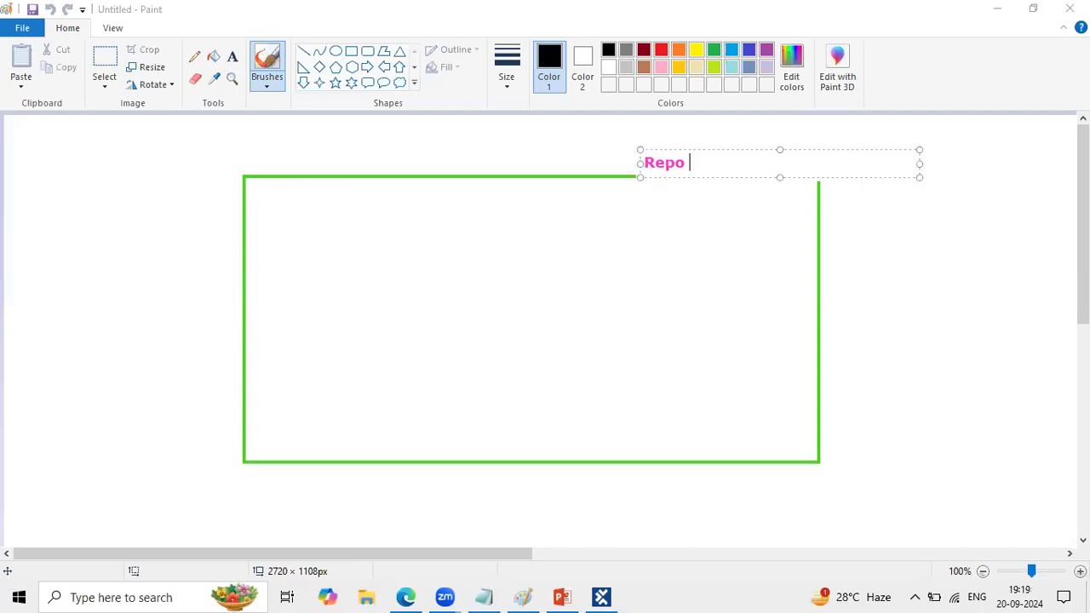
type("_")
key("BackSpace")
key("BackSpace")
type("-")
left_click(774, 255)
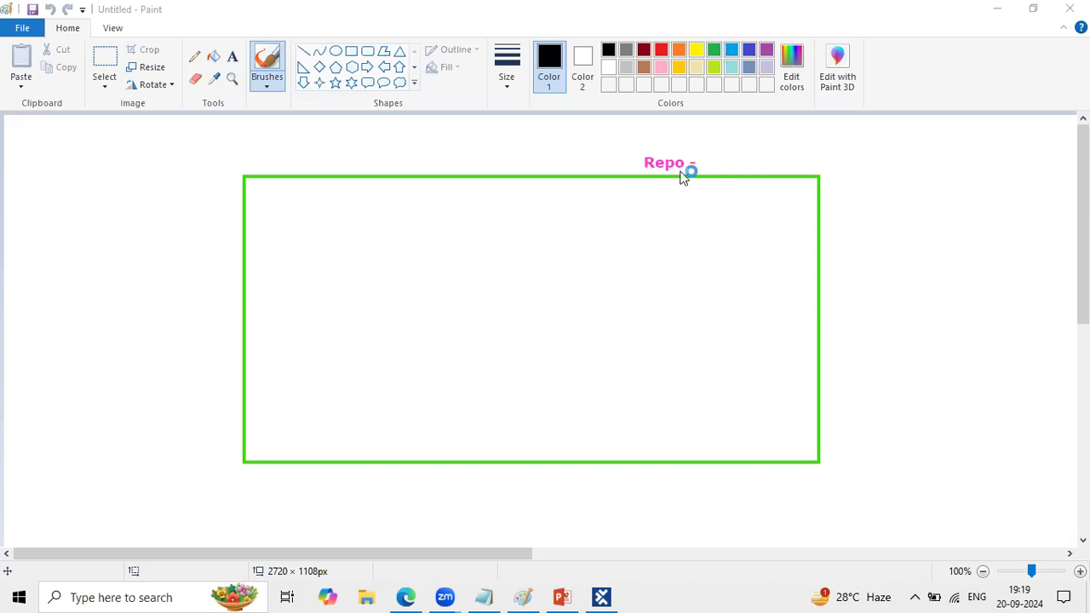
- Return to Tosca Commander, log in to the new workspace as Admin, and display the Home commands
left_click(609, 599)
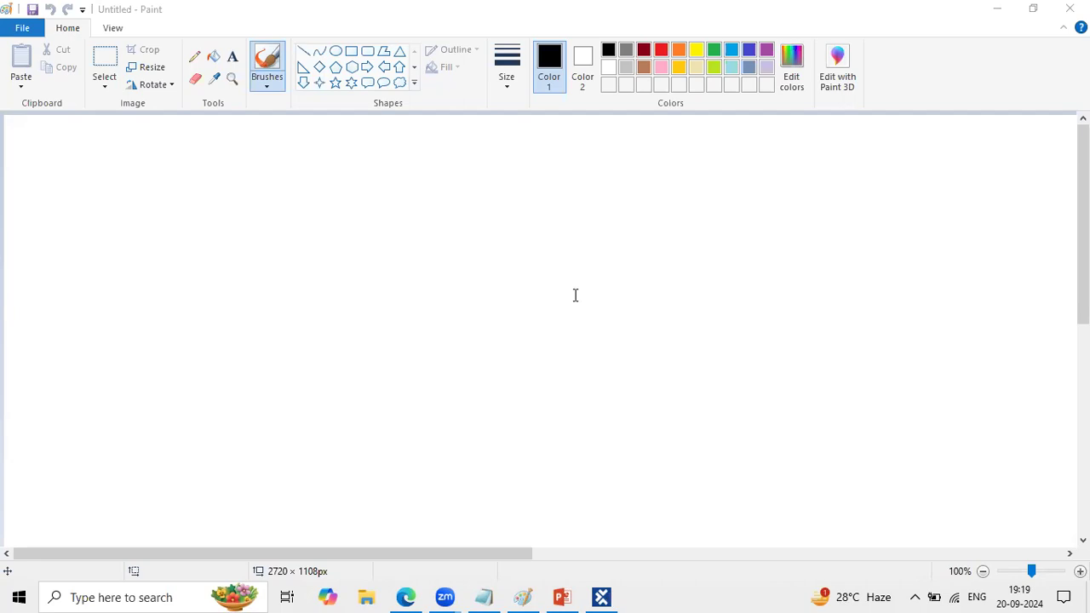
left_click(592, 591)
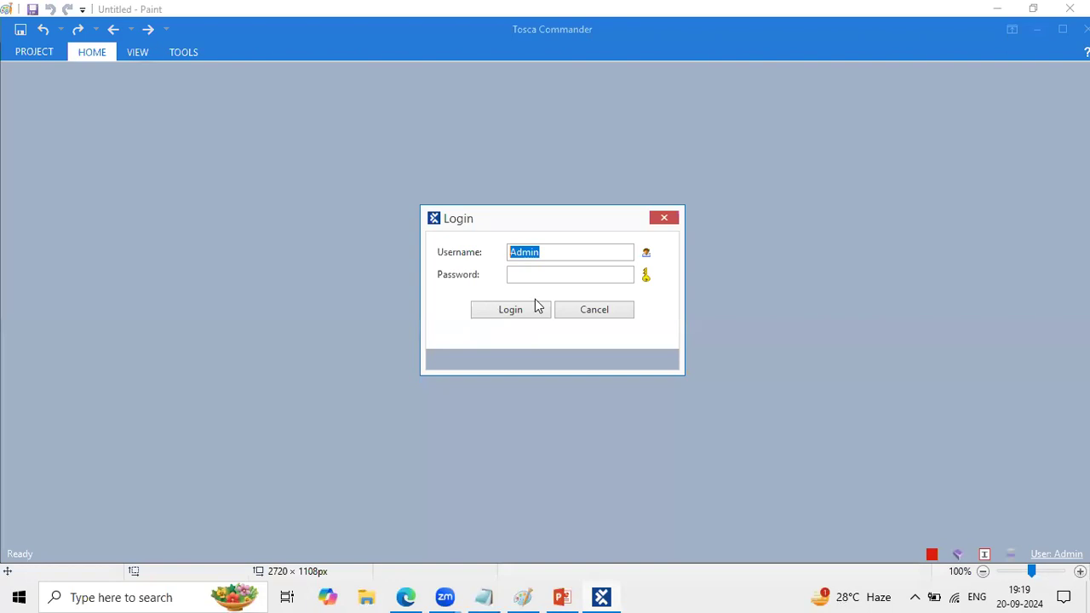
left_click(506, 312)
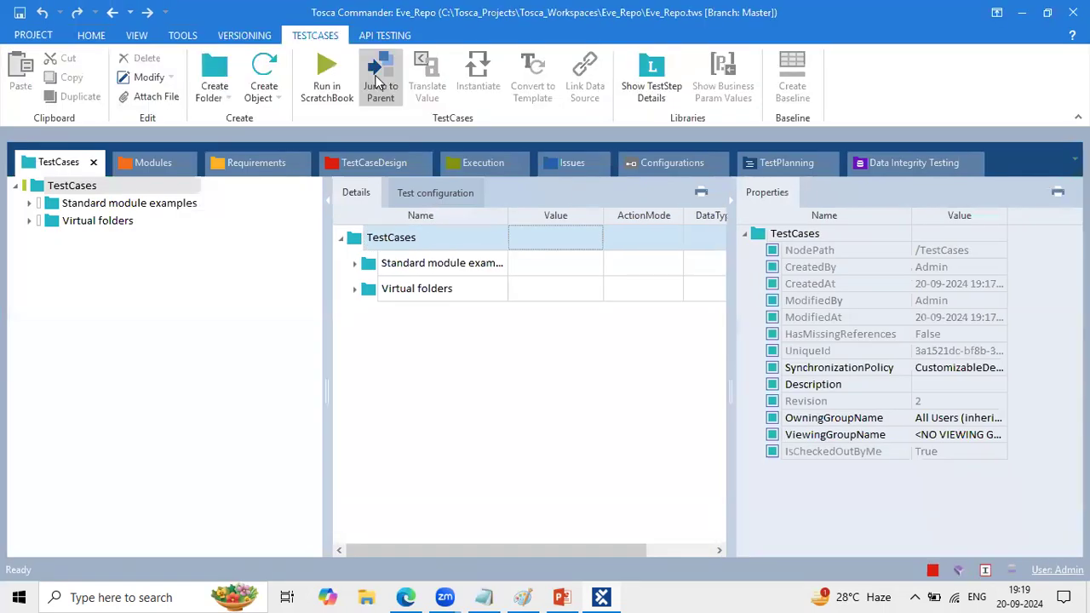
left_click(91, 35)
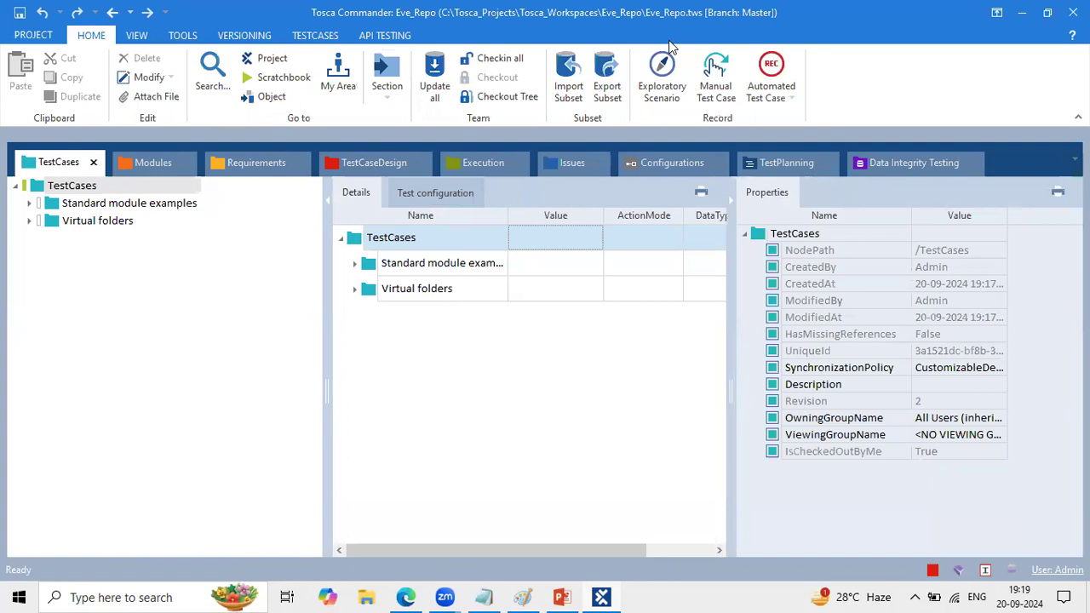
- Frame the Team commands on the Home ribbon with a green annotation rectangle, then clear the mark
left_click_drag(410, 41, 548, 126)
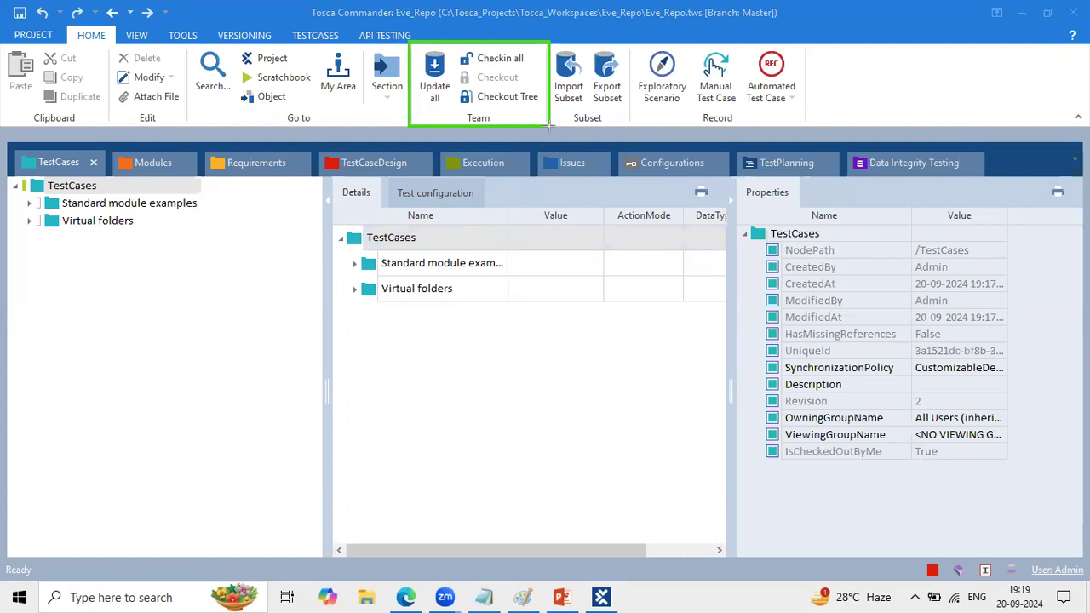
left_click(477, 81)
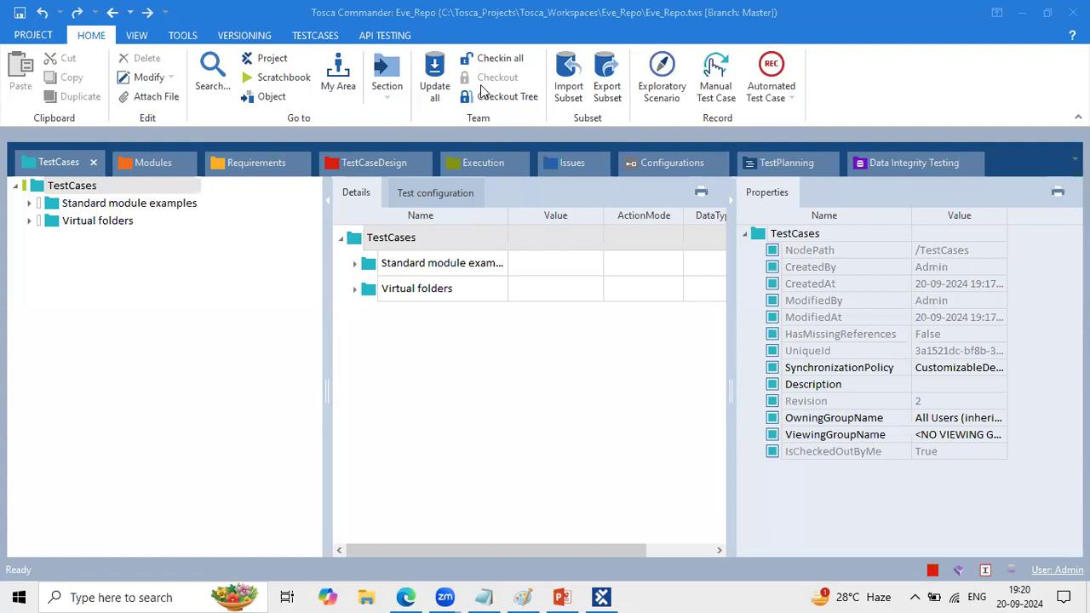
left_click(524, 236)
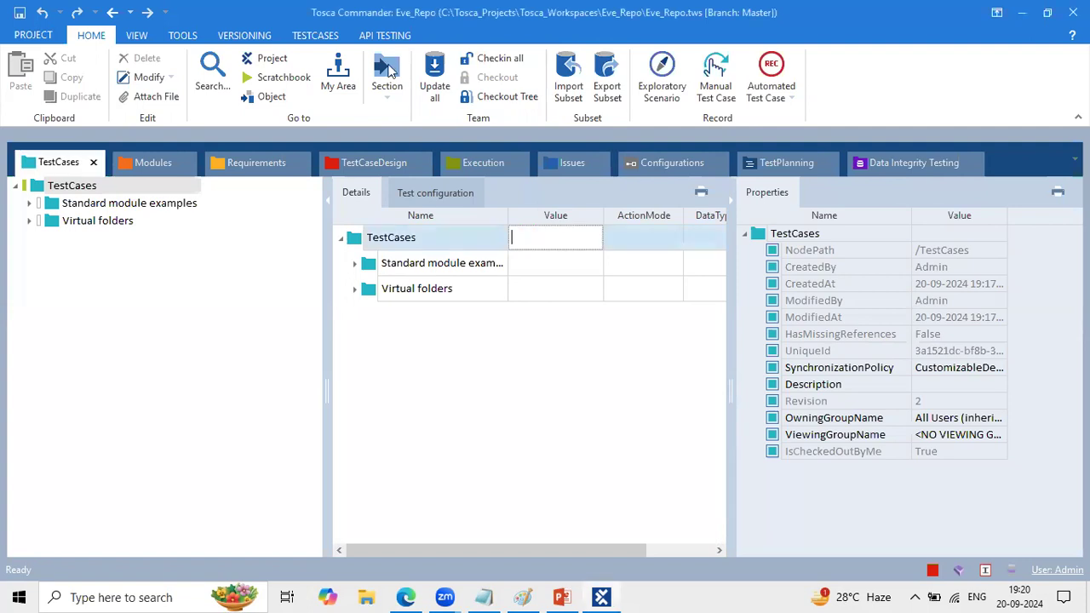
- Open the Eve_Repo project view, maximize it, and narrow the tree area to widen the details area
left_click(270, 61)
left_click(136, 223)
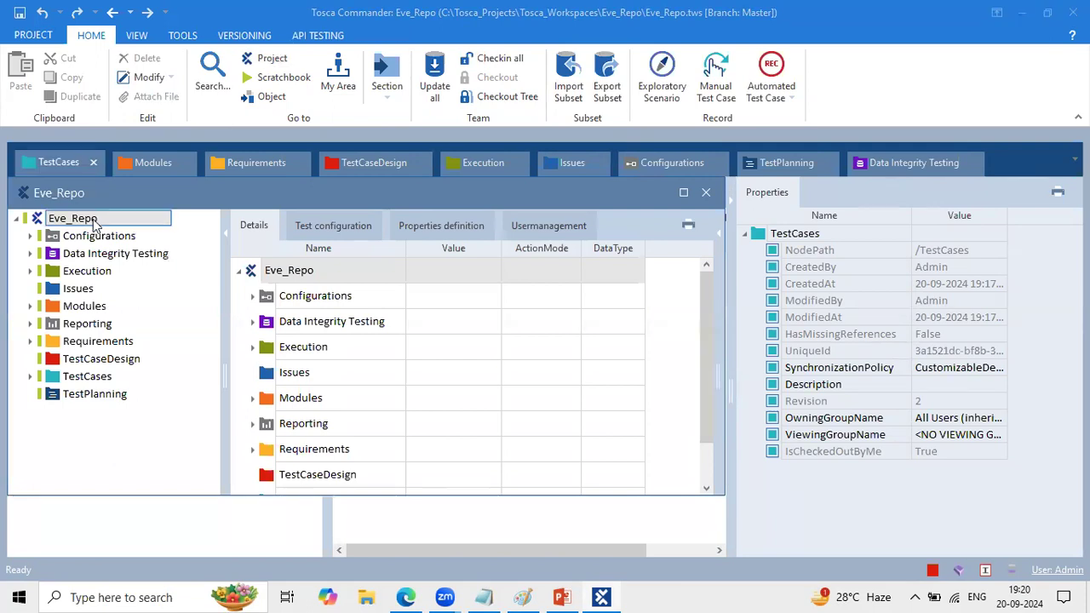
double_click(156, 185)
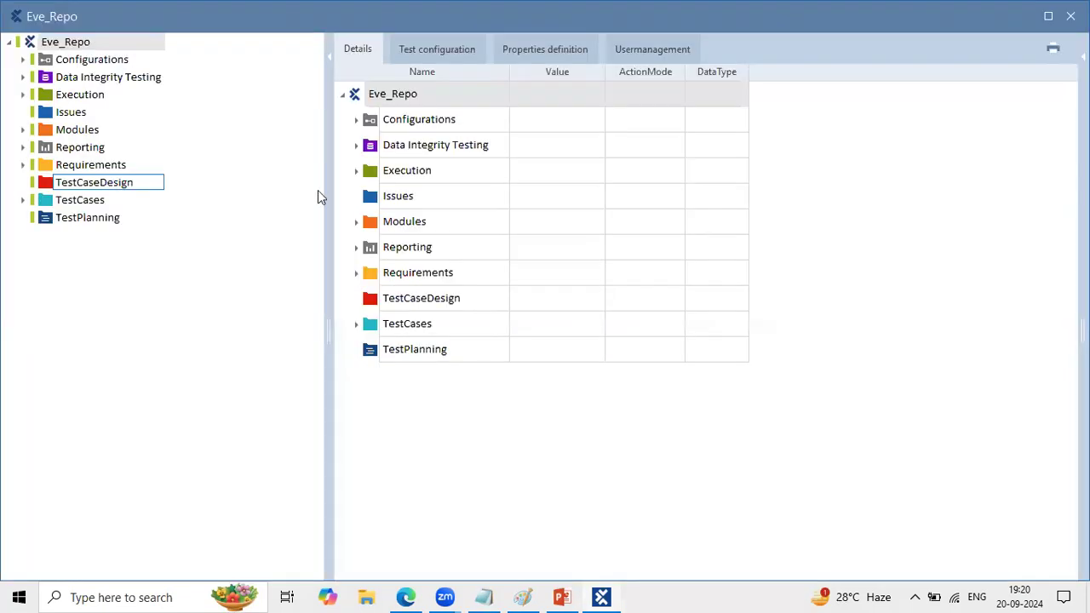
left_click_drag(326, 198, 198, 188)
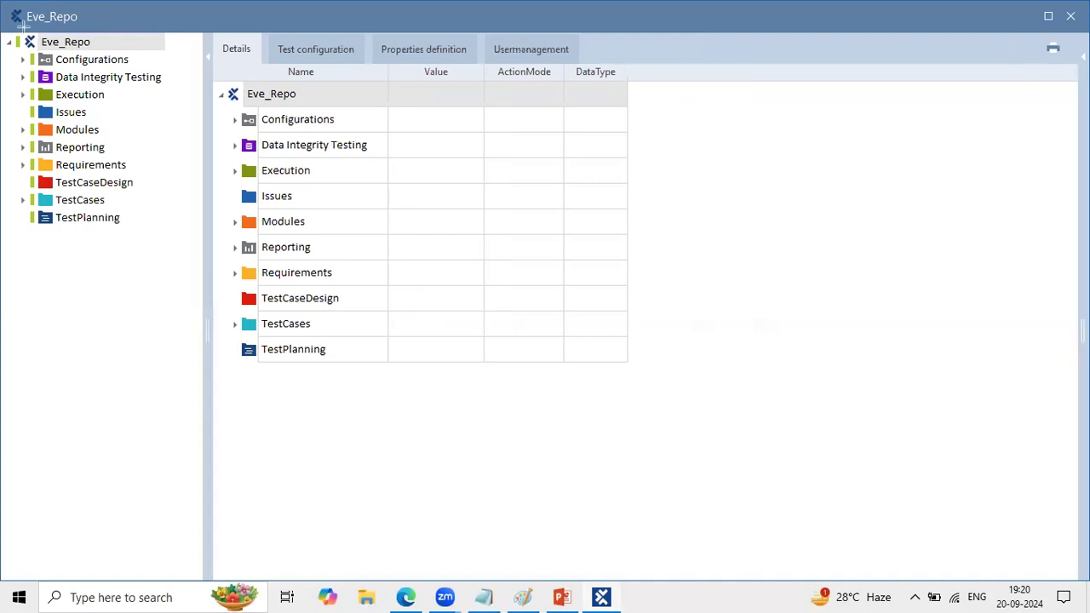
- Frame the complete Eve_Repo project tree with a green annotation rectangle to point out its sections
left_click_drag(1, 32, 193, 259)
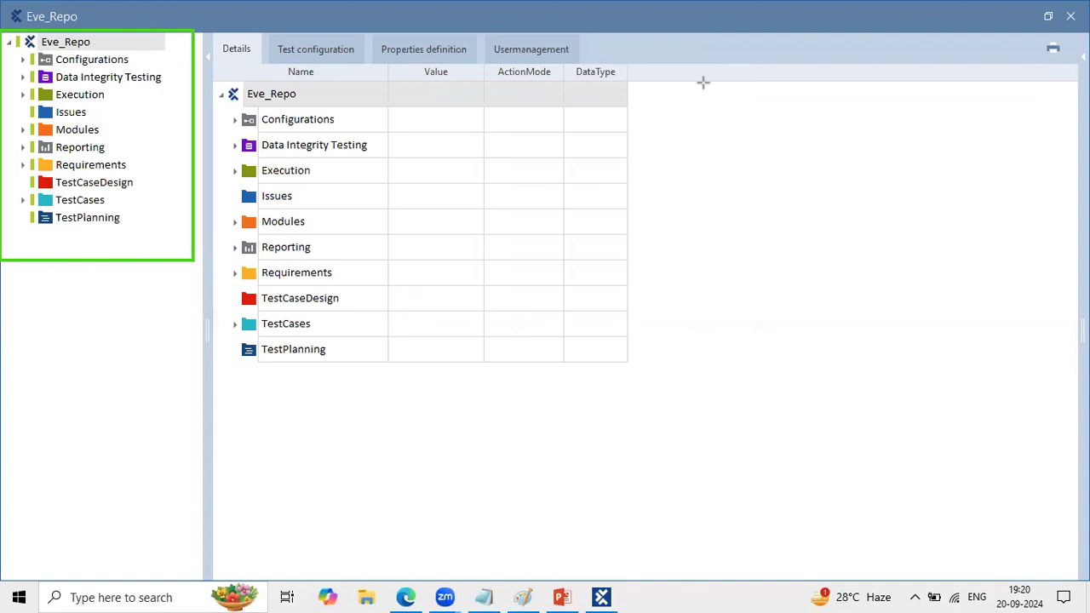
left_click(86, 41)
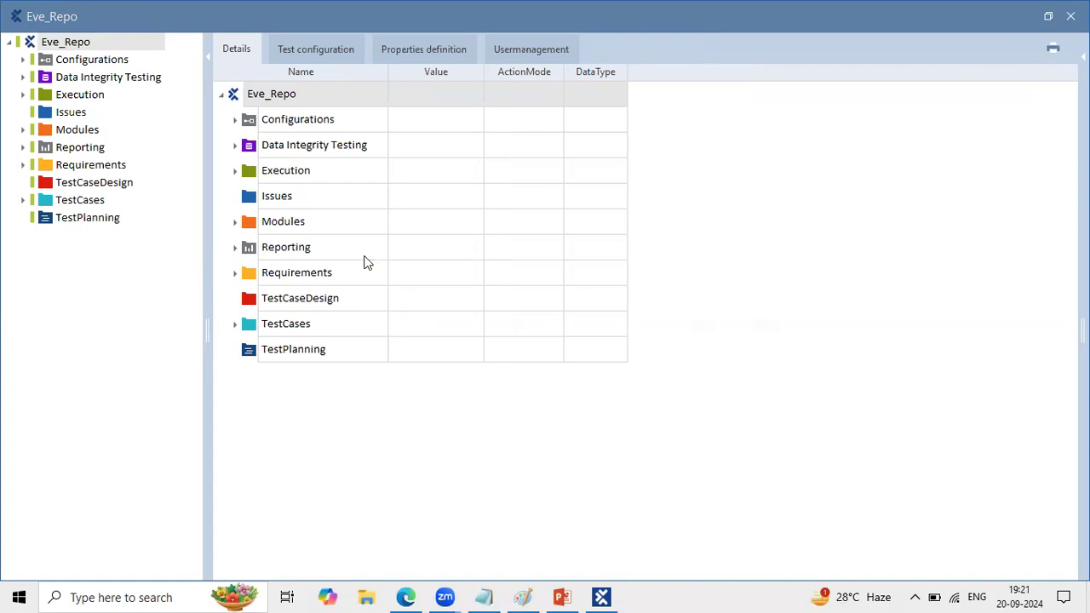
left_click(126, 118)
left_click_drag(158, 58, 150, 246)
mouse_move(149, 56)
left_mouse_down()
mouse_move(166, 138)
mouse_move(163, 227)
left_mouse_up()
mouse_move(92, 358)
left_mouse_down()
mouse_move(97, 344)
mouse_move(88, 349)
mouse_move(141, 335)
left_mouse_up()
mouse_move(153, 298)
left_mouse_down()
mouse_move(172, 326)
mouse_move(164, 347)
mouse_move(197, 315)
left_mouse_up()
- Collapse Eve_Repo in the details and draw green arrows from Execution, Modules, TestCases, TestCaseDesign and Configurations to one point in the blank area
left_click(220, 95)
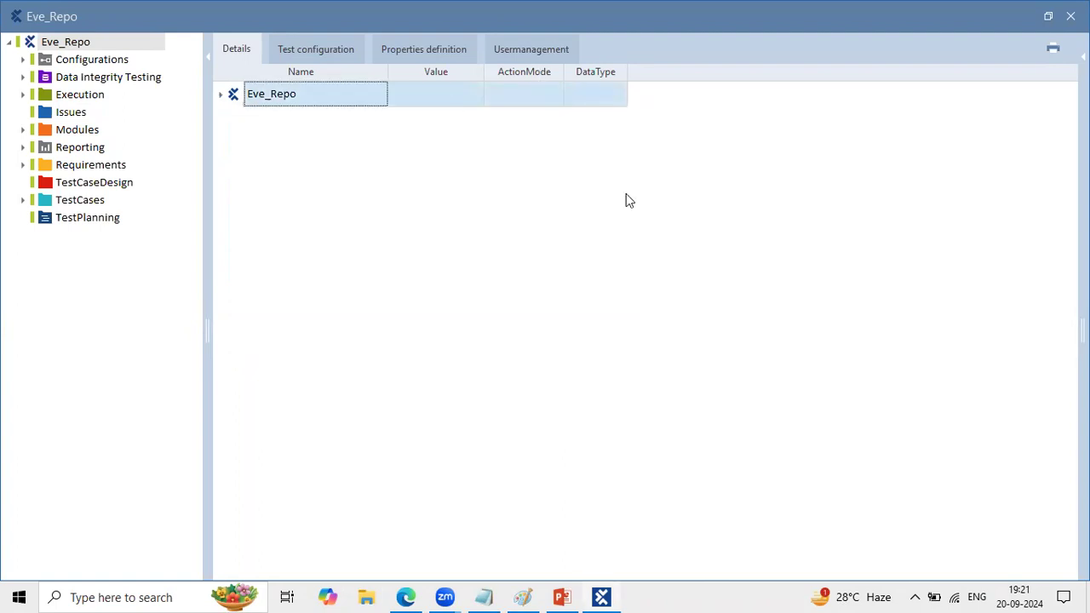
left_click_drag(94, 94, 321, 143)
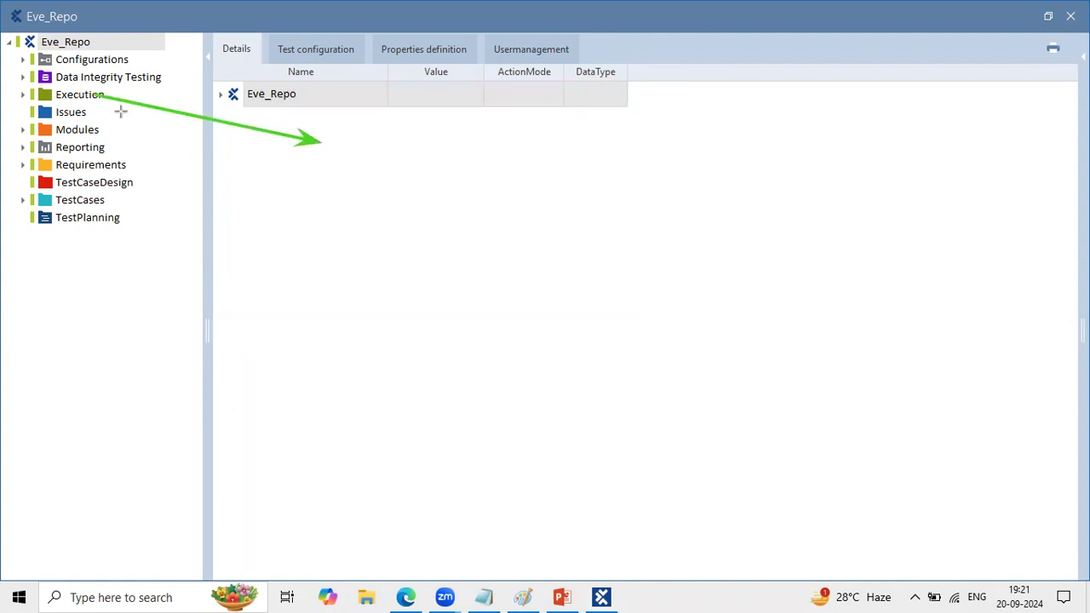
left_click_drag(99, 129, 320, 142)
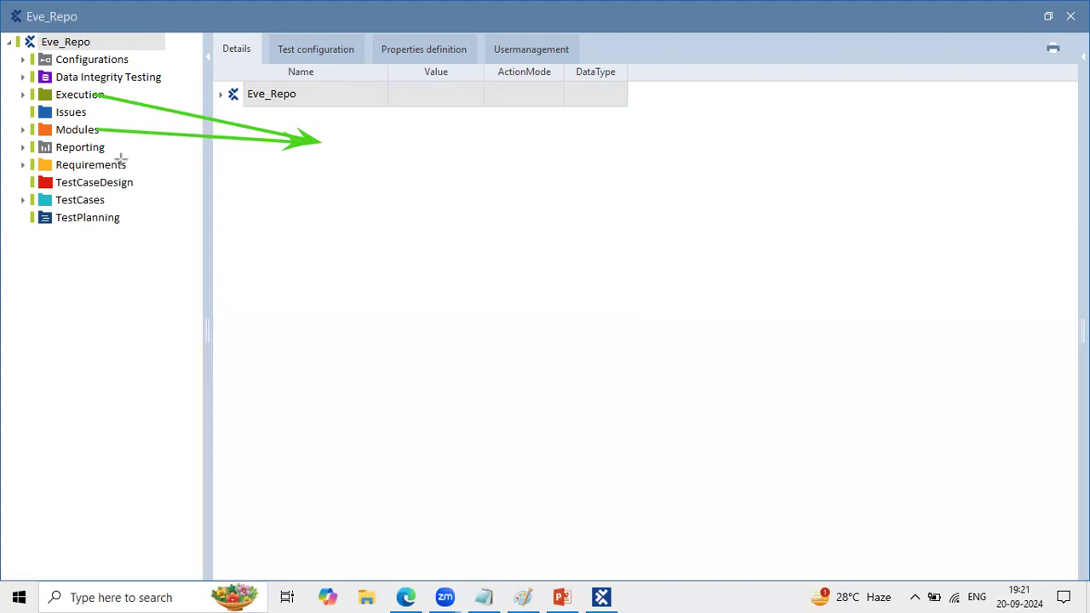
left_click_drag(102, 199, 308, 146)
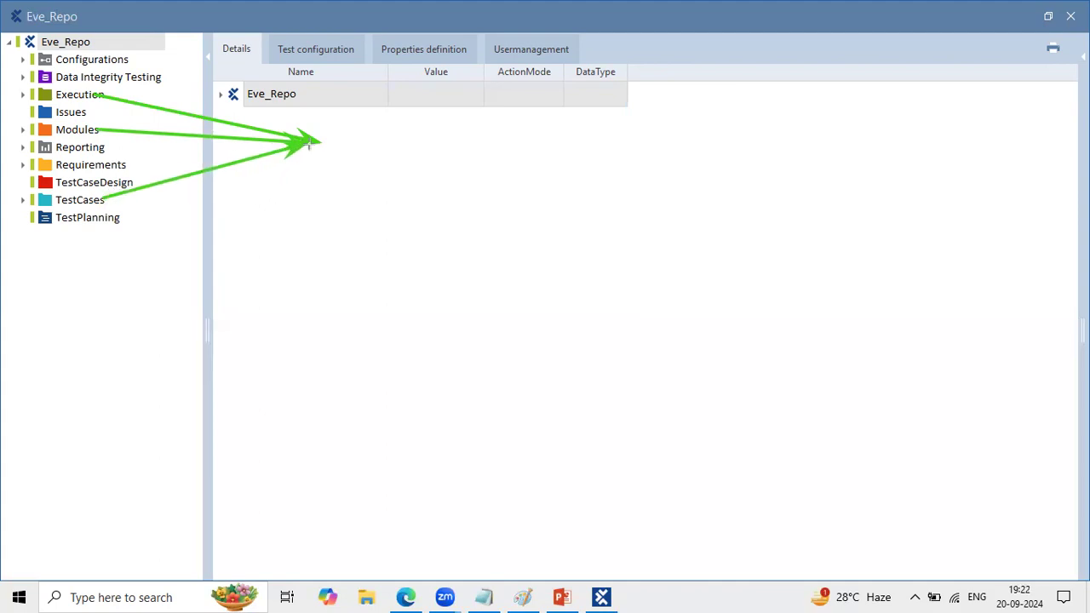
left_click_drag(127, 184, 310, 146)
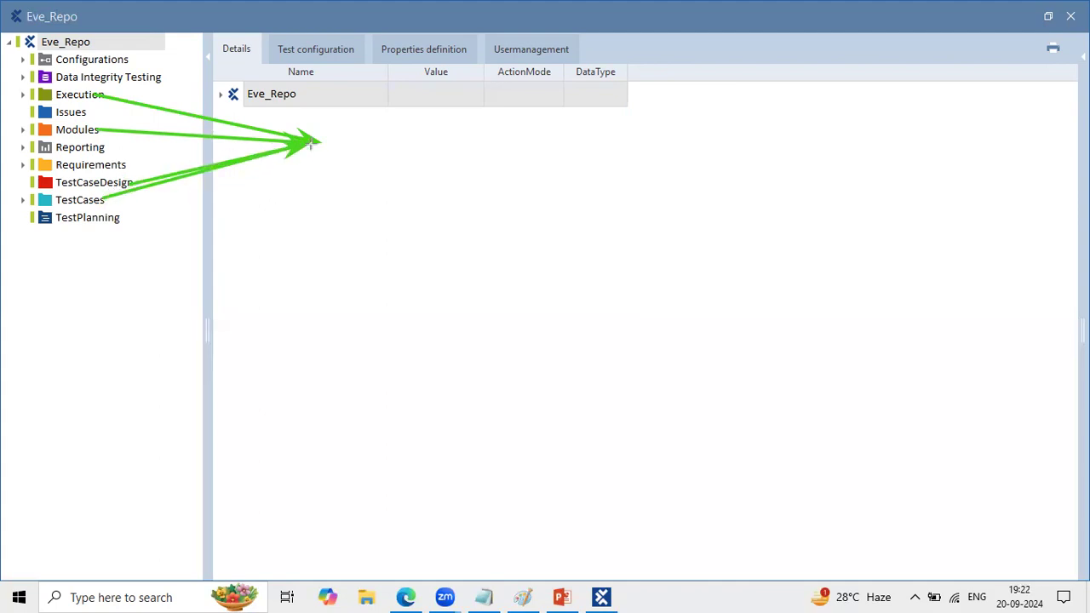
left_click_drag(126, 56, 309, 146)
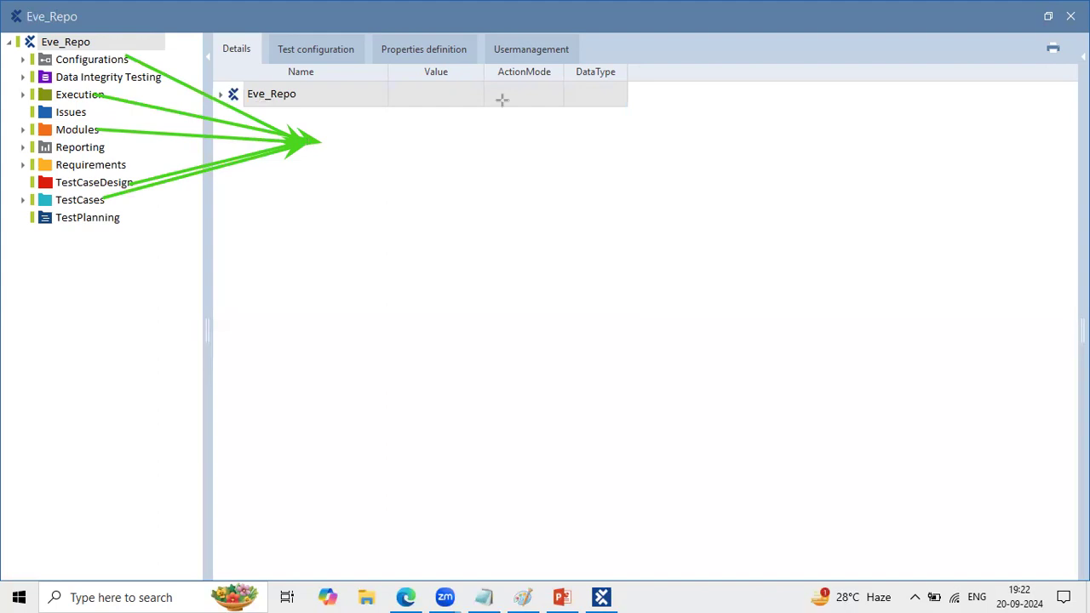
- Add the annotation text "Test Automation" at the tips of the converging arrows
left_click(329, 136)
type("Test Au")
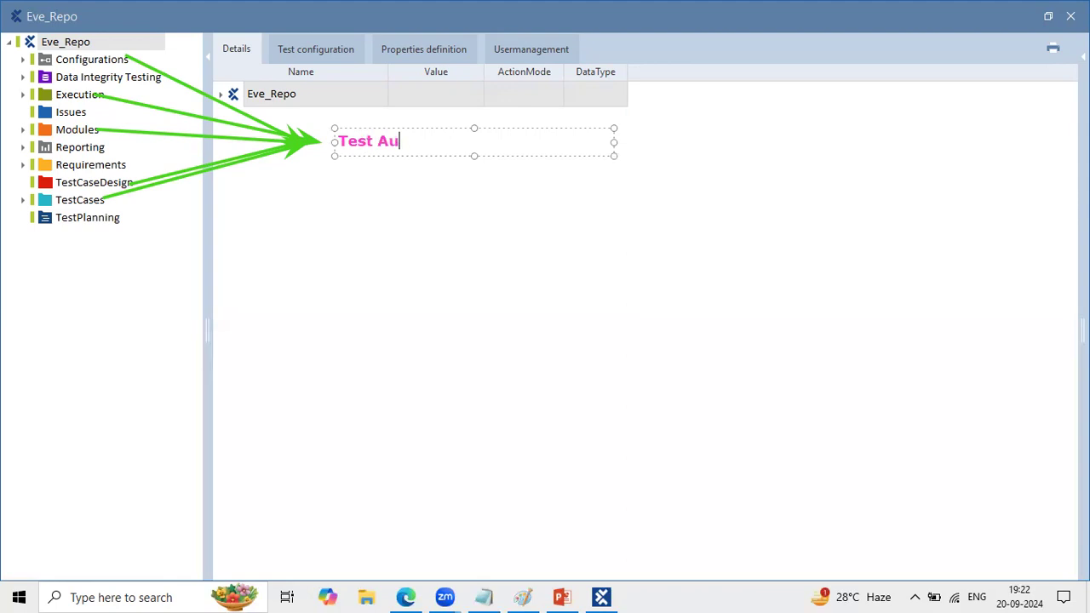
type("tomation")
left_click(267, 276)
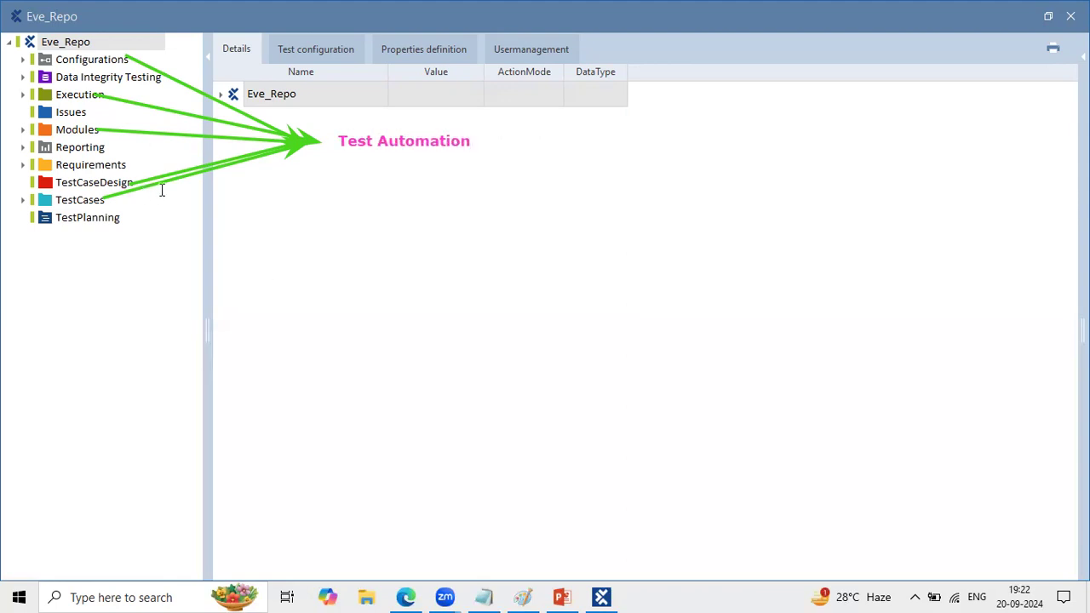
- Add the note "Eve_Repo --> Test Management / Test Automation" below the arrows and widen its box to fit one line
left_click(240, 228)
type("Eve_Repo --> Test Management")
key("Return")
type("/ Test Automation")
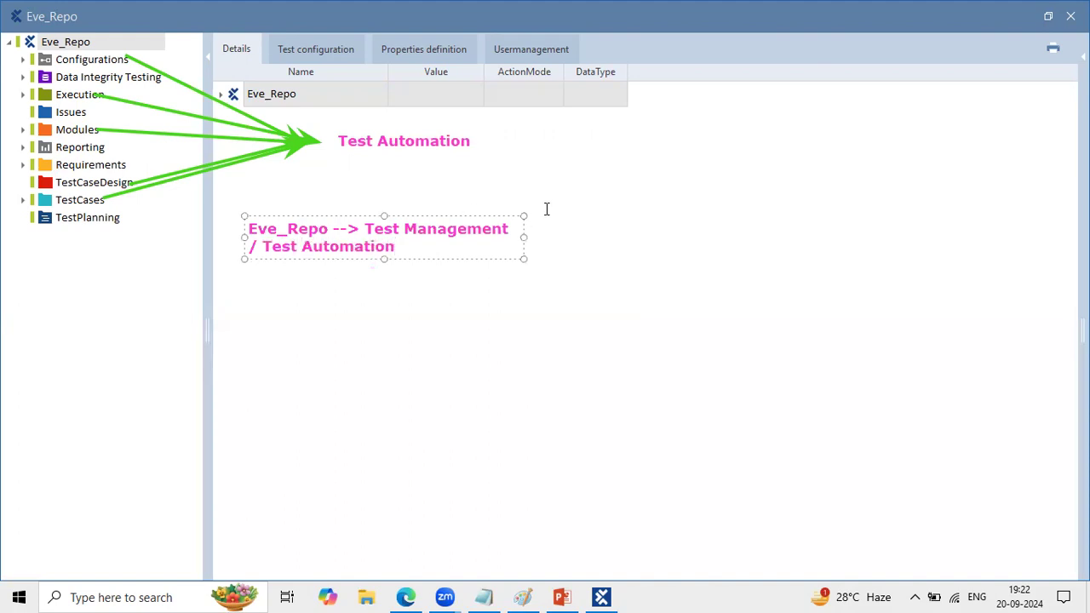
mouse_move(523, 237)
left_mouse_down()
mouse_move(602, 225)
mouse_move(839, 223)
left_mouse_up()
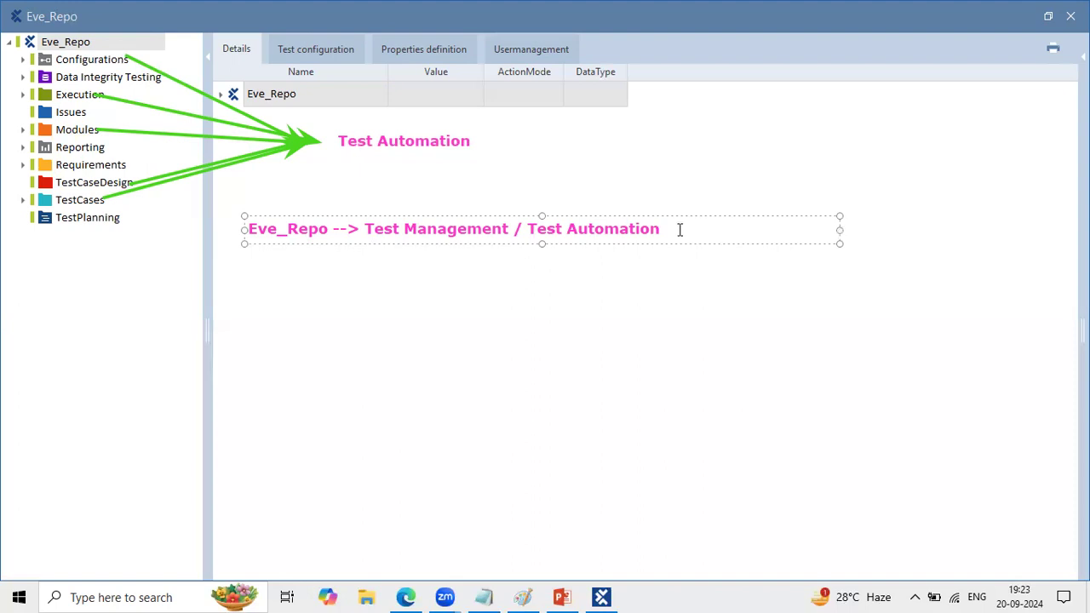
- List "Requirment", "Testplanning" and "Issues" under the Eve_Repo note and place a red cross stamp beside the list
key("Return")
type("Req")
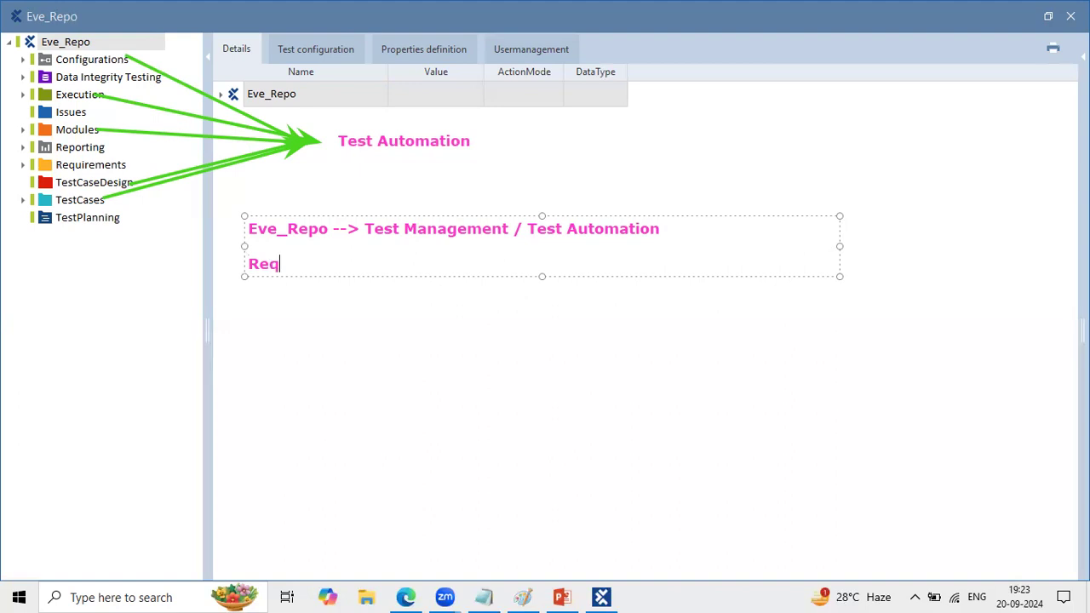
type("uirment")
key("Return")
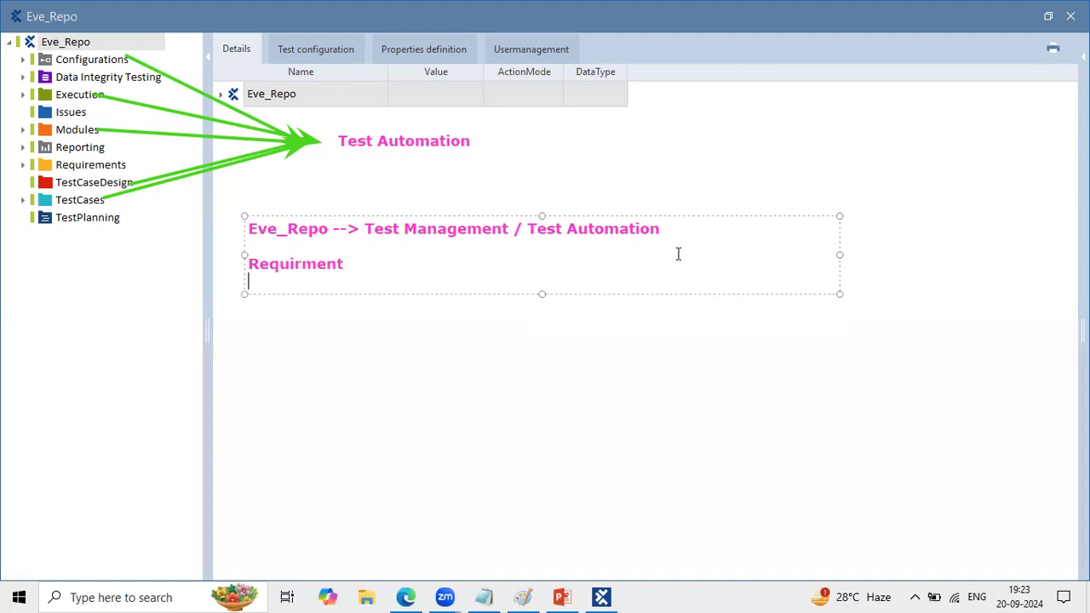
type("Testplanning")
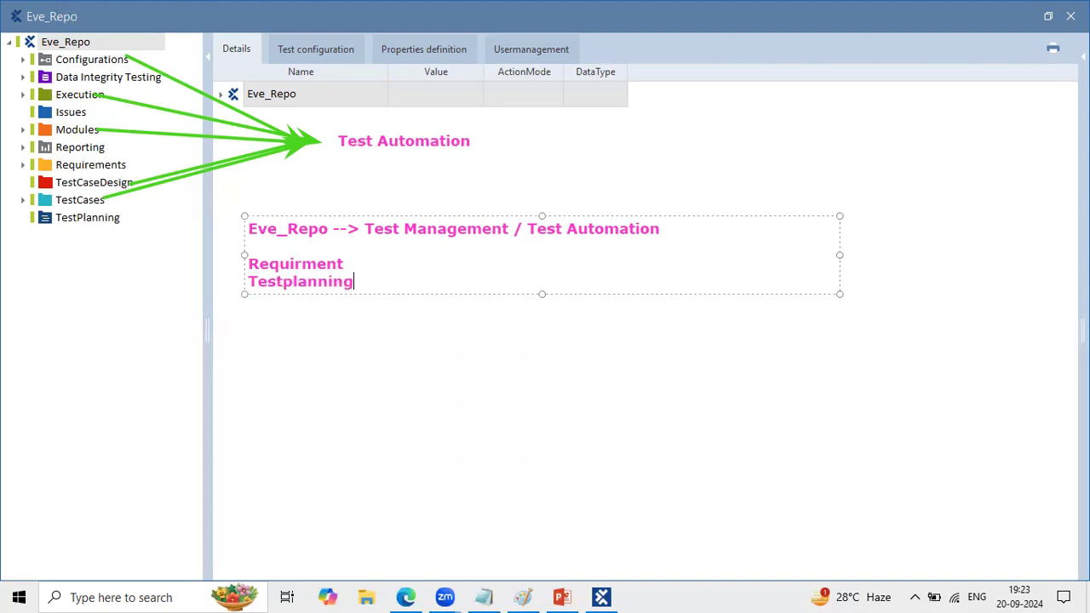
key("Return")
type("Issues")
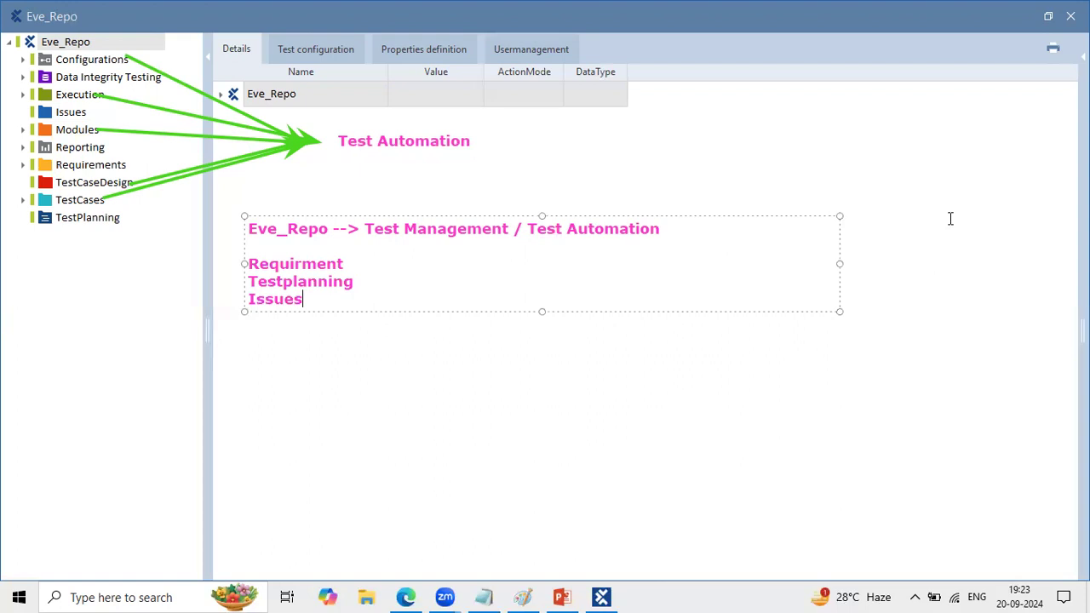
left_click(694, 104)
left_click(398, 272)
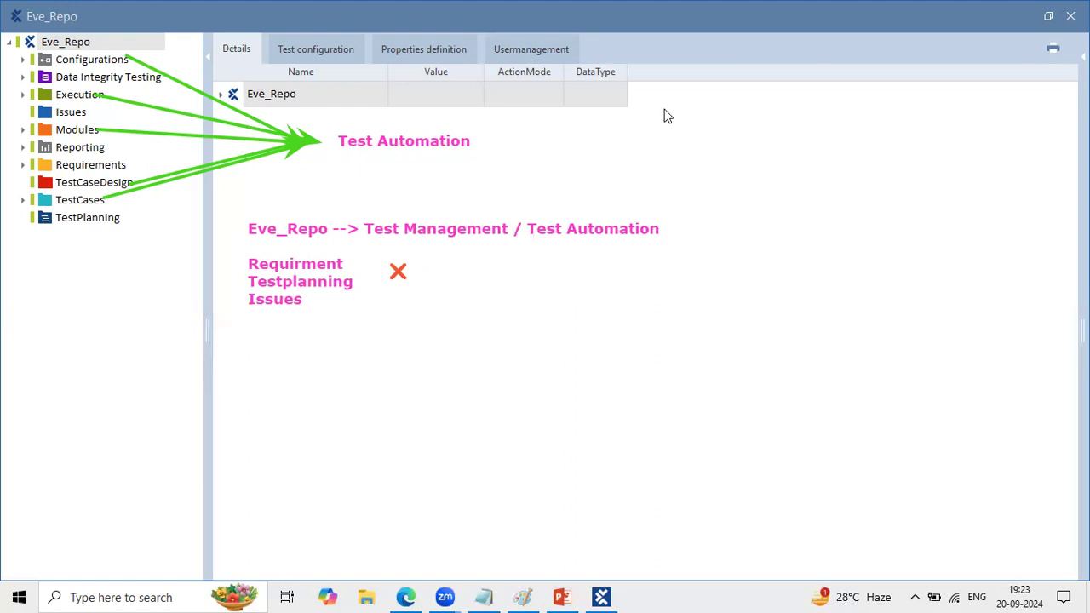
- Start a tool list beside the red cross with "Jiraa/ HPALm/ Rally"
left_click(495, 264)
type("Jiraa/ HPALm/ Rally/")
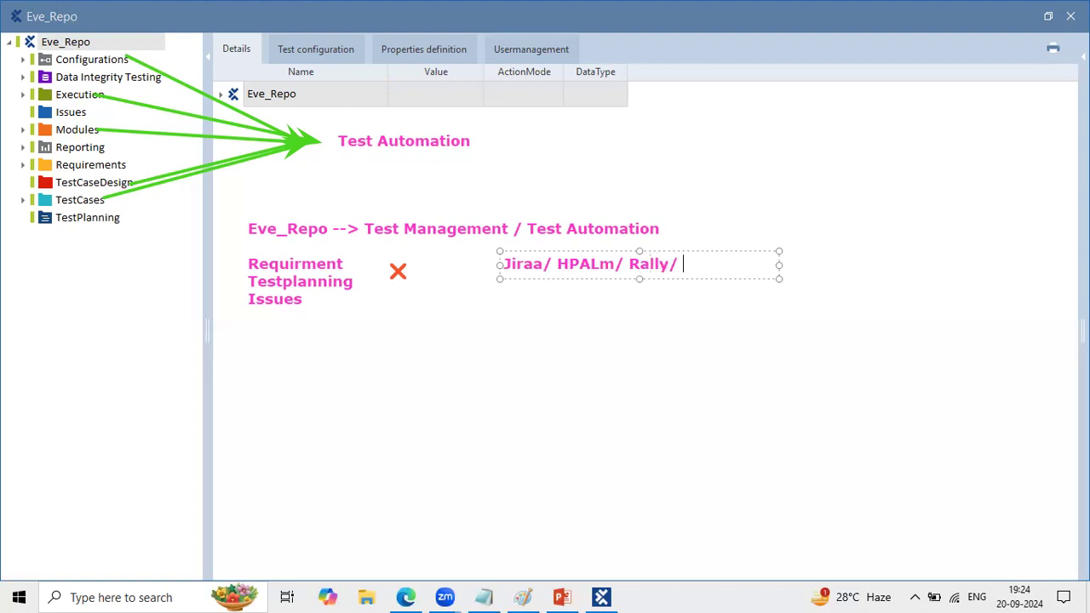
- Extend the tool list with "Solution Manger/ Qtest/ ADO" and correct its first entry to "Jira"
type("Solution Manget")
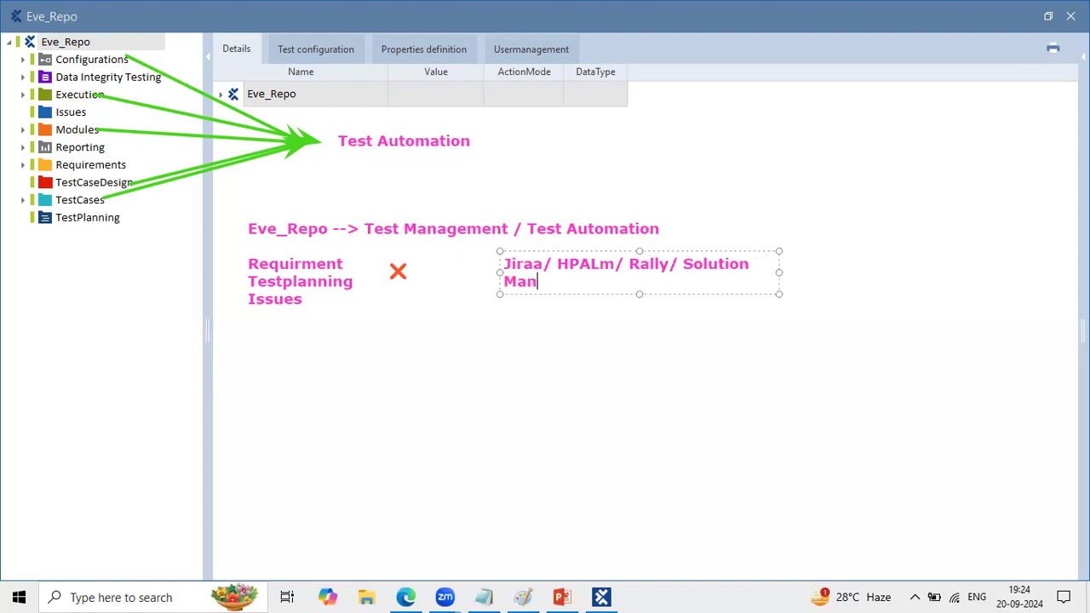
key("Return")
key("BackSpace")
key("BackSpace")
type("r/ Qtest")
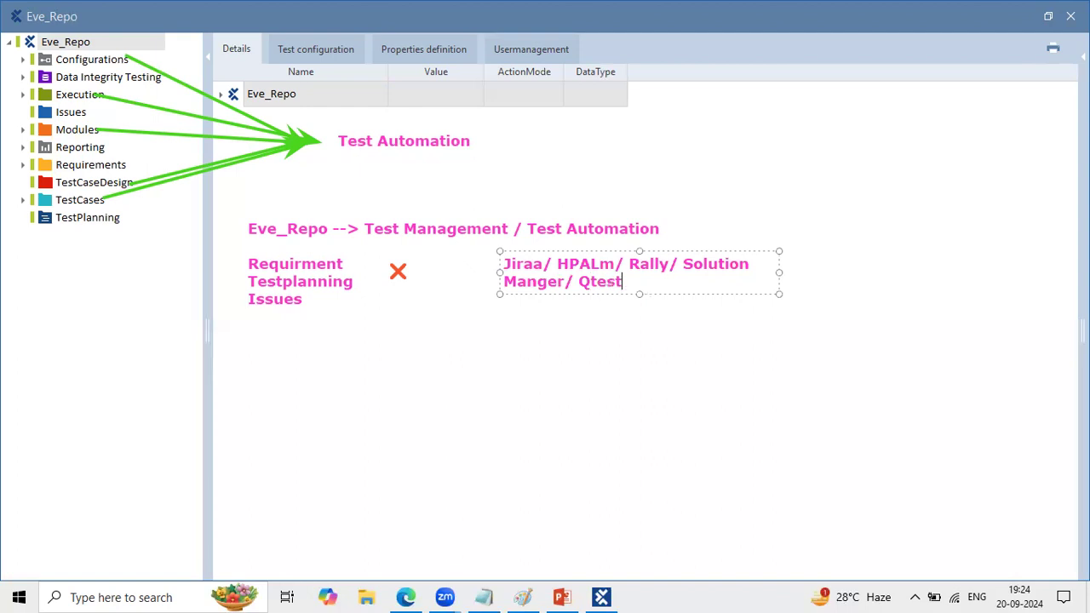
type("/ ADO")
left_click(545, 264)
key("BackSpace")
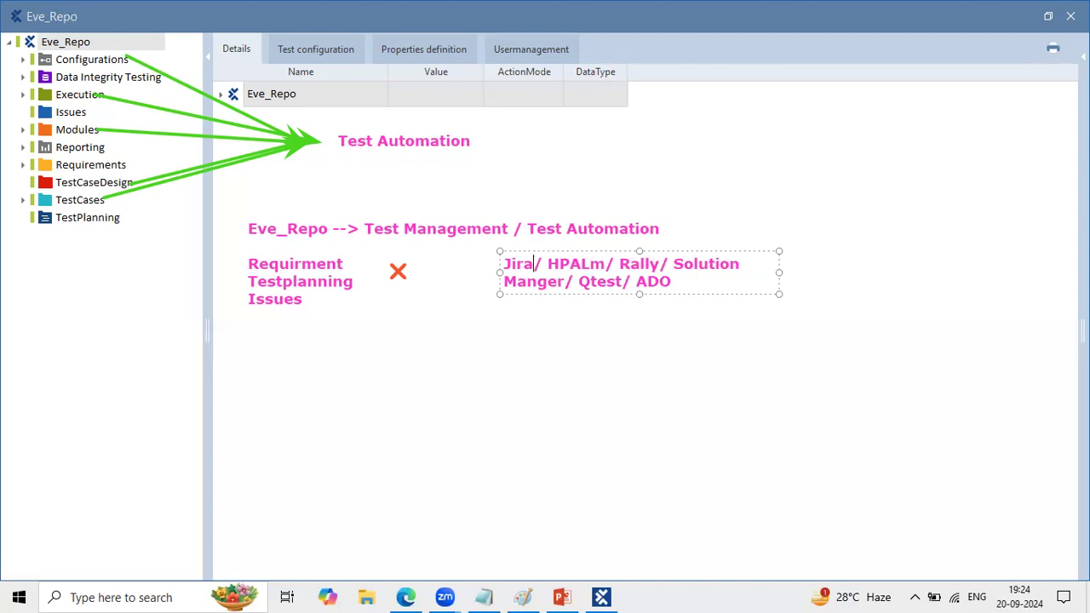
left_click(697, 383)
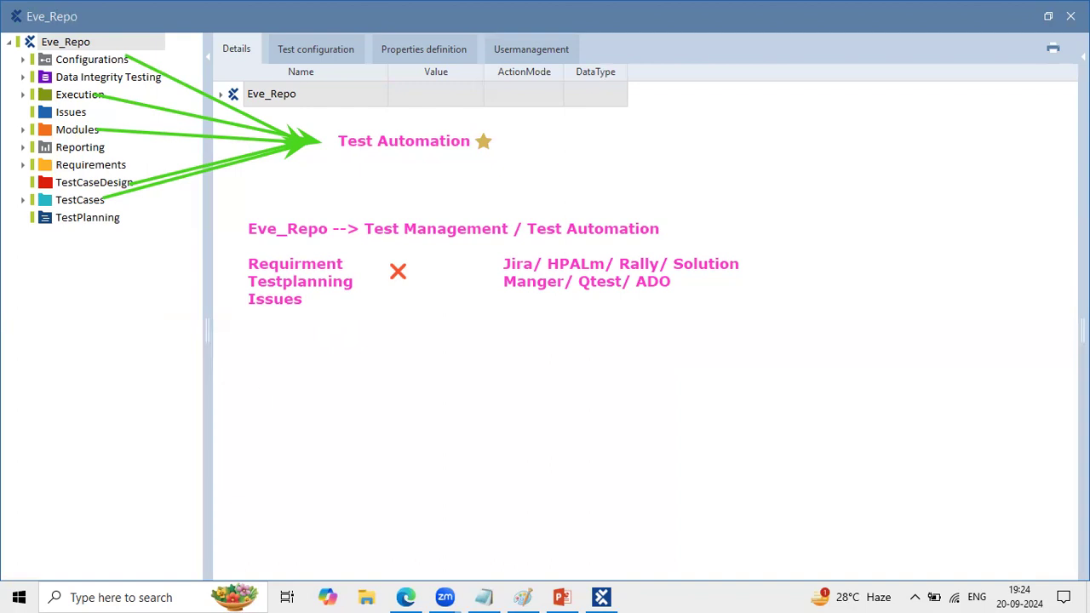
- Add the note "Reporting ==> Customised report" below the lists and widen its box to fit one line
left_click(272, 393)
type("Reporting ==> Customer")
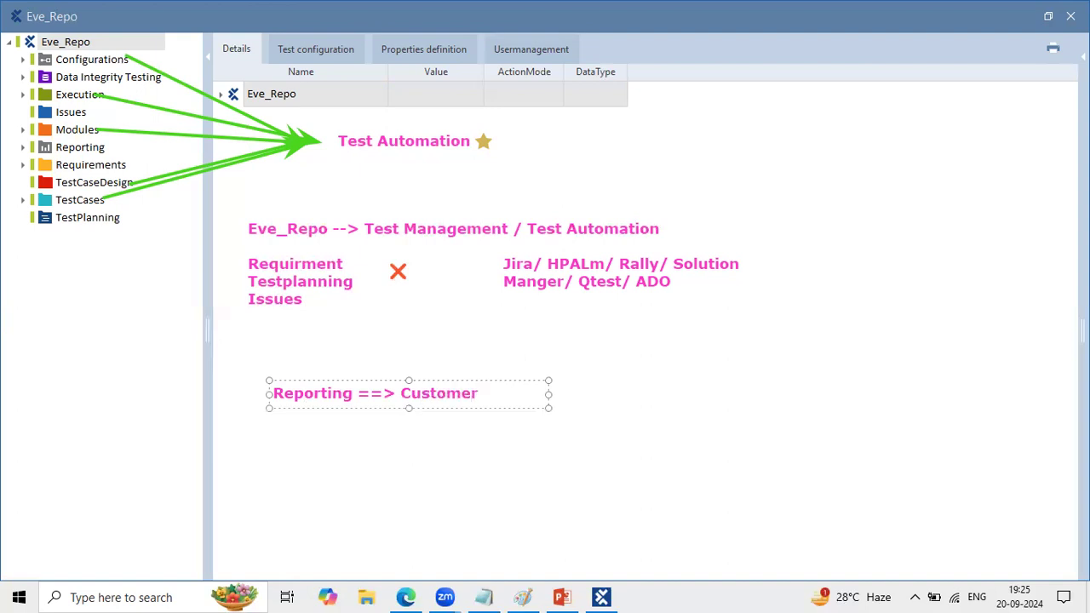
key("BackSpace")
key("BackSpace")
type("ised report")
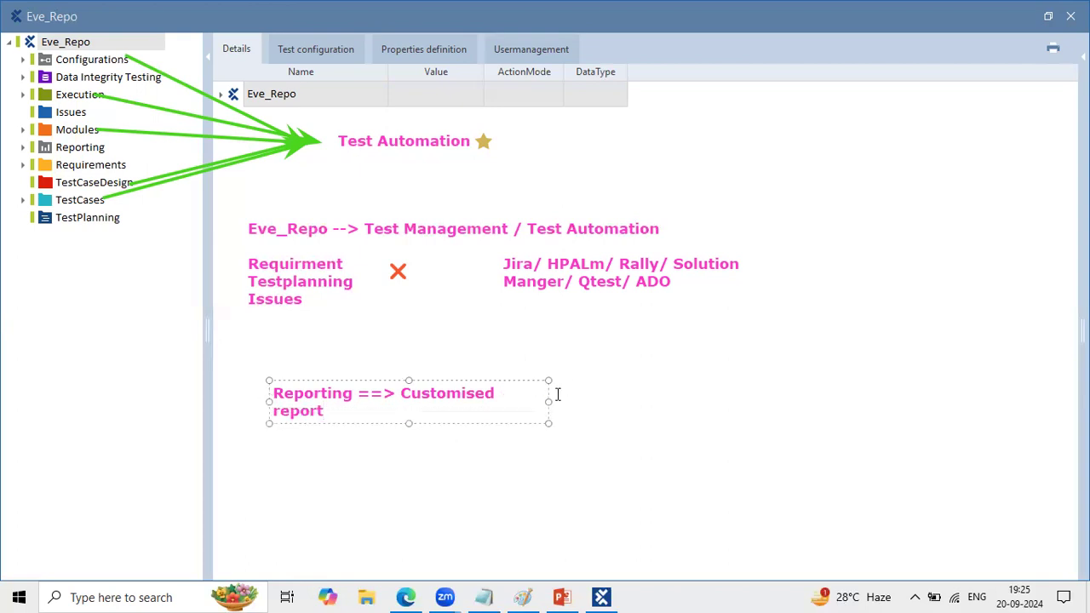
left_click_drag(549, 403, 761, 391)
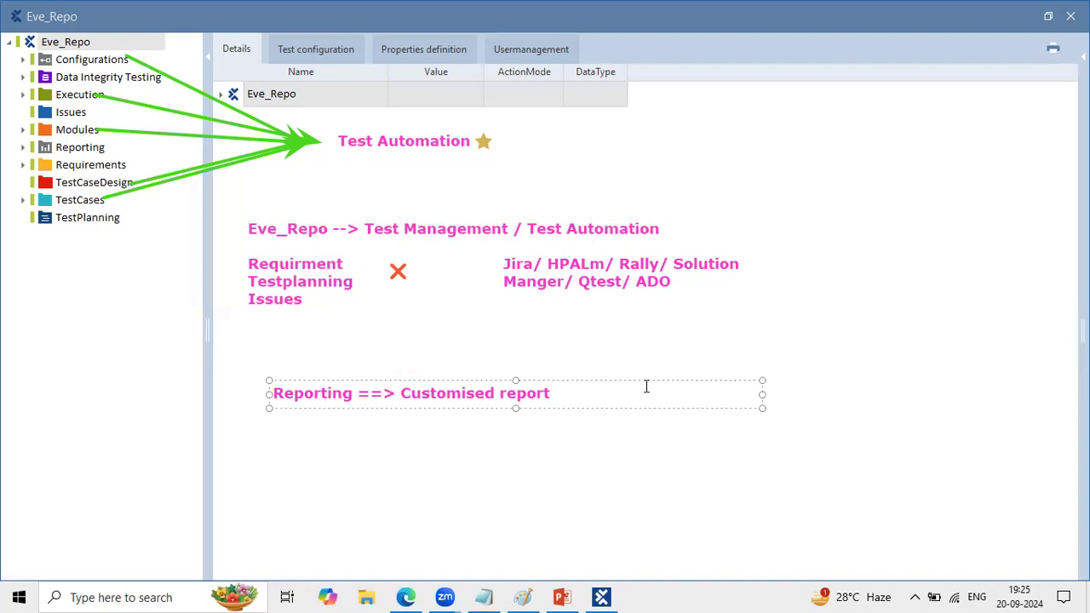
- Start a second line in the note under "Reporting ==> Customised report" with "Data Integrity Testing -->", separated by a blank line
key("Return")
key("Return")
type("Data ")
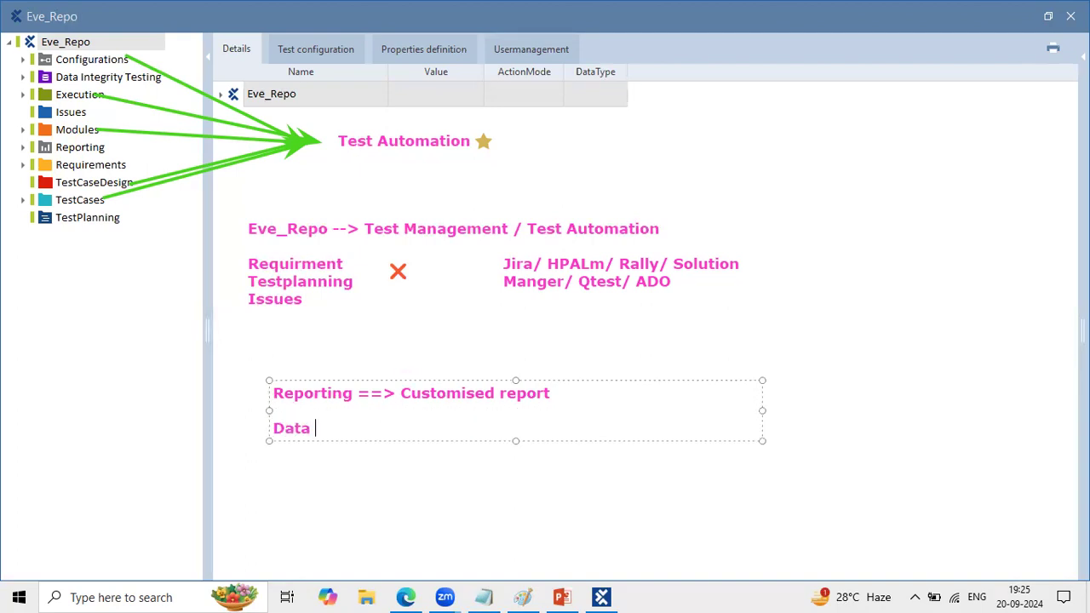
type("Integi")
key("BackSpace")
type("rity")
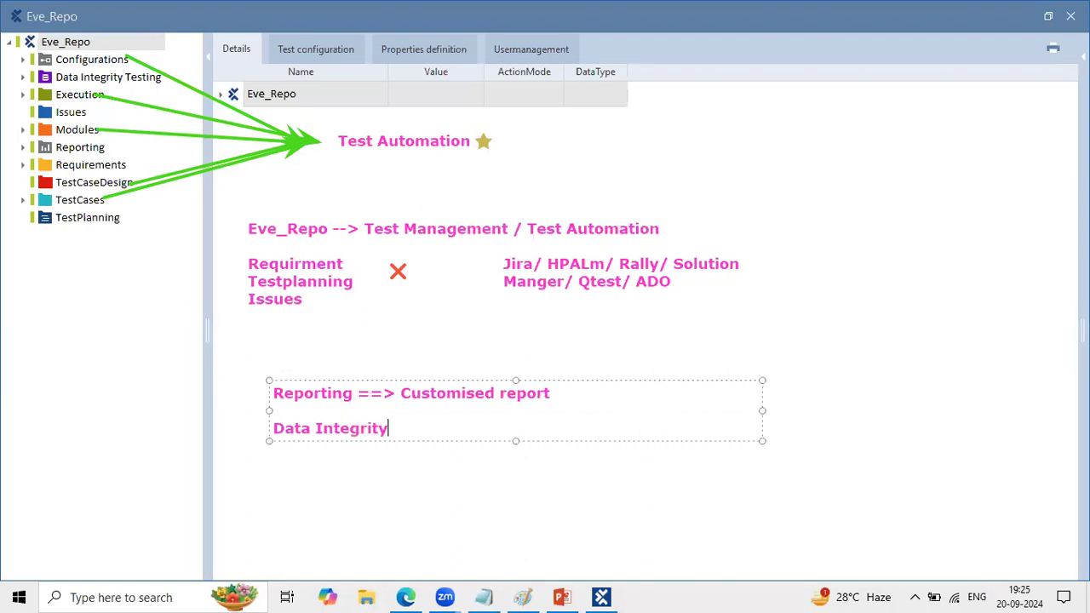
type(" Testing -->")
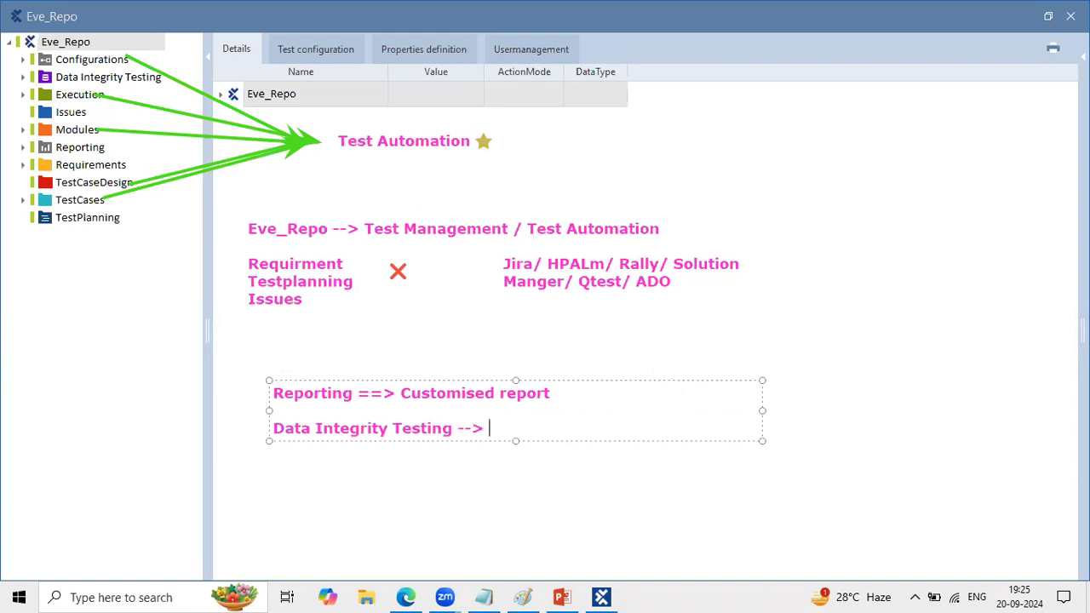
type(" Big dataa")
- Complete the Data Integrity Testing line with "Big data / Snowflake/ETL" and finish editing the note
key("BackSpace")
type("/")
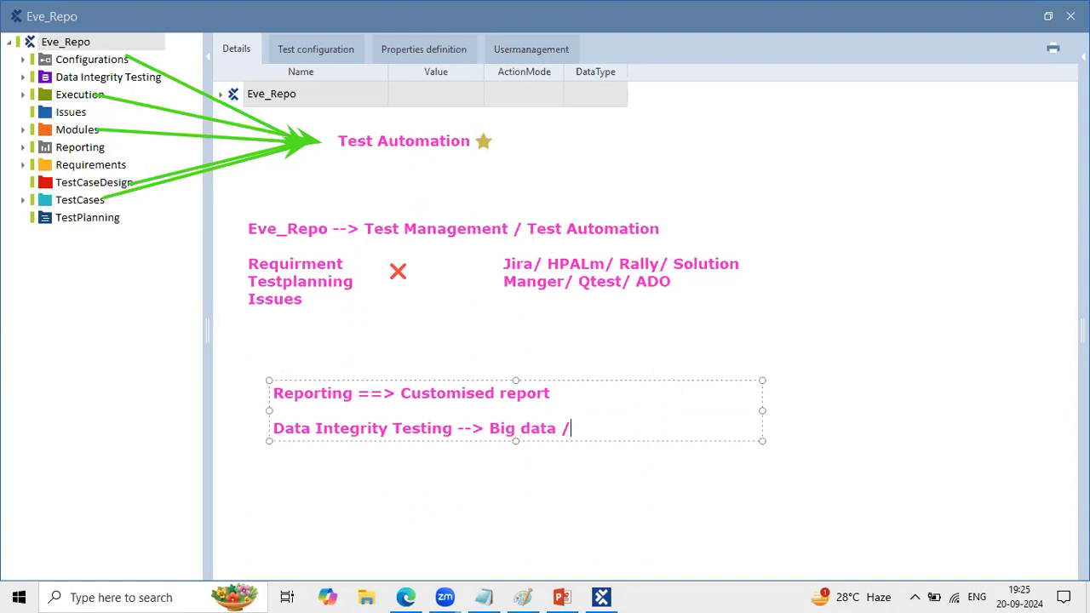
type(" Snowflake/ETL")
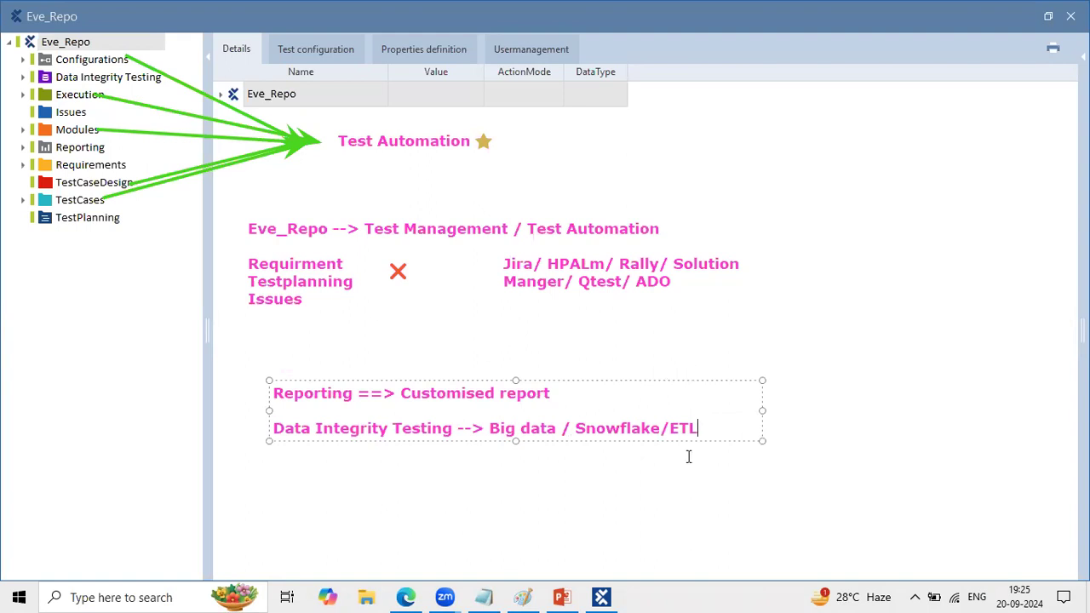
left_click_drag(694, 430, 288, 414)
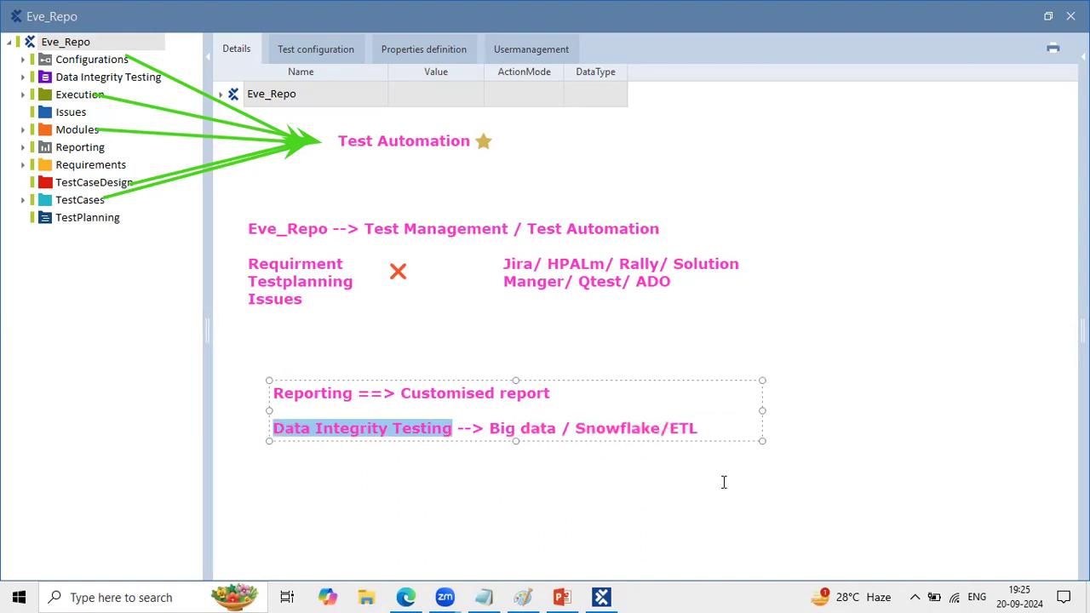
left_click(870, 435)
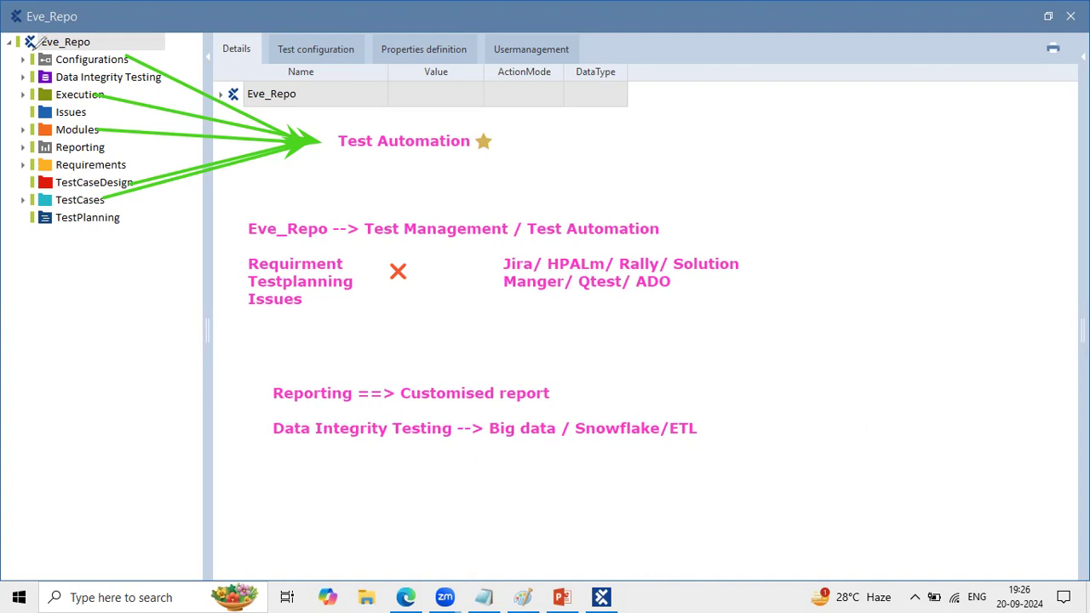
- Undo the stray pen stroke, open the Requirements section in the project tree, and close the separate Eve_Repo window
left_click_drag(19, 40, 61, 52)
key("ctrl+z")
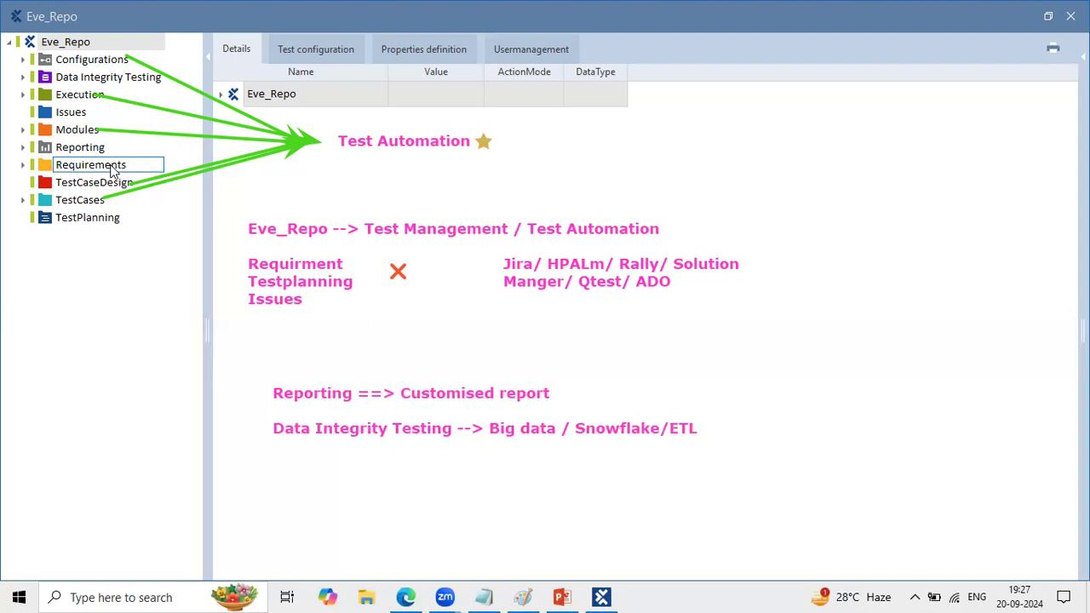
double_click(114, 167)
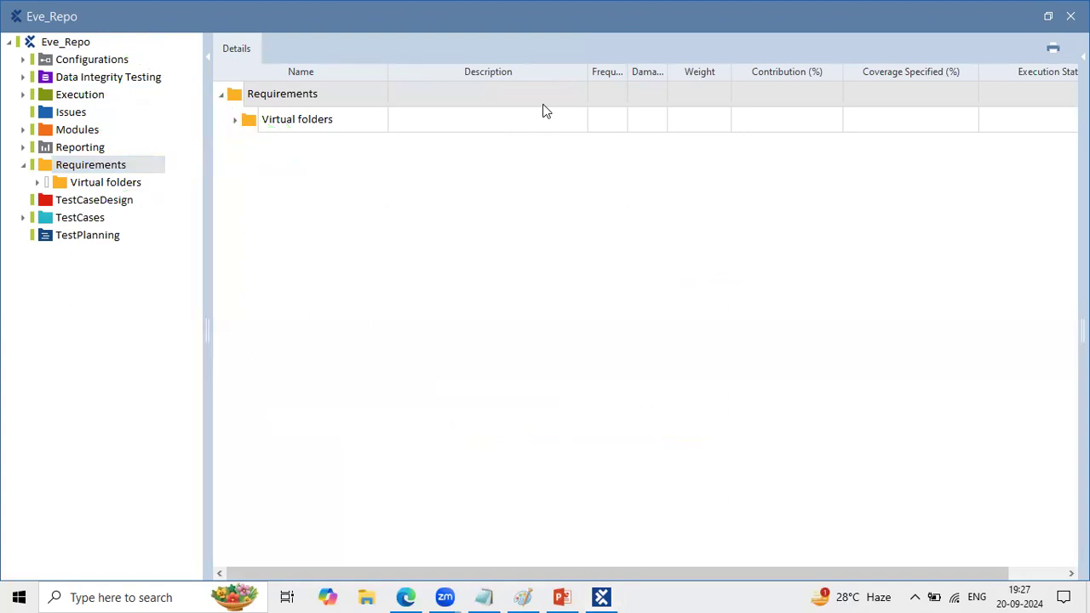
left_click(1070, 16)
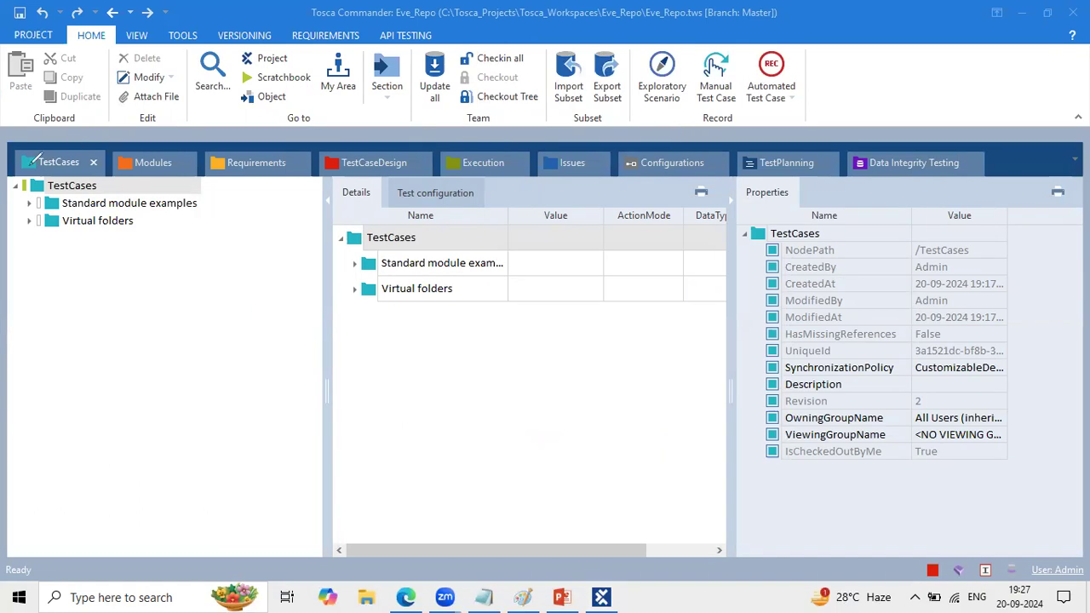
- Look through the sections from TestCases to Configurations, narrowing the tree area in TestCaseDesign and Configurations
left_click(57, 161)
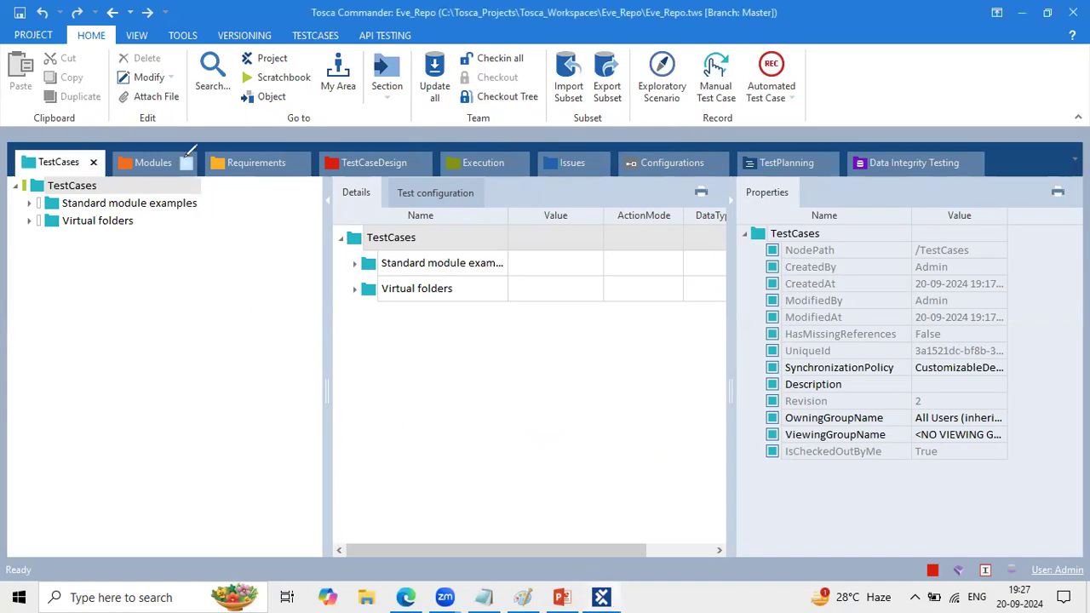
left_click(153, 162)
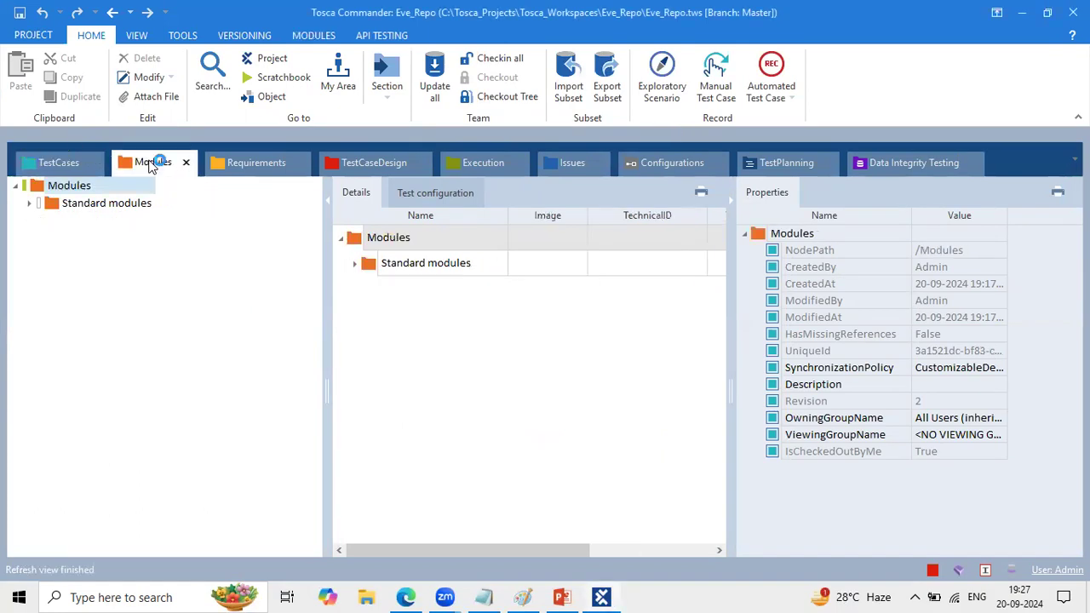
left_click(249, 164)
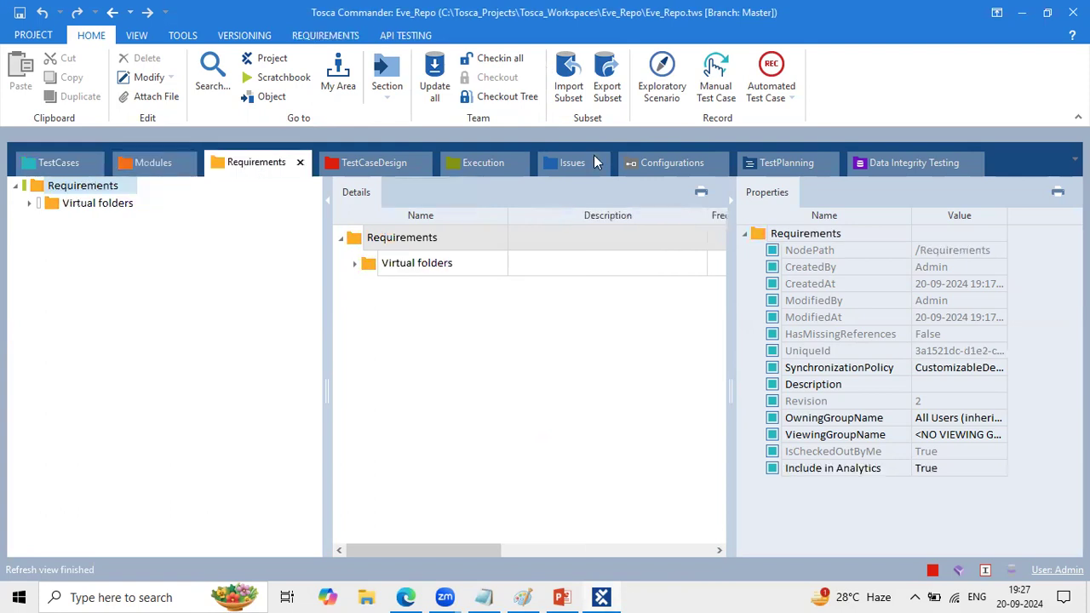
left_click(383, 163)
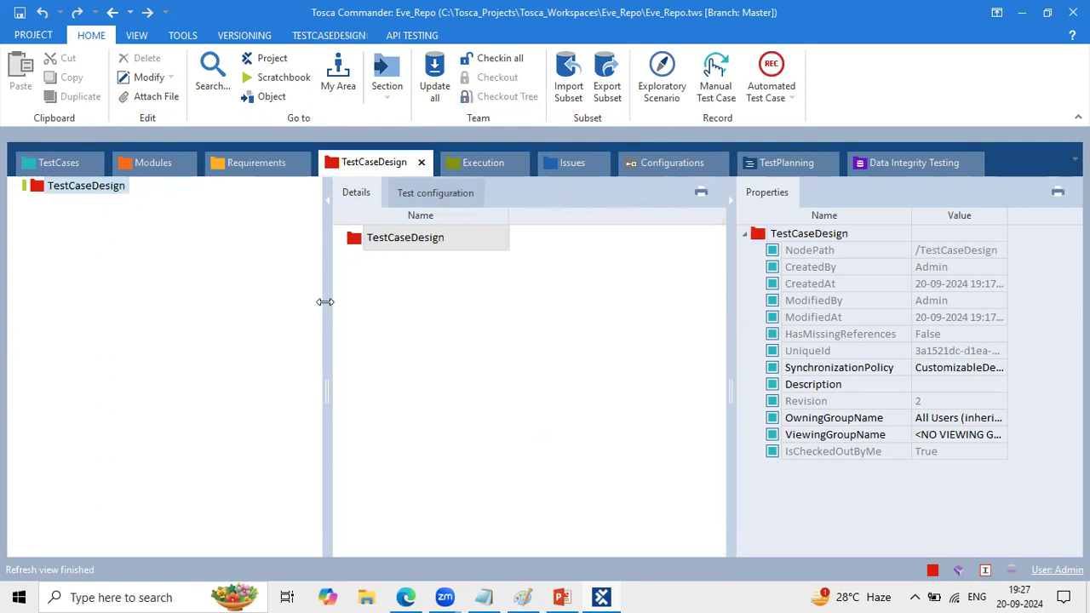
left_click_drag(327, 301, 224, 280)
left_click(472, 155)
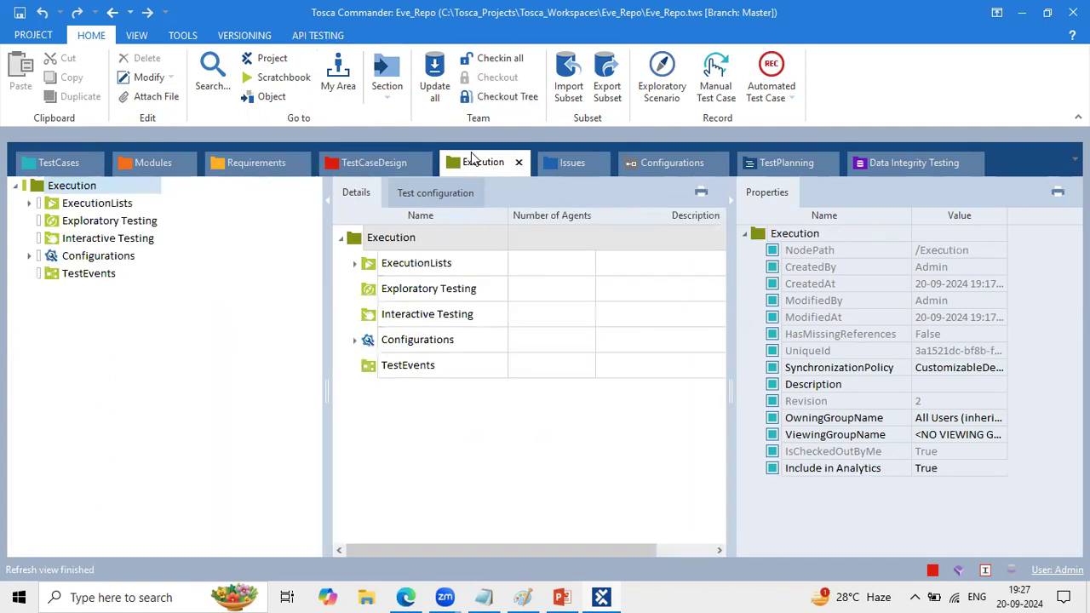
left_click(568, 162)
left_click(659, 166)
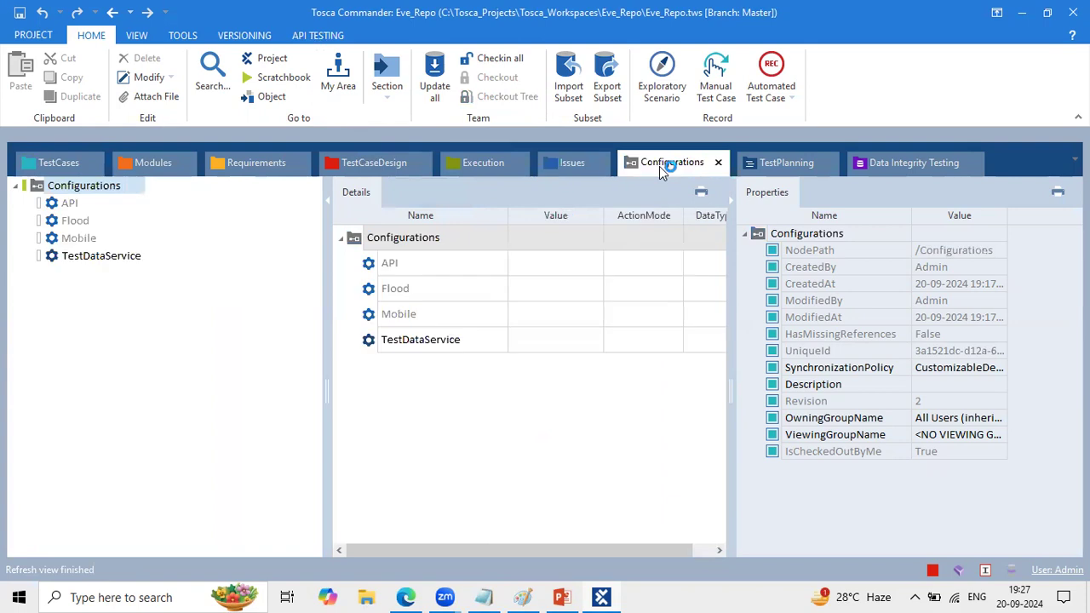
left_click_drag(325, 323, 258, 314)
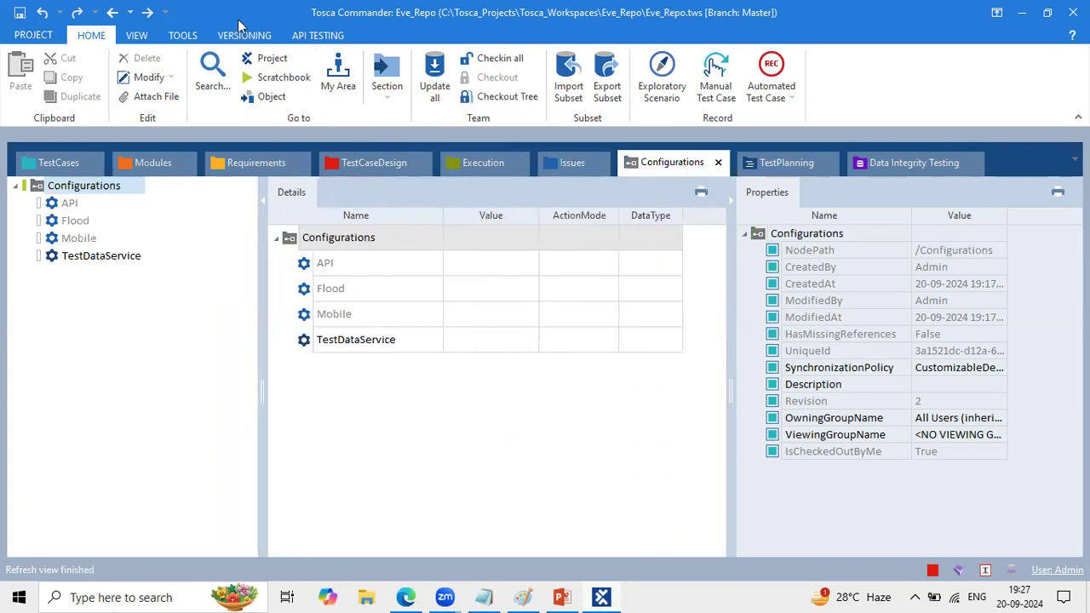
- Open the Eve_Repo project view, dock it among the section tabs after TestCases, and narrow its tree area
left_click(261, 59)
left_click_drag(164, 195, 115, 163)
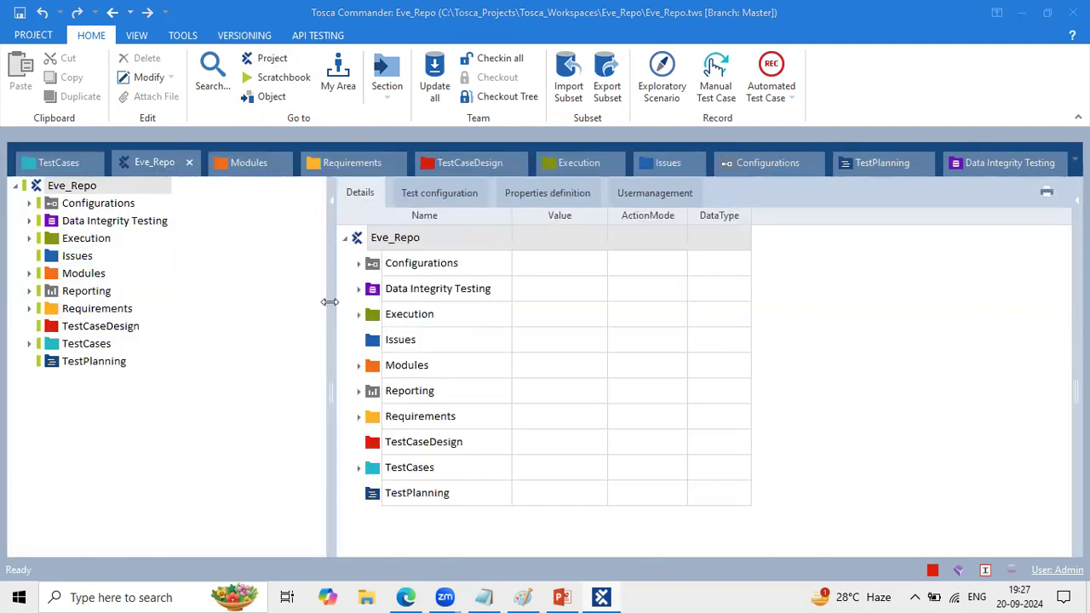
left_click_drag(329, 302, 224, 267)
- Check the Modules and Issues folders in the project tree and place the Eve_Repo view ahead of TestCases
left_click(103, 275)
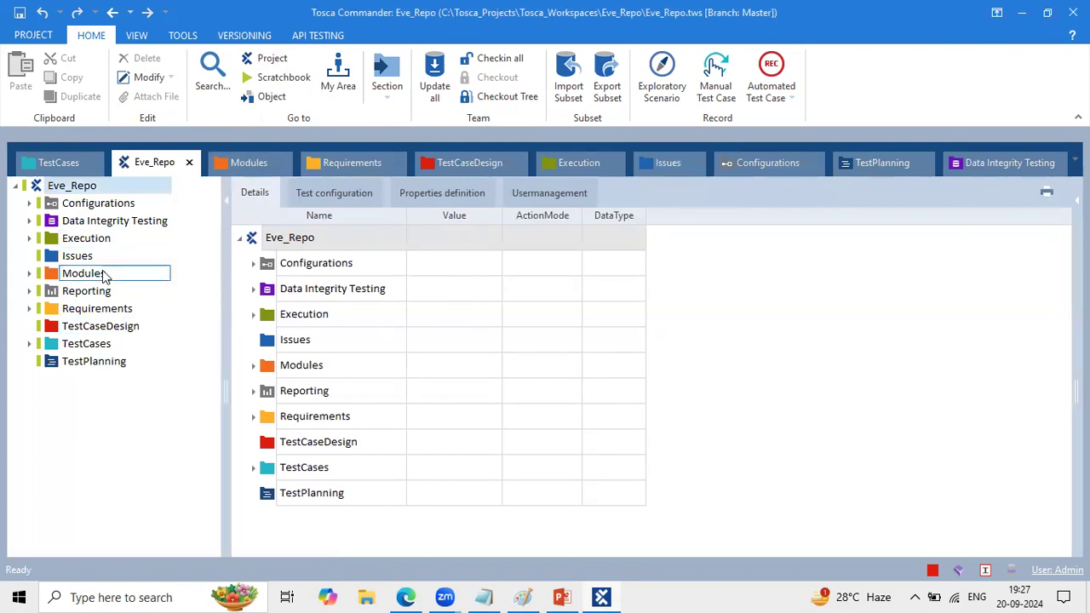
left_click(29, 274)
left_click(29, 273)
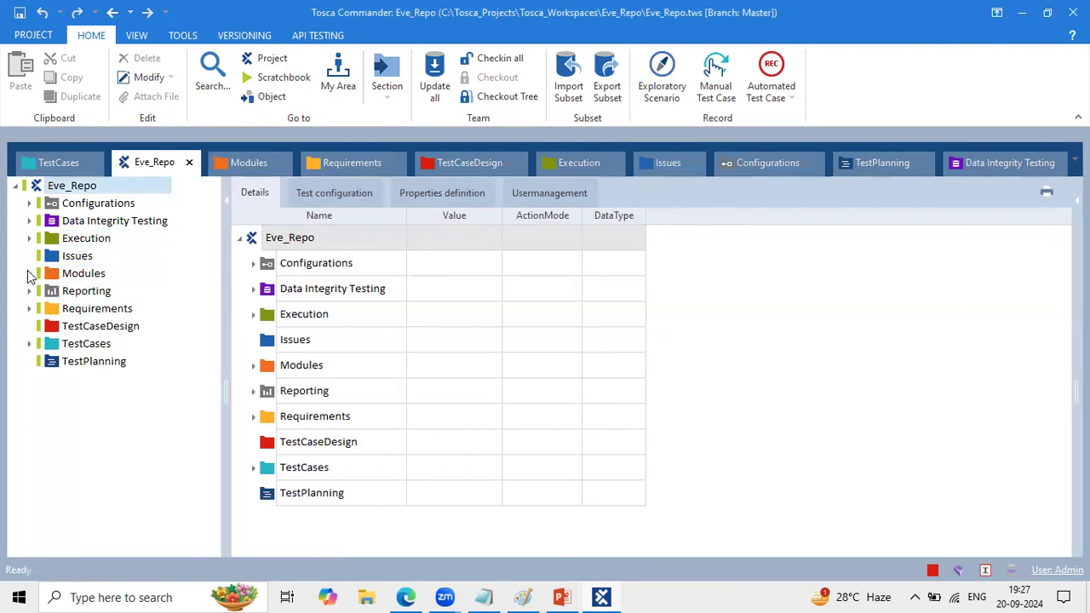
left_click(67, 260)
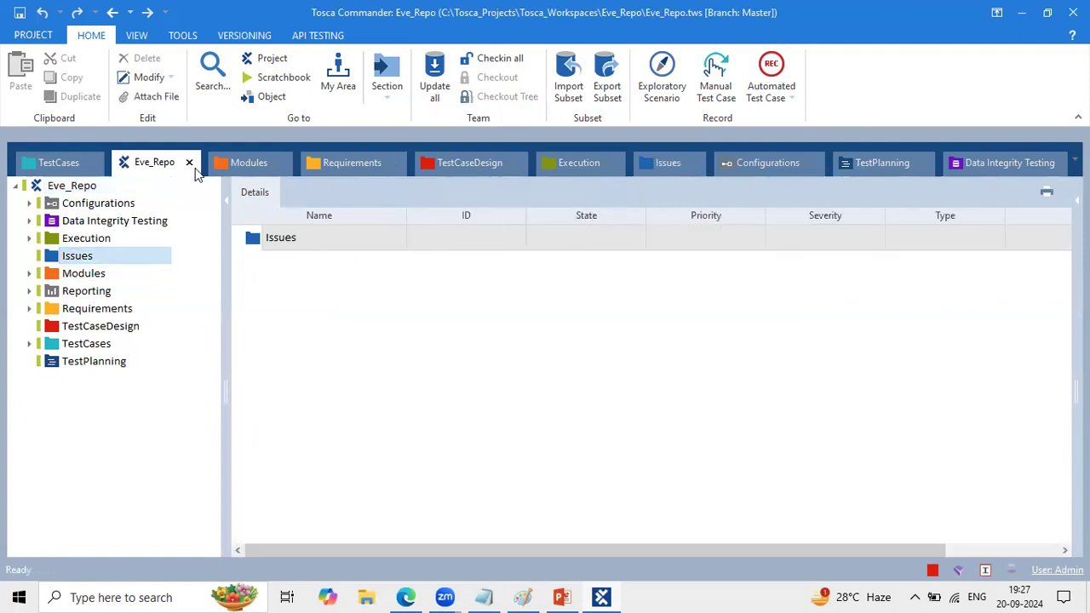
left_click_drag(148, 168, 51, 161)
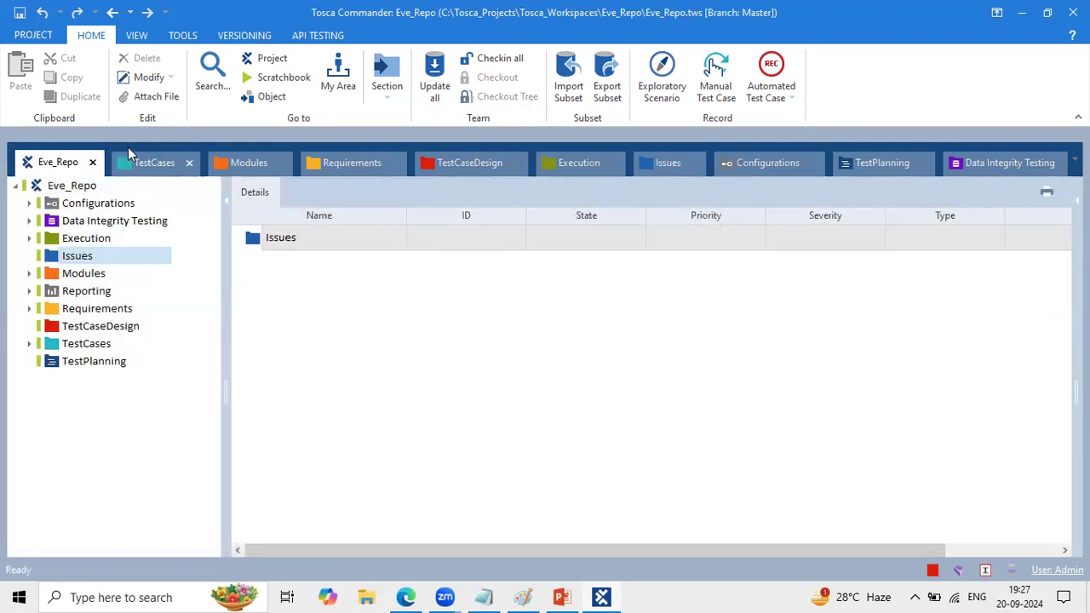
- Look through TestCases, Modules, Requirements, TestCaseDesign, Execution and Issues again, narrowing the tree area in TestCases
left_click(128, 153)
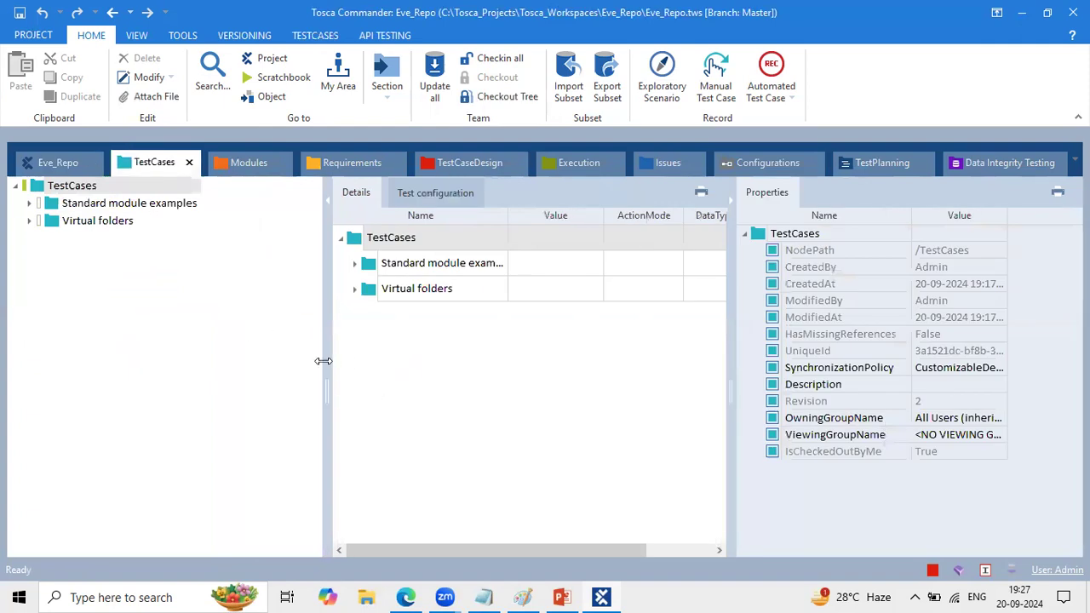
left_click_drag(325, 360, 276, 360)
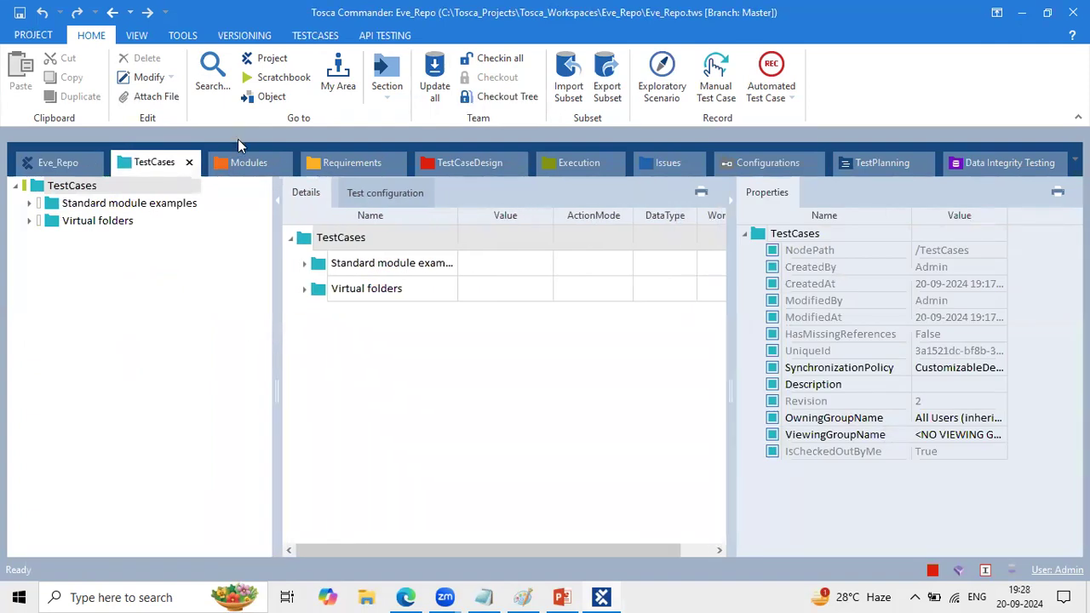
left_click(247, 161)
left_click(374, 163)
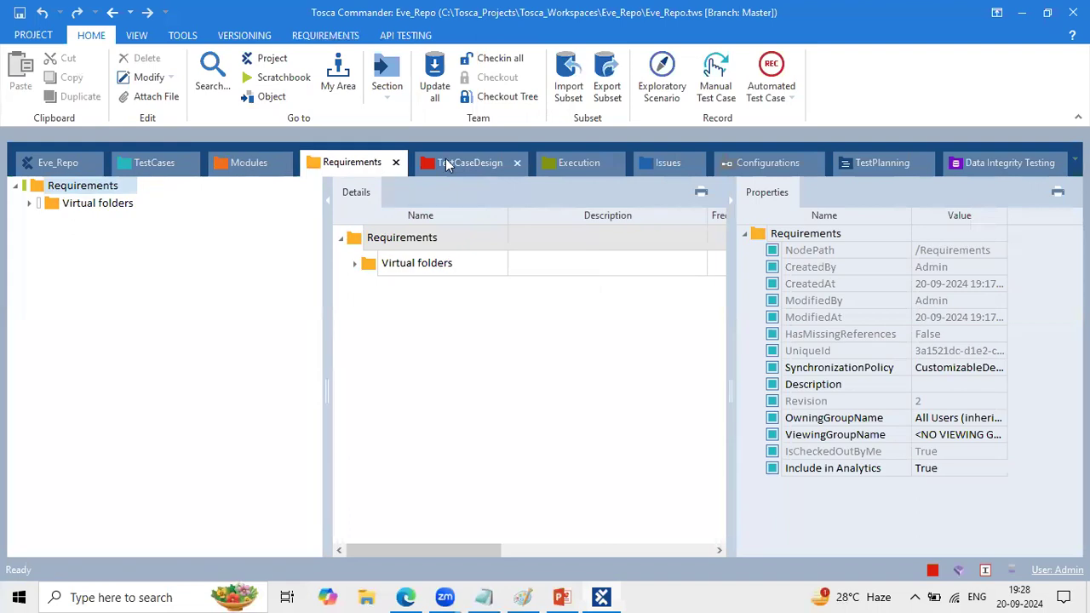
left_click(468, 161)
left_click(562, 156)
left_click(675, 159)
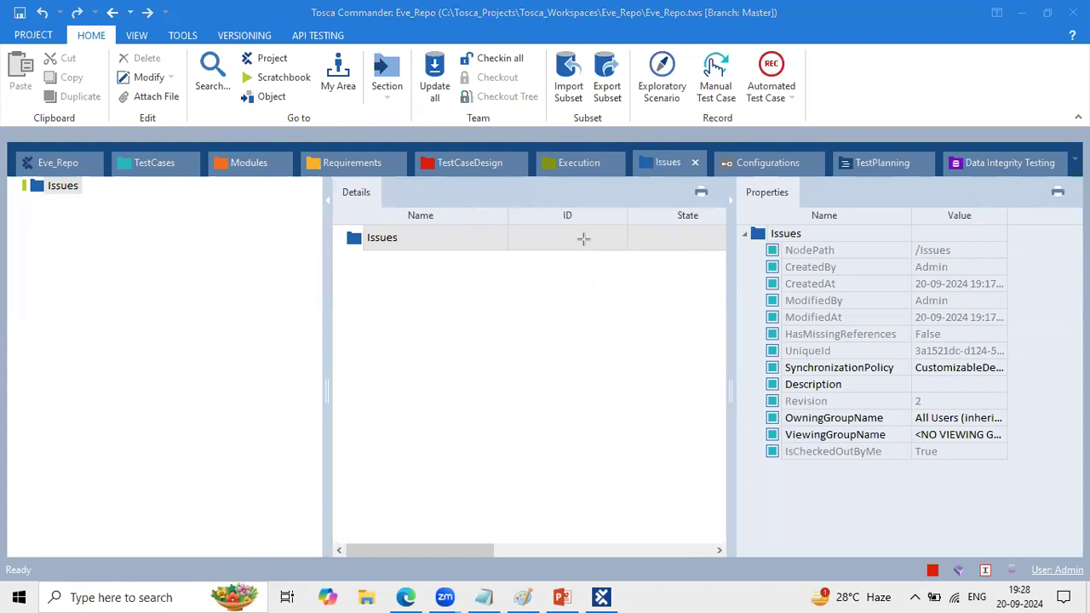
- Add the text label "Hirerchy Pane" over the empty area below the Issues tree
left_click(20, 338)
type("Hirerchy Pna")
type("e")
key("BackSpace")
key("BackSpace")
key("BackSpace")
type("ane")
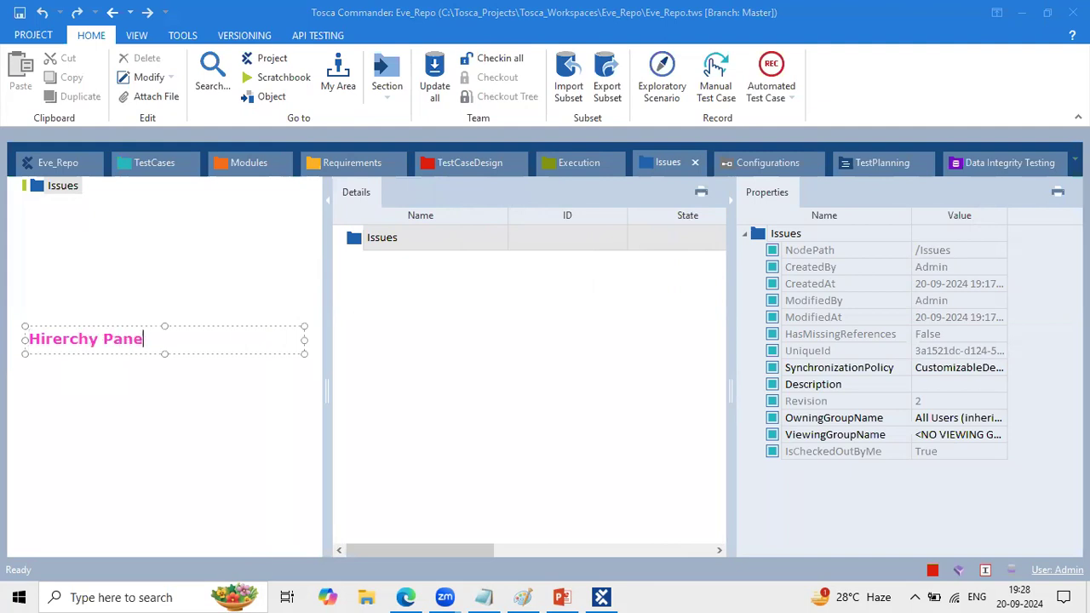
- Add the text label "Detailed" over the empty area below the Issues details table
left_click(407, 356)
left_click(374, 341)
type("Detailed")
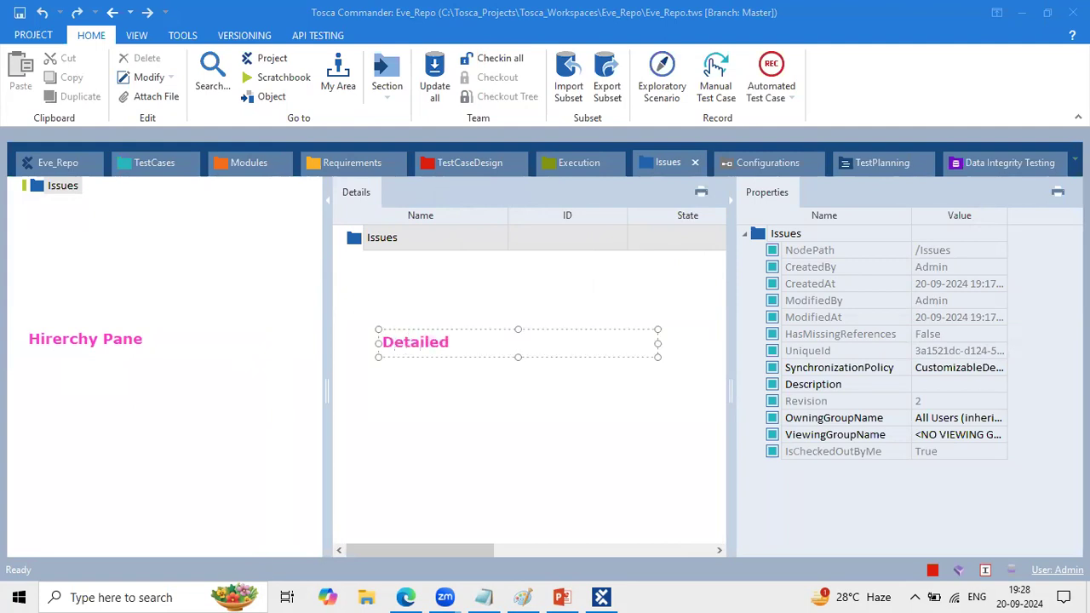
- Add the text label "Properties Pane" below the properties list of the Issues section
left_click(794, 498)
left_click(793, 498)
type("Properties Pane")
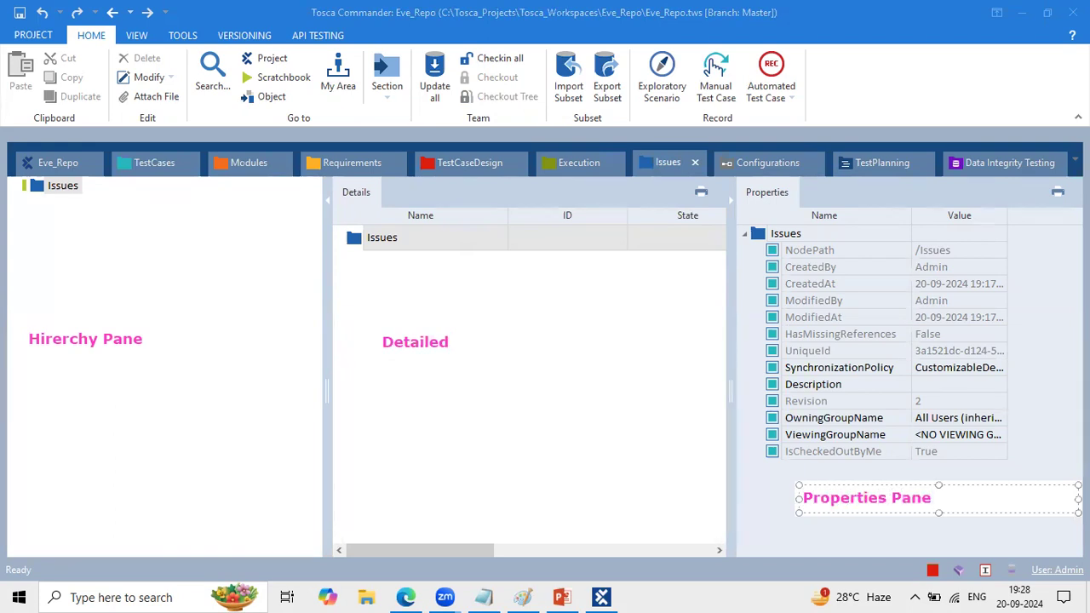
left_click(605, 468)
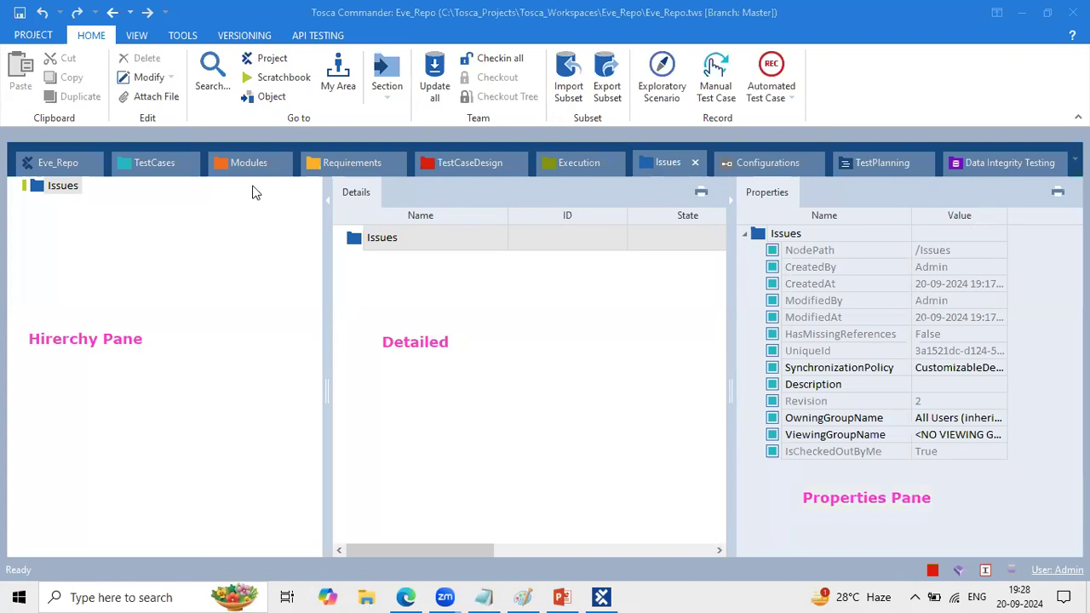
- Compare the labelled panes across the TestCases, Modules, Requirements, TestCaseDesign and Execution sections
left_click(142, 168)
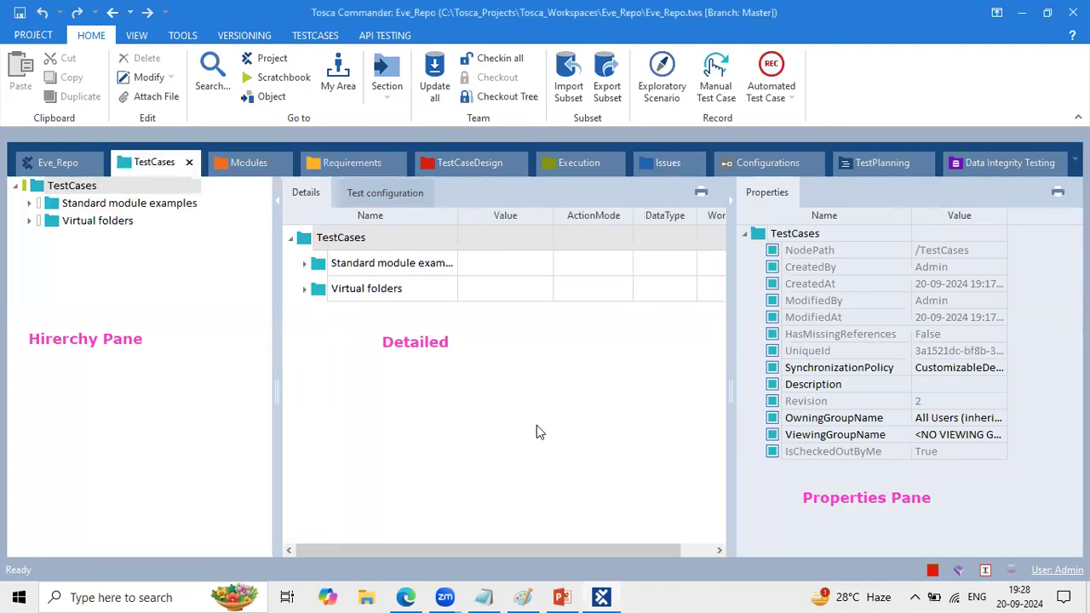
left_click(250, 164)
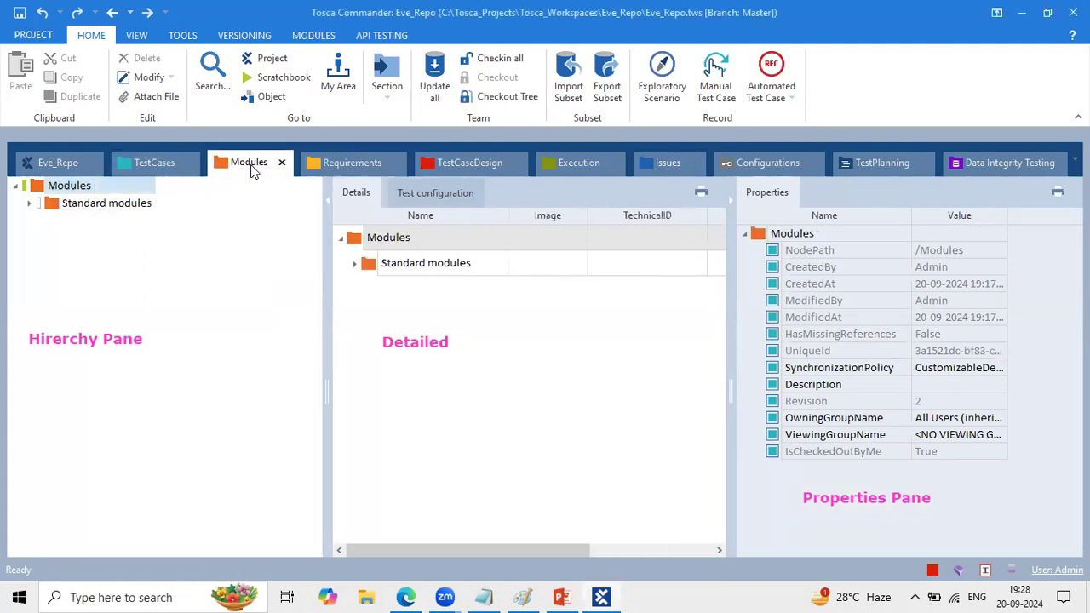
left_click(358, 171)
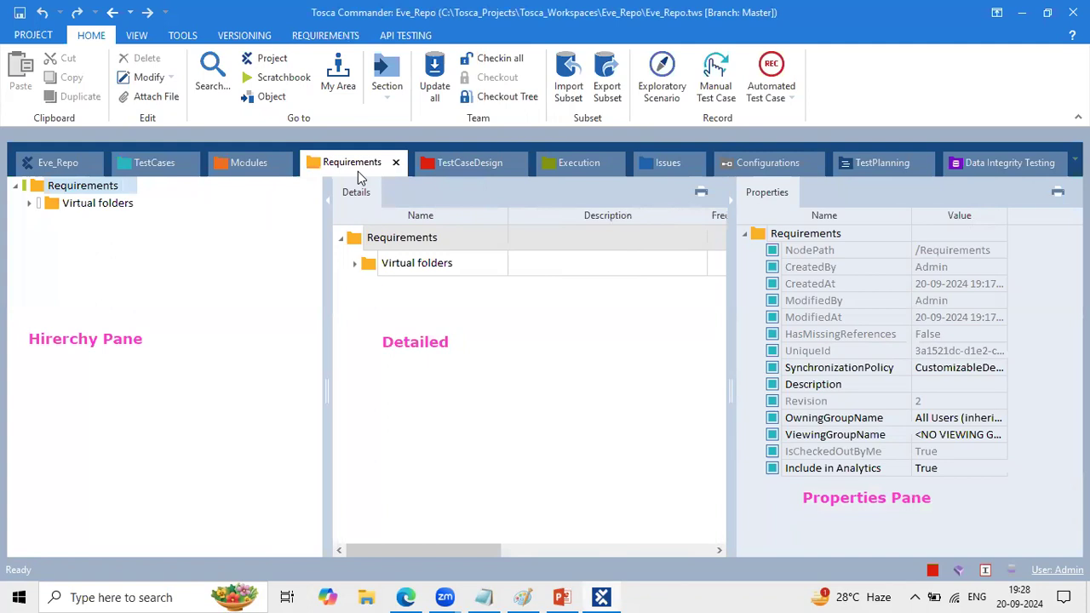
left_click(466, 165)
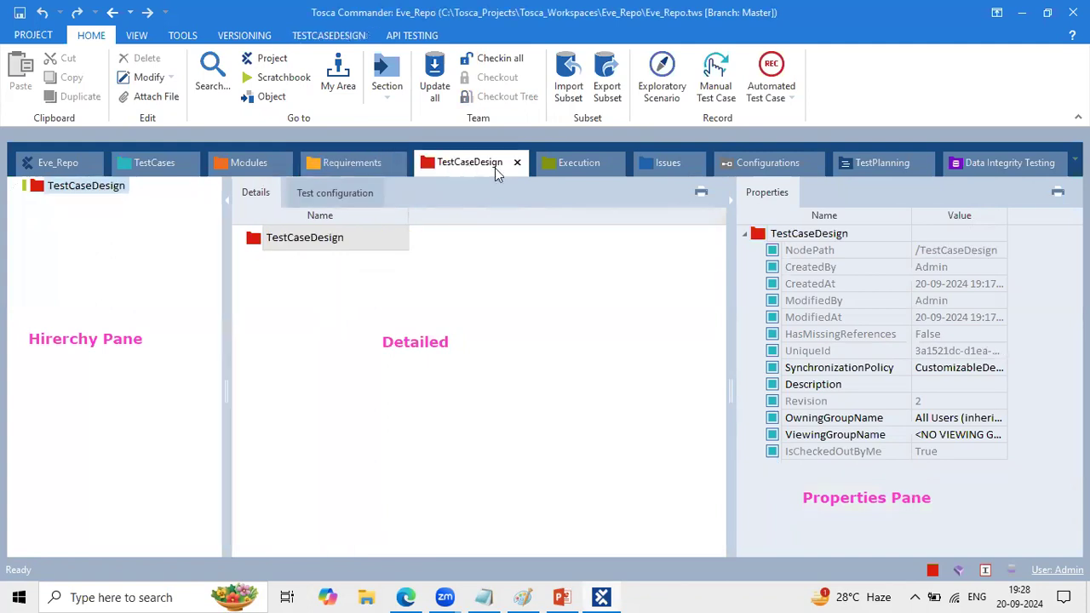
left_click(579, 173)
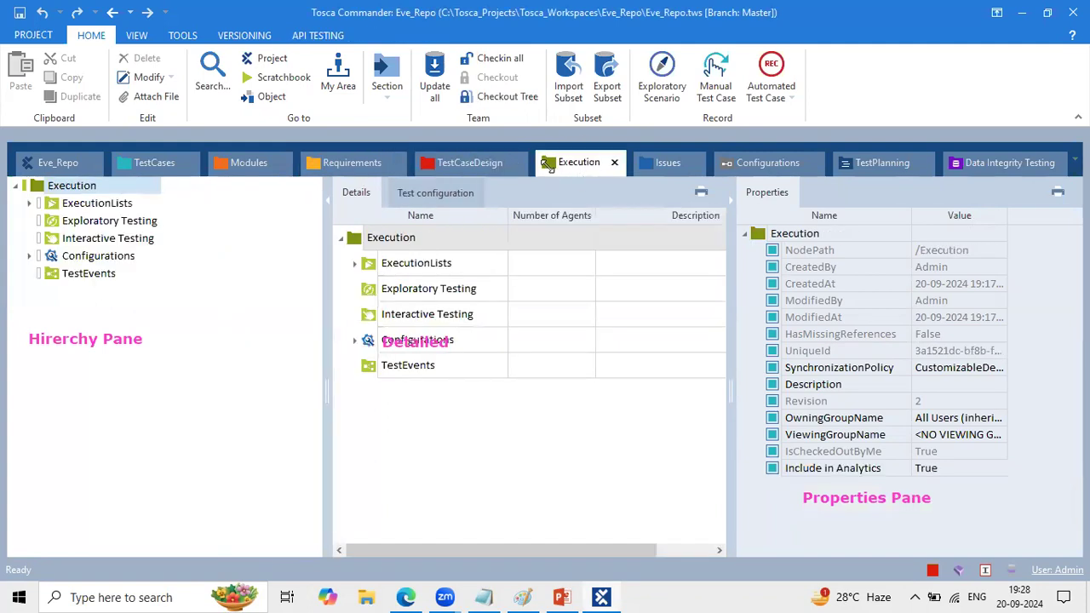
- Review the panes of the Issues, Configurations, TestPlanning and Data Integrity Testing sections, narrowing the hierarchy pane in Data Integrity Testing
left_click(664, 170)
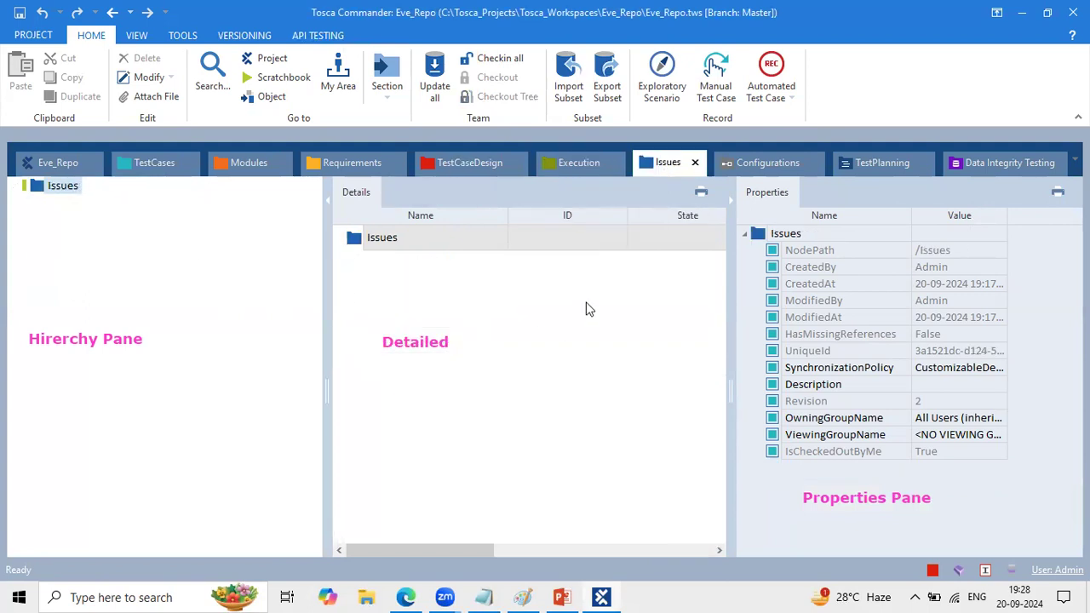
left_click(769, 163)
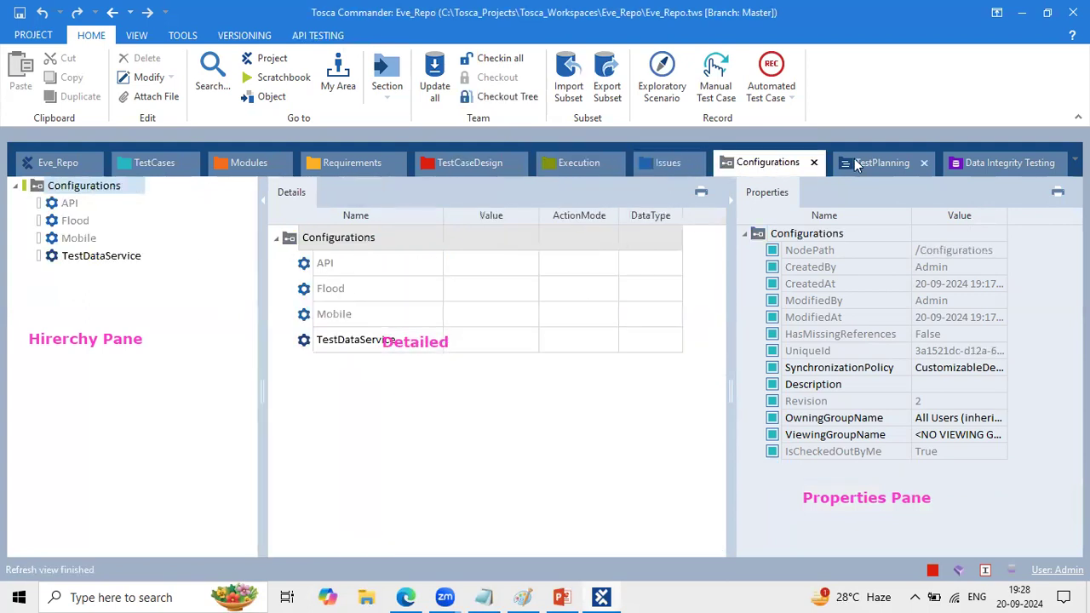
left_click(854, 160)
left_click(1000, 164)
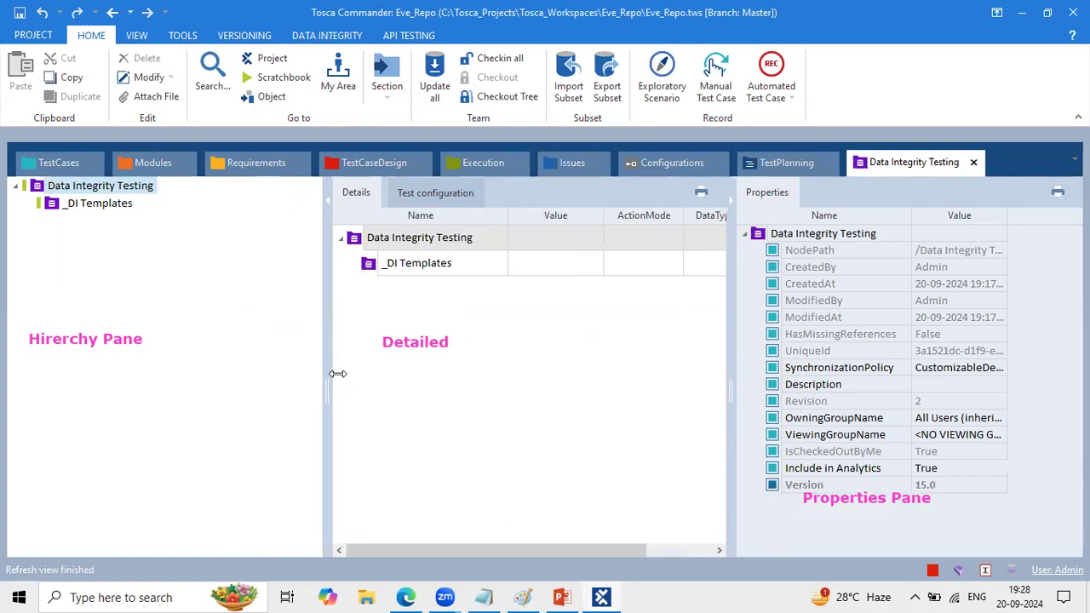
left_click_drag(323, 360, 253, 360)
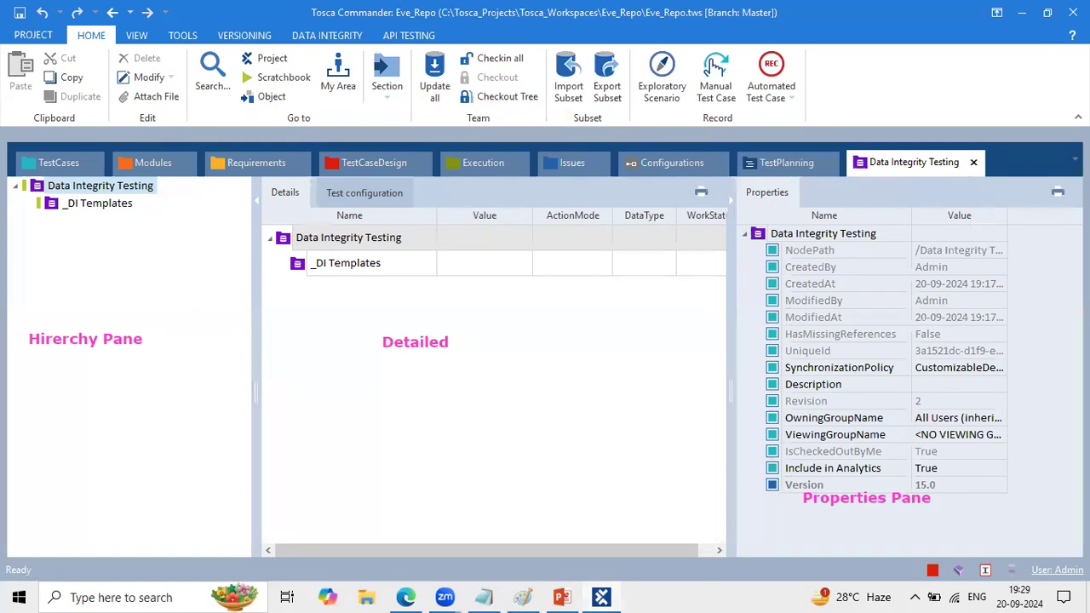
- Return to the Eve_Repo project root, display its properties pane and slightly widen the hierarchy pane
left_click(1074, 160)
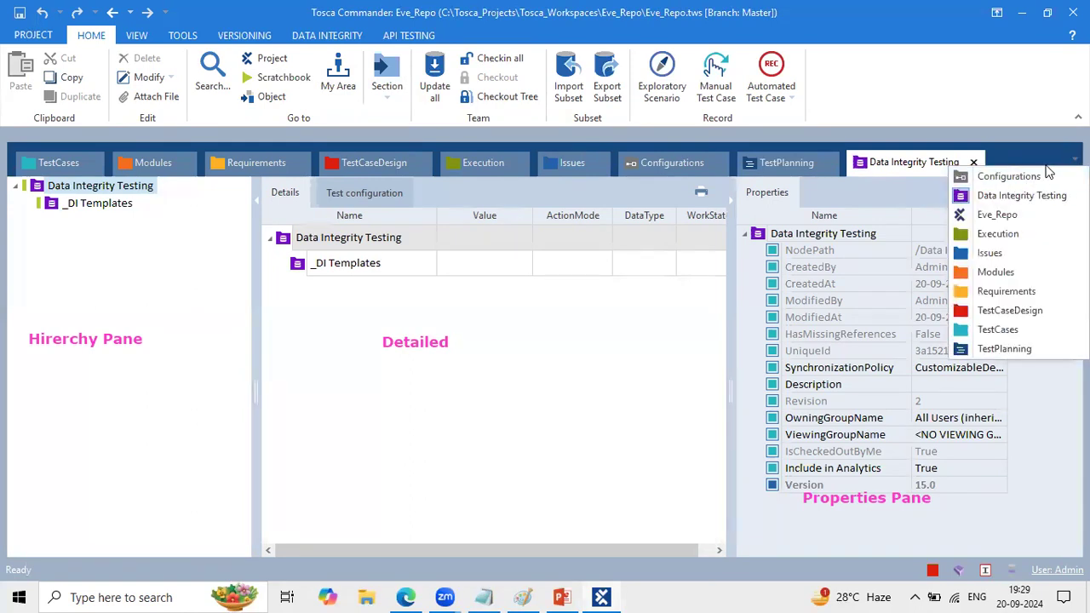
left_click(996, 214)
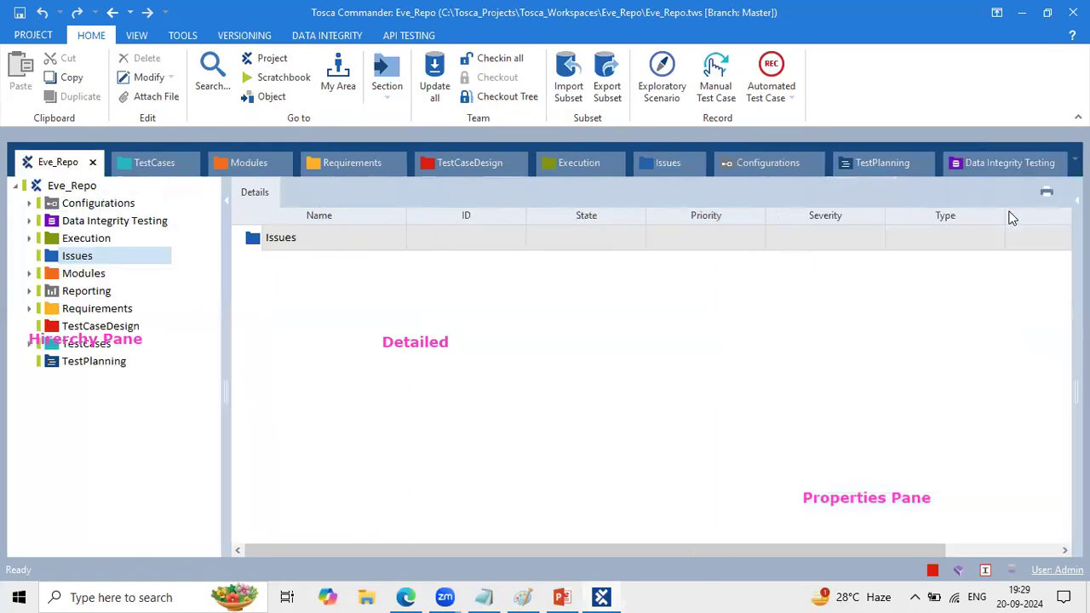
left_click(68, 185)
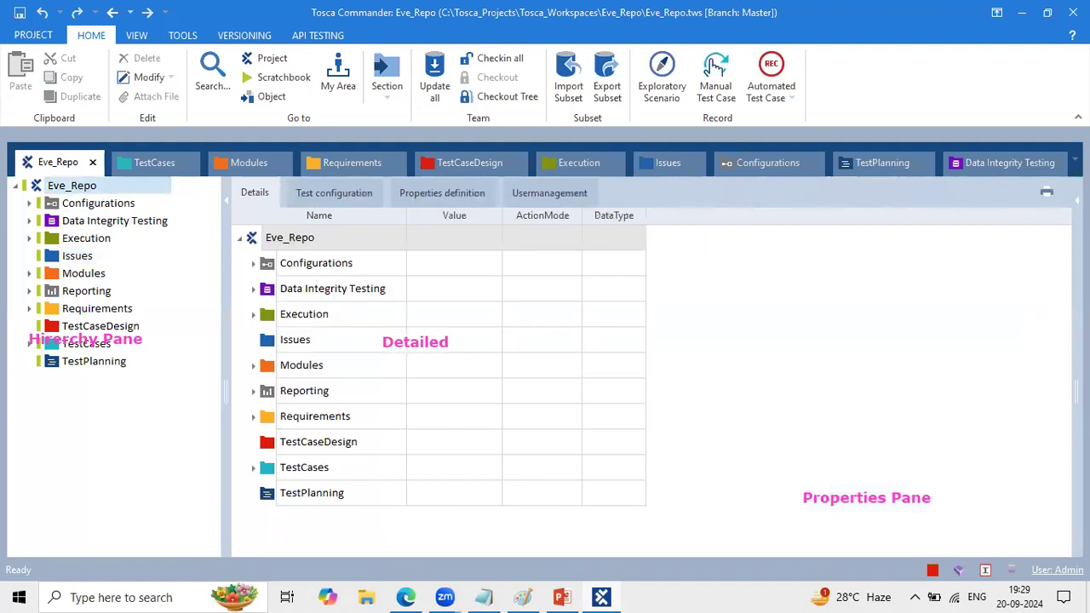
left_click(1076, 201)
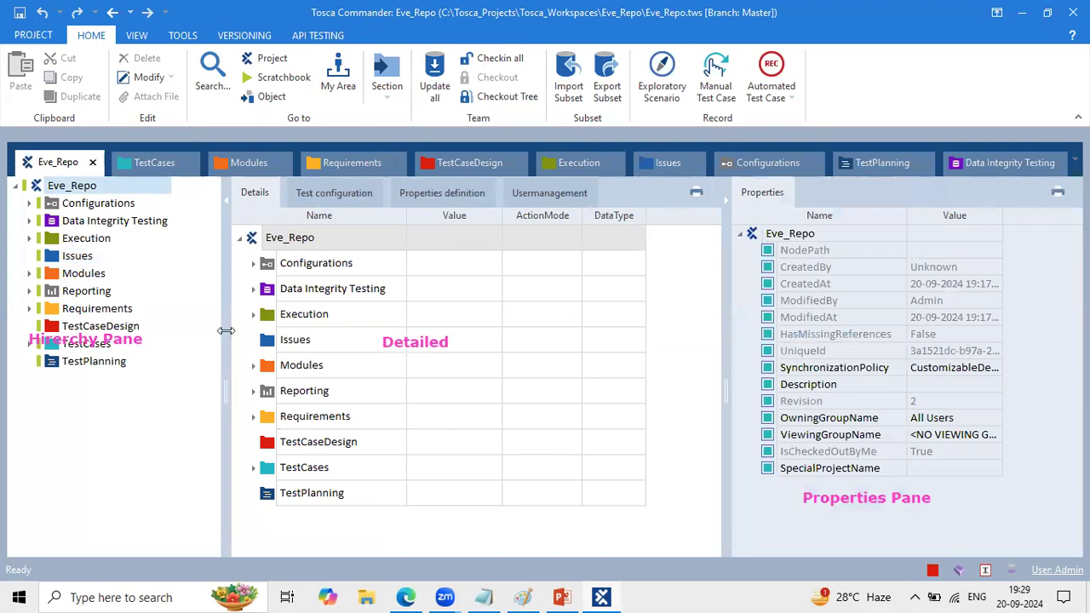
left_click_drag(224, 328, 229, 328)
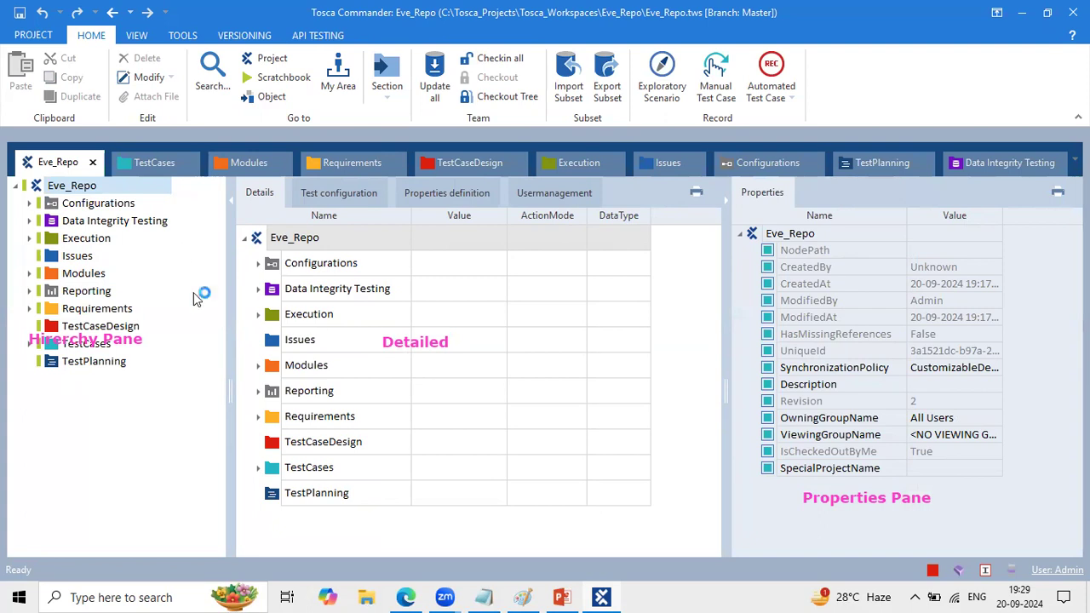
- Clear the pane labels and narrow the hierarchy pane of the Modules section after viewing TestCases
left_click(986, 480)
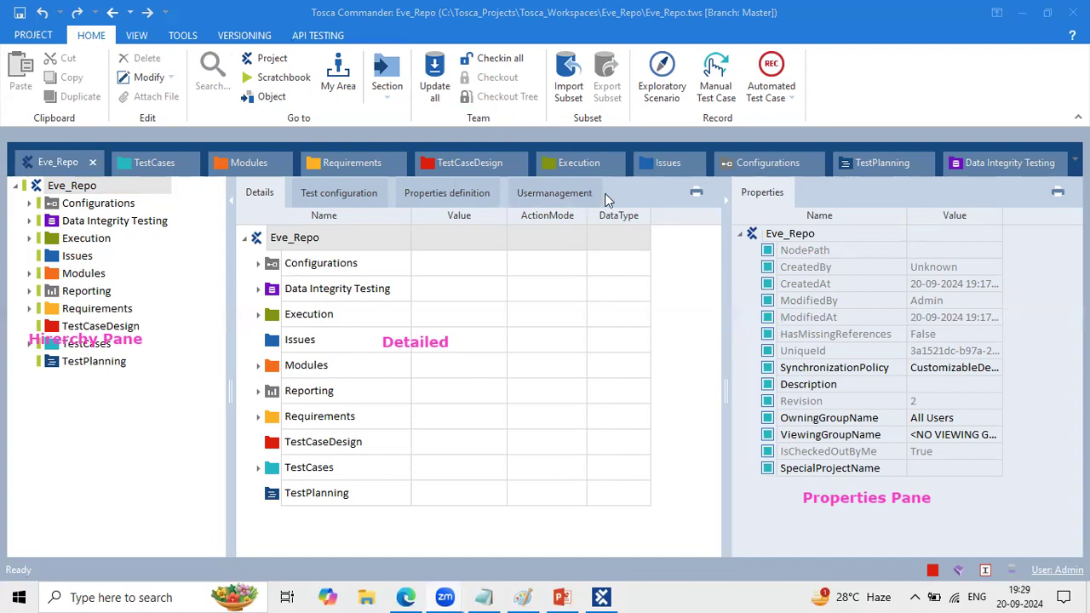
left_click(132, 170)
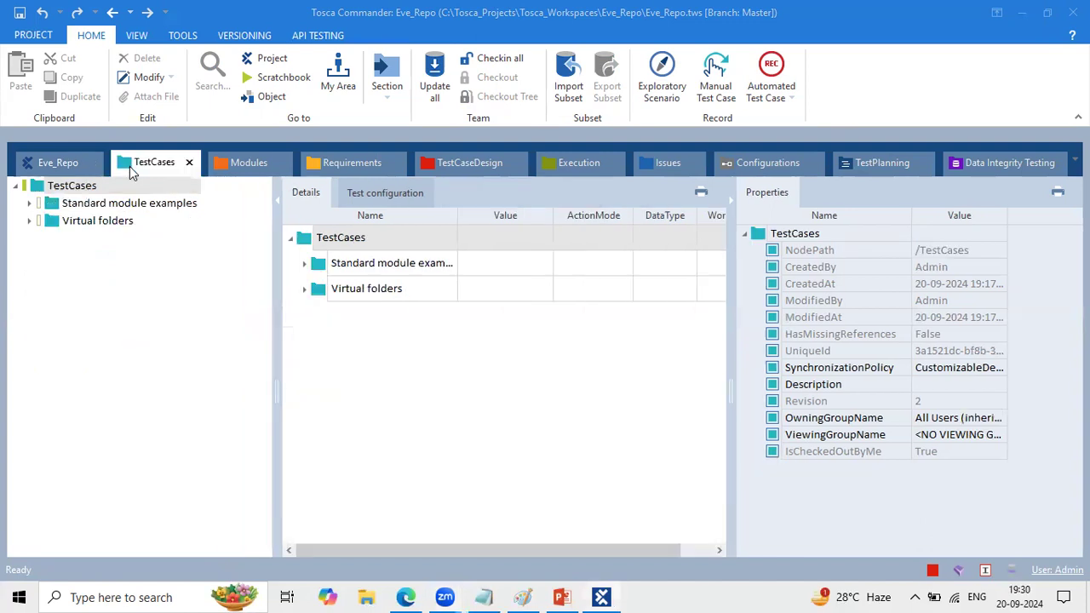
left_click(235, 159)
left_click_drag(328, 394, 231, 372)
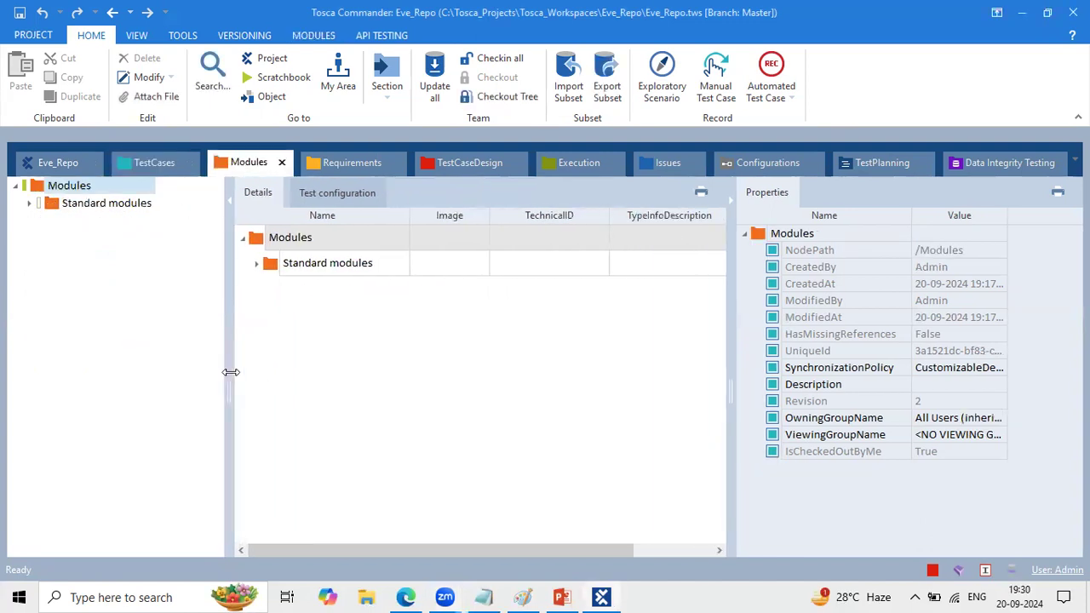
- Switch to Paint and add the text label "Automation Exgineer" near the upper corner of the blank canvas
left_click(522, 596)
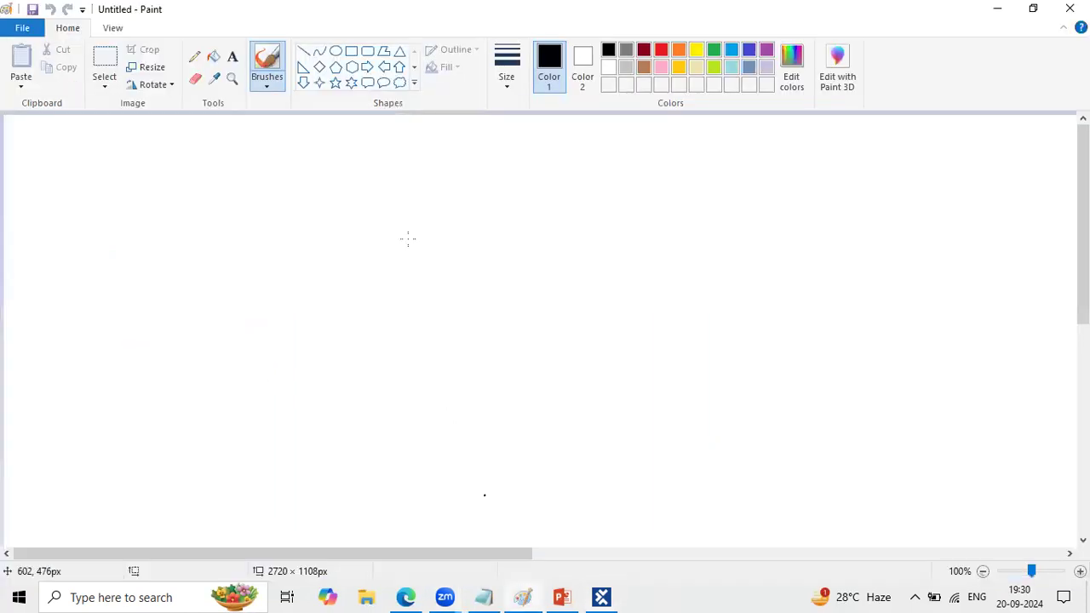
left_click(600, 106)
left_click(36, 162)
type("Automation Exgineer")
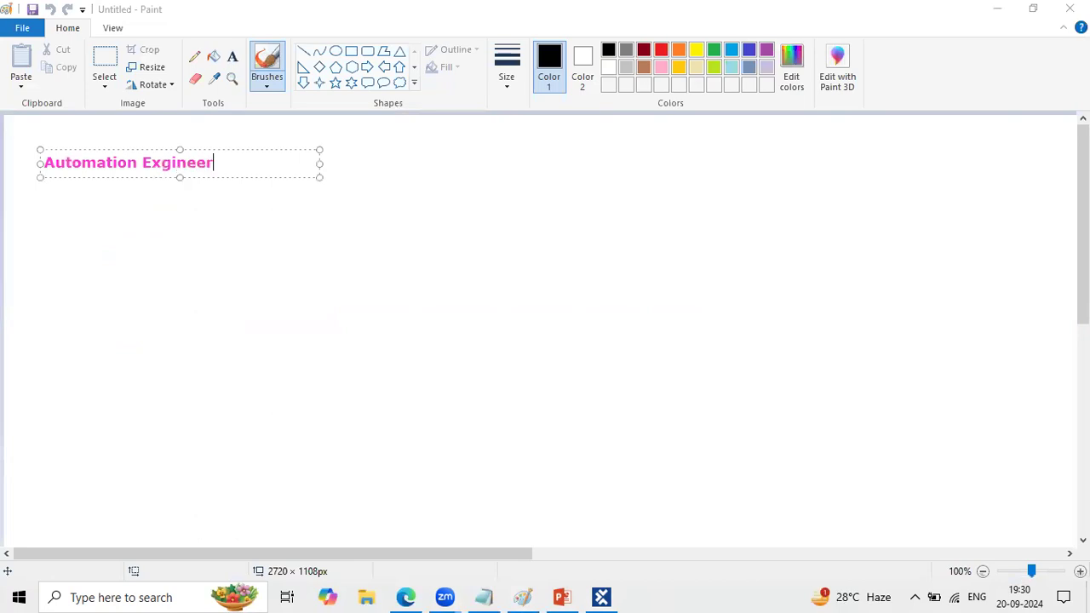
left_click(195, 287)
- Add the text label "Manual Testcase document" indented below the Automation Exgineer label
left_click(67, 189)
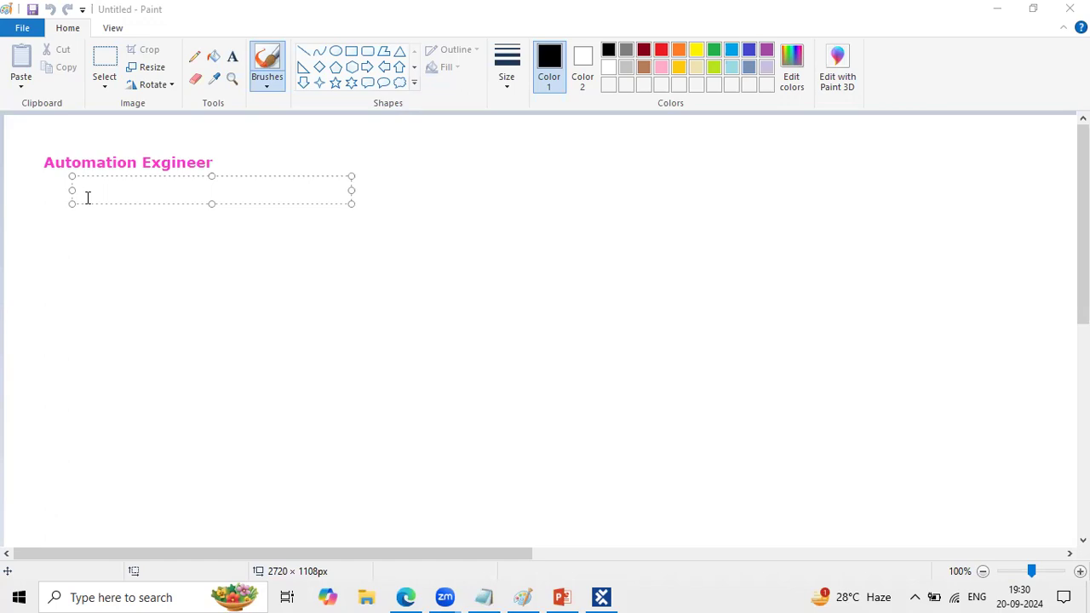
type("Manual Testcase docume")
key("Return")
key("BackSpace")
type("nt")
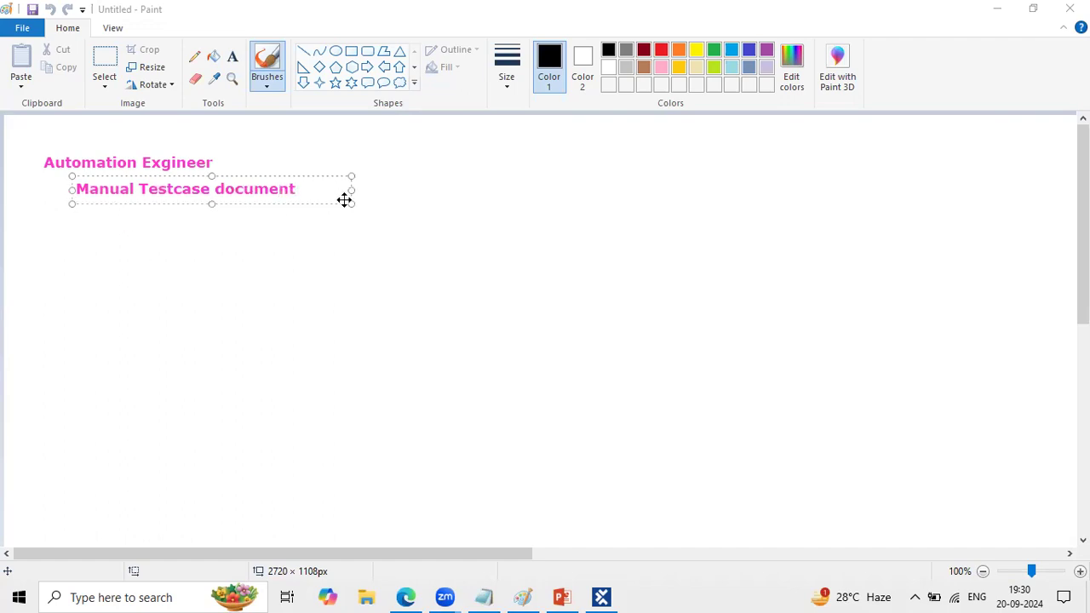
left_click(425, 213)
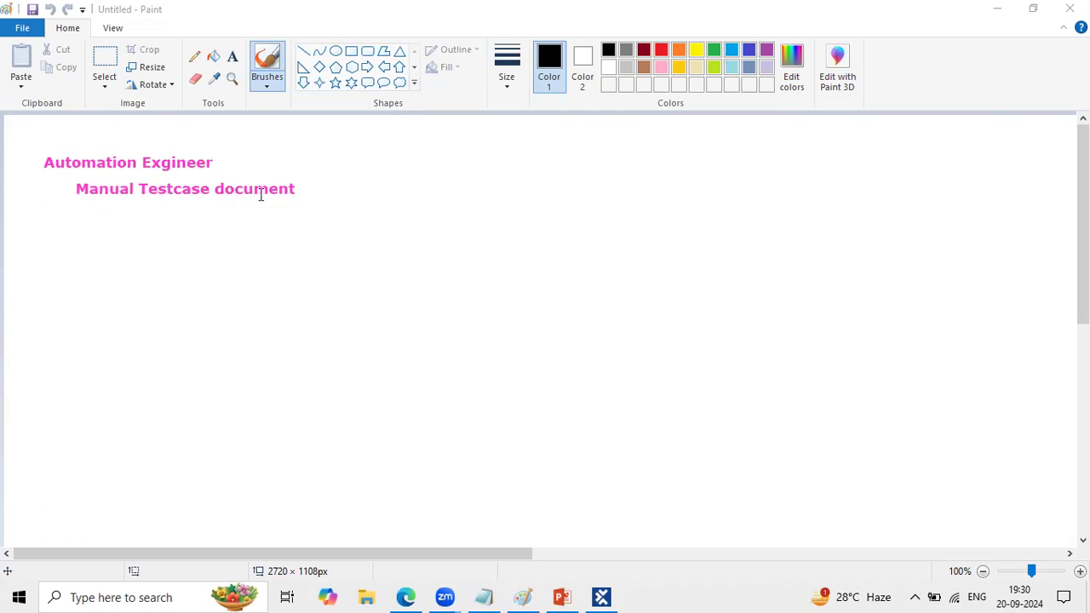
- Add the text label "500" beside the Manual Testcase document label
left_click(108, 212)
left_click(295, 154)
left_click(303, 189)
type("500")
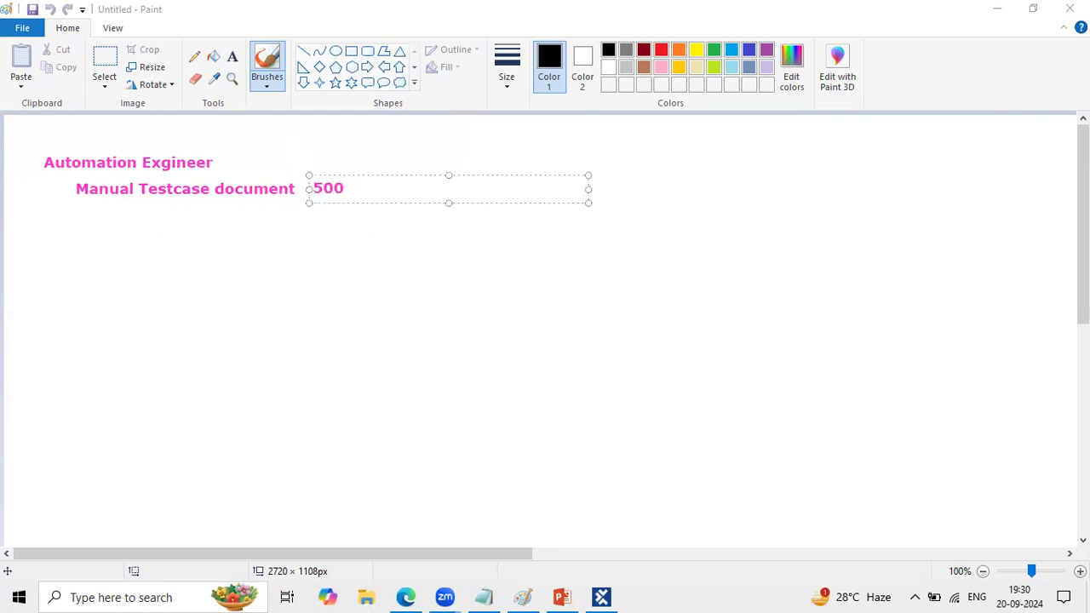
left_click(187, 229)
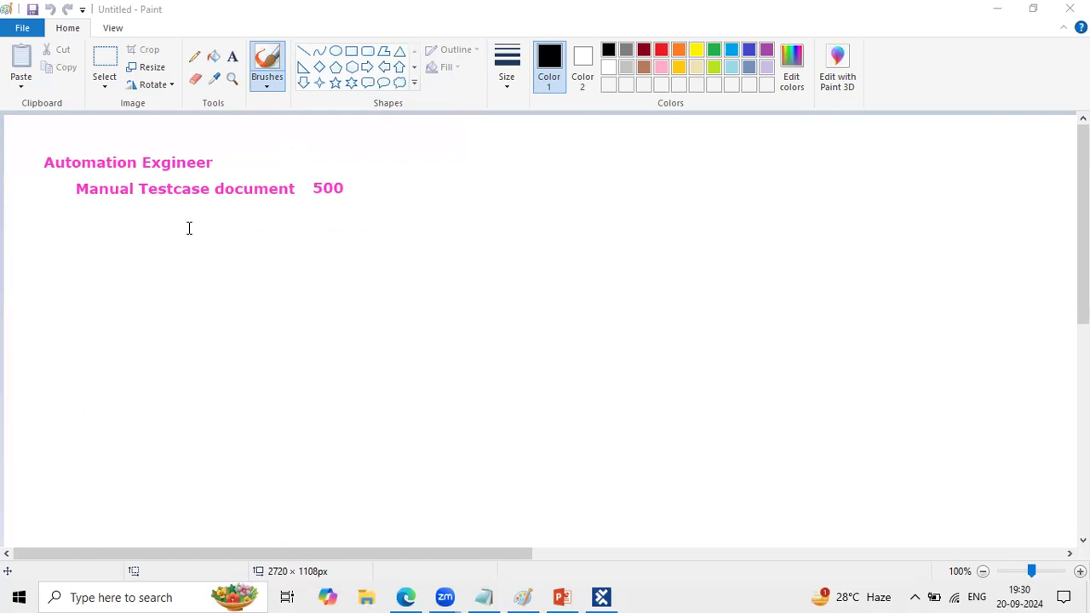
- Add the text label "Automation = 400" below the Manual Testcase document label
left_click(120, 217)
type("Auto")
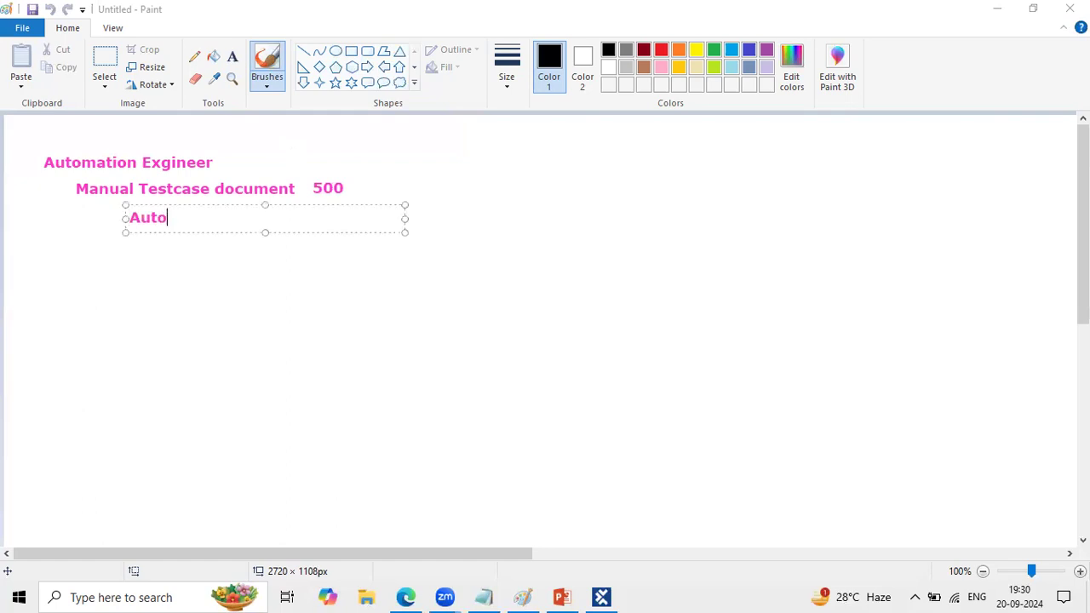
type("mation =")
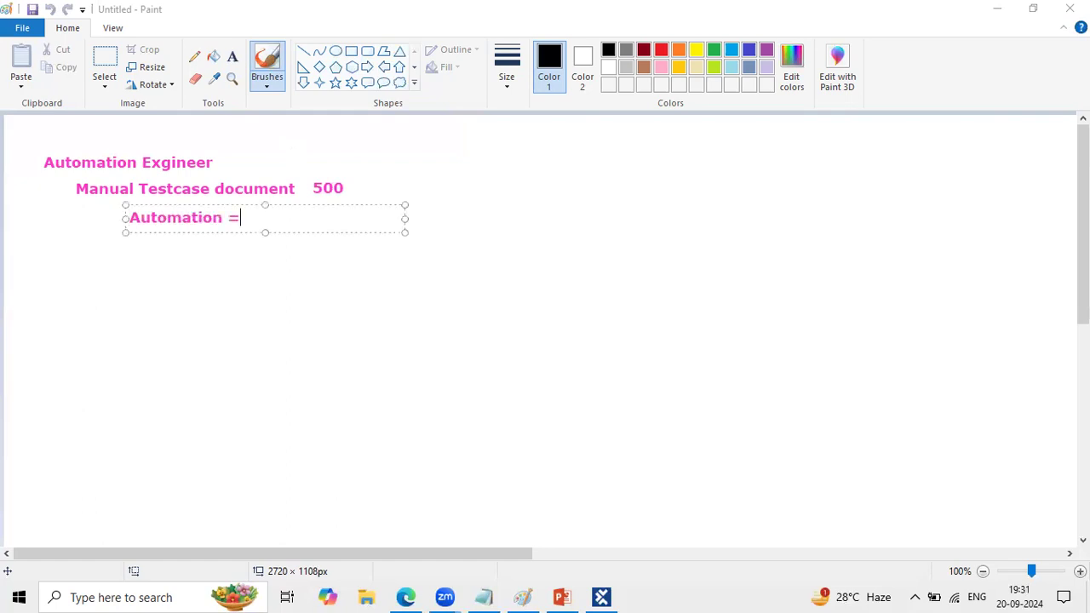
type(" 400")
left_click(228, 304)
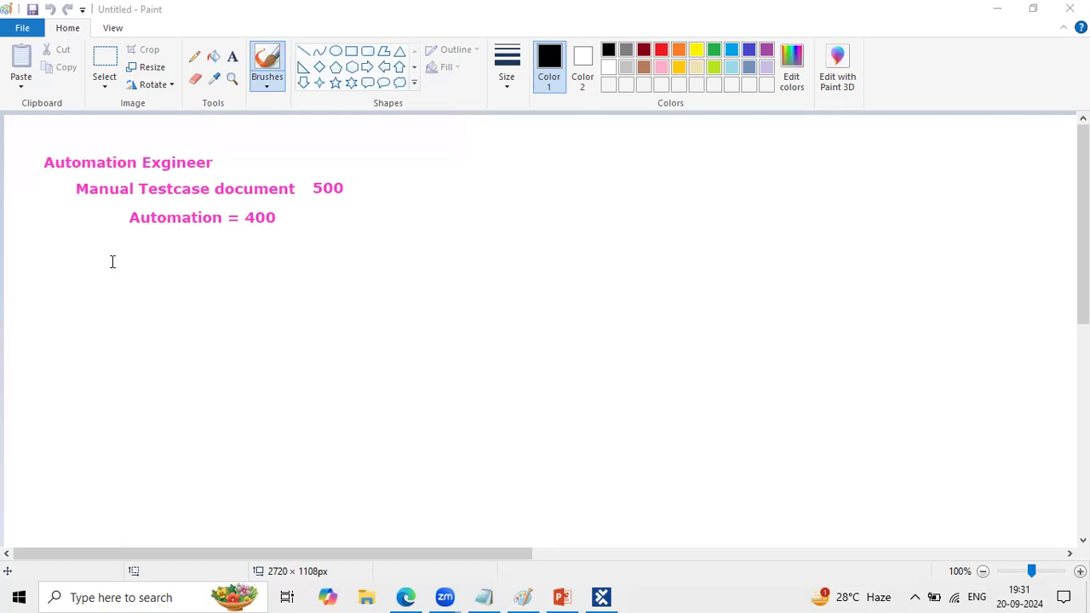
- Capture a screen snip of the test case notes and clear the text labels from the canvas
left_click(86, 260)
left_click(450, 367)
key("super+shift+s")
left_click_drag(27, 145, 379, 251)
left_click(873, 112)
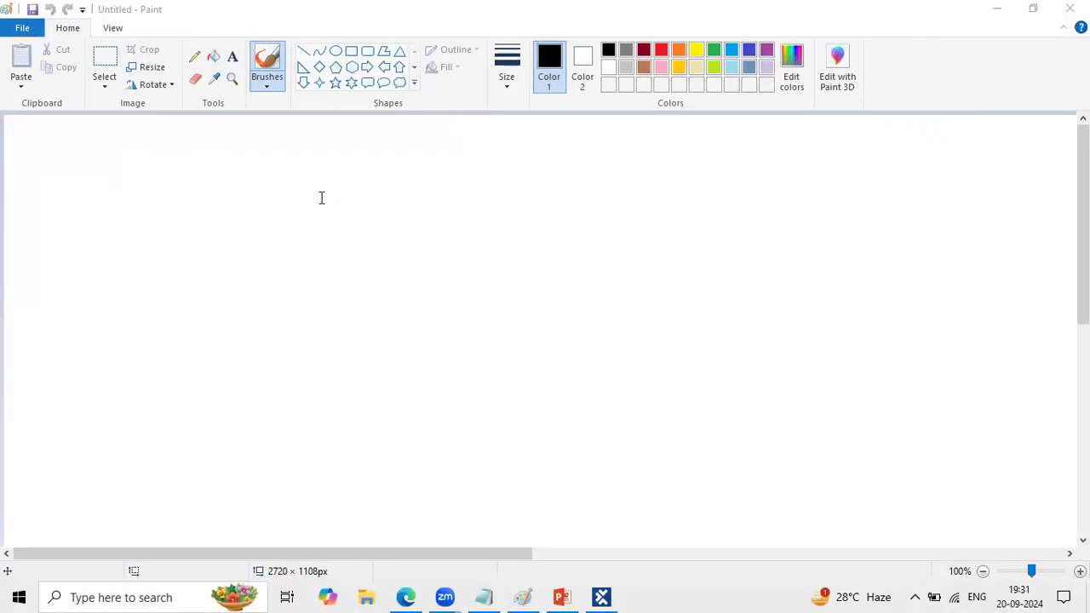
left_click(58, 146)
left_click(109, 214)
left_click(73, 150)
left_click(343, 308)
left_click(405, 597)
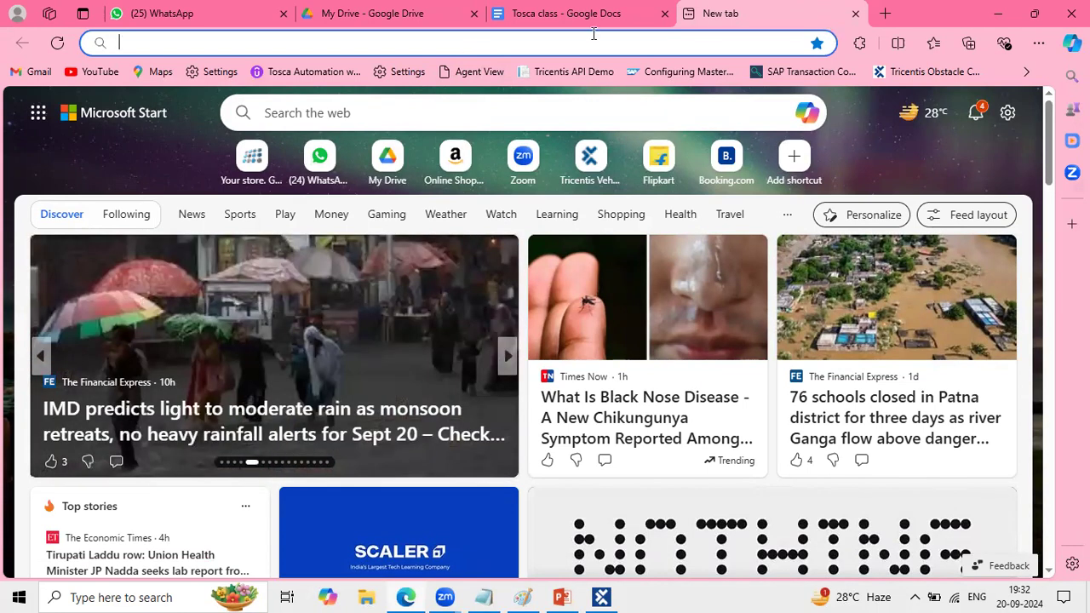
left_click(450, 42)
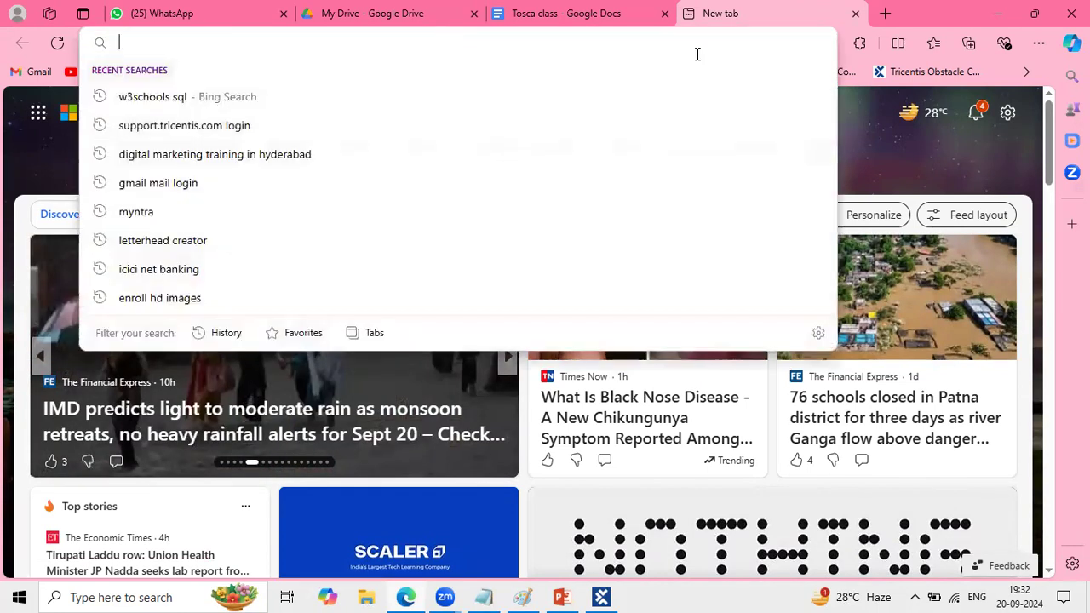
left_click(742, 31)
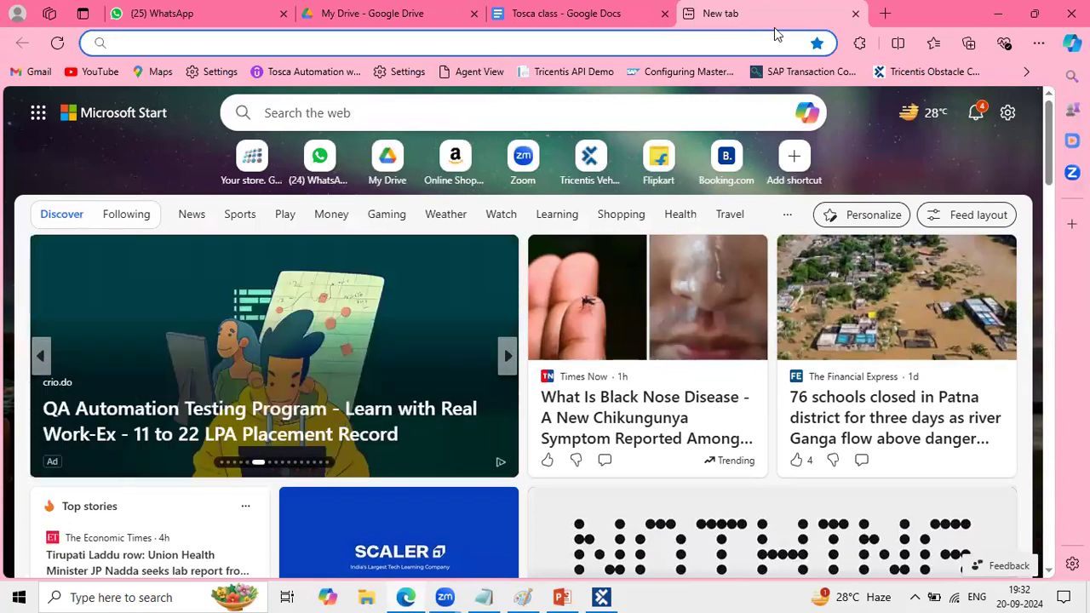
left_click(601, 597)
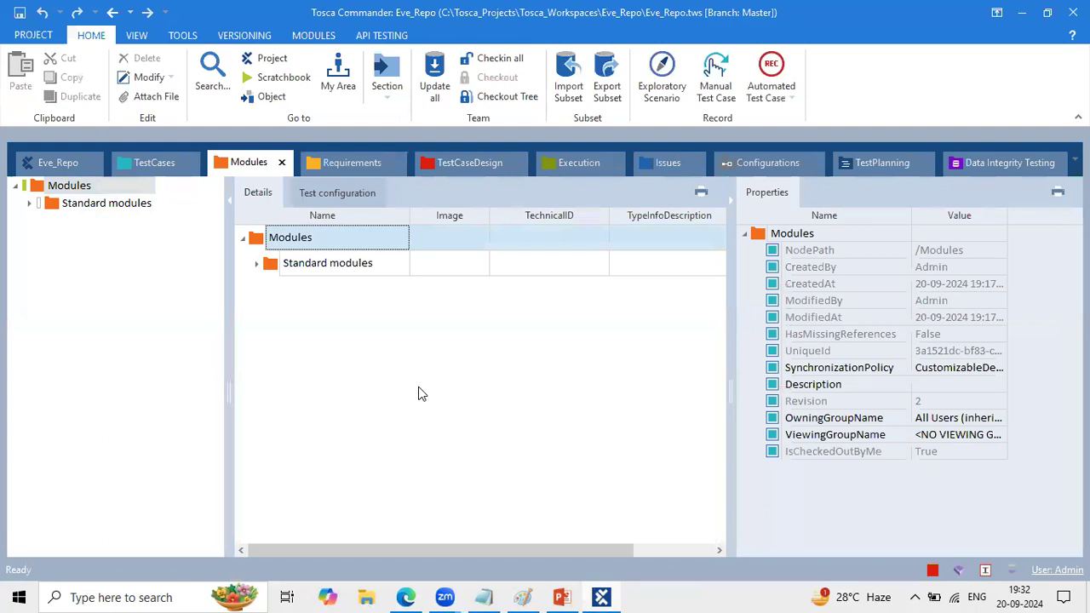
- Switch to Edge, search the web for "hdfc netbanking" and open the HDFC Bank NetBanking login page
left_click(407, 596)
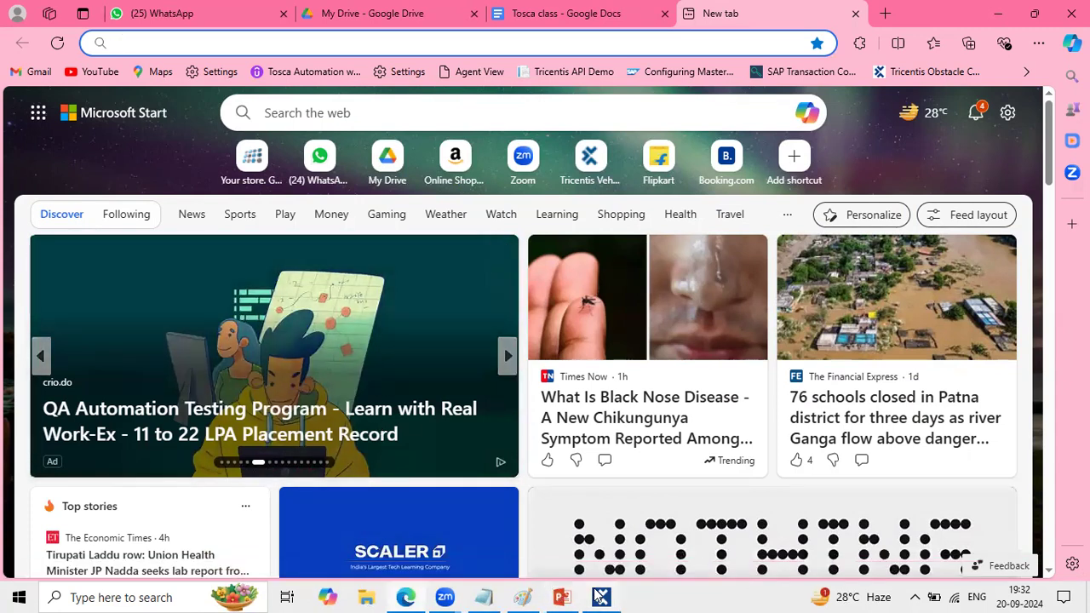
mouse_move(600, 597)
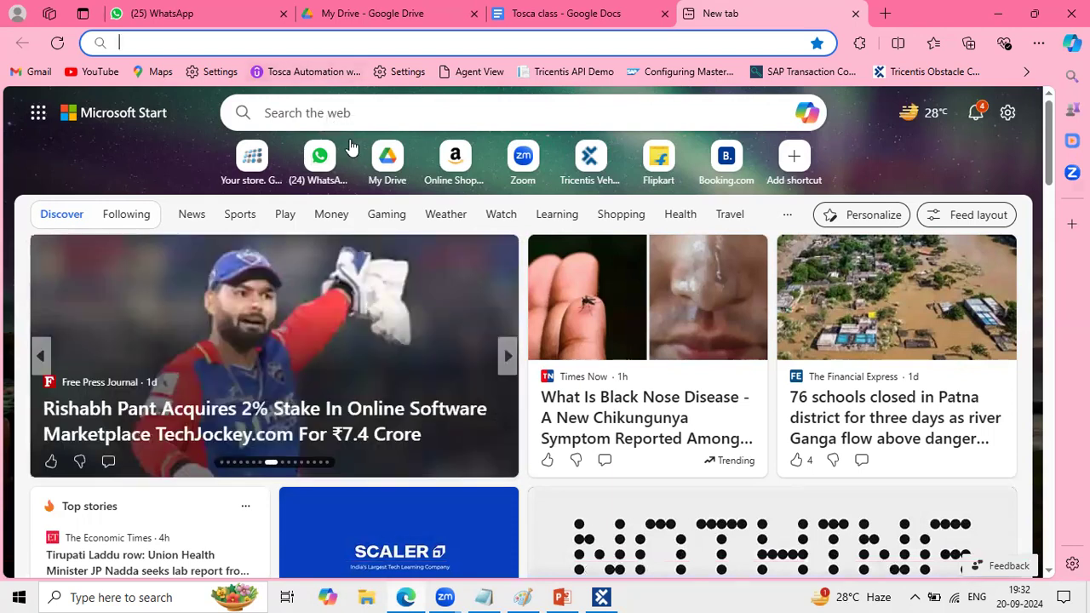
left_click(302, 48)
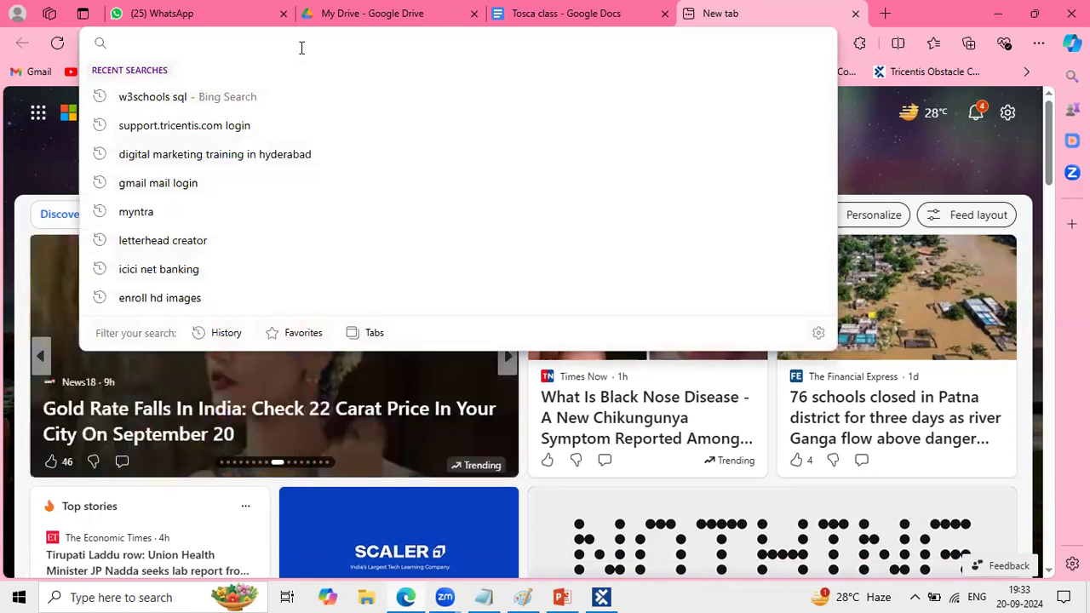
type("Hdfca")
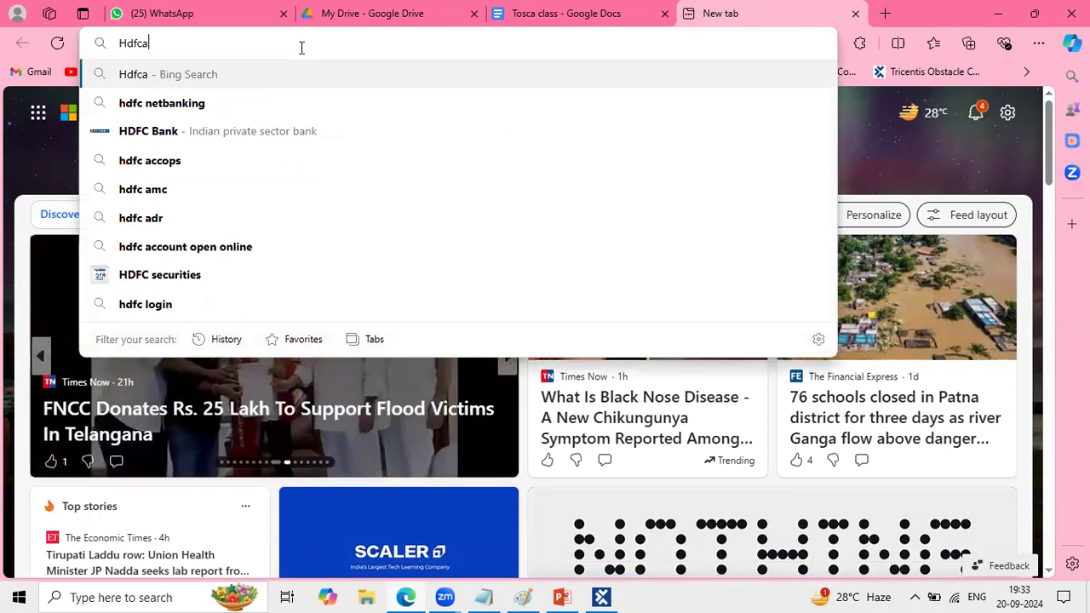
key("Down")
key("Return")
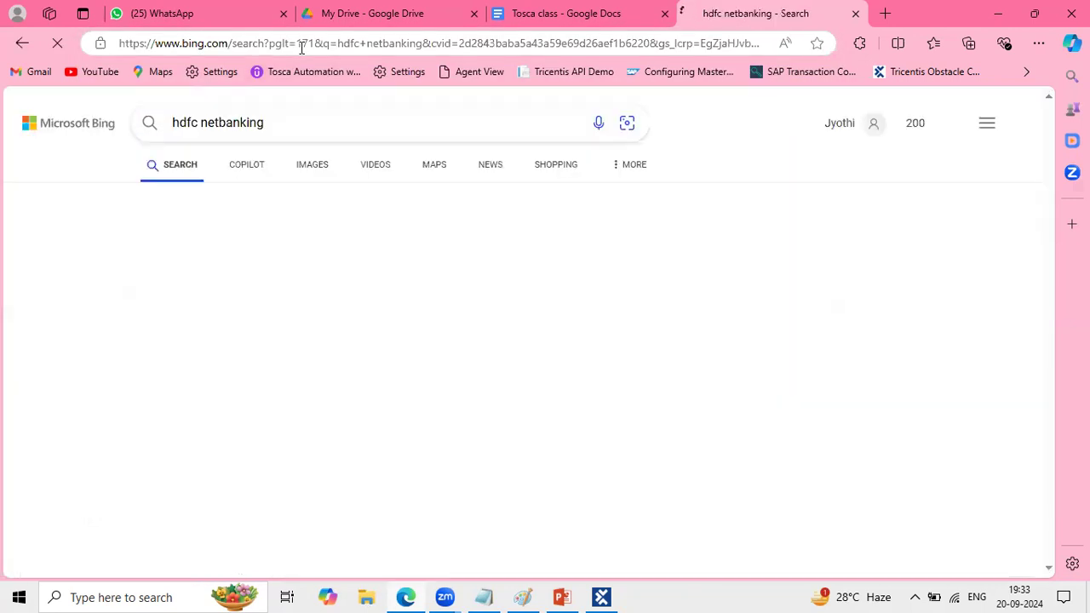
left_click(240, 269)
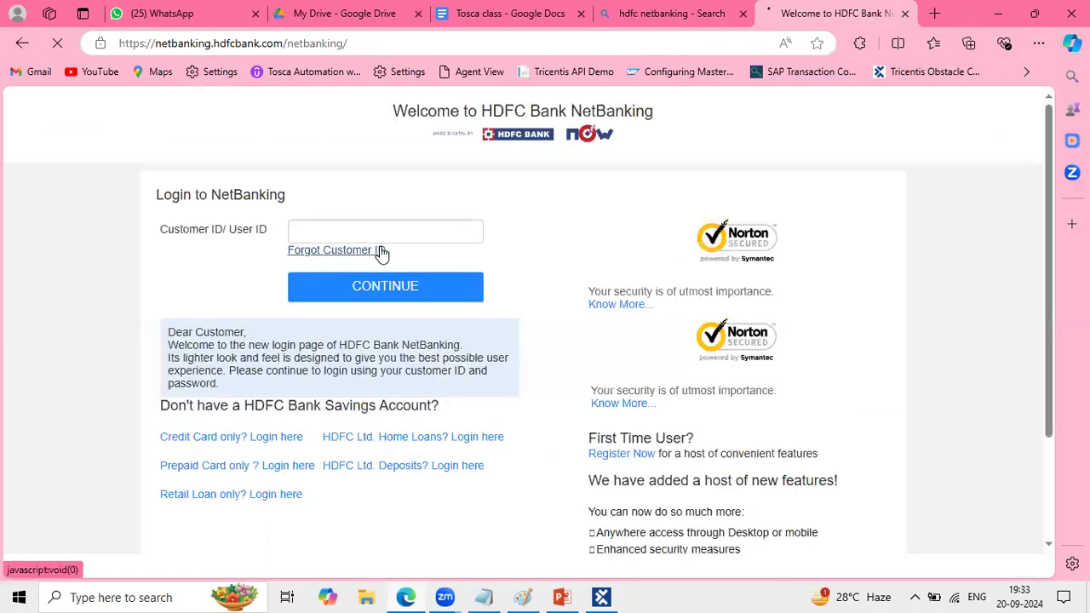
- Try to open the bank's root address by removing the /netbanking/ path from the current URL
left_click_drag(400, 42, 284, 41)
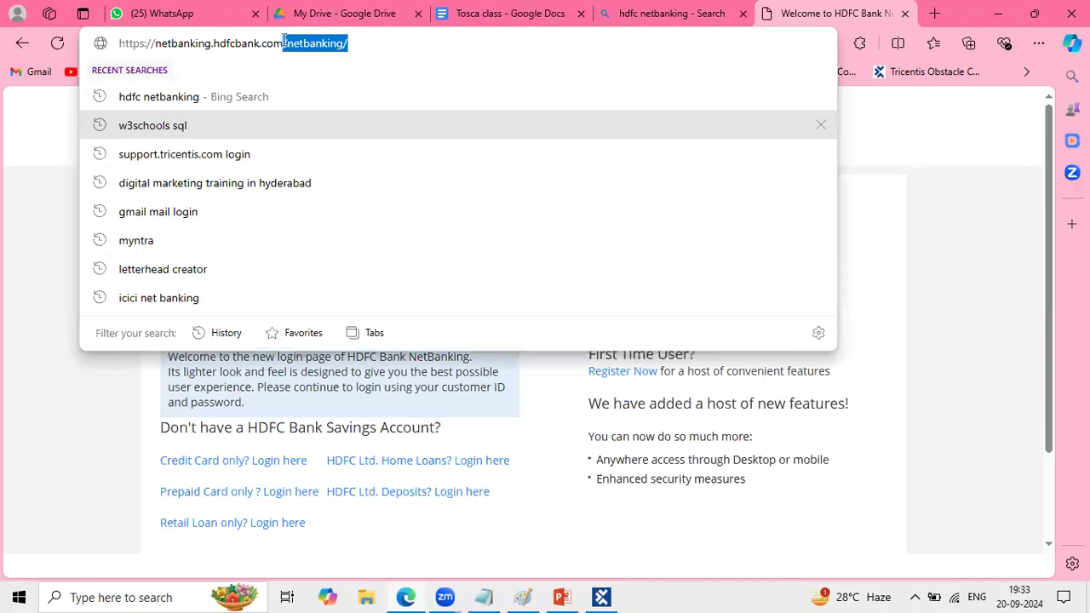
key("BackSpace")
key("Return")
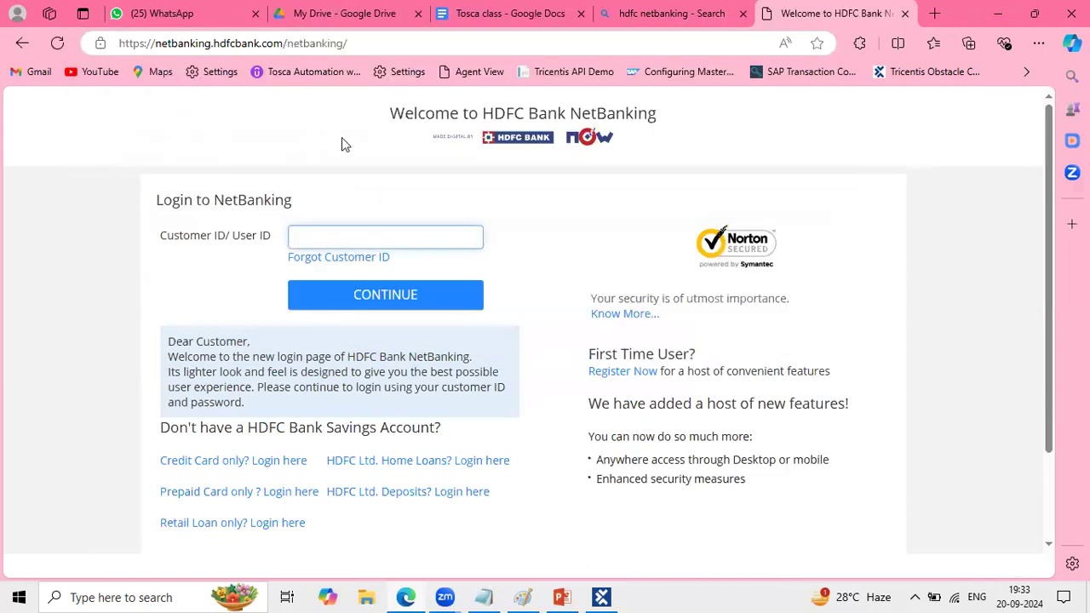
- Search the web for "hdfc" and open the HDFC Bank Personal Banking & Netbanking Services site
left_click(397, 44)
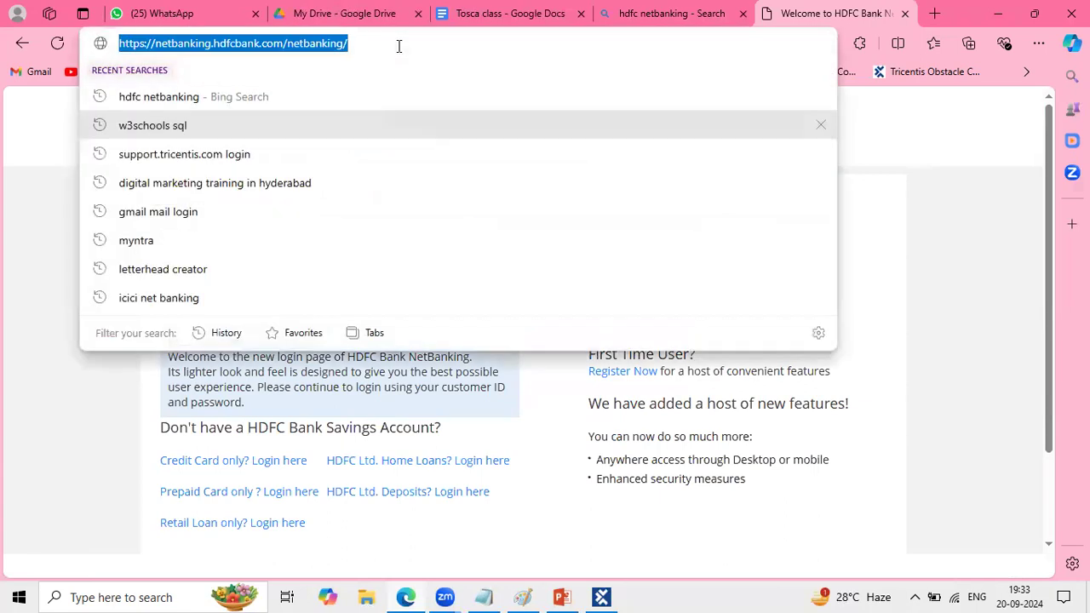
type("hdfc")
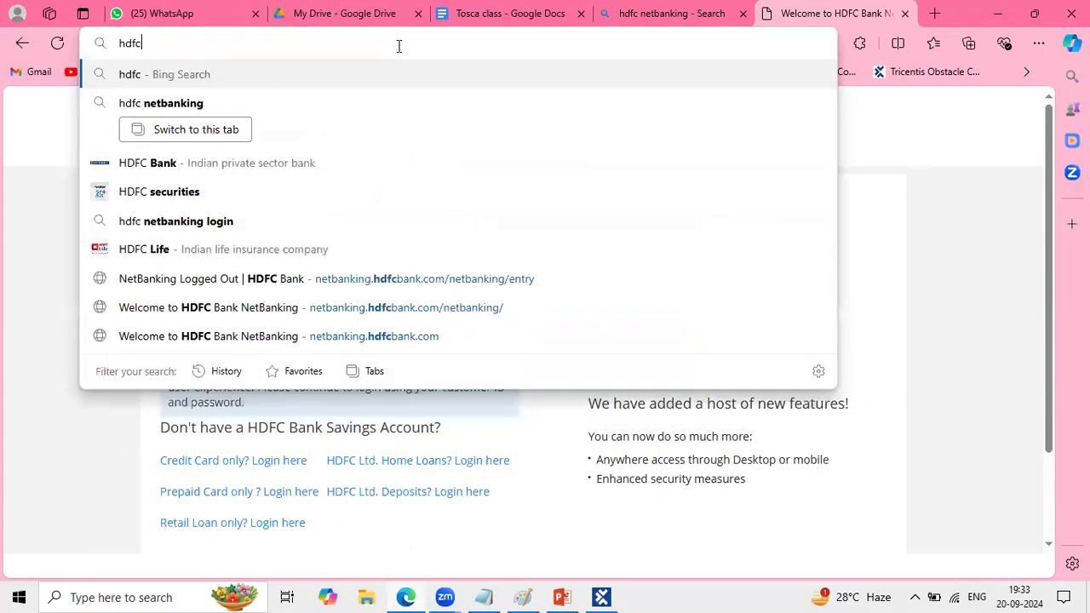
key("Return")
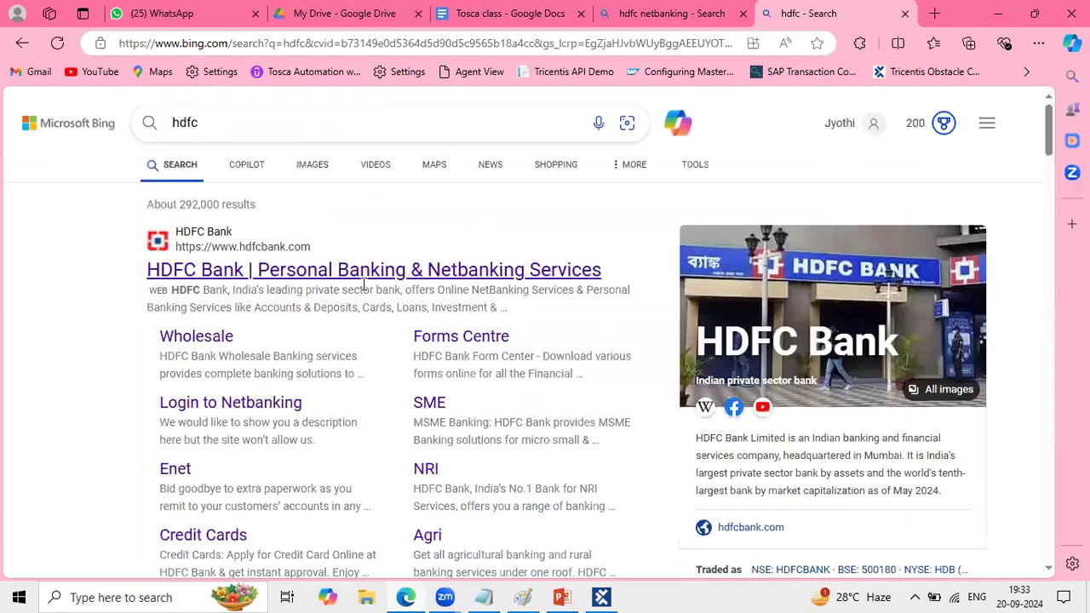
left_click(358, 273)
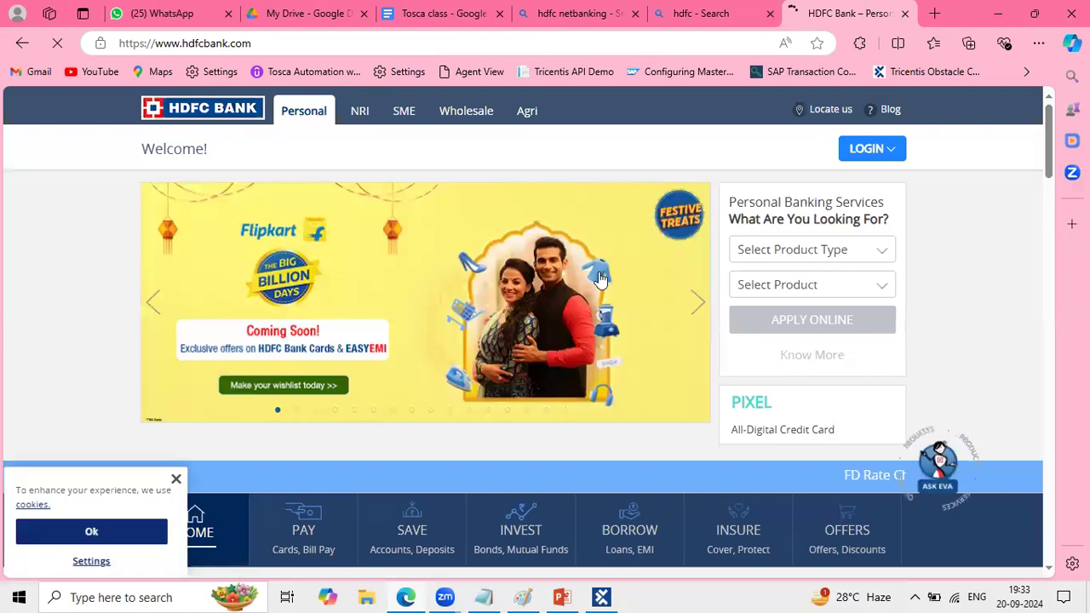
- Dismiss the cookie notice and the add-to-home-screen prompt on the HDFC Bank home page
left_click(176, 478)
scroll(307, 387, "down", 1)
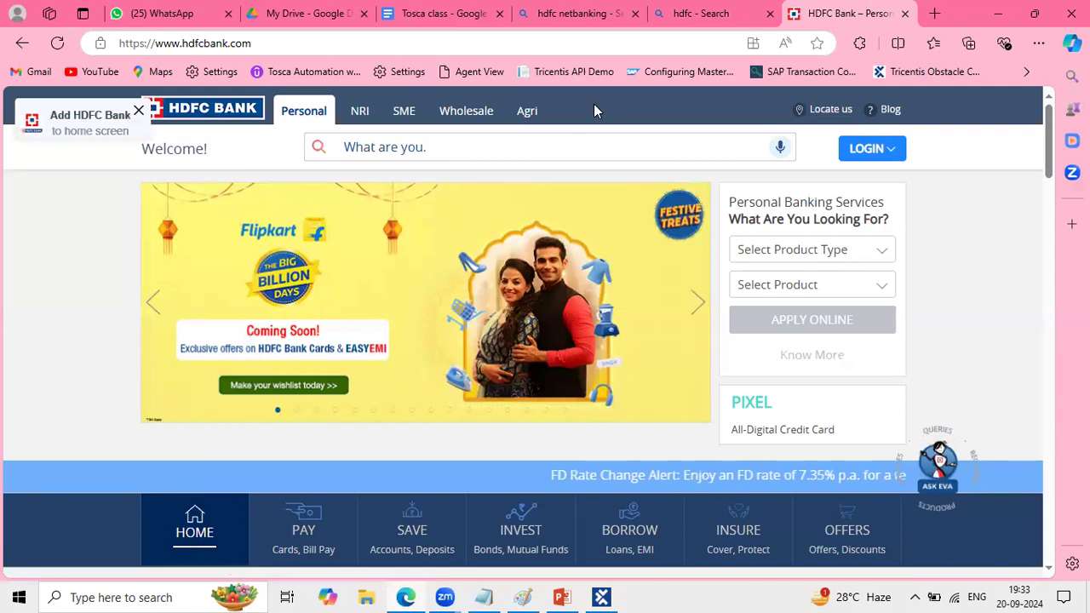
left_click(138, 110)
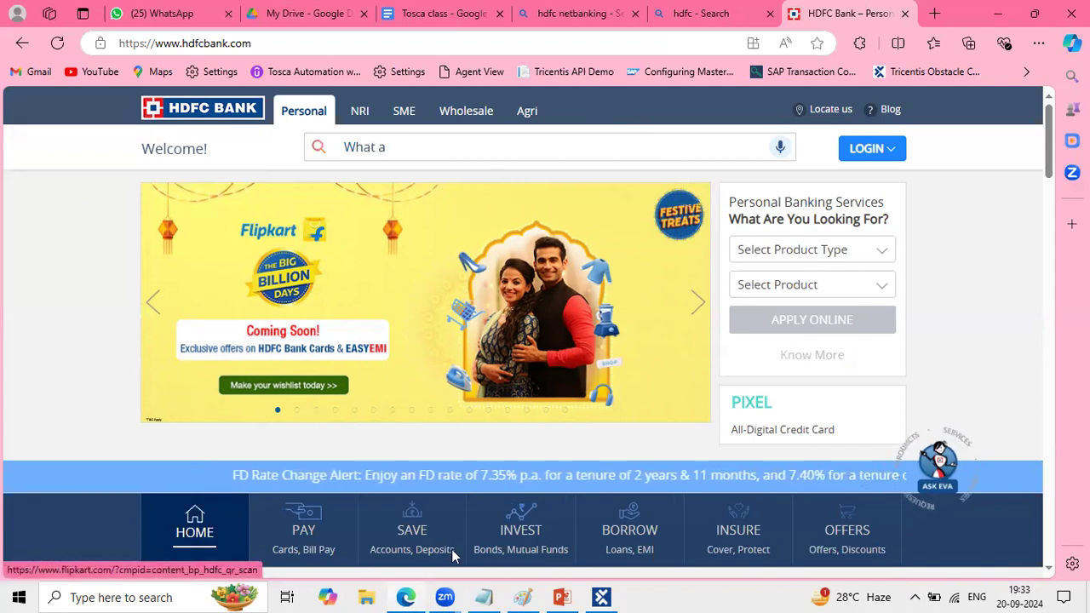
scroll(452, 555, "down", 2)
- Switch to Paint and add the text "1. Open Url" near the upper-left corner of the blank canvas
mouse_move(594, 594)
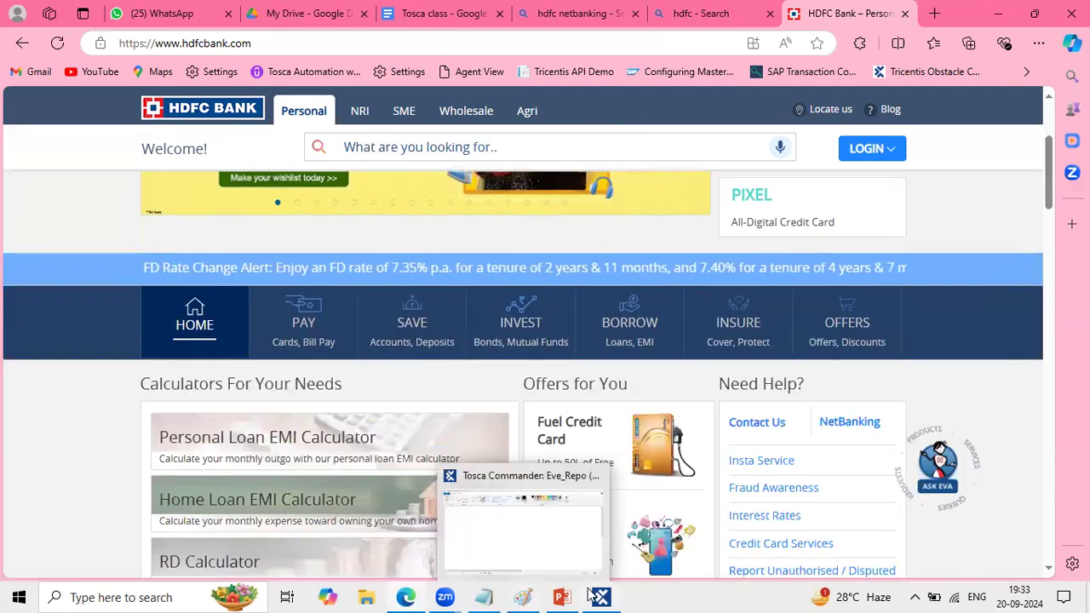
left_click(527, 593)
left_click(233, 57)
left_click(68, 168)
type("1. ")
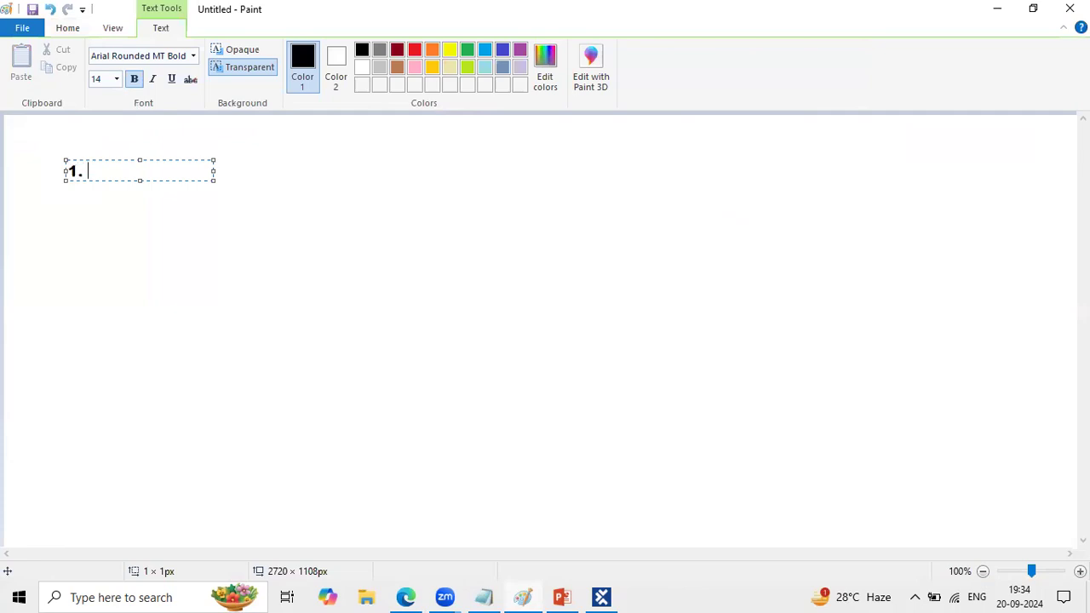
type("Open Url")
key("Return")
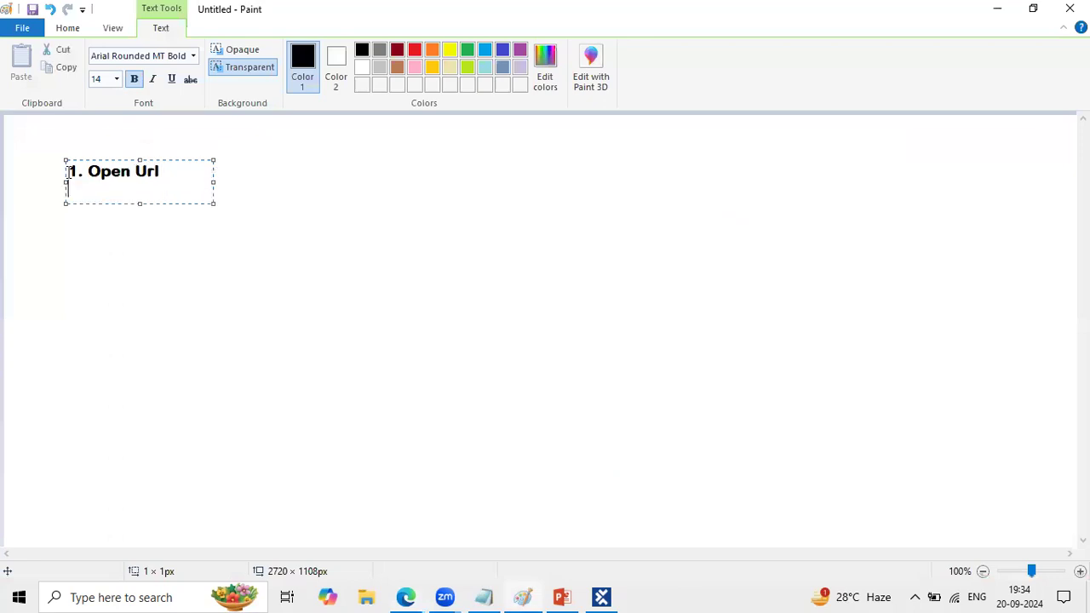
- Add the second test step "2. Verify HDFC Home Page" below the first one and widen the text box
type("2. V")
type("erify HD")
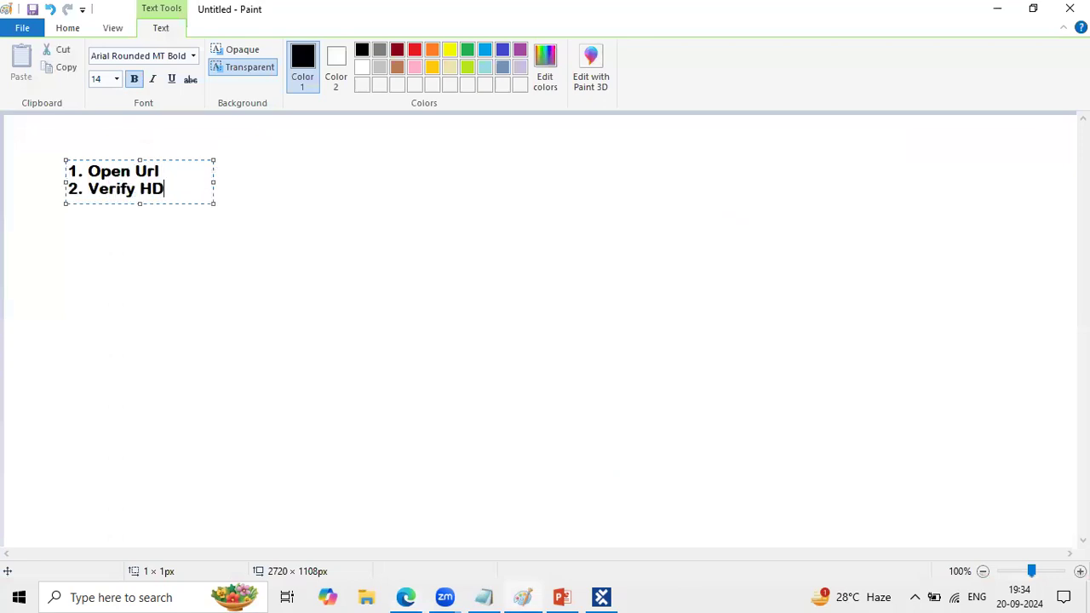
type("FC Home Page")
key("alt+Tab")
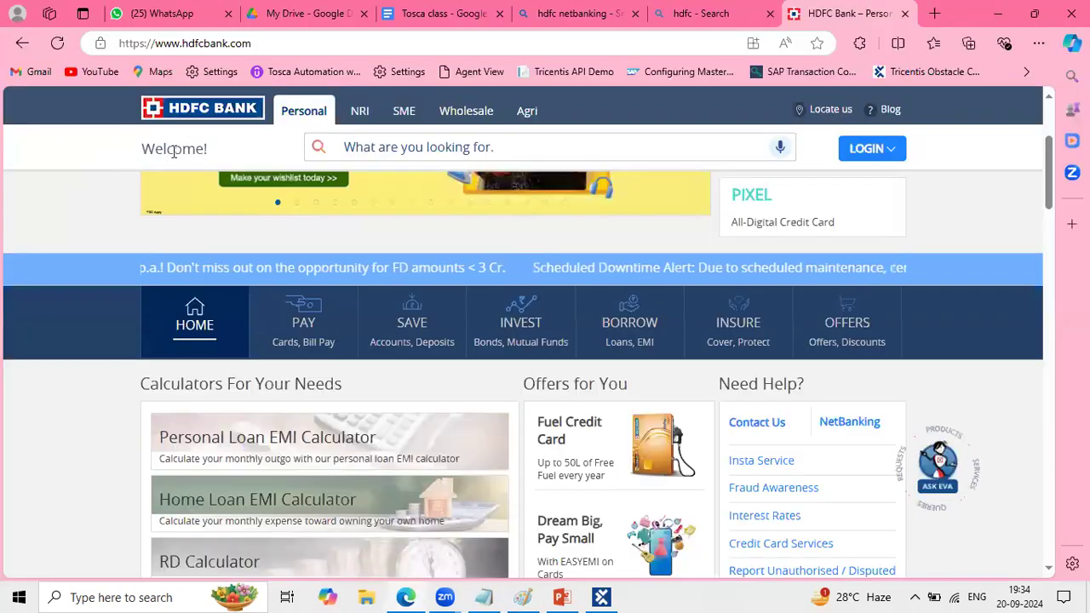
key("alt+Tab")
left_click_drag(212, 192, 395, 187)
- Switch to Edge and examine the HDFC Bank home page, including its banner, navigation sections and search field
key("alt+Tab")
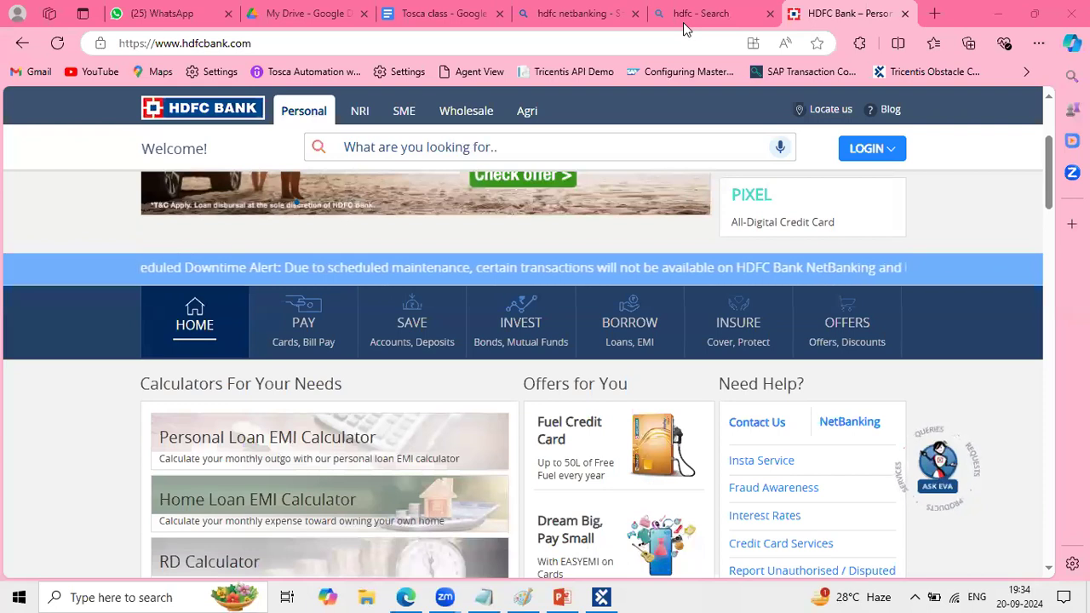
mouse_move(521, 328)
scroll(776, 295, "up", 1)
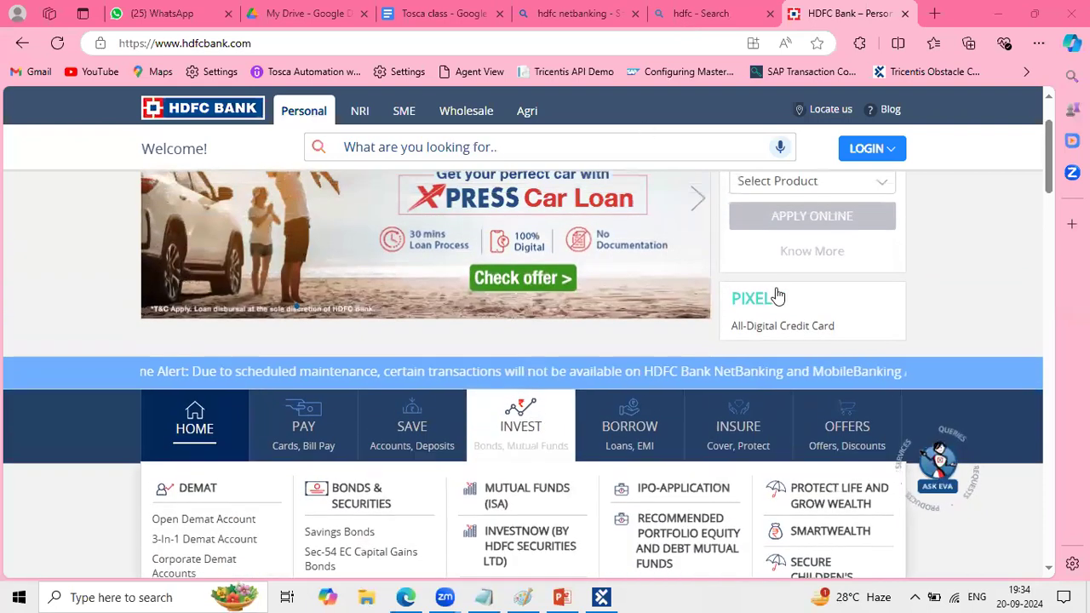
scroll(781, 295, "up", 1)
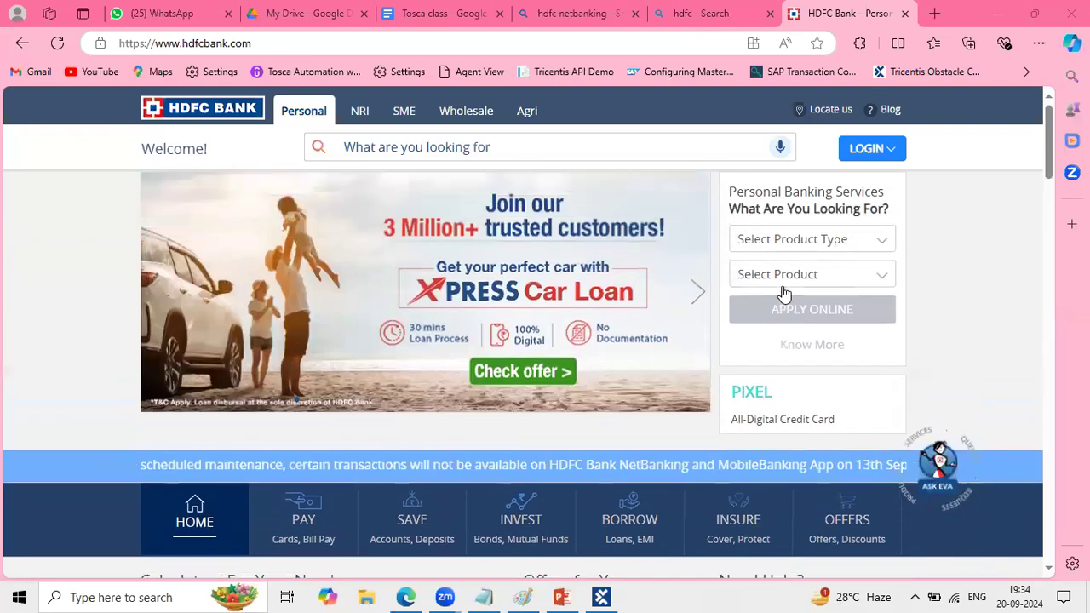
scroll(784, 293, "up", 1)
scroll(784, 294, "down", 1)
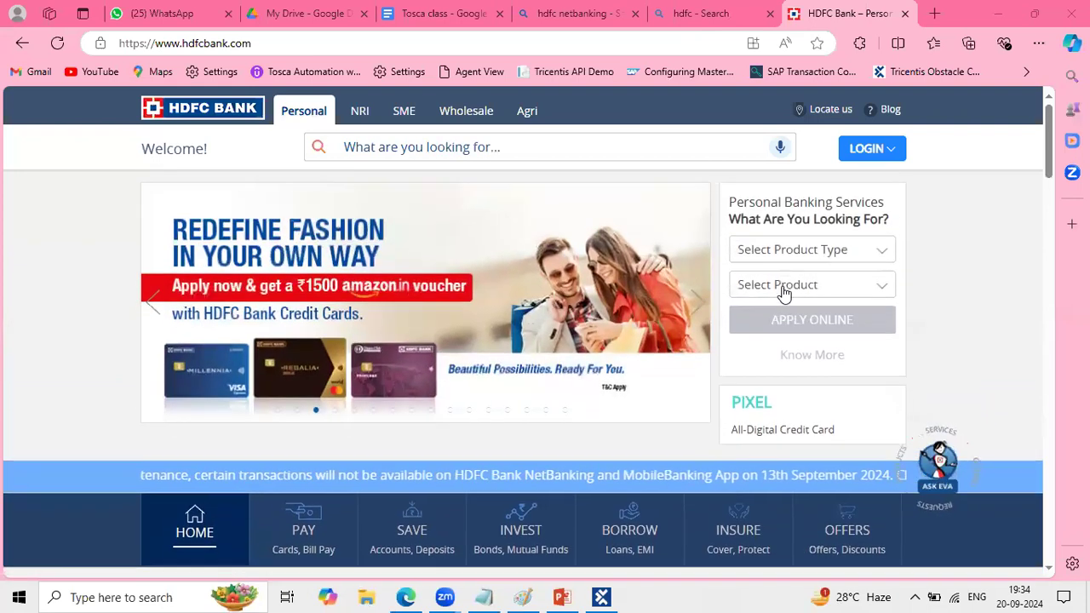
left_click(739, 146)
type("What")
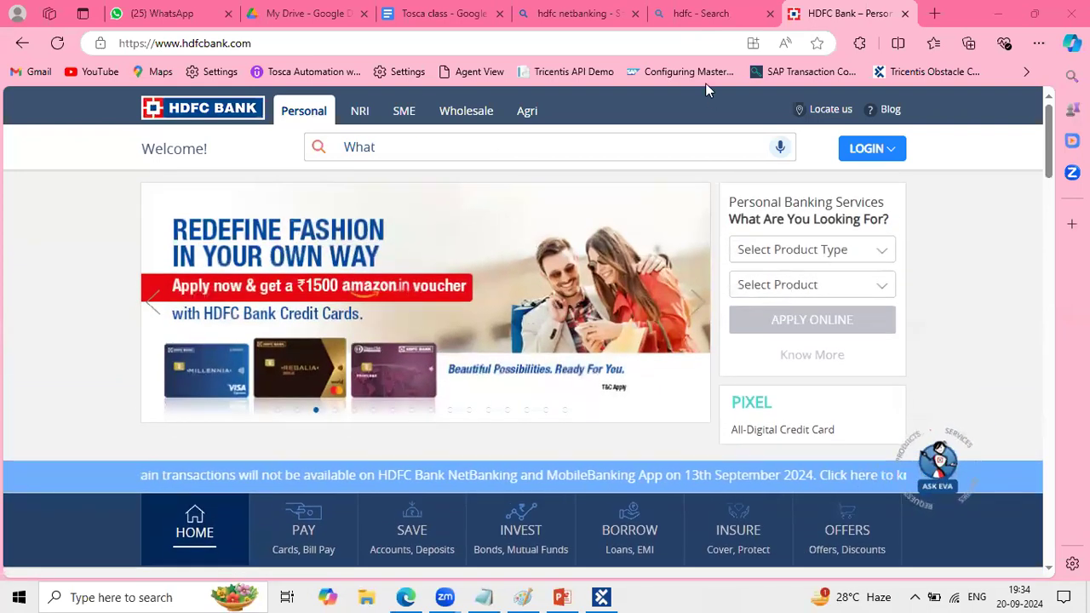
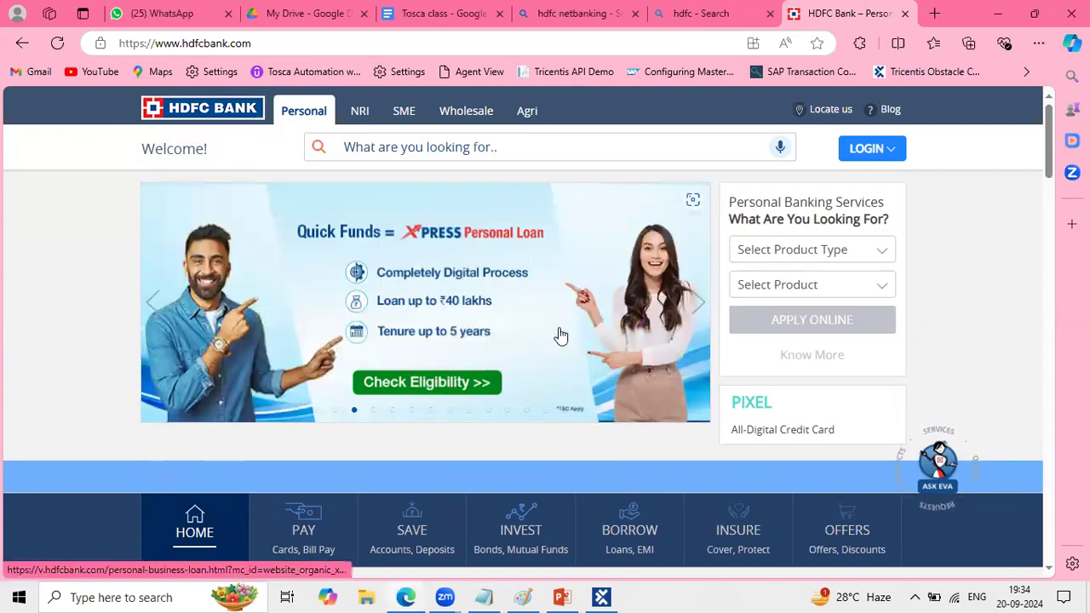
- Switch to Paint, append "(logo/ welcome)" to the second test step and widen the text box to about 645 px
key("alt+Tab")
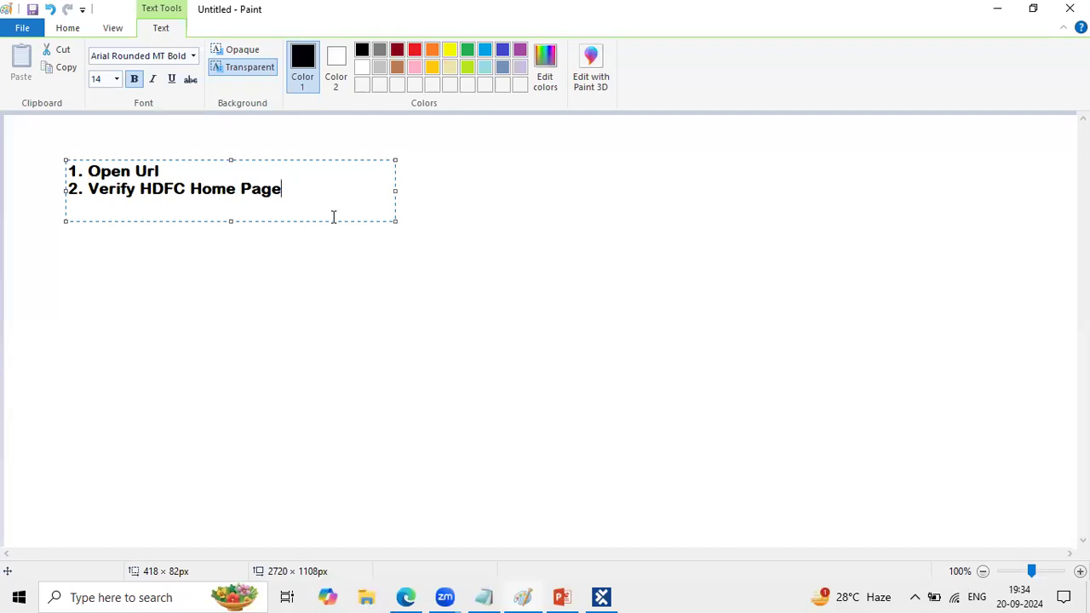
type("(logo/ welcome")
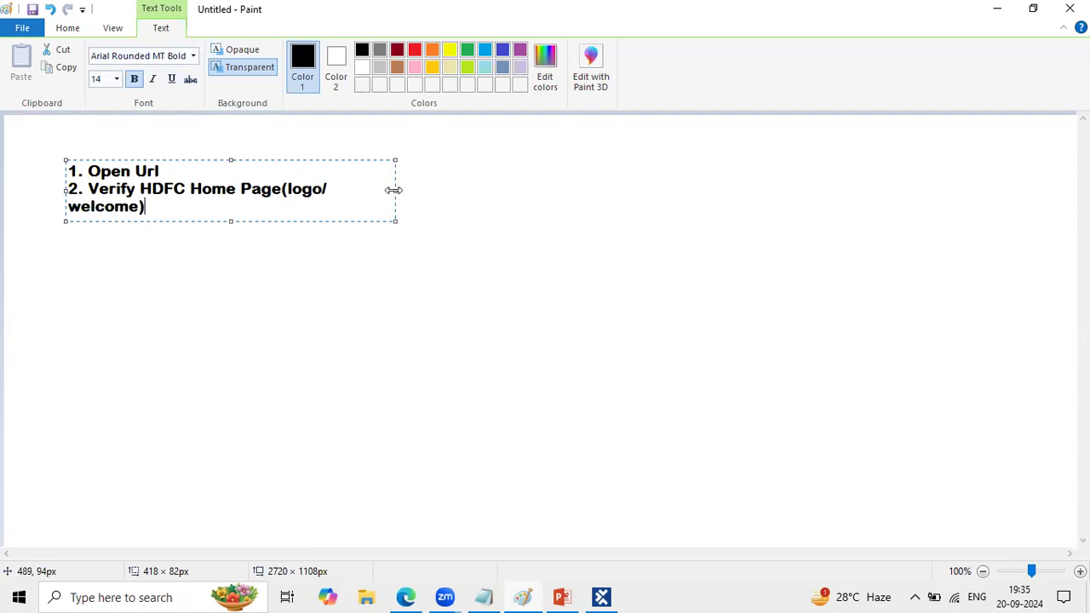
left_click_drag(393, 189, 575, 190)
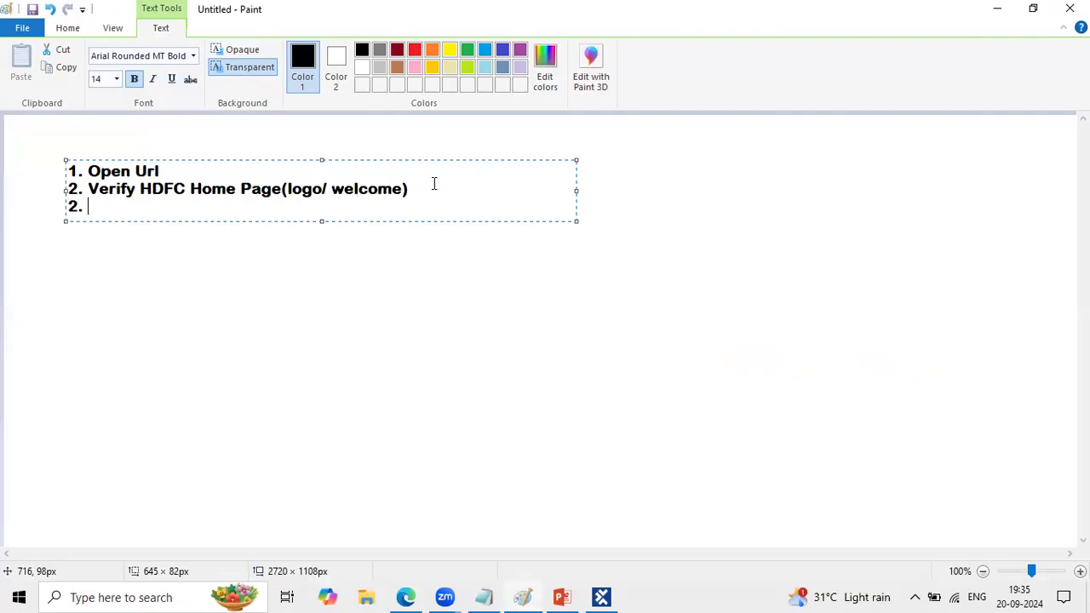
- Correct the number of the third line in the text box to "3."
key("BackSpace")
key("BackSpace")
type("3.")
- Switch to Edge and look through the Login options on the HDFC Bank home page, including NetBanking
key("alt+Tab")
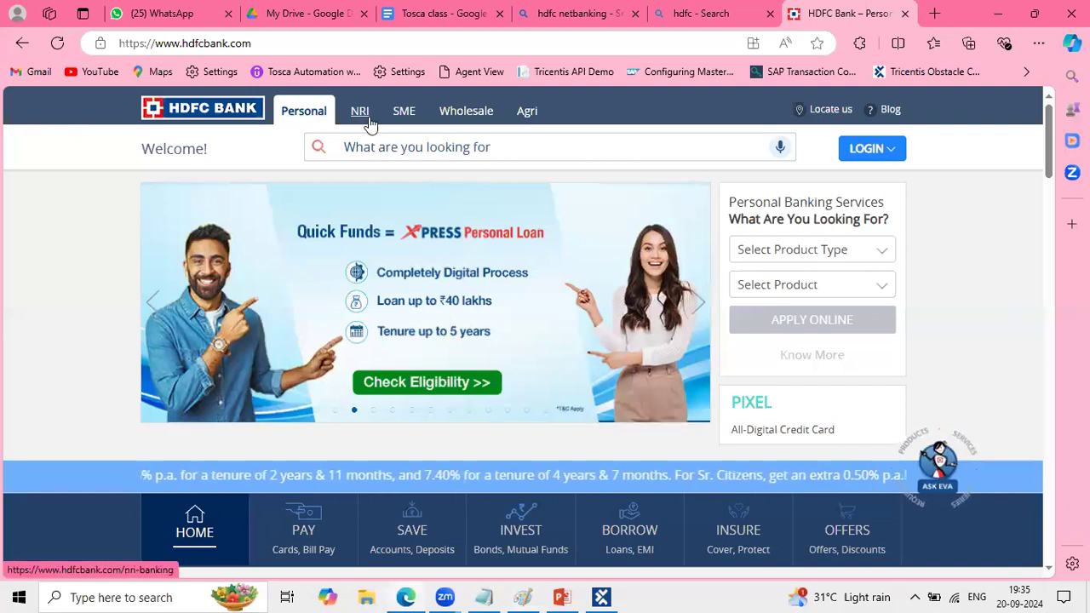
mouse_move(872, 148)
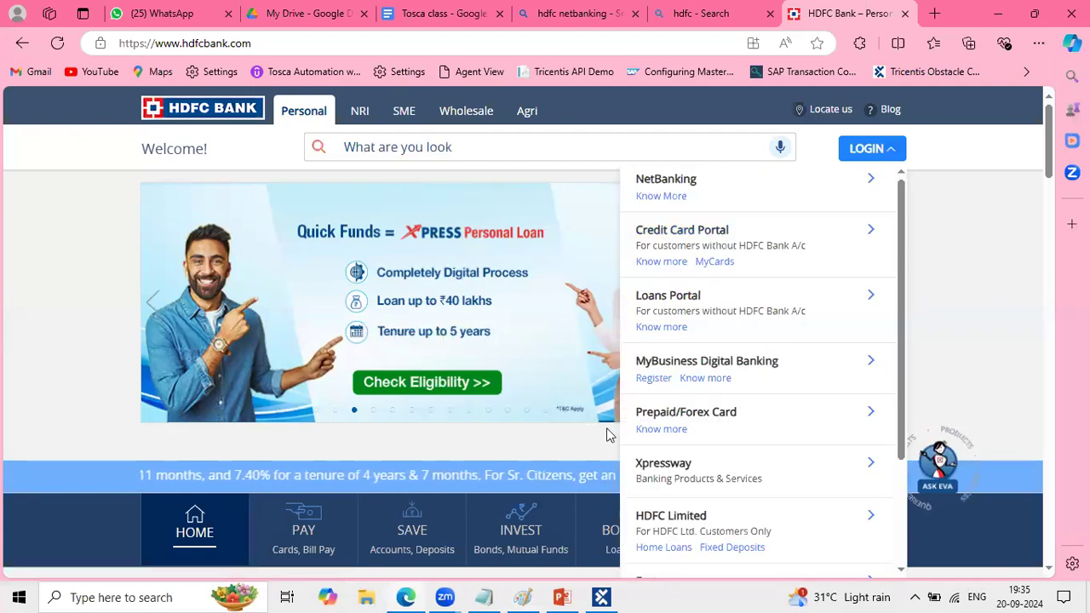
scroll(606, 434, "down", 3)
scroll(606, 434, "up", 3)
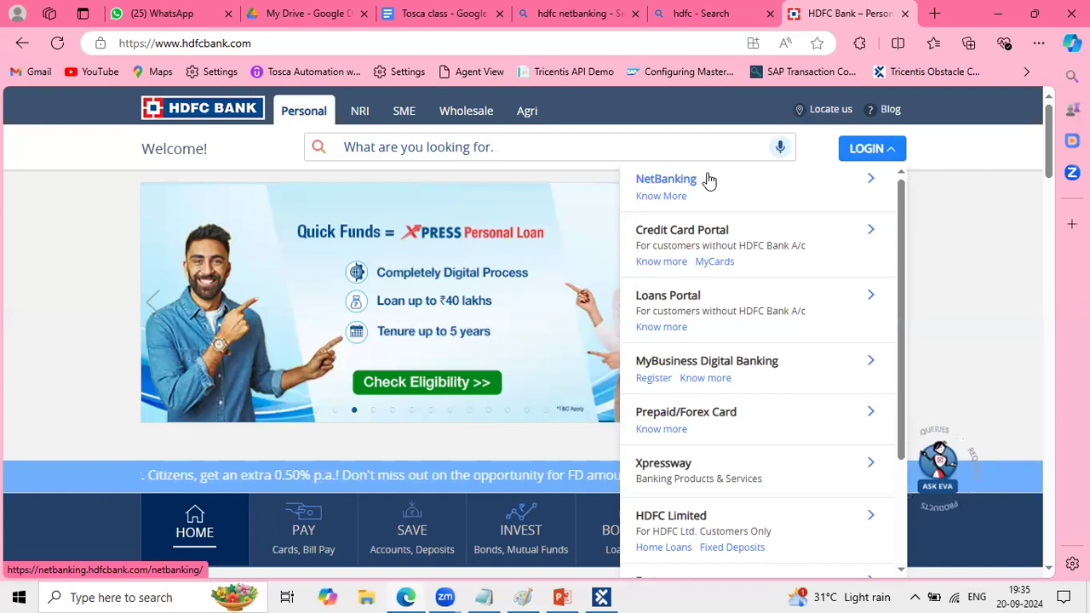
- Switch to Paint and complete the third test step with "mouse over on Login btn"
key("alt+Tab")
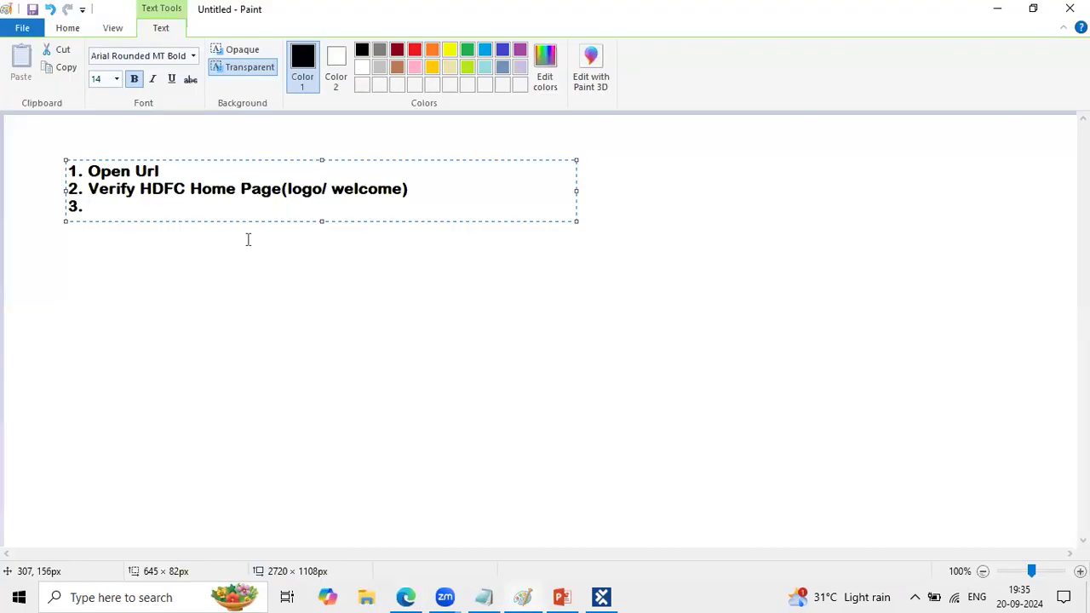
type("mouse over on ")
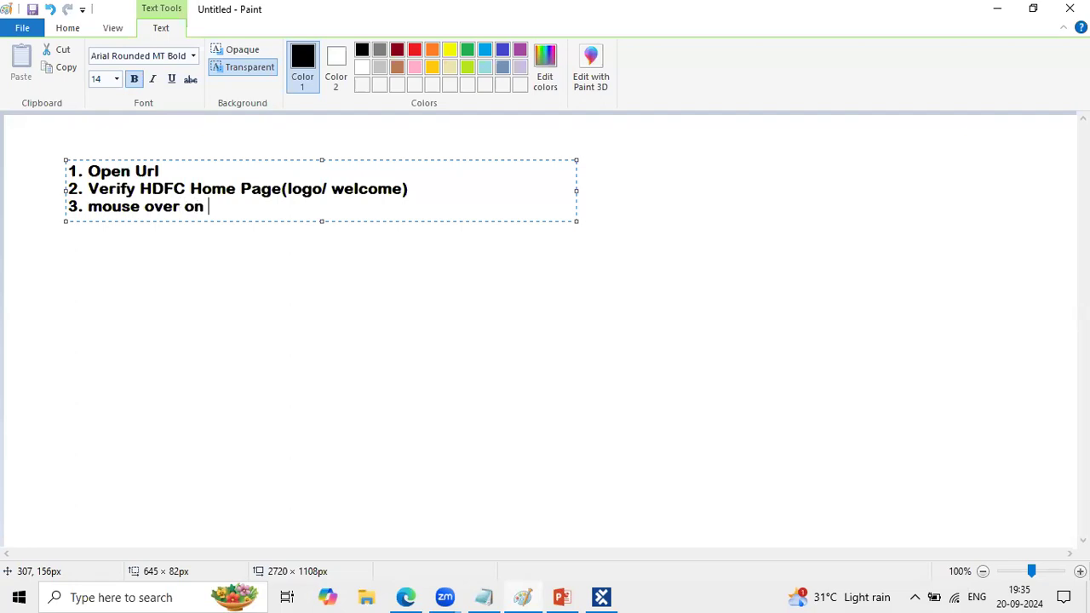
type("Login btn")
- Add the fourth test step "4. click on internet banking" below the third and finish the text box
key("Return")
type("4. cli")
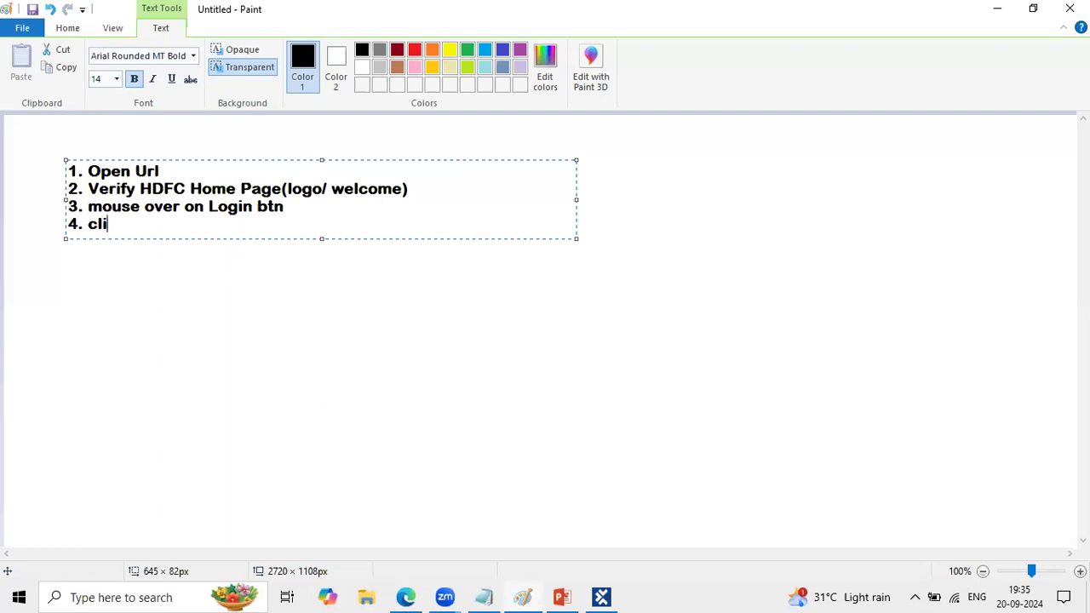
type("ck on internet banking")
key("Return")
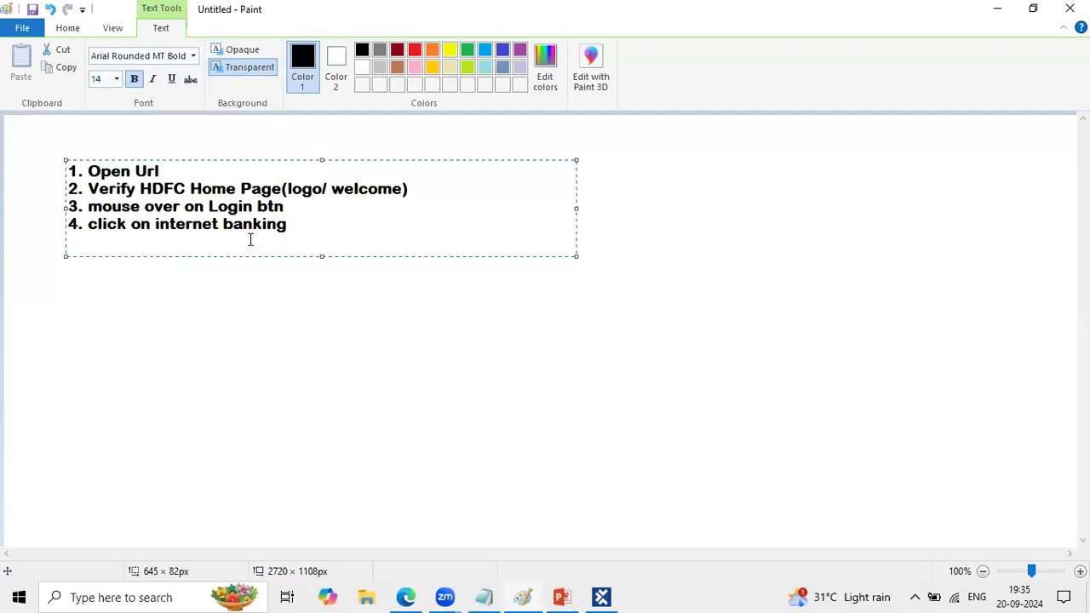
left_click(312, 350)
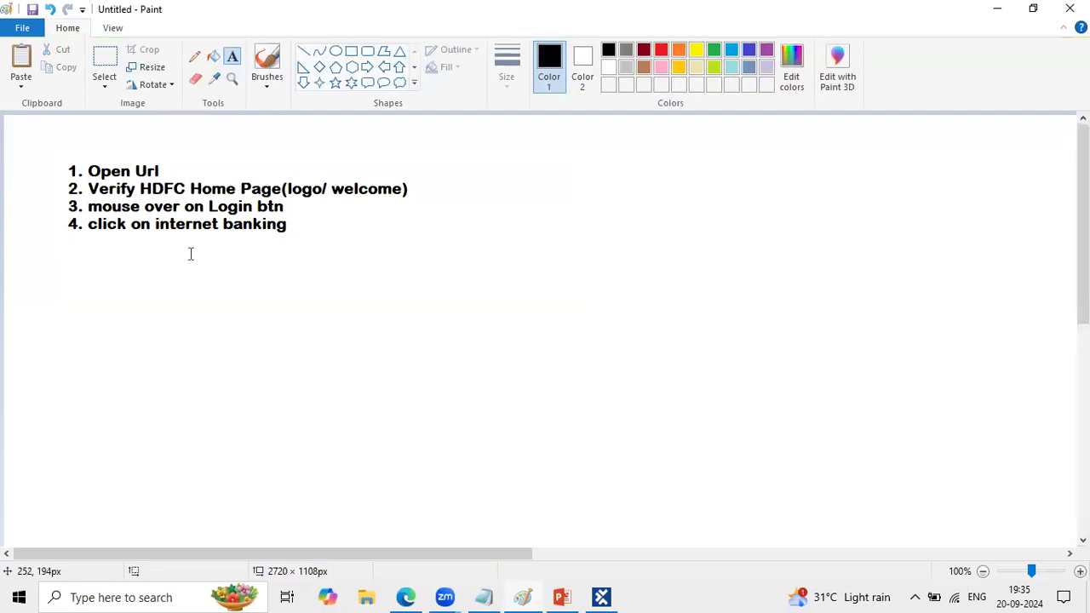
left_click(170, 174)
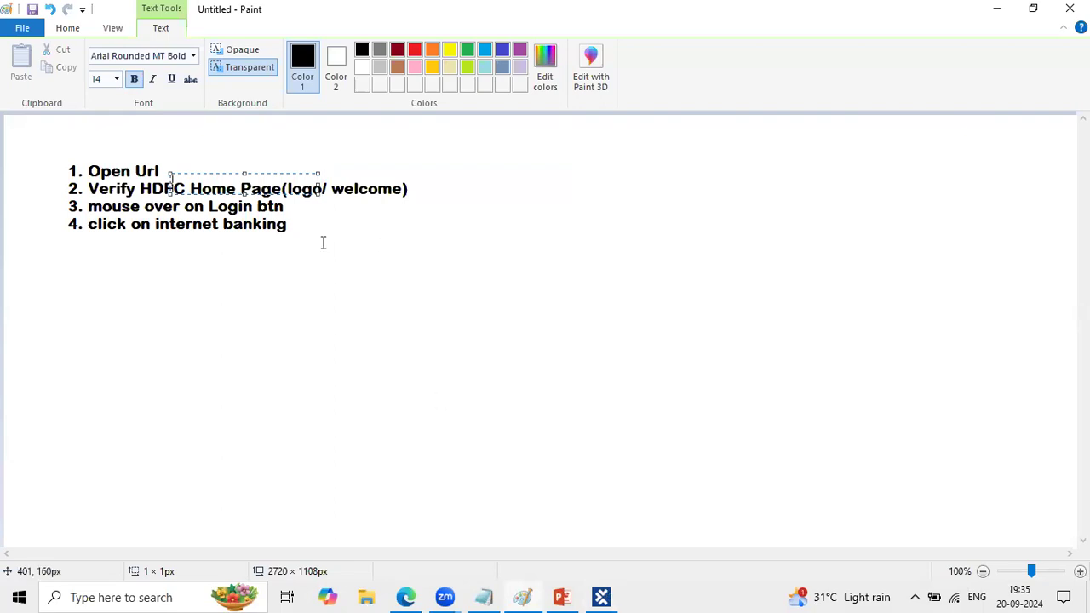
left_click(222, 138)
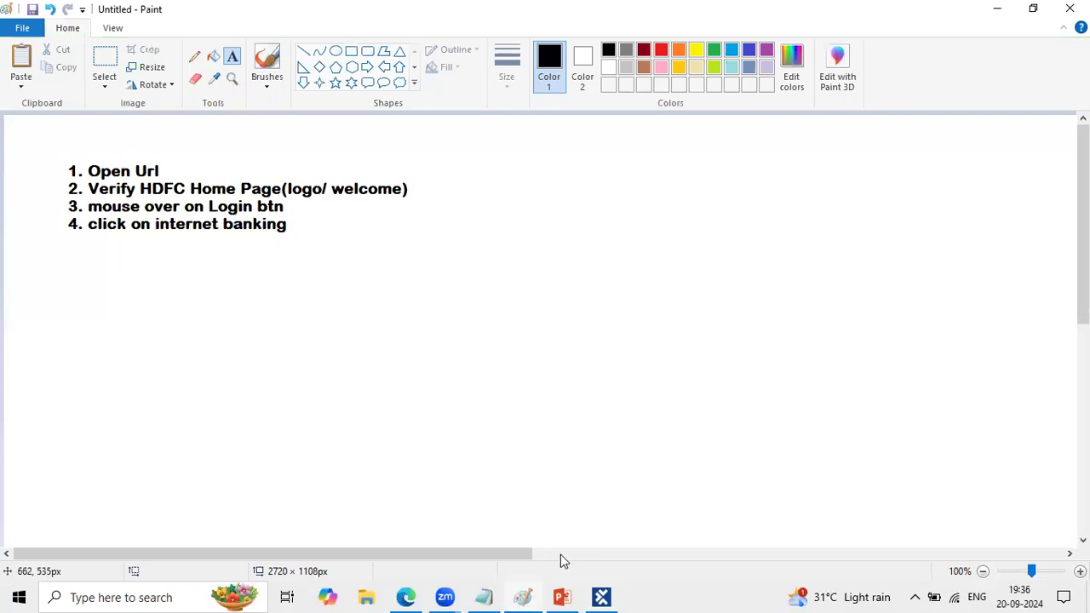
- Switch to Edge, close the Login options and examine the HDFC Bank home page from its banner to the calculators and help sections
left_click(406, 596)
scroll(640, 313, "down", 2)
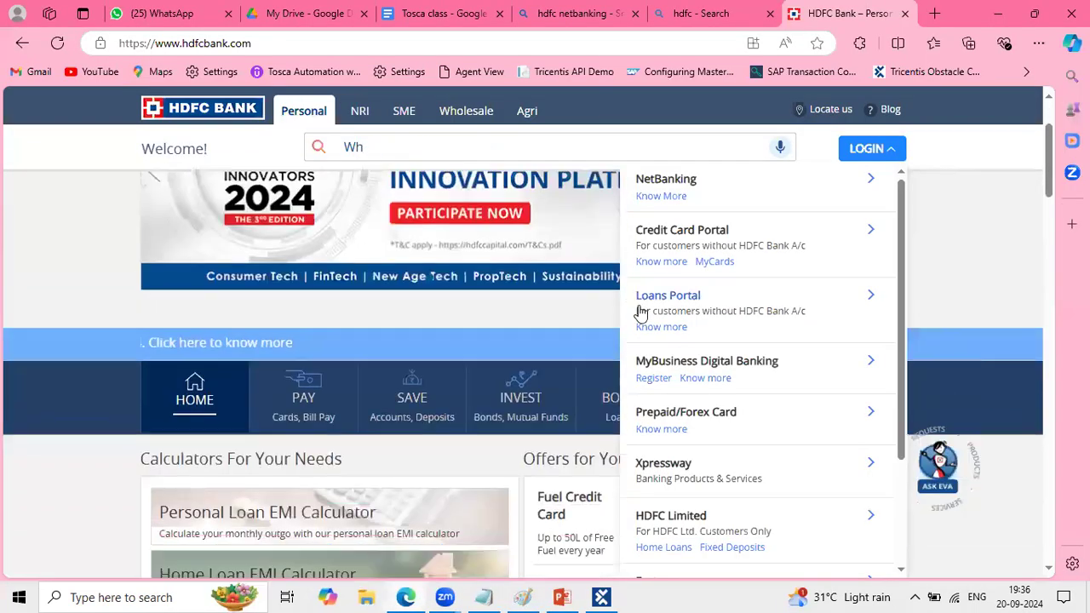
scroll(515, 344, "down", 1)
scroll(37, 428, "up", 1)
scroll(36, 430, "down", 2)
scroll(37, 430, "up", 1)
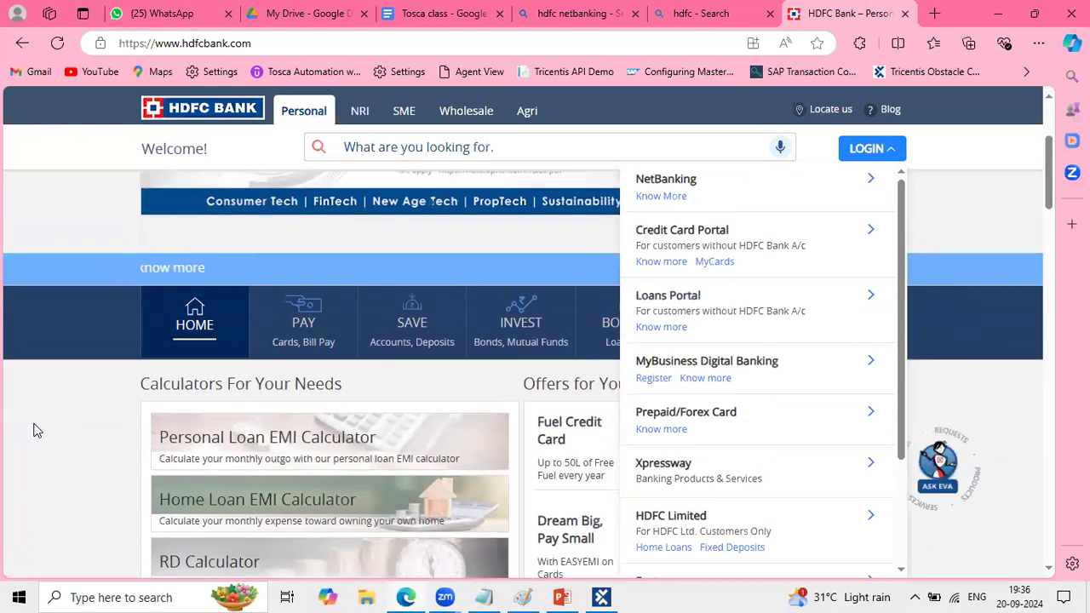
left_click(36, 430)
scroll(720, 338, "up", 2)
scroll(636, 416, "down", 2)
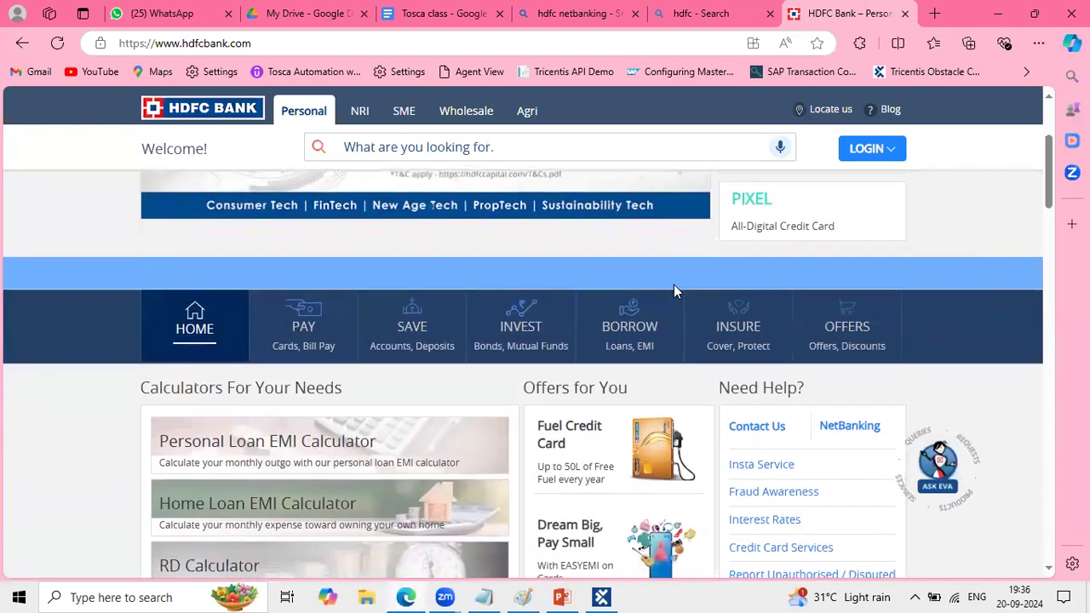
scroll(673, 284, "up", 2)
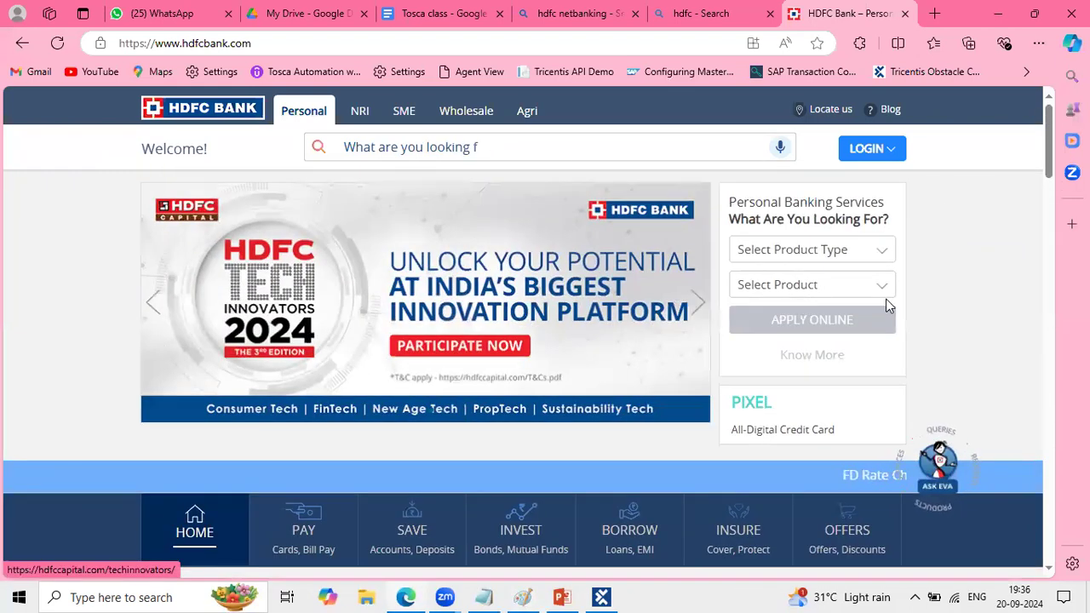
scroll(501, 290, "down", 2)
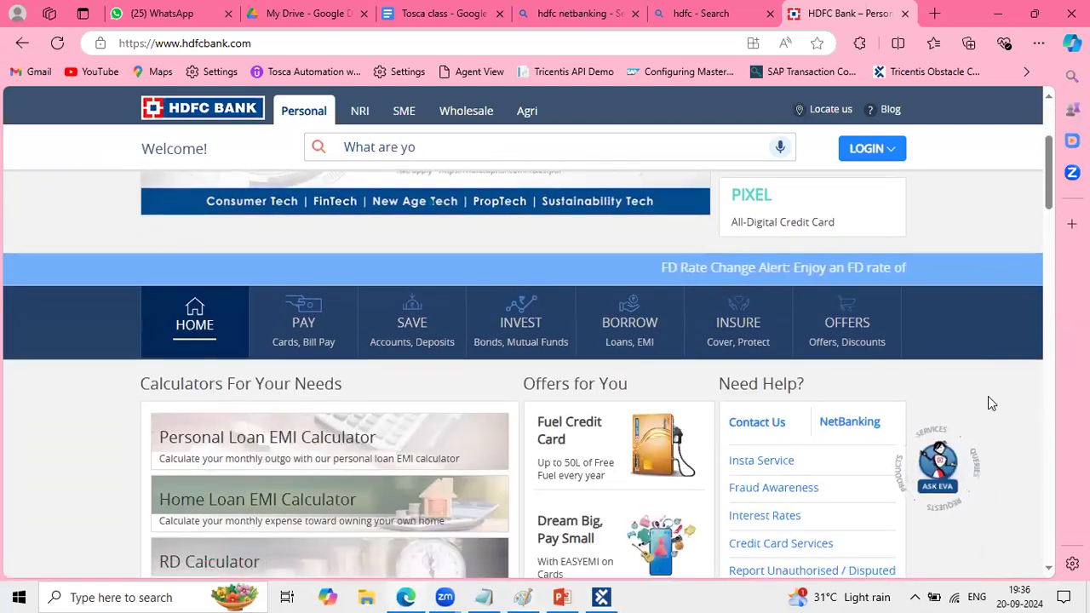
- Switch to Tosca Commander, narrow the TestCases tree pane and create a new test case in the TestCases folder
left_click(602, 598)
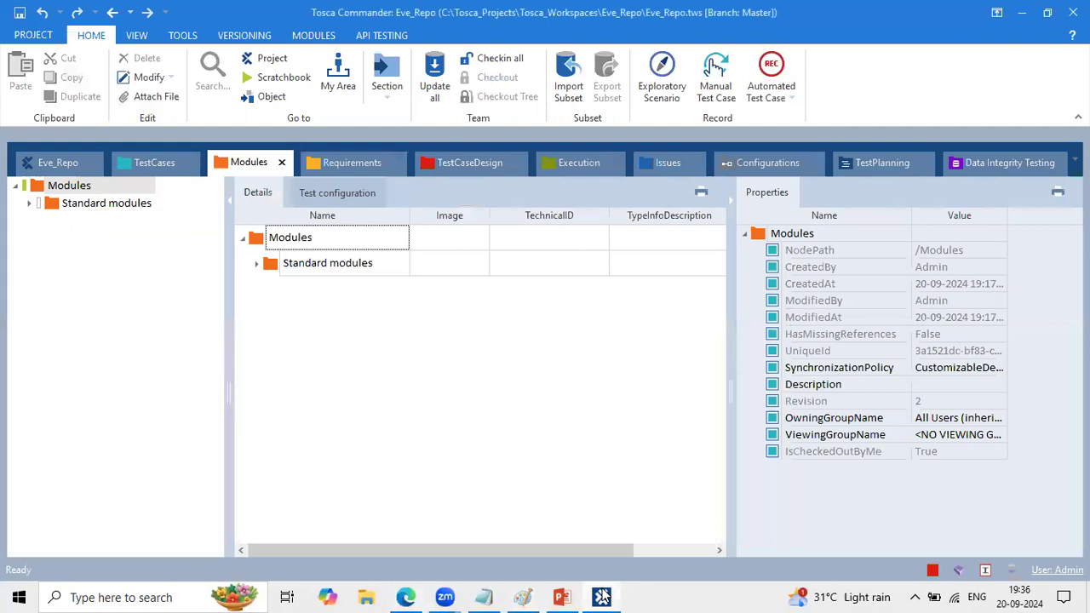
left_click(152, 163)
left_click_drag(282, 346, 179, 302)
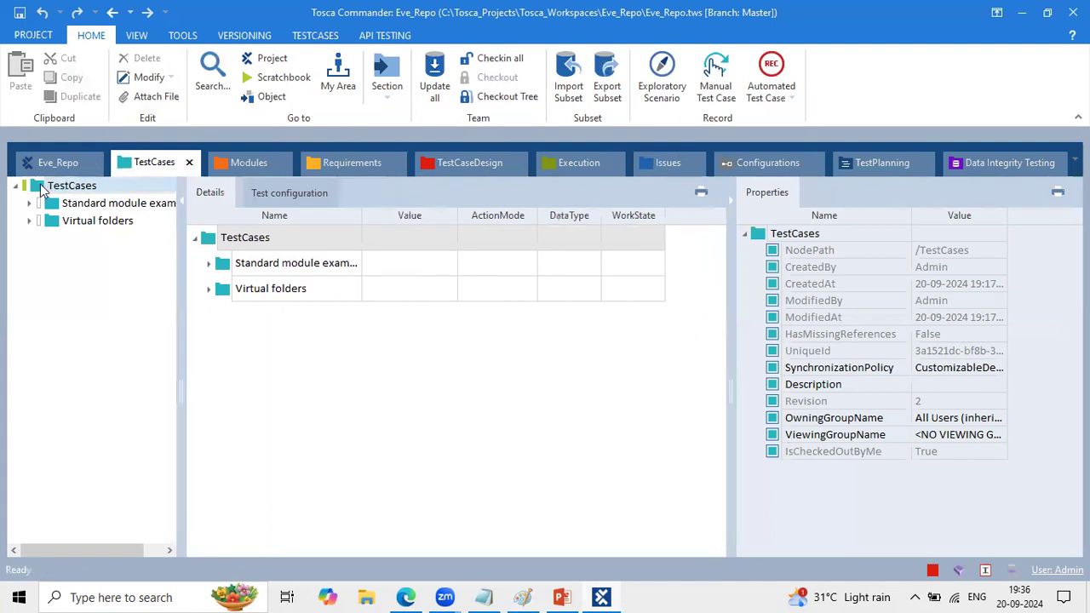
right_click(41, 189)
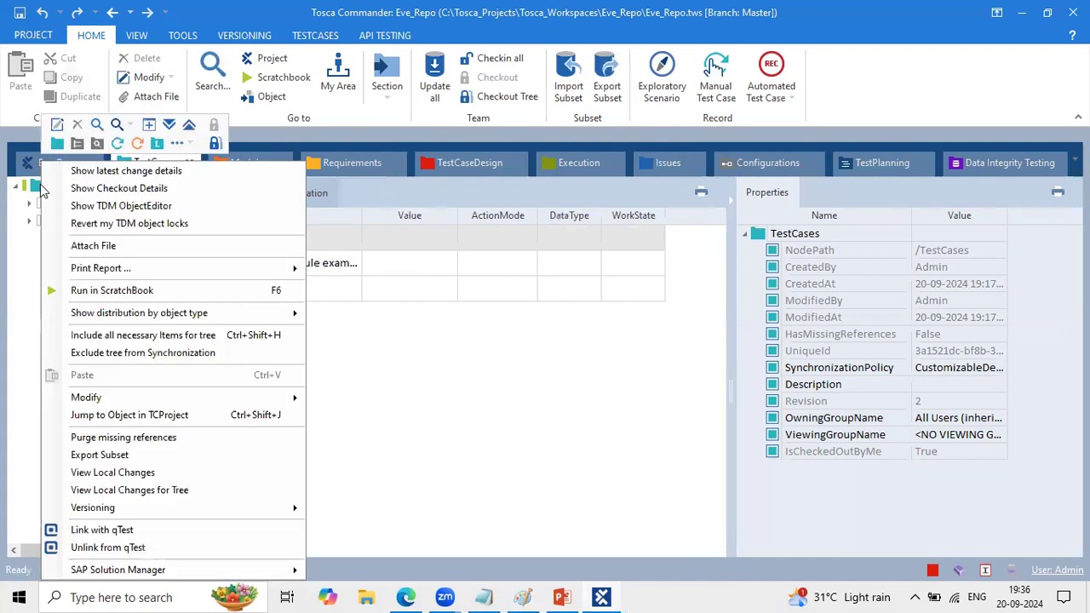
left_click(116, 143)
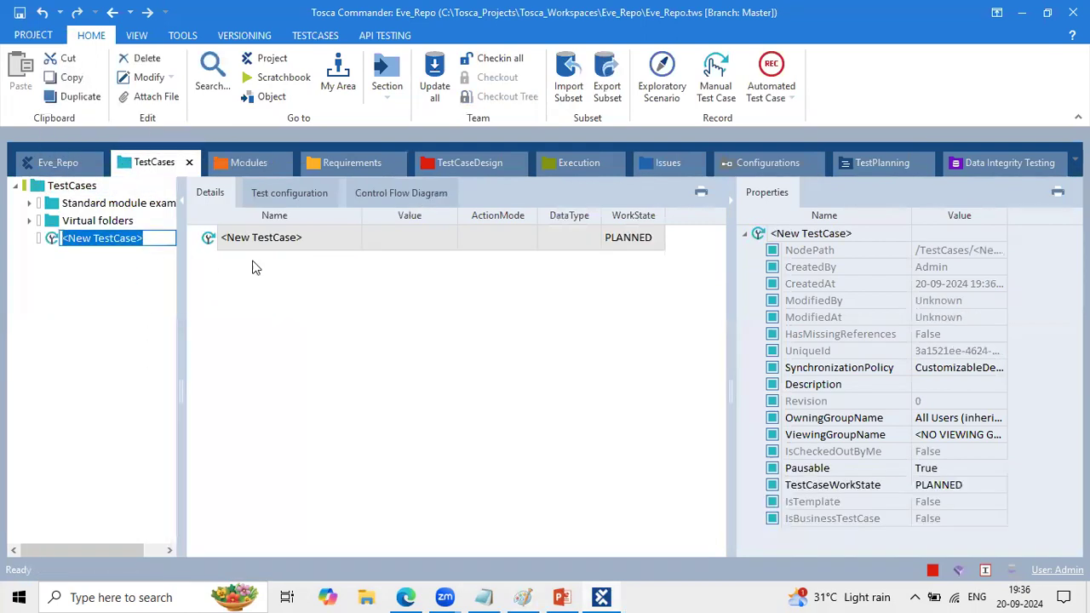
- Rename the new test case as "Hdfc Home Page"
left_click(303, 241)
double_click(303, 241)
left_click_drag(303, 241, 165, 239)
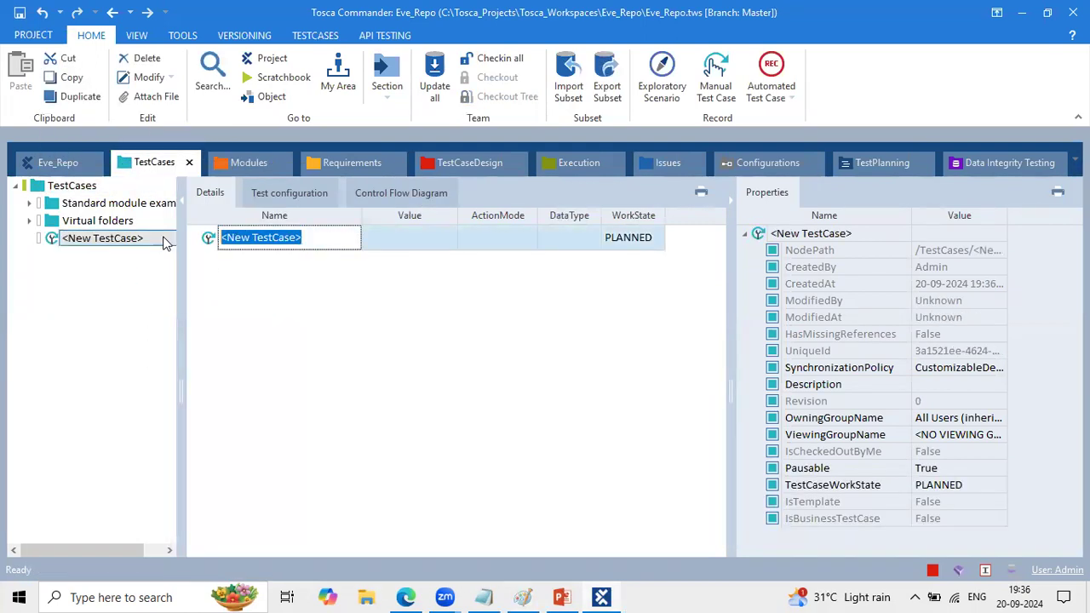
key("BackSpace")
type("Hdfc Home Pa")
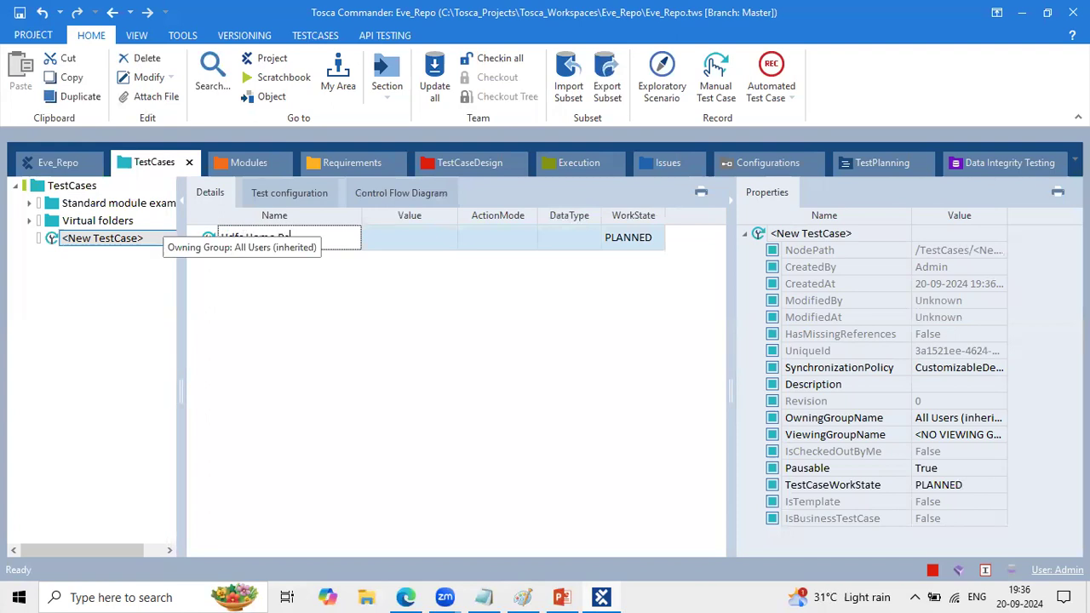
type("ge")
key("Return")
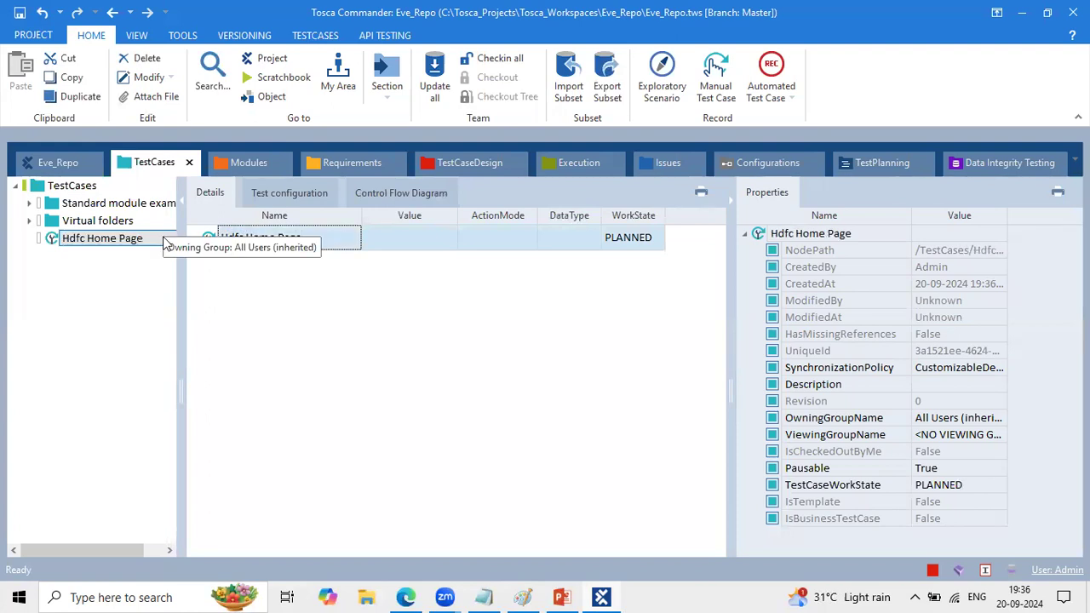
left_click(332, 317)
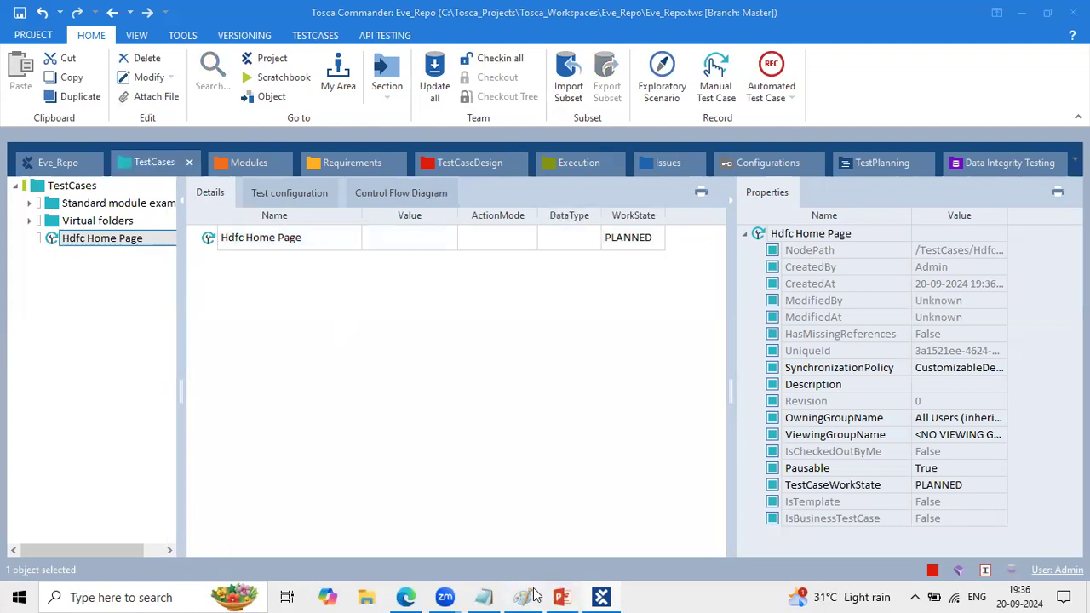
- Compare the four test steps written in Paint with the empty Hdfc Home Page test case in Tosca Commander
left_click(537, 594)
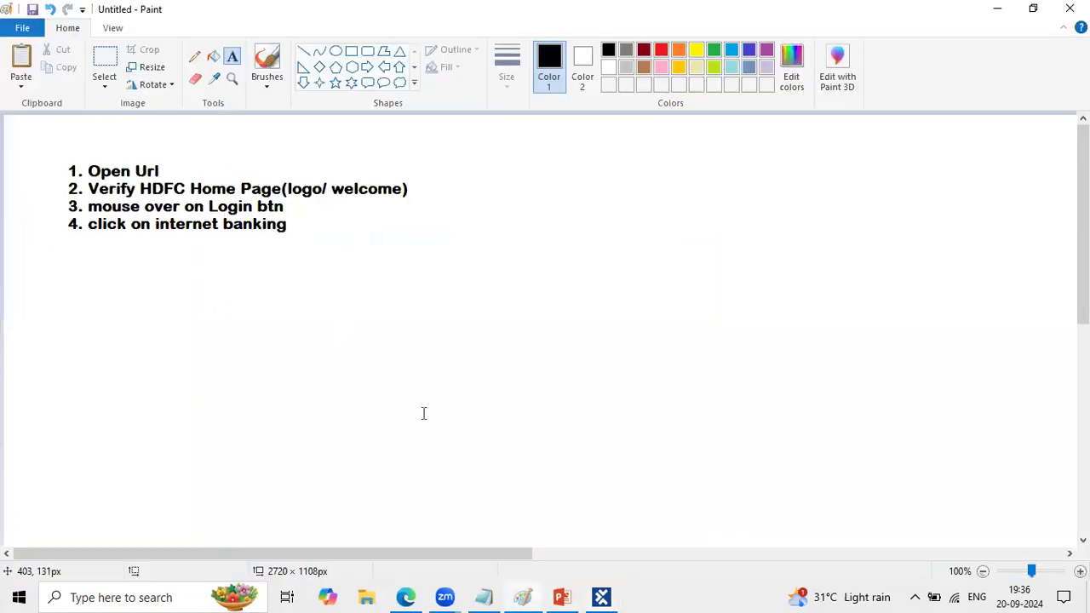
left_click(601, 597)
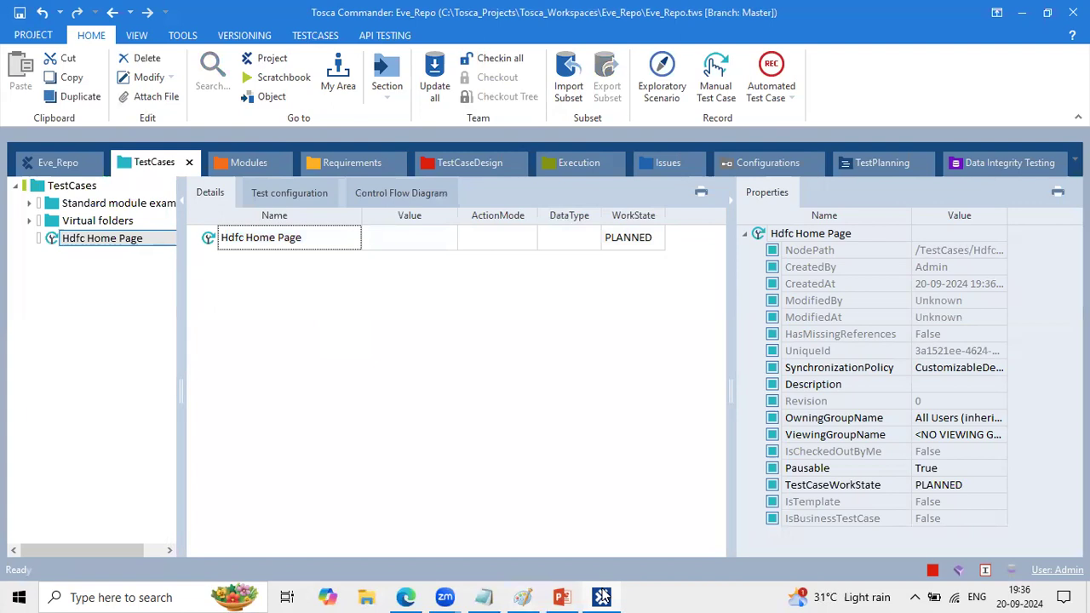
left_click(335, 329)
left_click(537, 587)
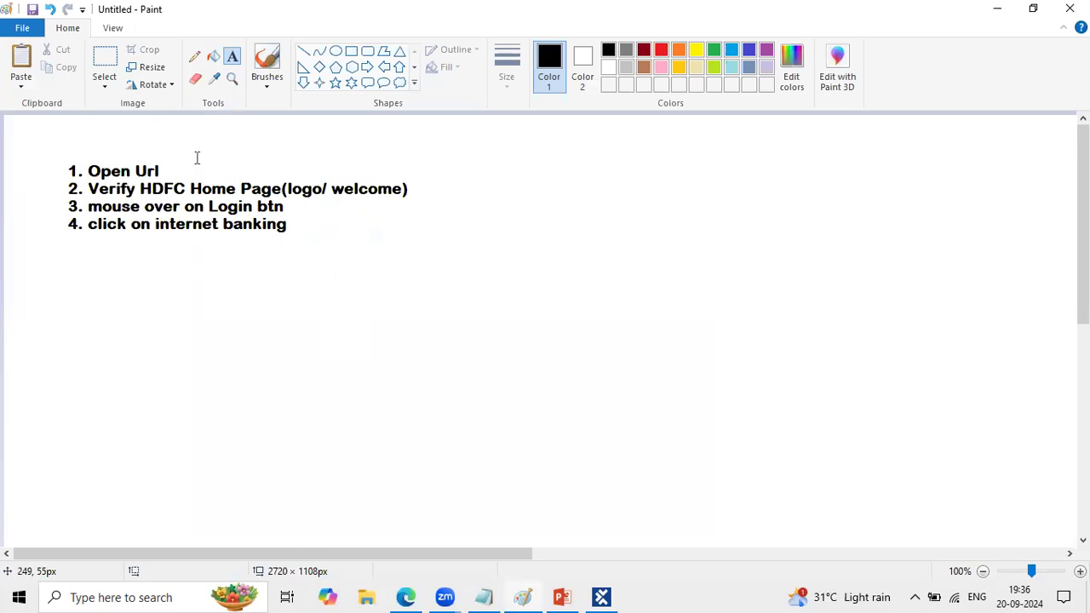
key("alt+Tab")
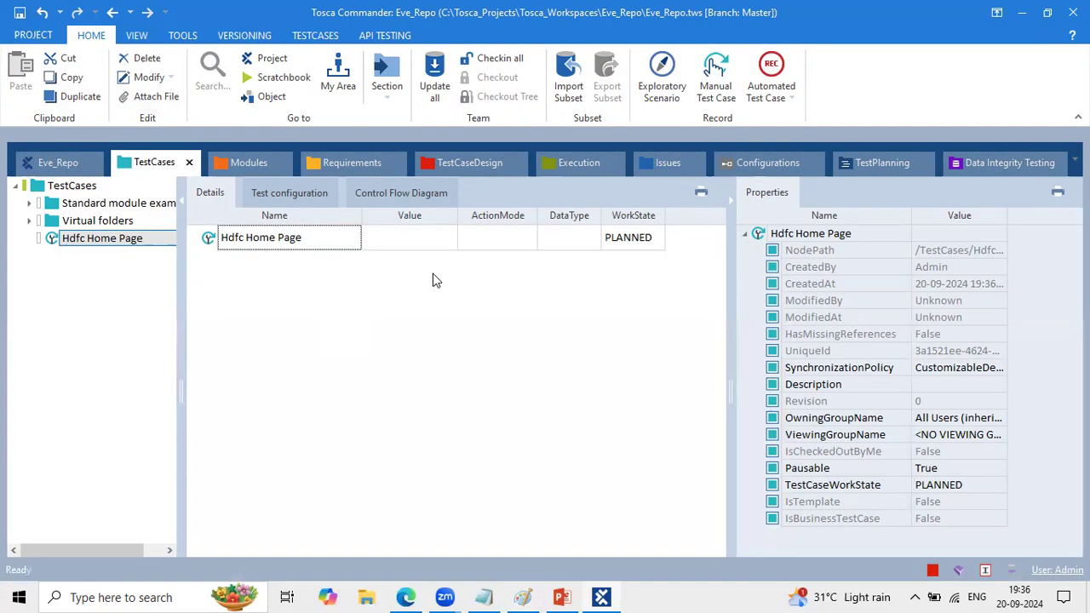
key("alt+Tab")
key("alt+Tab")
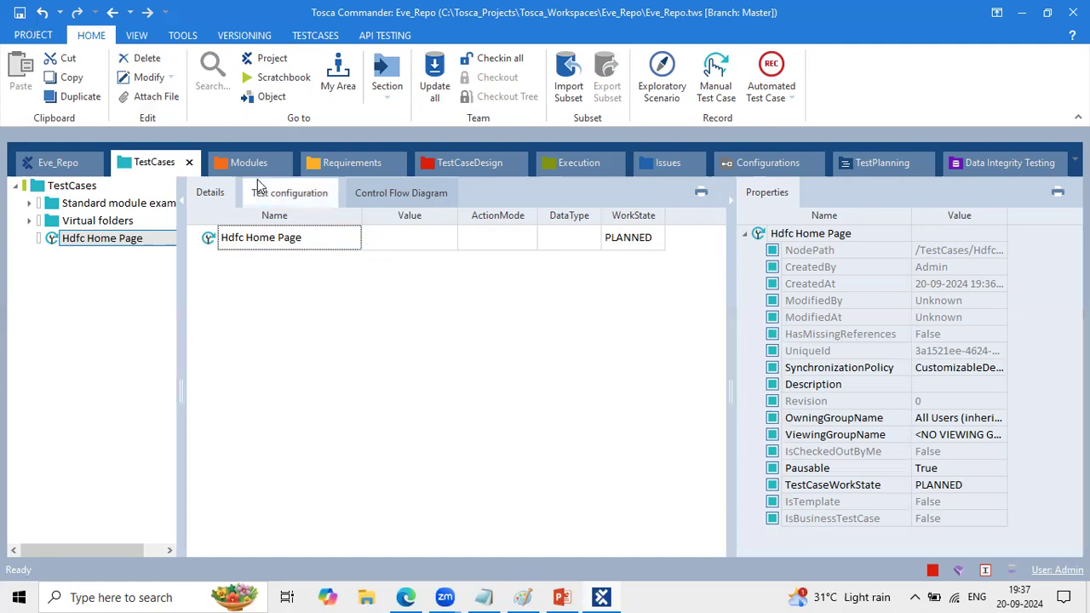
- Show the Modules section, expand Standard modules and TBox XEngines, and view the contents of the File folder
left_click(236, 157)
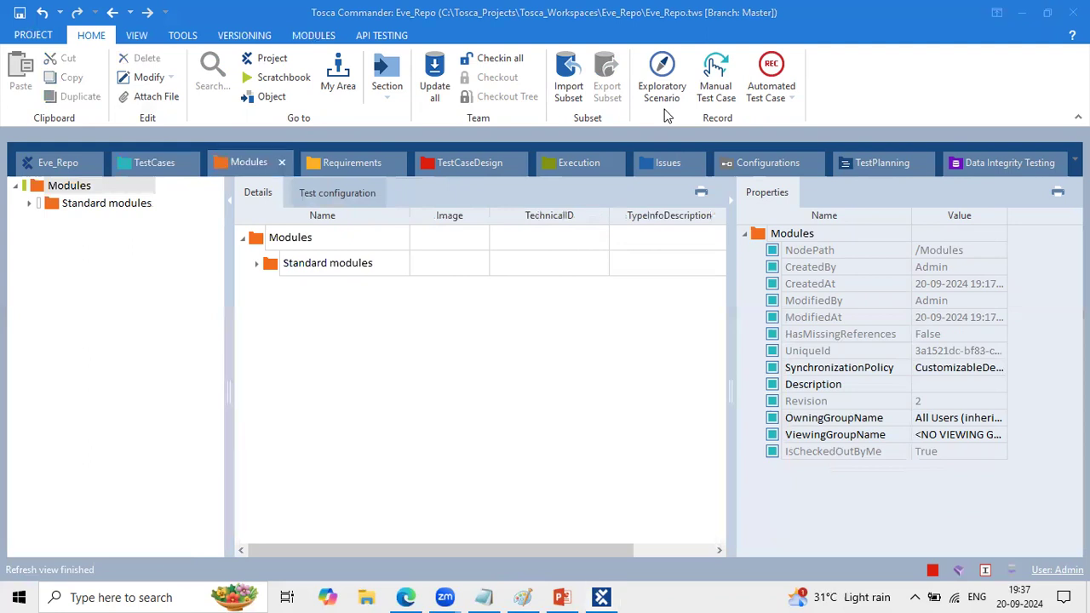
left_click_drag(18, 191, 170, 218)
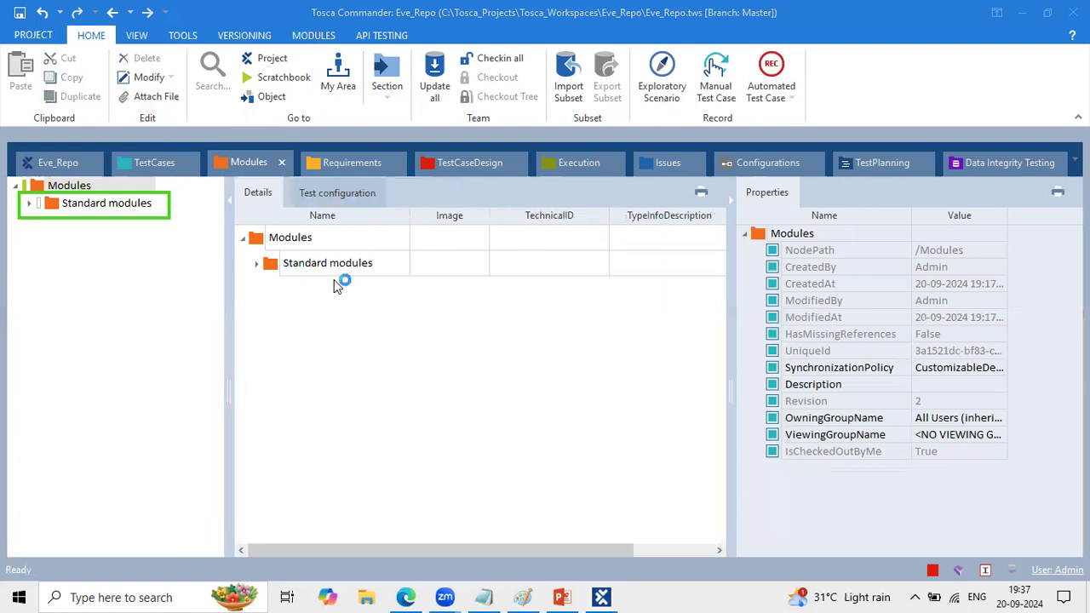
left_click(30, 204)
left_click(44, 238)
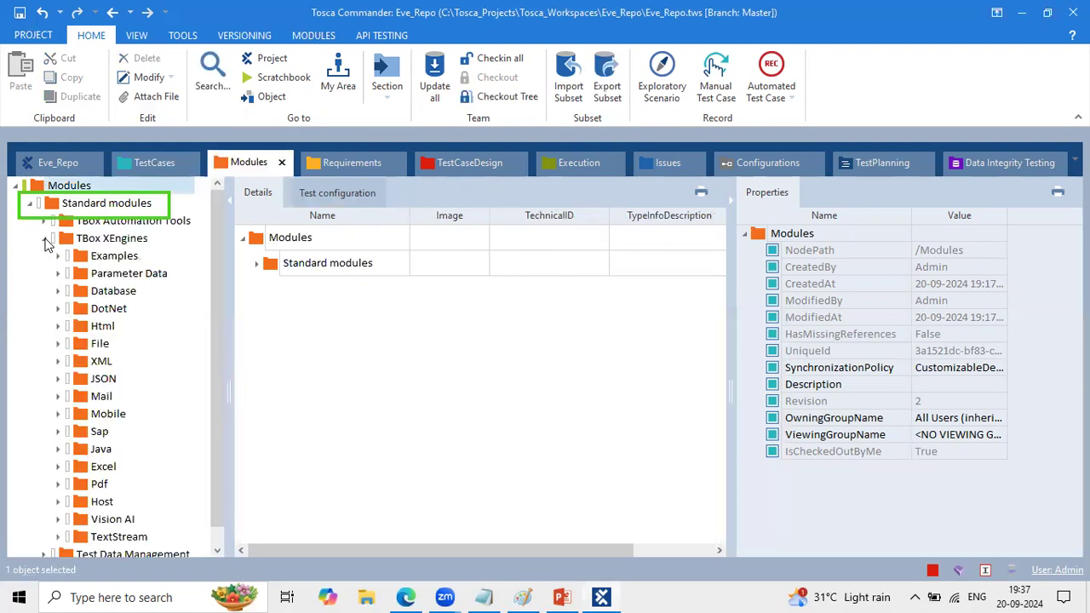
left_click(100, 343)
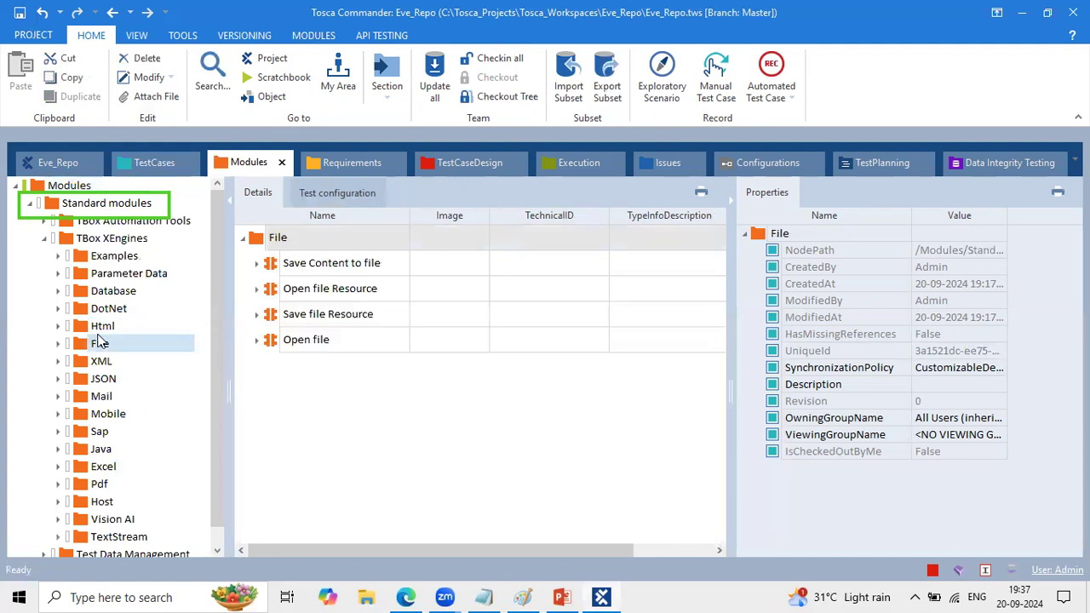
- Add the OpenUrl module from the Html folder of TBox XEngines to the Hdfc Home Page test case
left_click(97, 332)
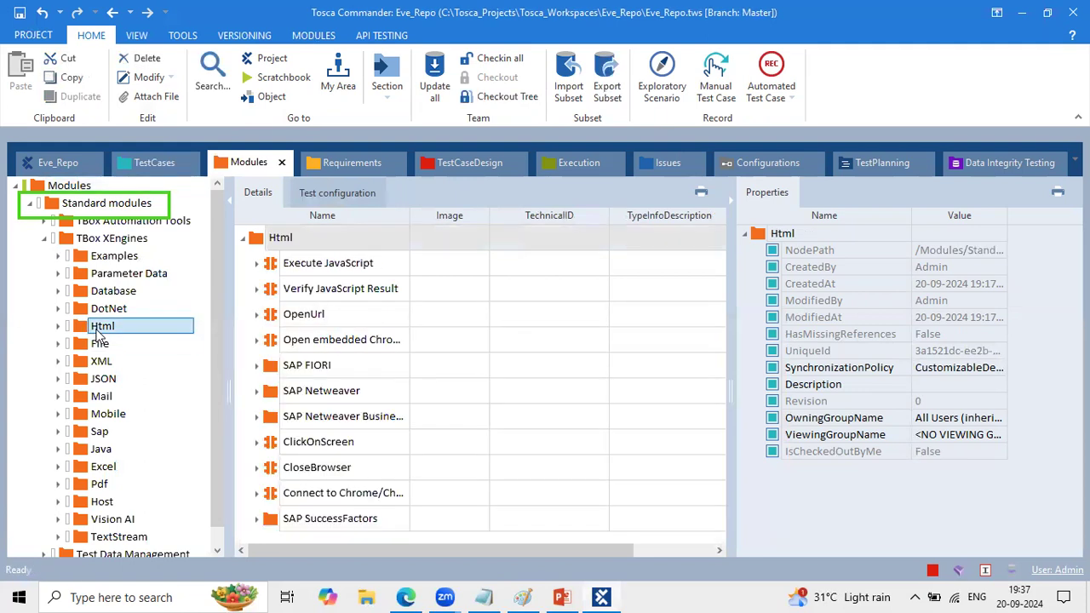
left_click(293, 318)
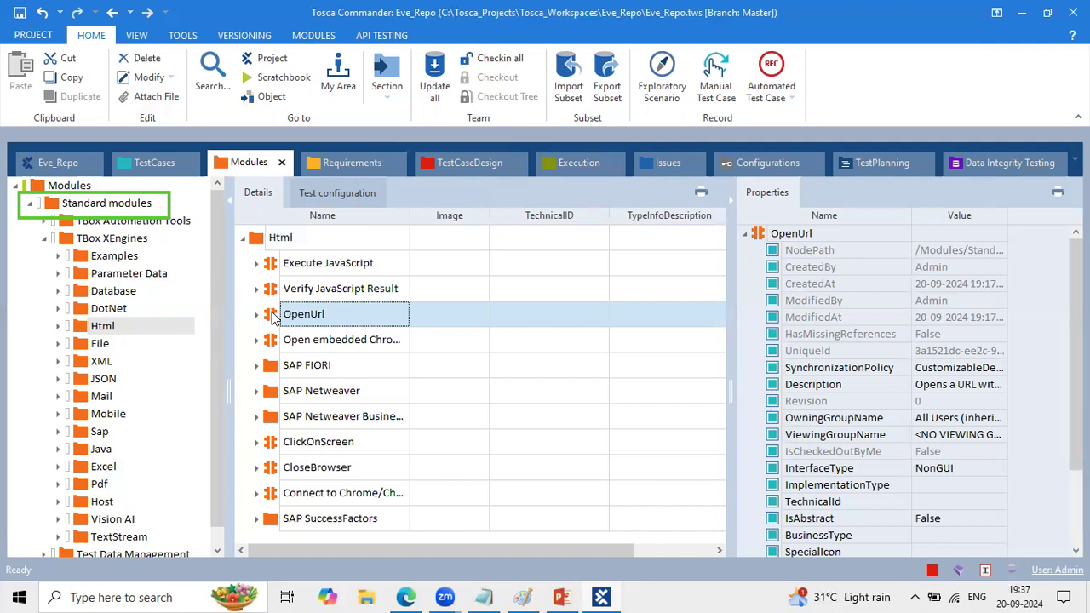
left_click_drag(320, 307, 242, 244)
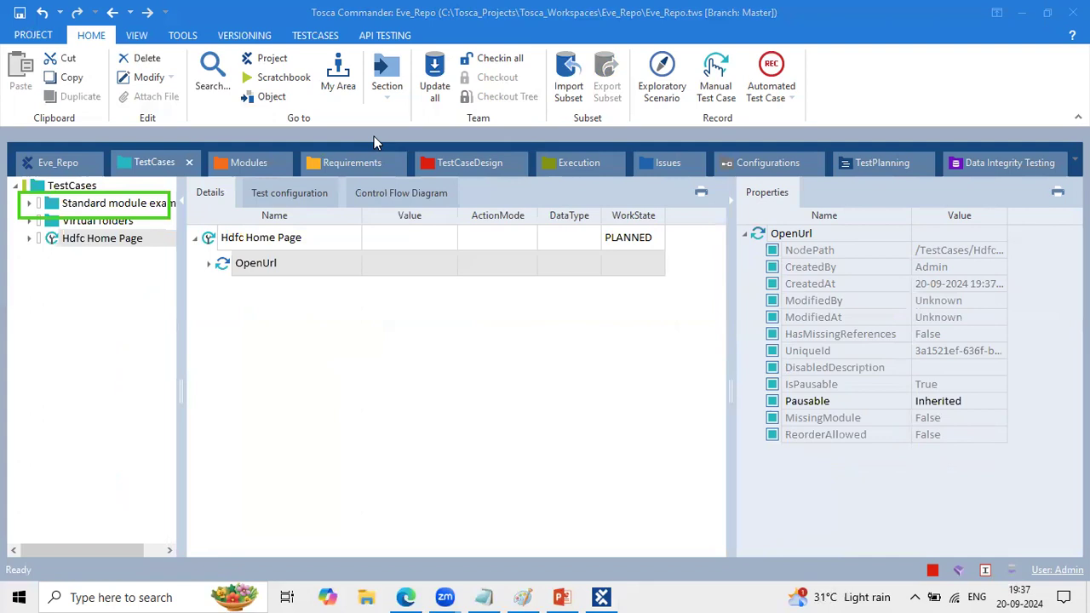
left_click_drag(162, 166, 257, 145)
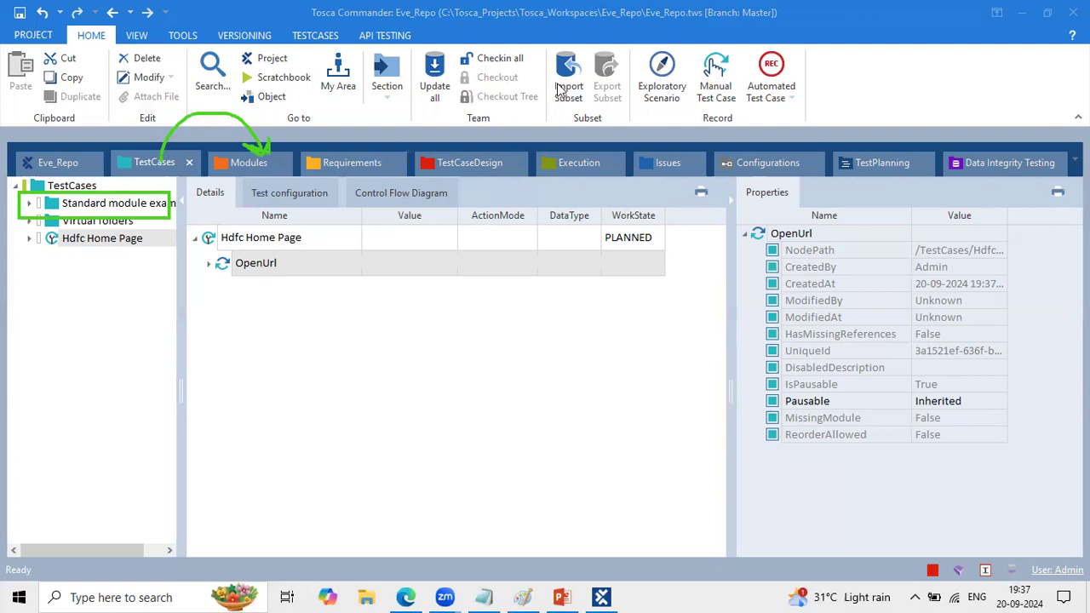
left_click(255, 161)
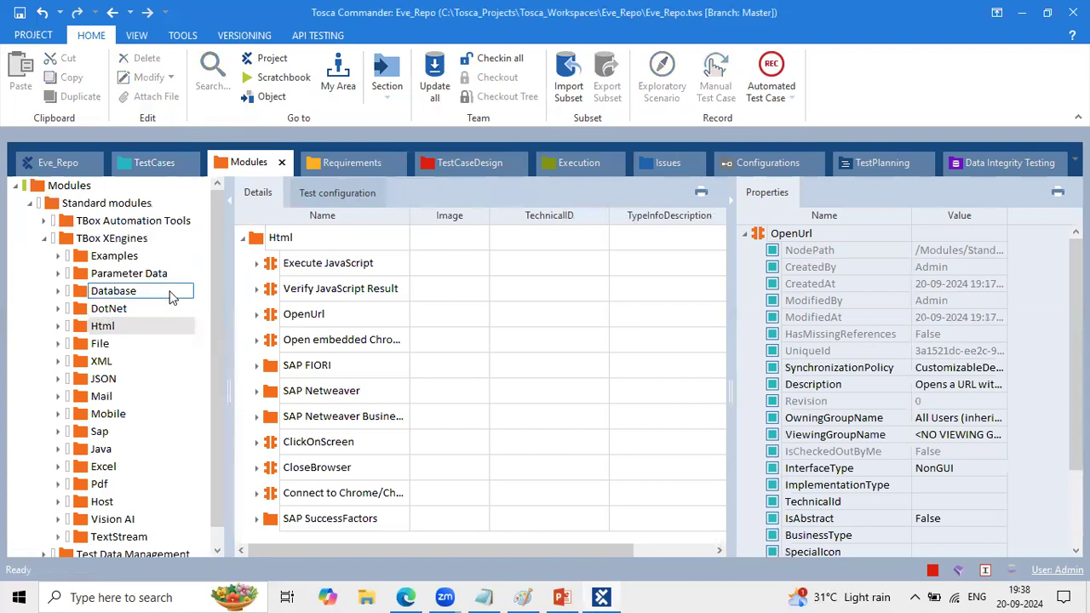
left_click(129, 164)
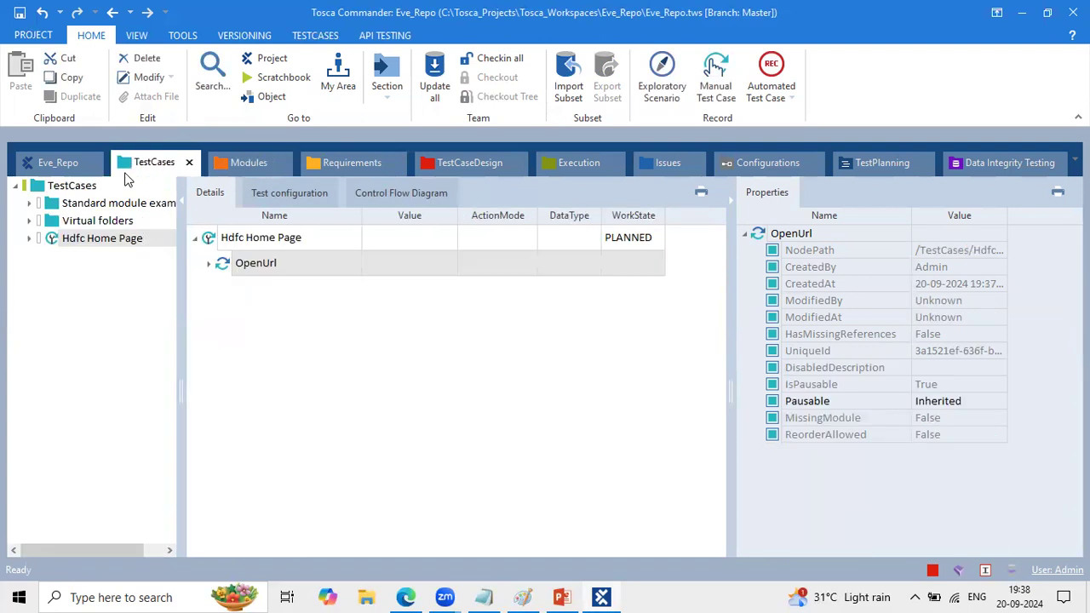
left_click(207, 263)
left_click(406, 293)
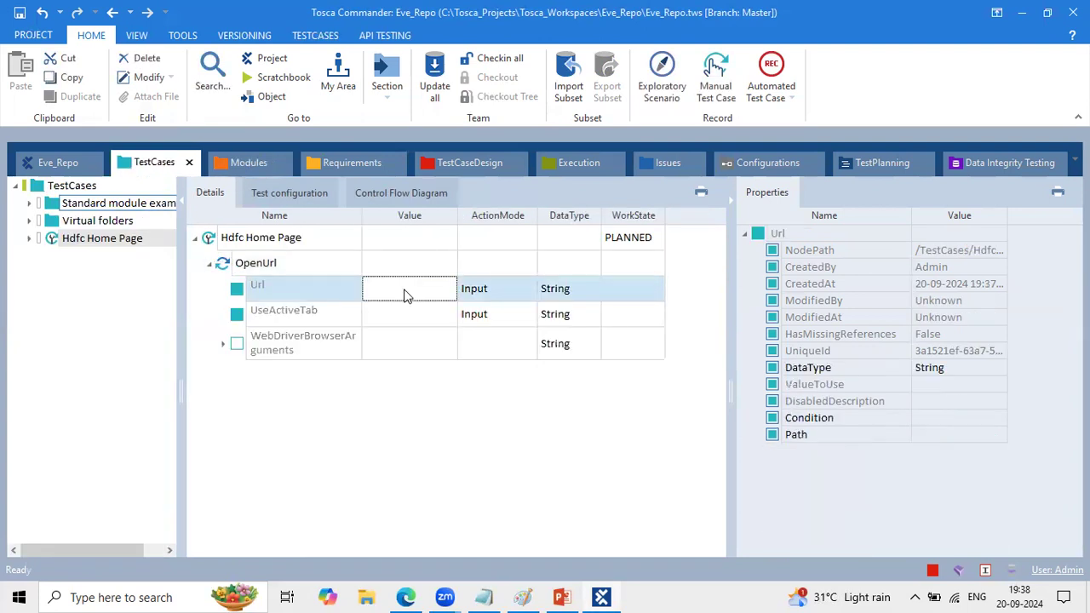
left_click(398, 594)
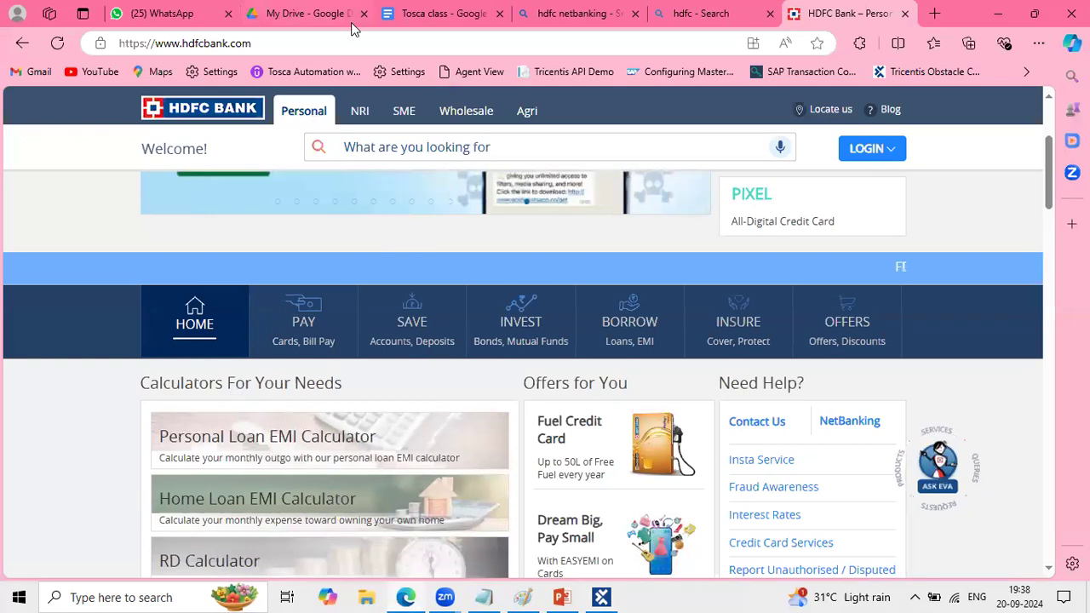
left_click(326, 43)
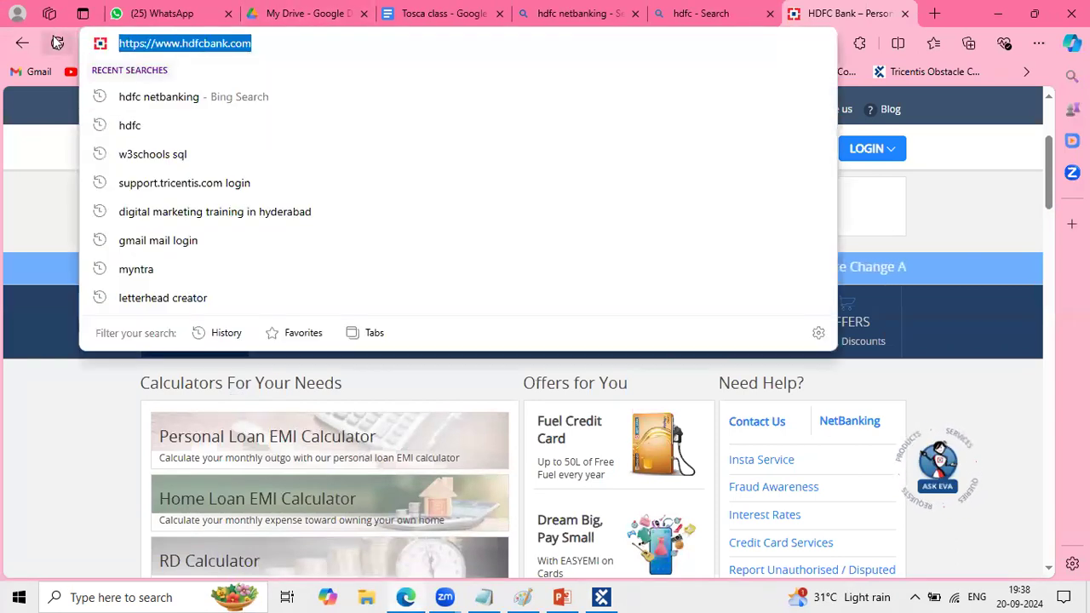
key("alt+Tab")
left_click(385, 288)
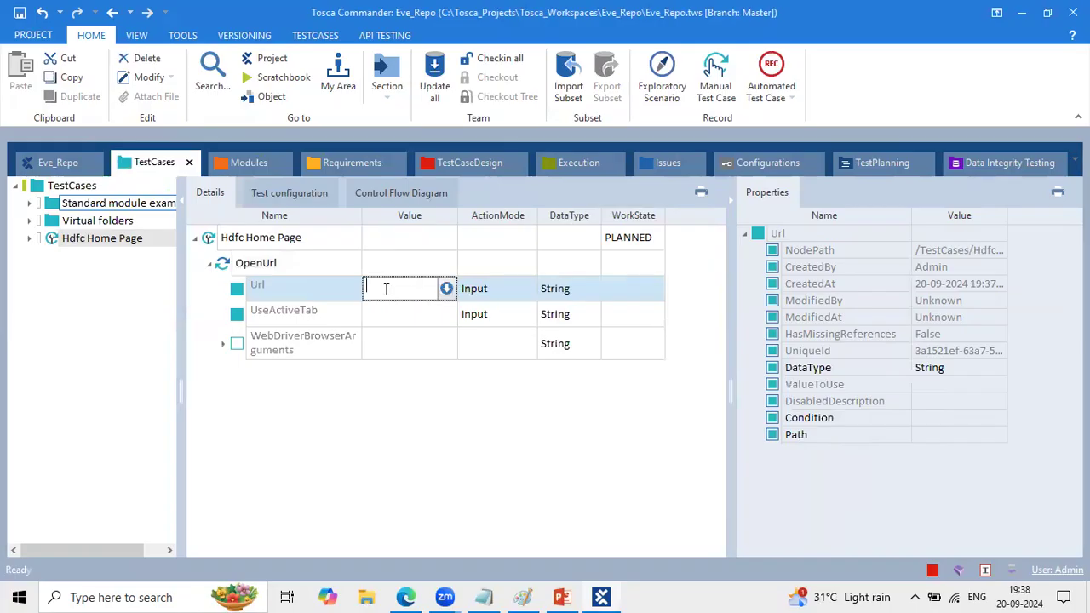
left_click(515, 446)
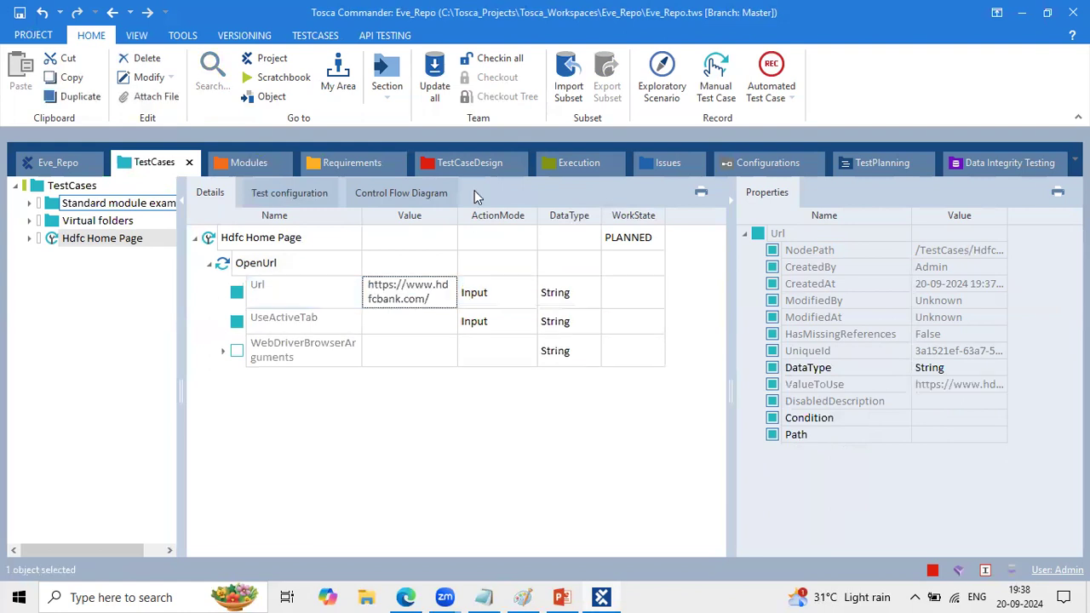
left_click_drag(456, 212, 541, 213)
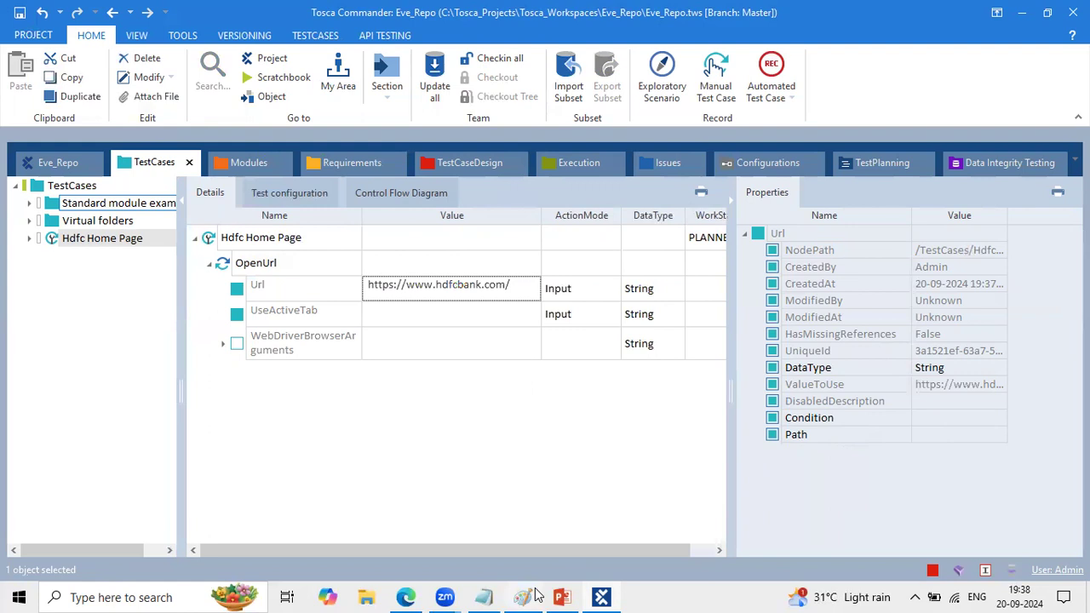
- Review the written test steps in Paint and the HDFC Bank home page in Edge, and return to Tosca Commander
mouse_move(536, 594)
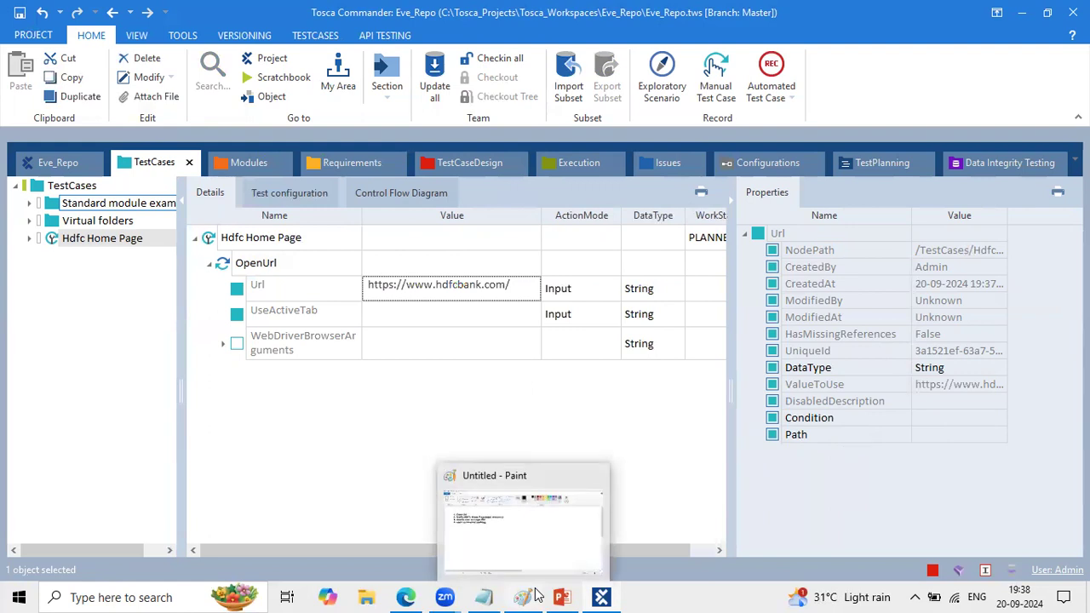
left_click(536, 594)
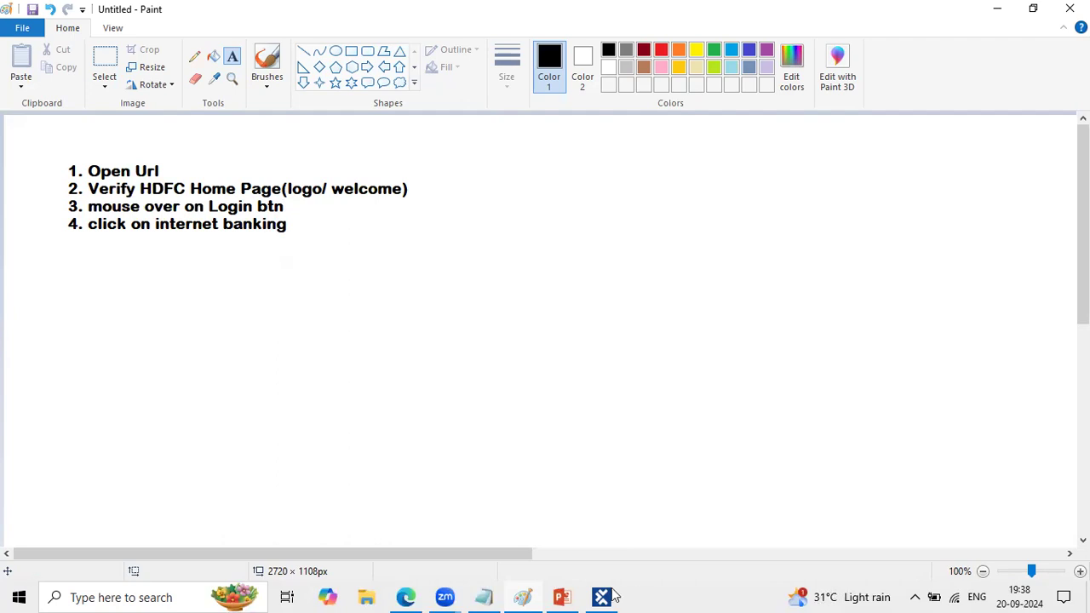
mouse_move(417, 596)
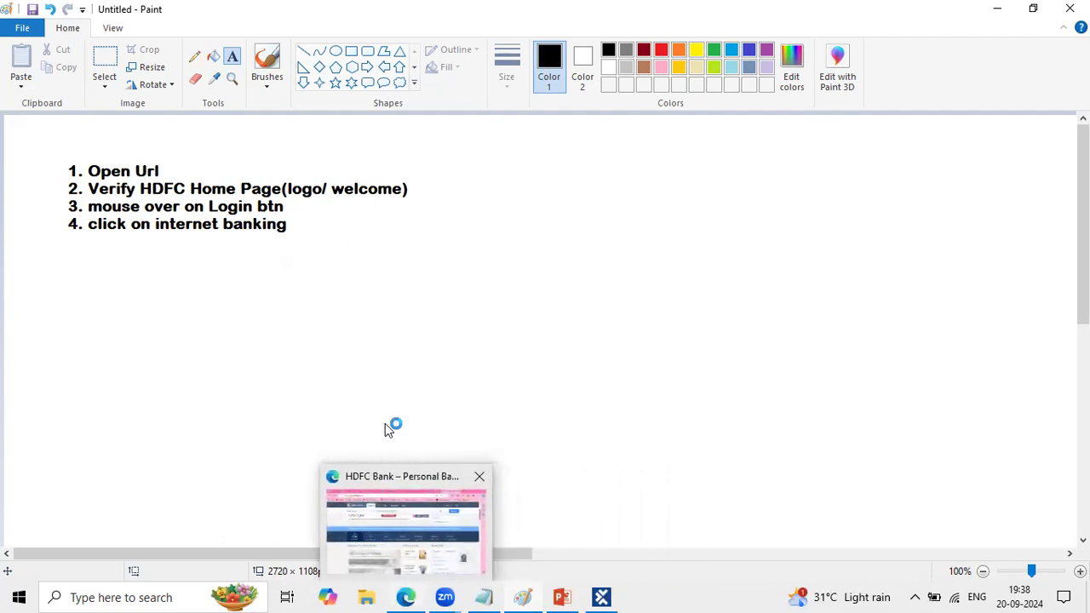
left_click(417, 522)
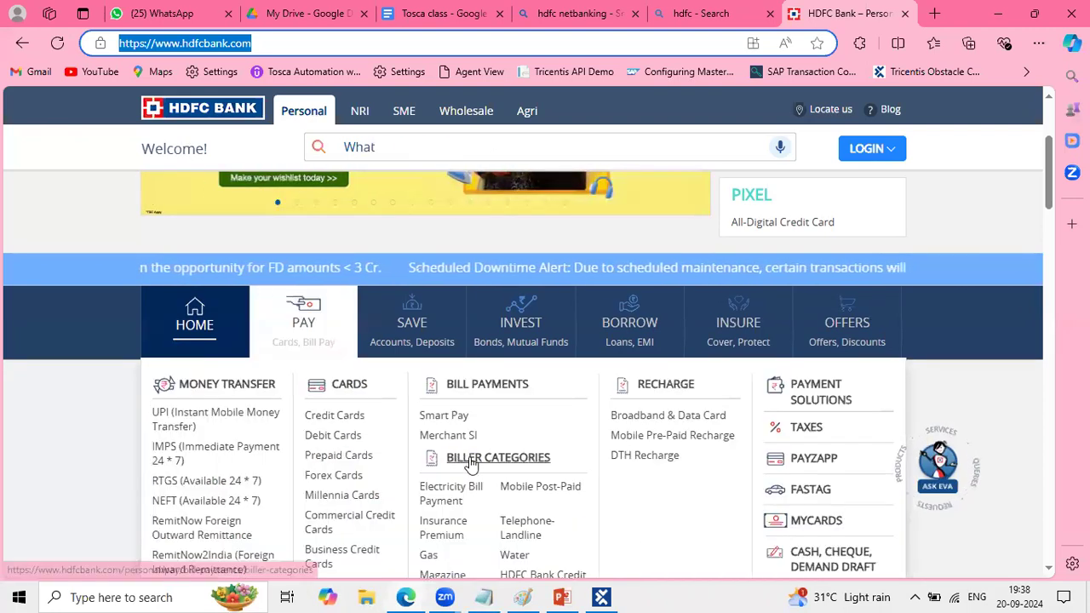
left_click(604, 597)
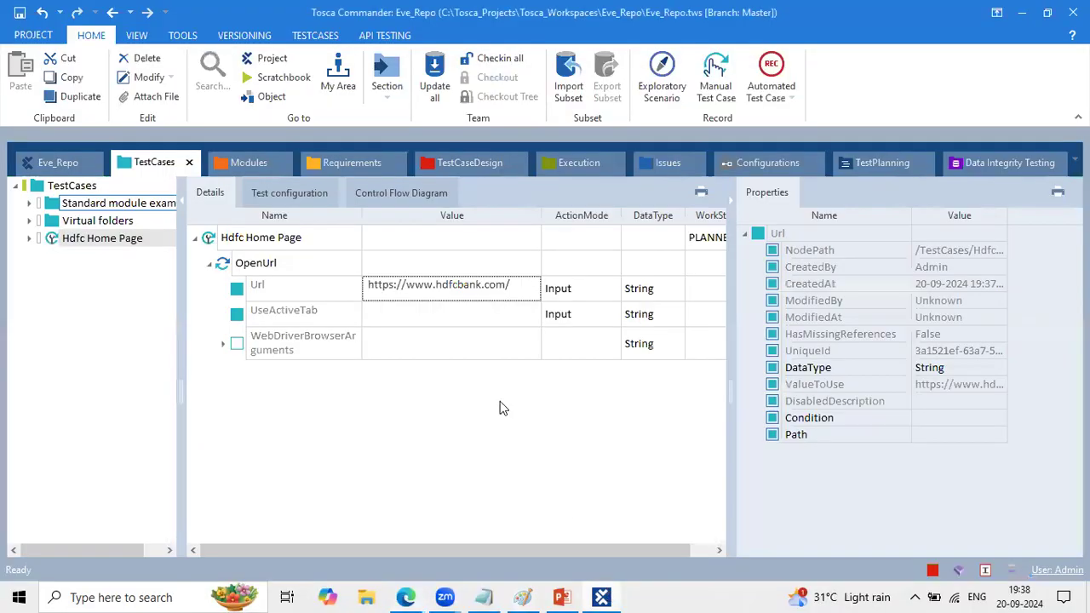
- Show the Modules section, collapse TBox XEngines and Standard modules, and start an application scan on the Modules folder
left_click(249, 162)
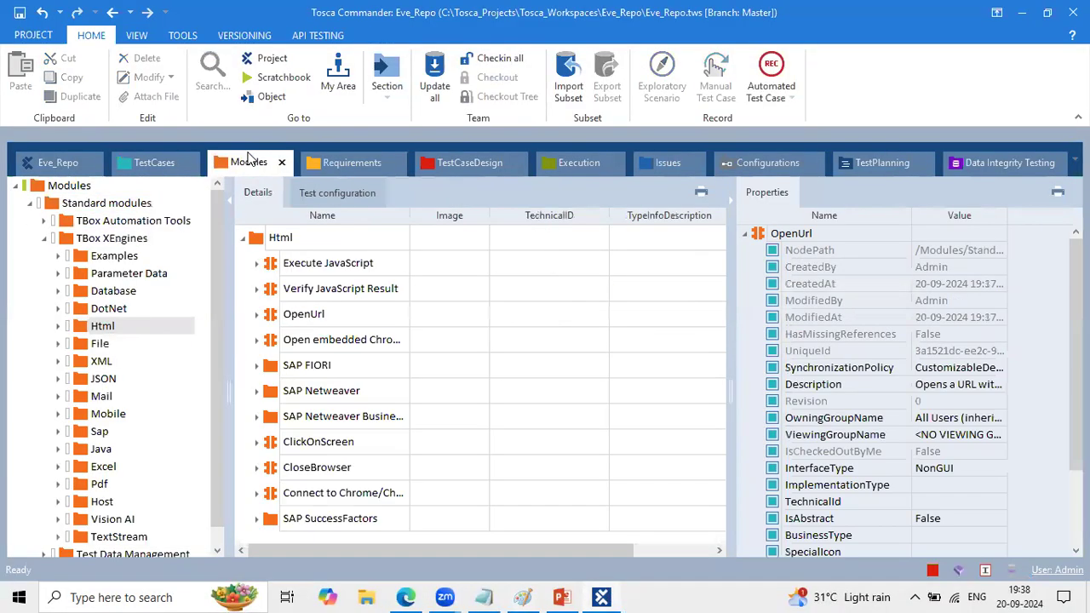
left_click(43, 239)
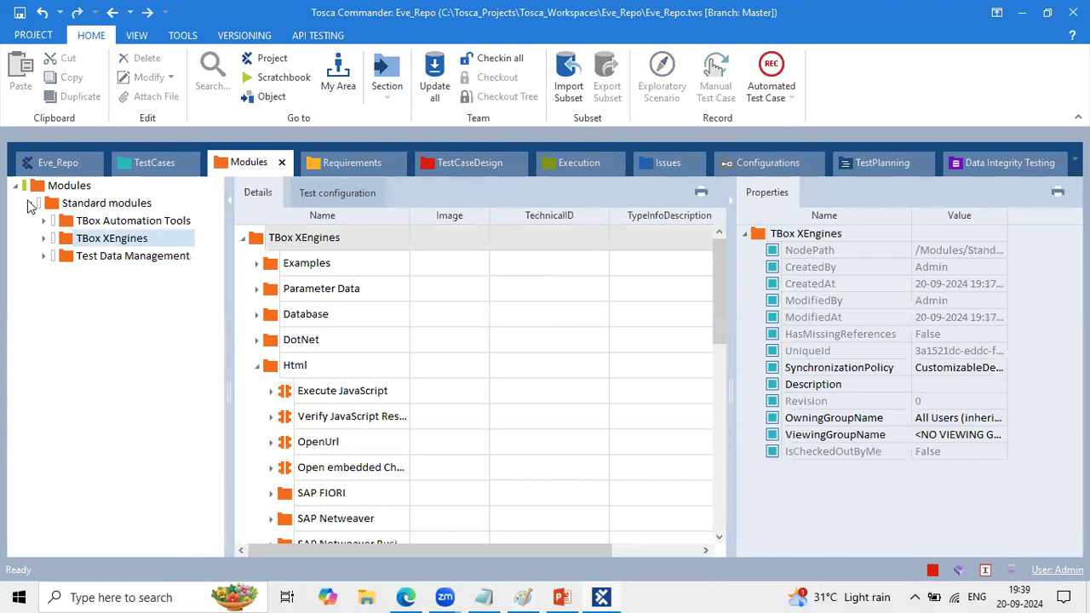
left_click(30, 205)
left_click(42, 188)
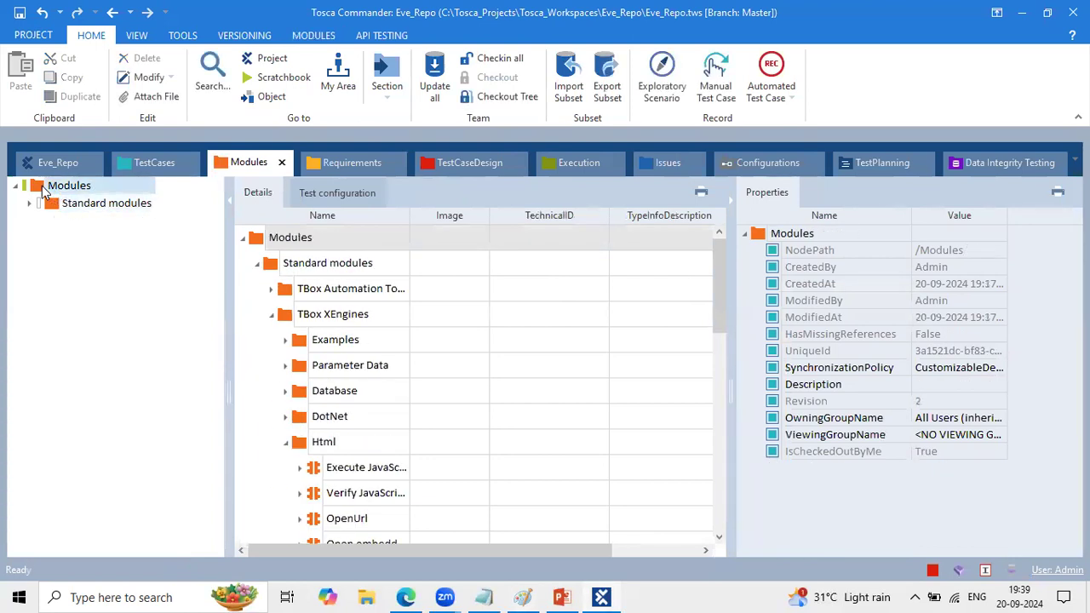
right_click(43, 189)
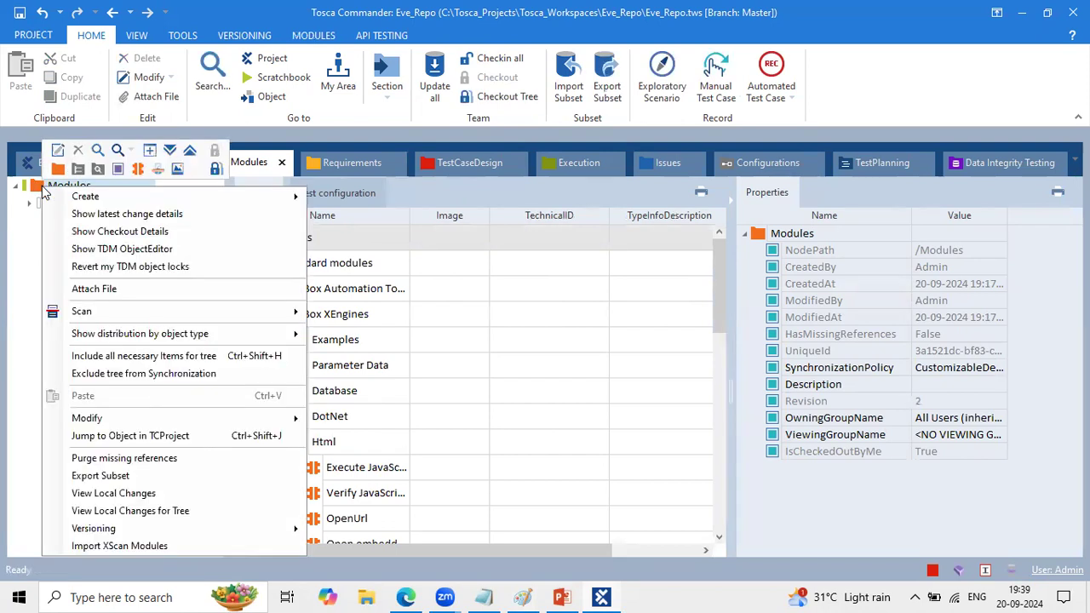
mouse_move(238, 316)
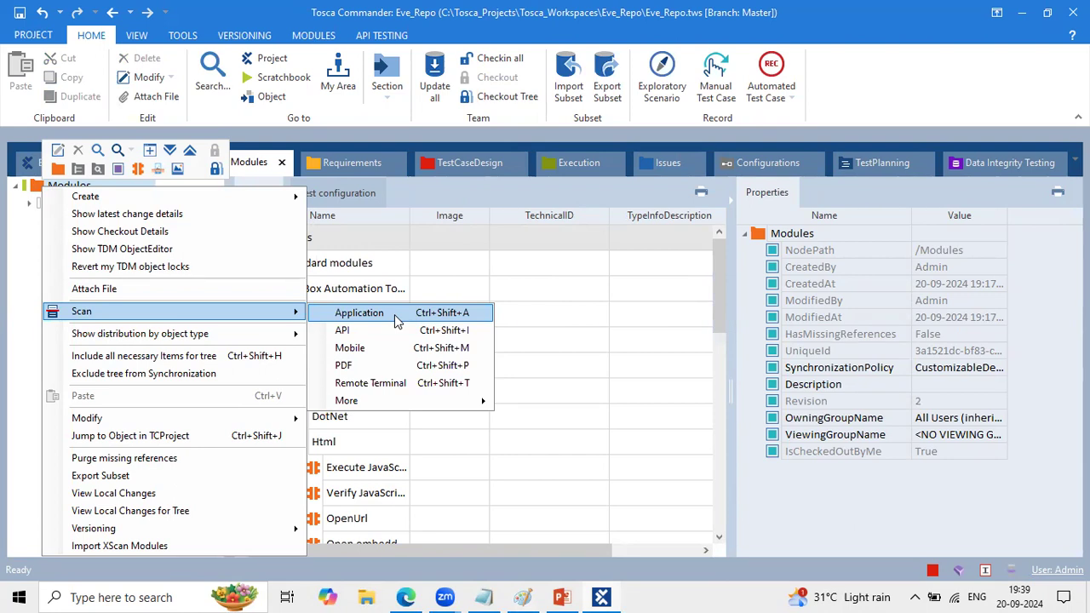
left_click(394, 314)
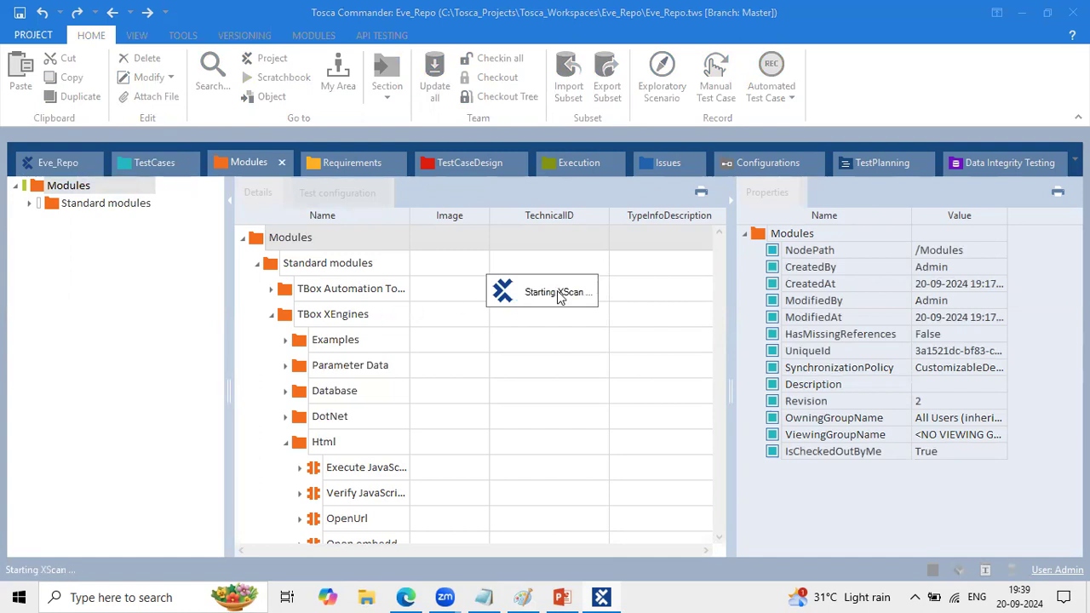
- Scan the HDFC Bank browser window with XScan and look through the list of its controls
left_click(561, 593)
left_click(561, 593)
left_click(523, 597)
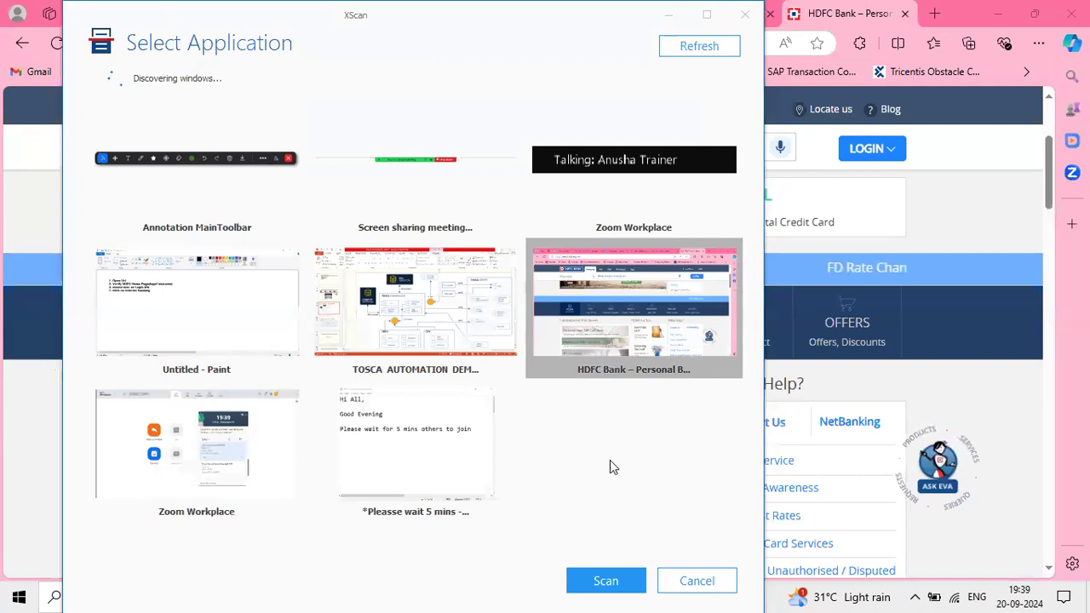
left_click(604, 582)
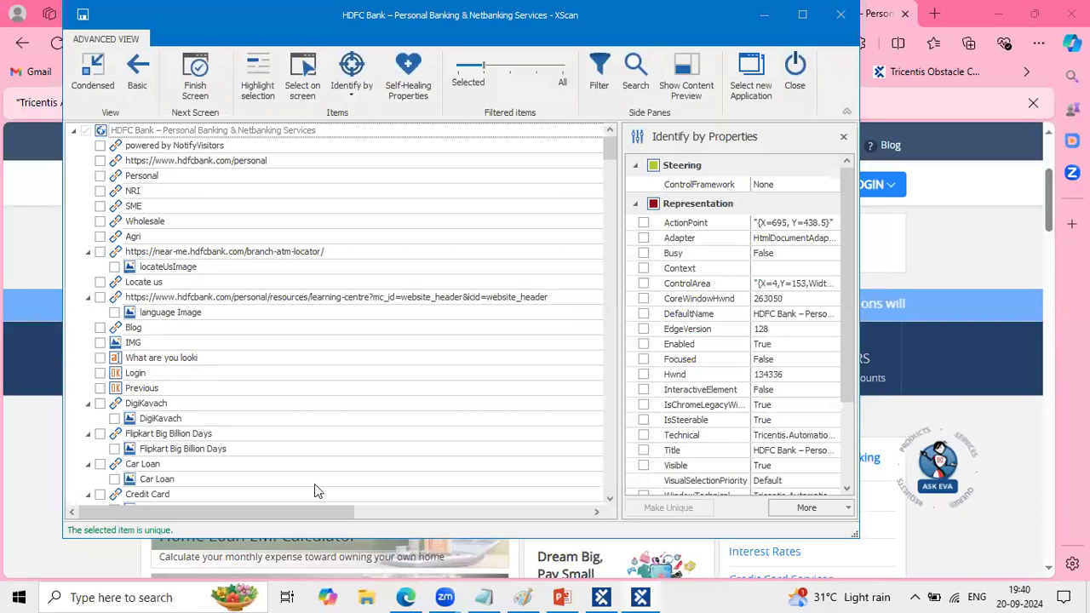
scroll(316, 488, "down", 2)
scroll(275, 309, "up", 2)
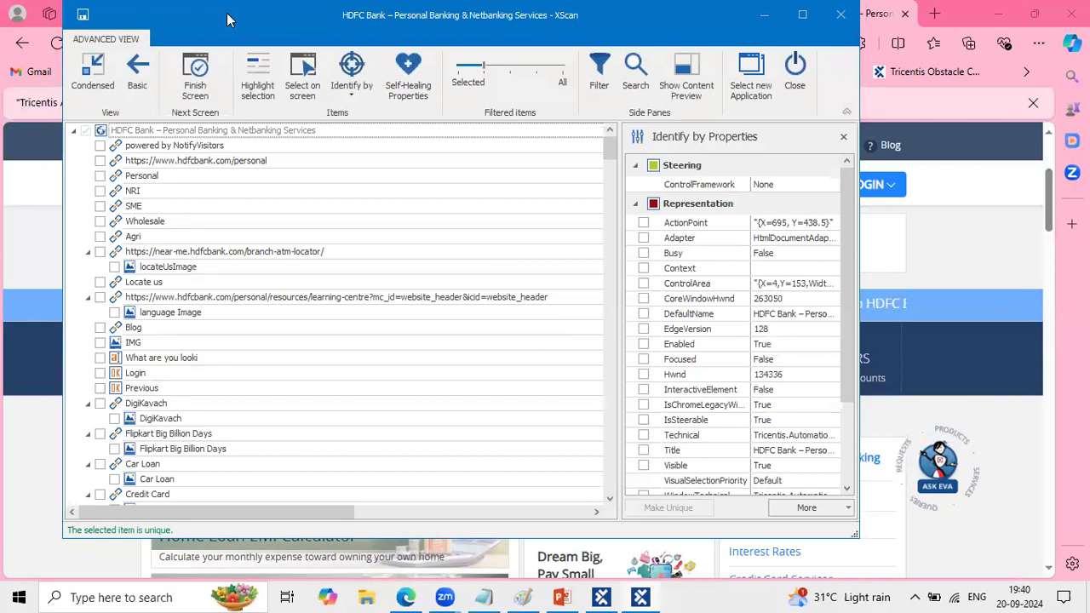
- Pick the HDFC Bank logo link with Select on screen, moving the XScan window clear of the page header
left_click_drag(228, 19, 275, 213)
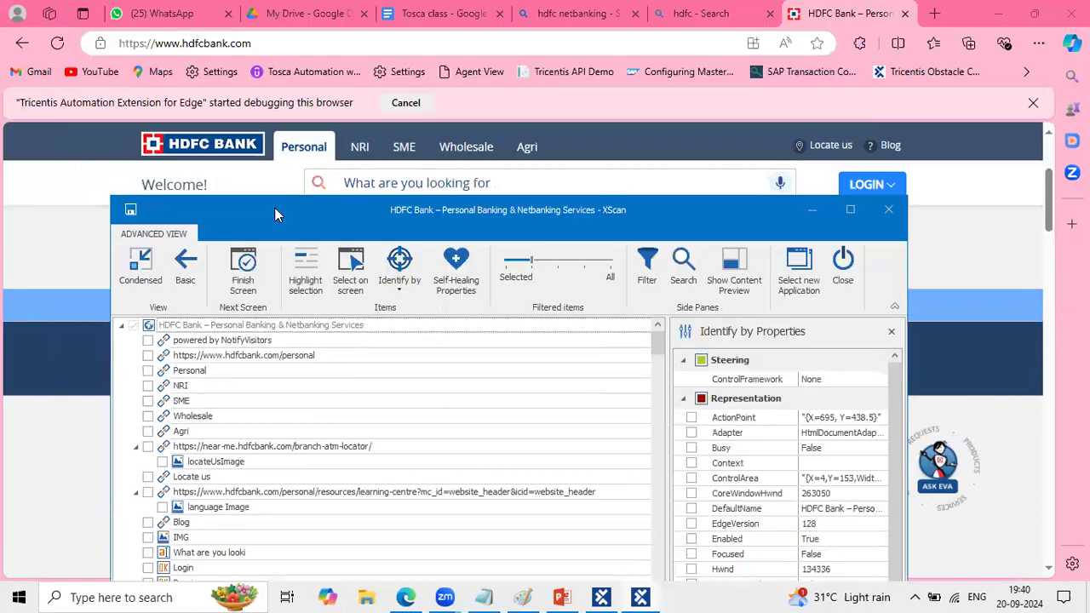
left_click(351, 271)
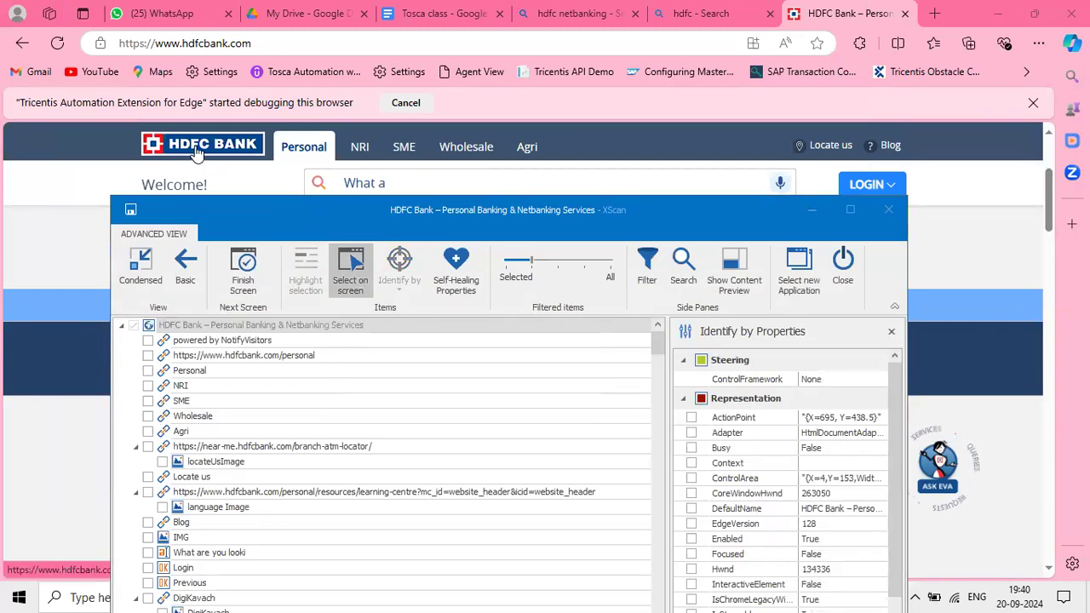
left_click(193, 142)
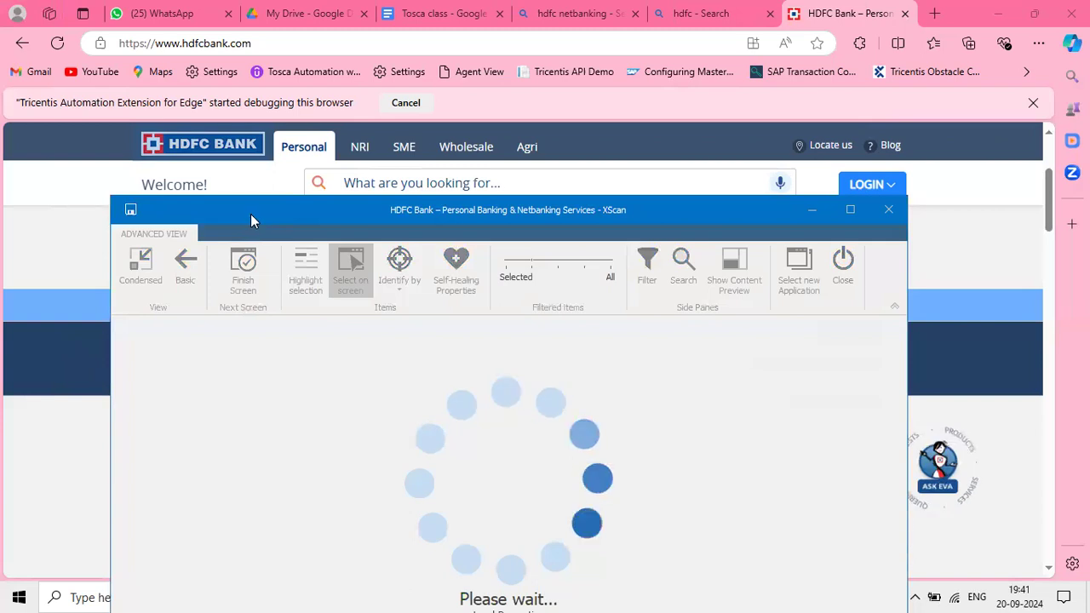
left_click_drag(255, 211, 436, 72)
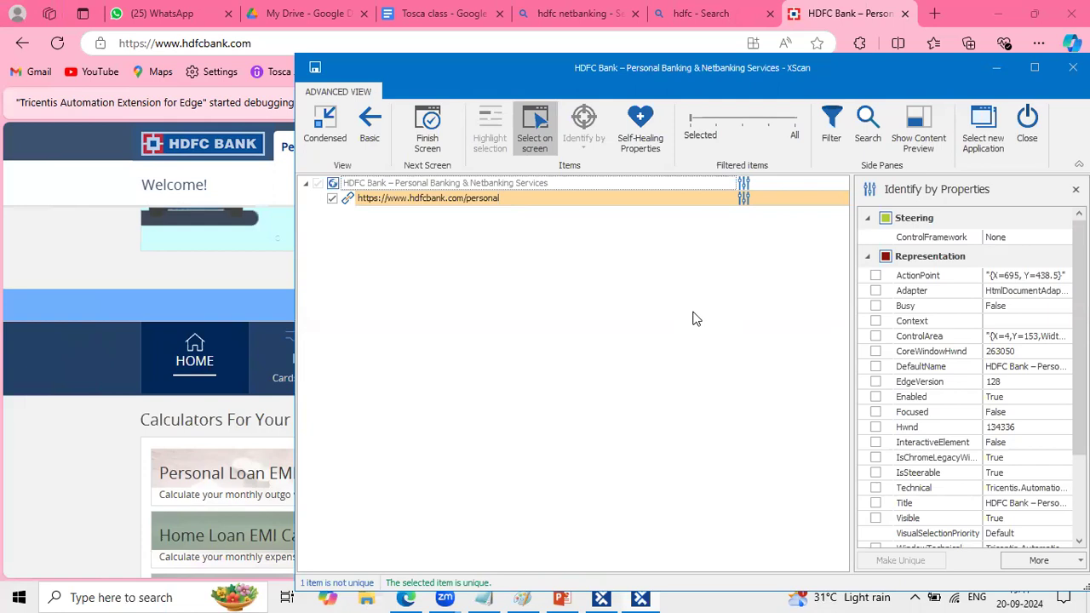
- Pick the Welcome! text on the page as a scan item and widen the item filter to locate it among the controls
left_click(550, 129)
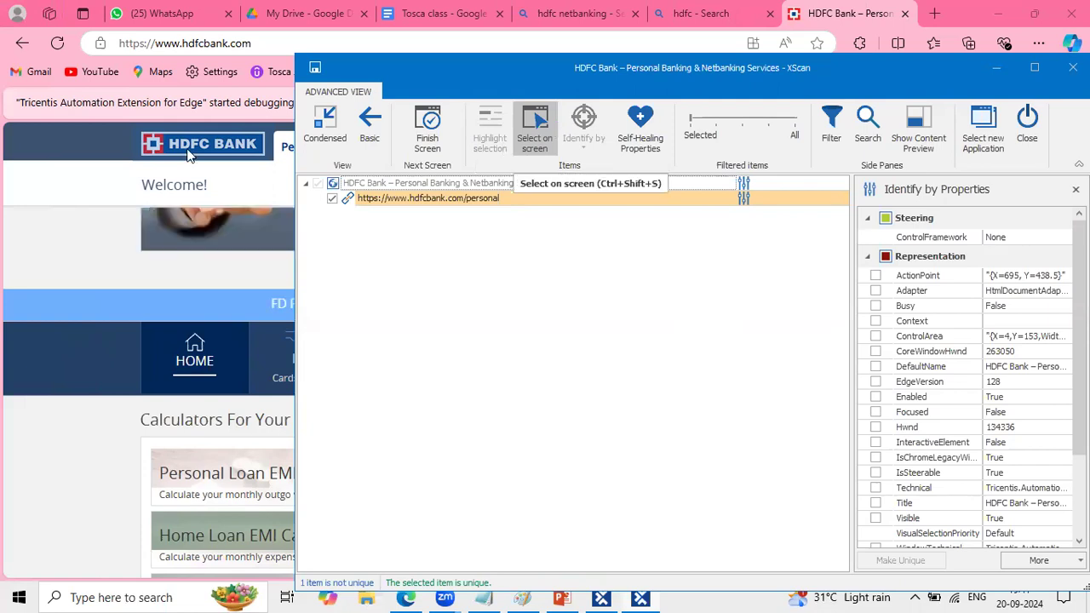
left_click(147, 184)
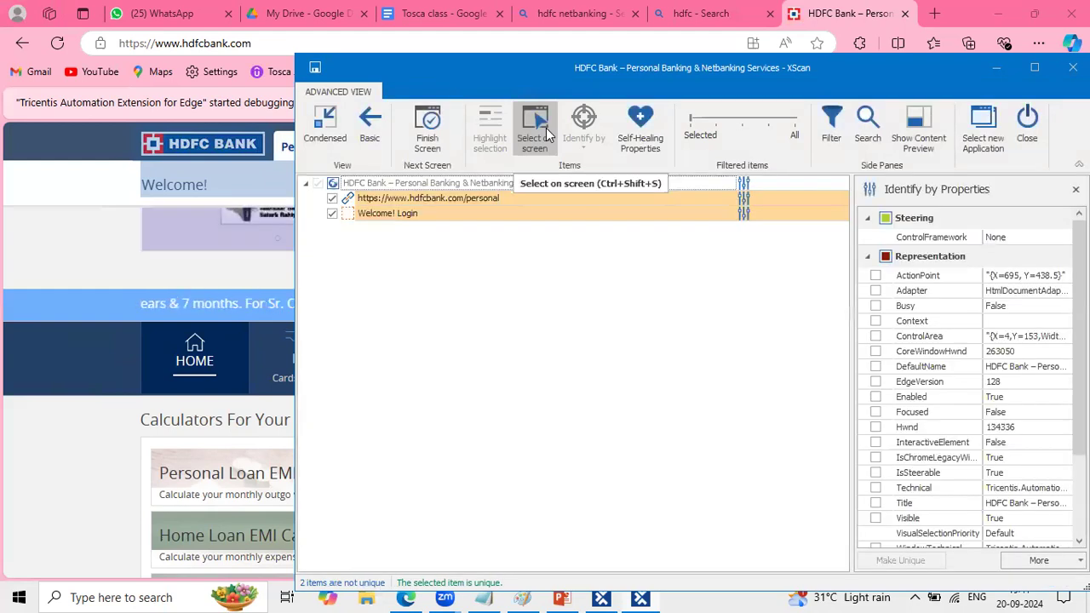
left_click(715, 119)
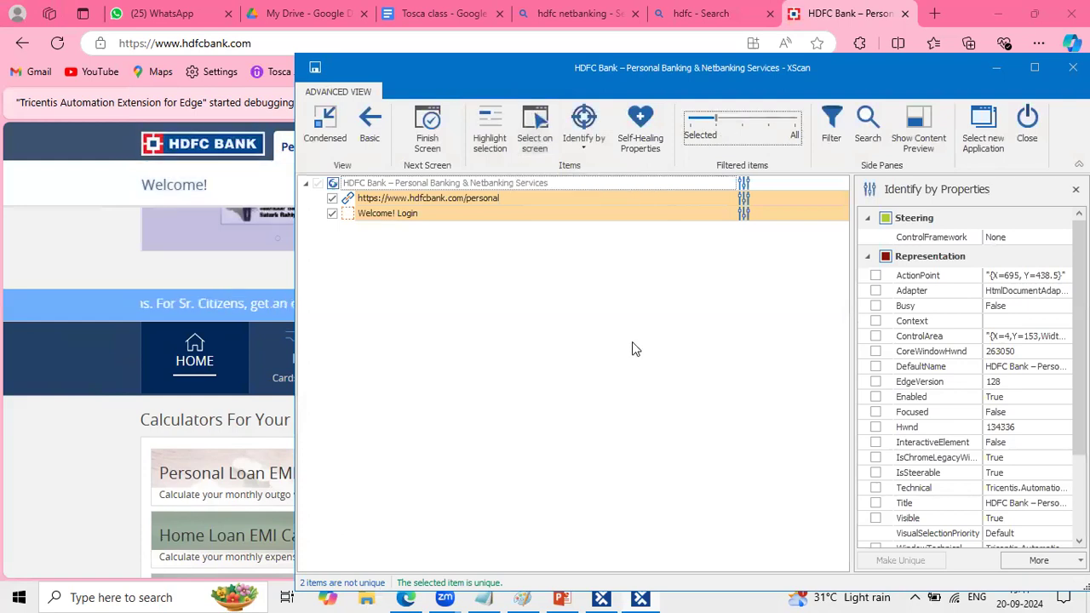
scroll(617, 371, "down", 5)
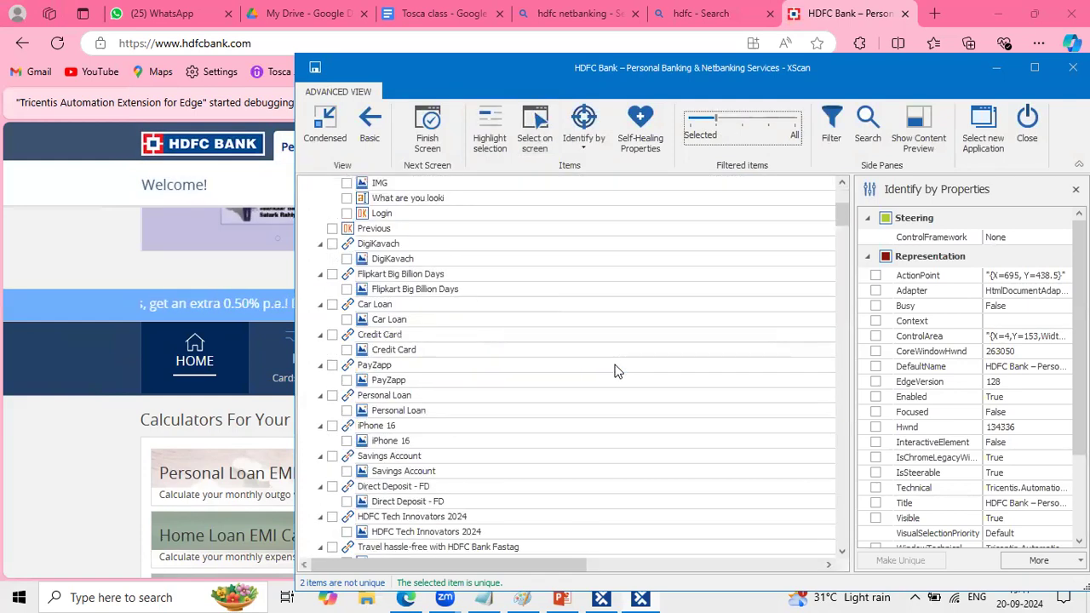
scroll(617, 371, "up", 2)
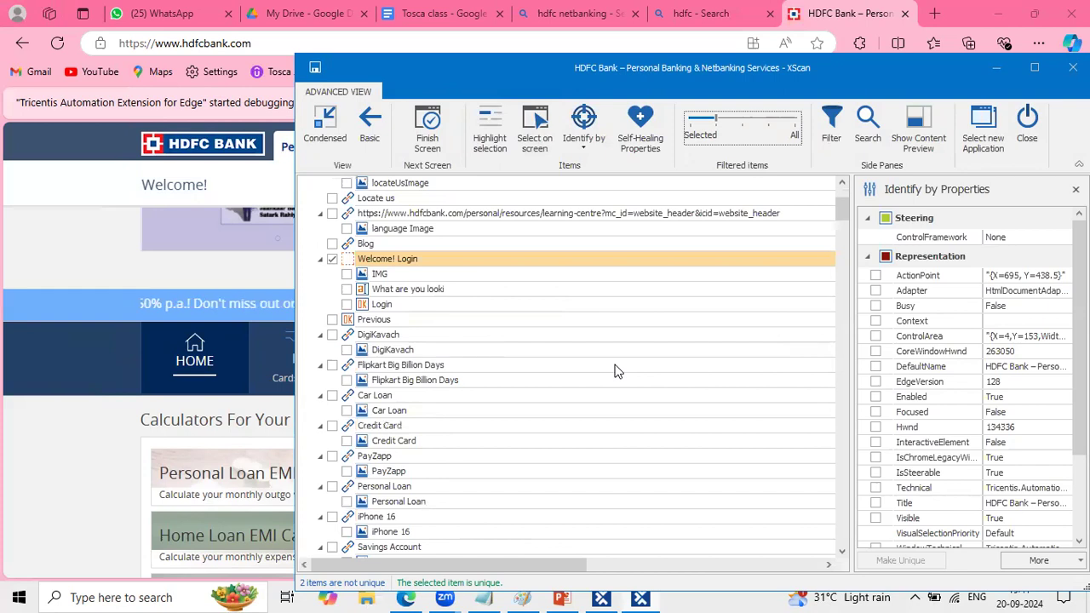
- Add the page's LOGIN button to the scan items with Select on screen, moving the XScan window clear of the page header
scroll(617, 371, "down", 1)
scroll(617, 371, "down", 1)
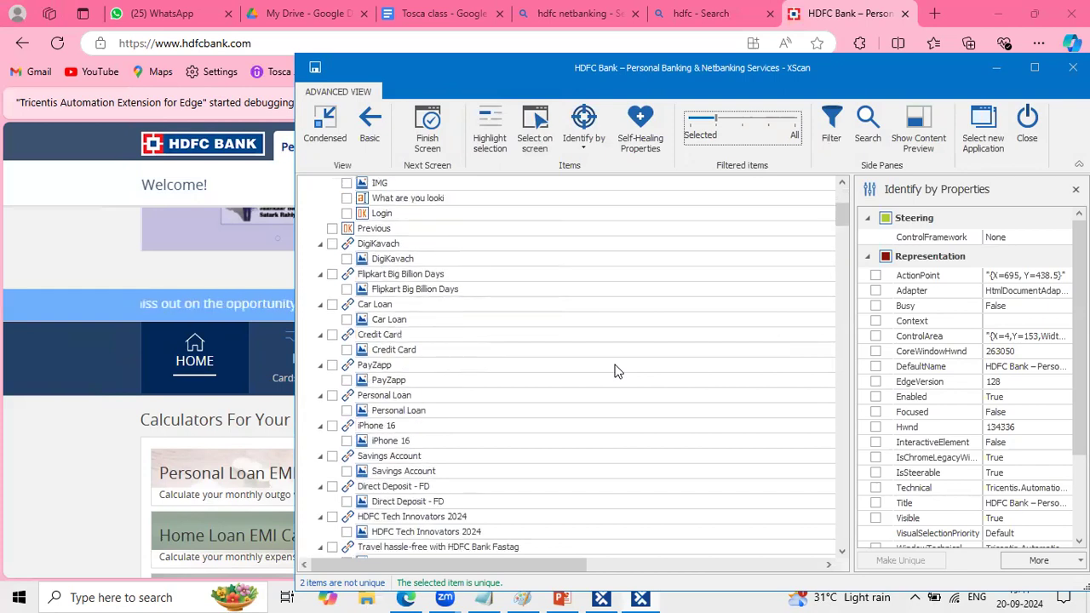
scroll(616, 370, "down", 4)
scroll(596, 364, "up", 9)
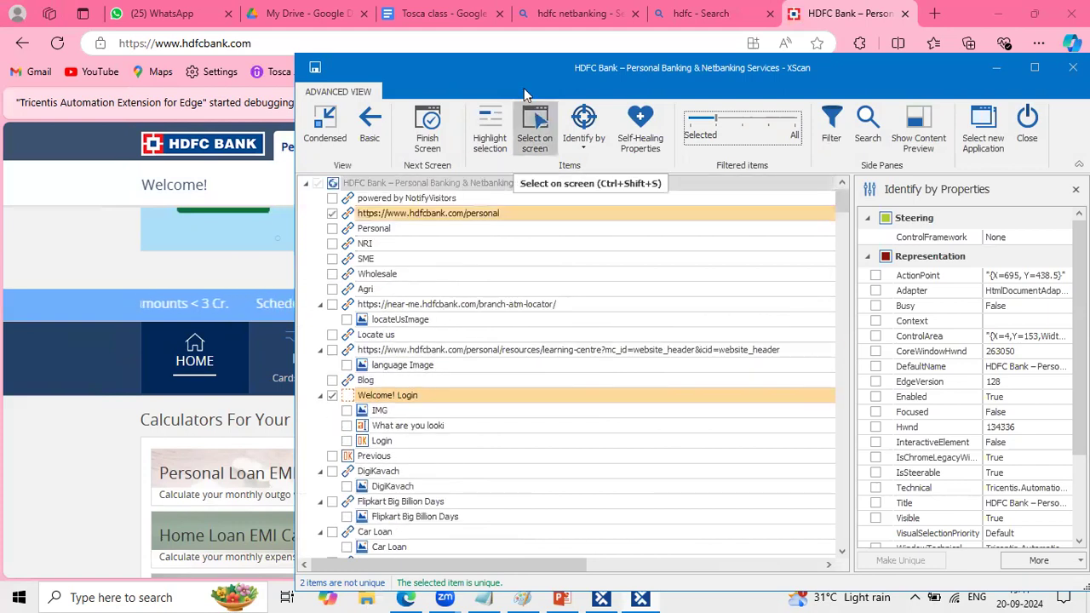
left_click_drag(518, 82, 457, 273)
left_click(406, 292)
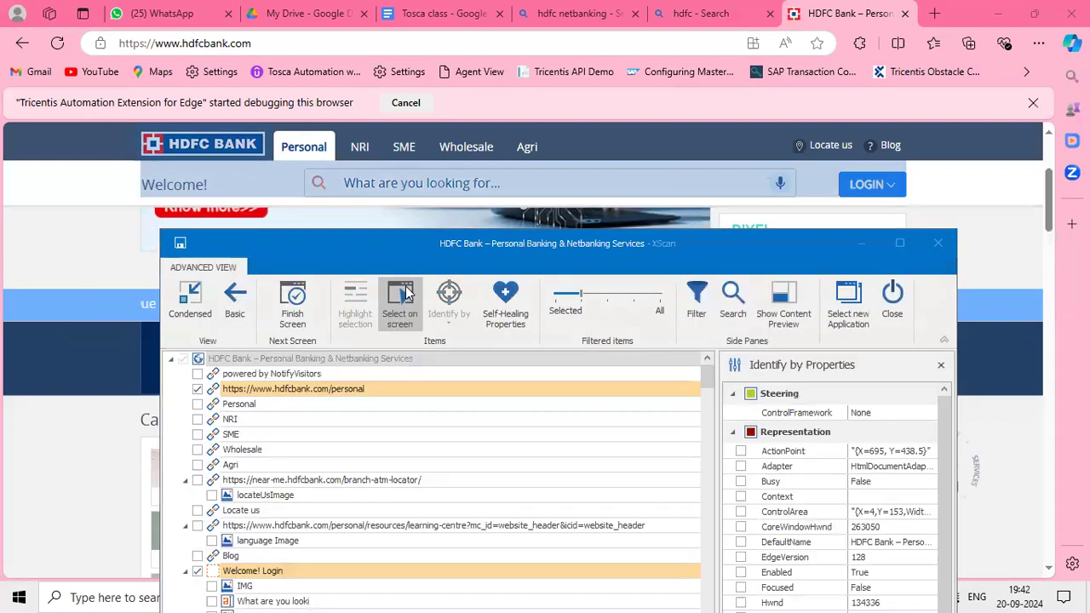
left_click(887, 187)
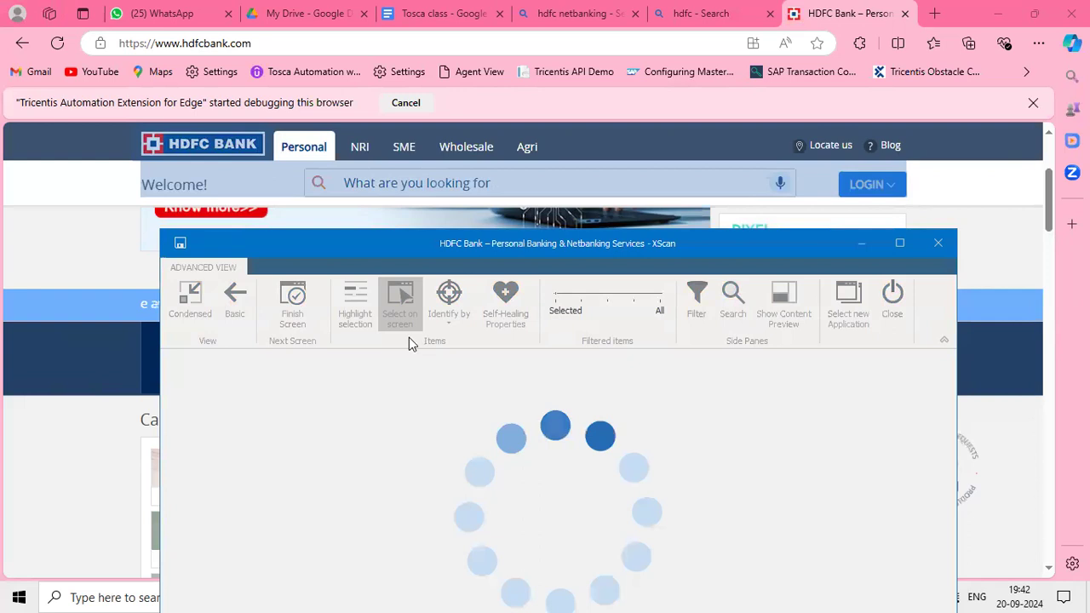
left_click(394, 311)
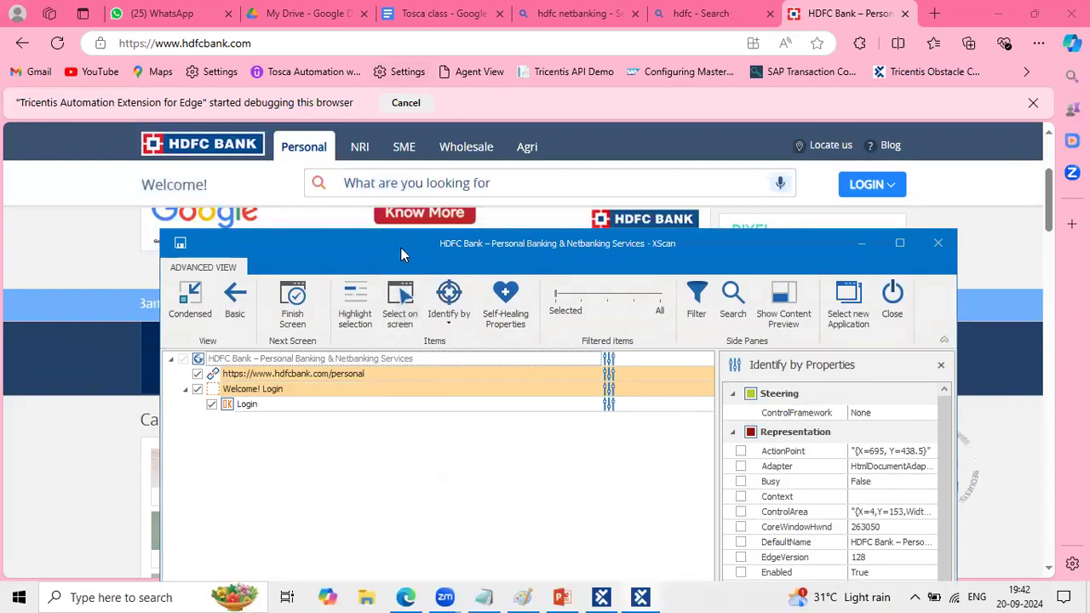
- Maximize the XScan window and widen the Identify by Properties area to inspect the logo link and Welcome! Login items
left_click_drag(400, 246, 388, 46)
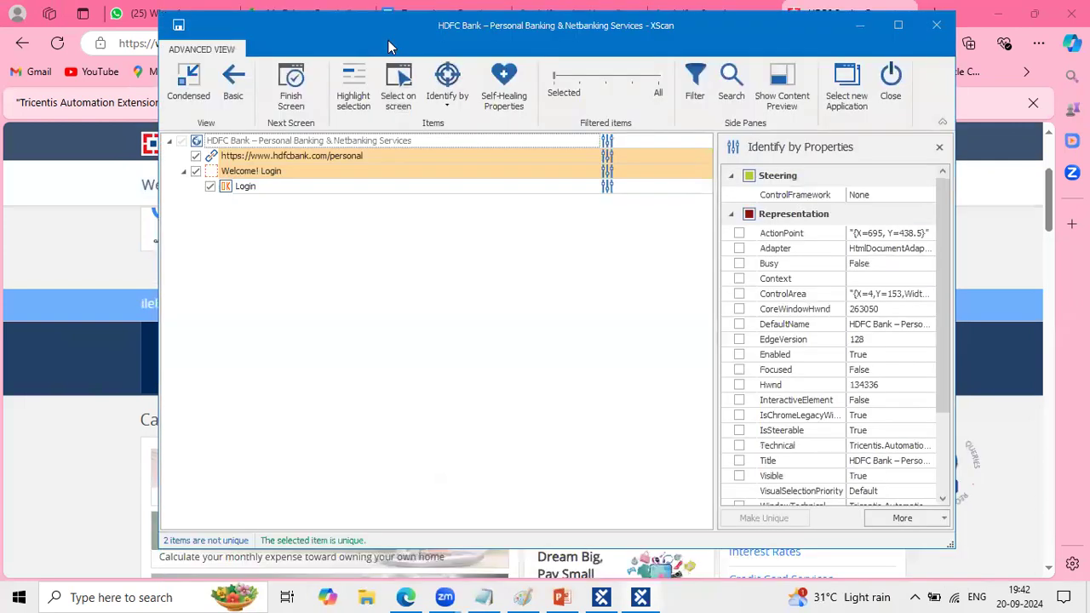
double_click(388, 40)
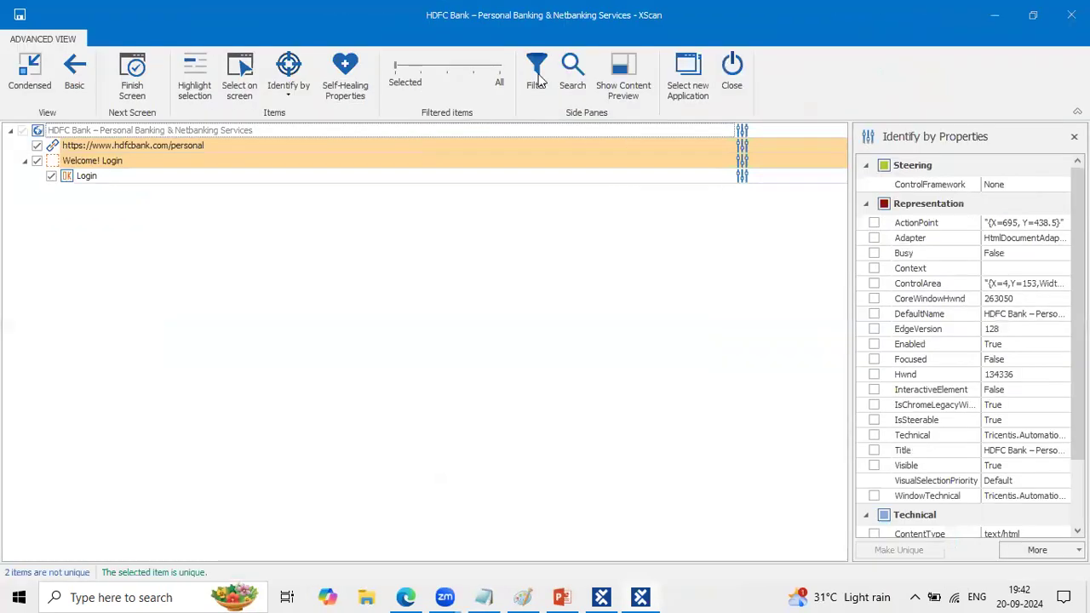
left_click(339, 144)
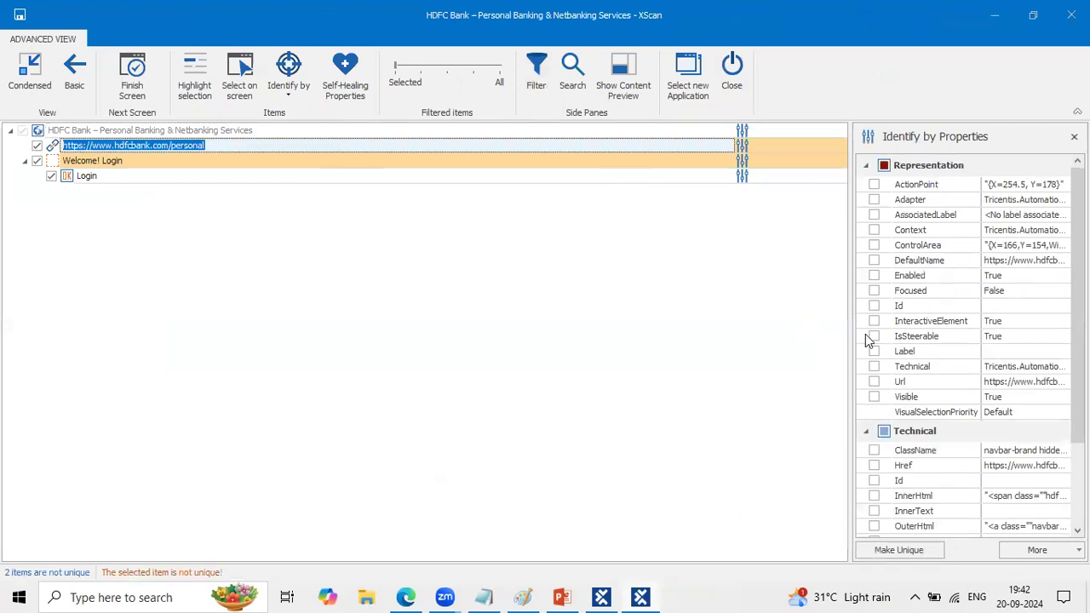
left_click_drag(850, 342, 673, 324)
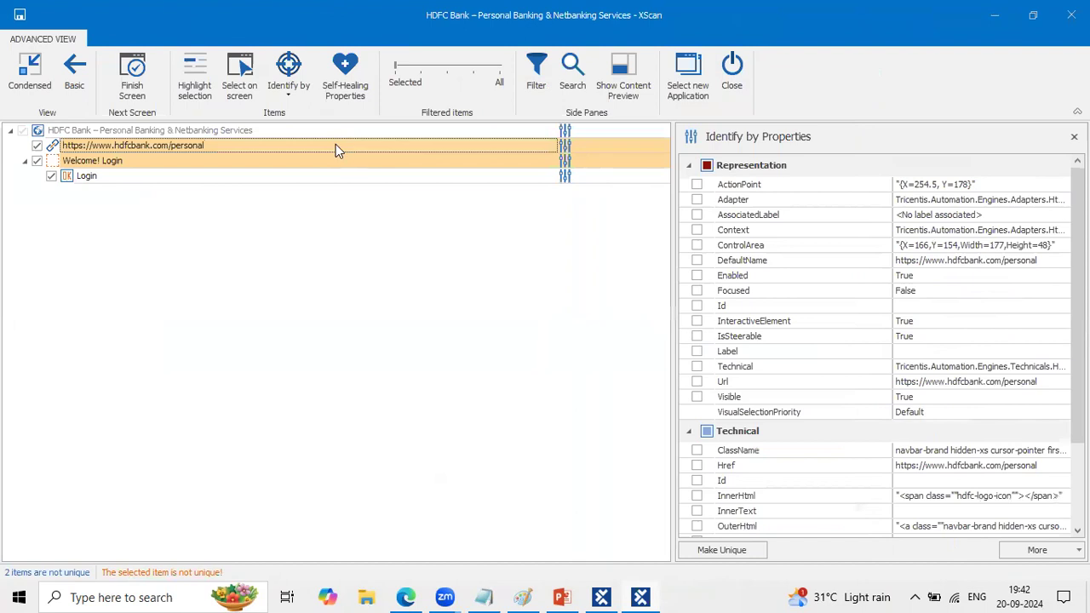
double_click(256, 160)
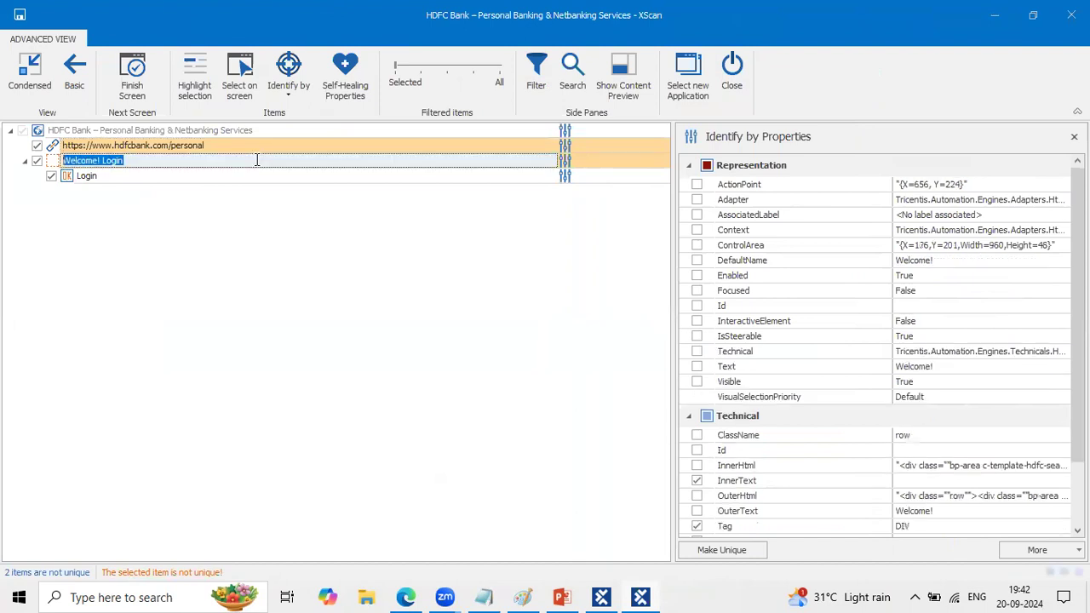
- Show all scanned items and choose the Welcome! element directly beneath Welcome! Login in place of its parent
left_click(492, 72)
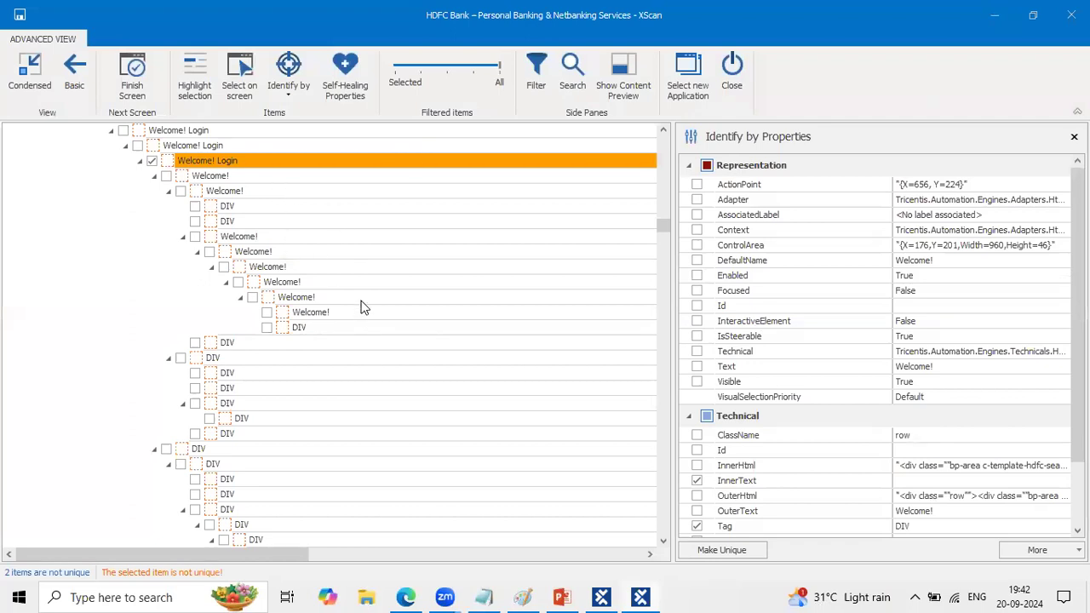
double_click(194, 177)
left_click(171, 181)
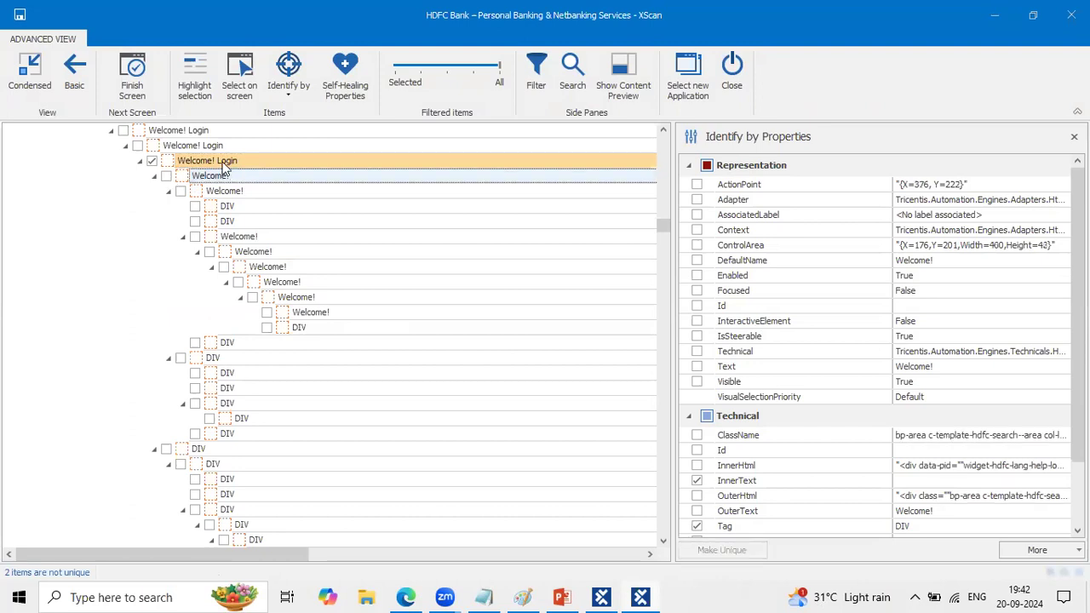
left_click(166, 175)
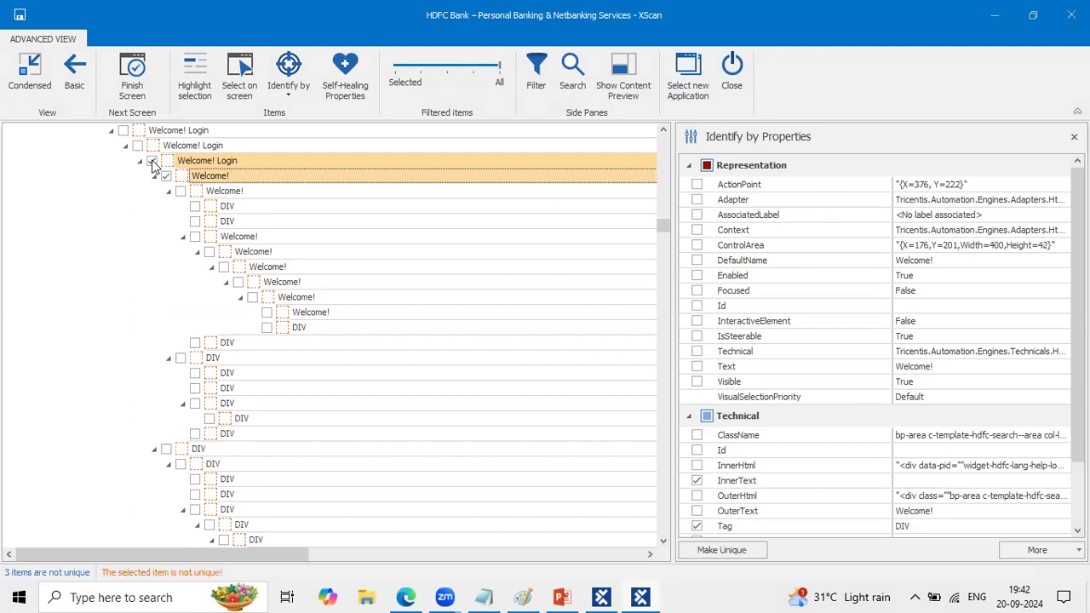
left_click(153, 162)
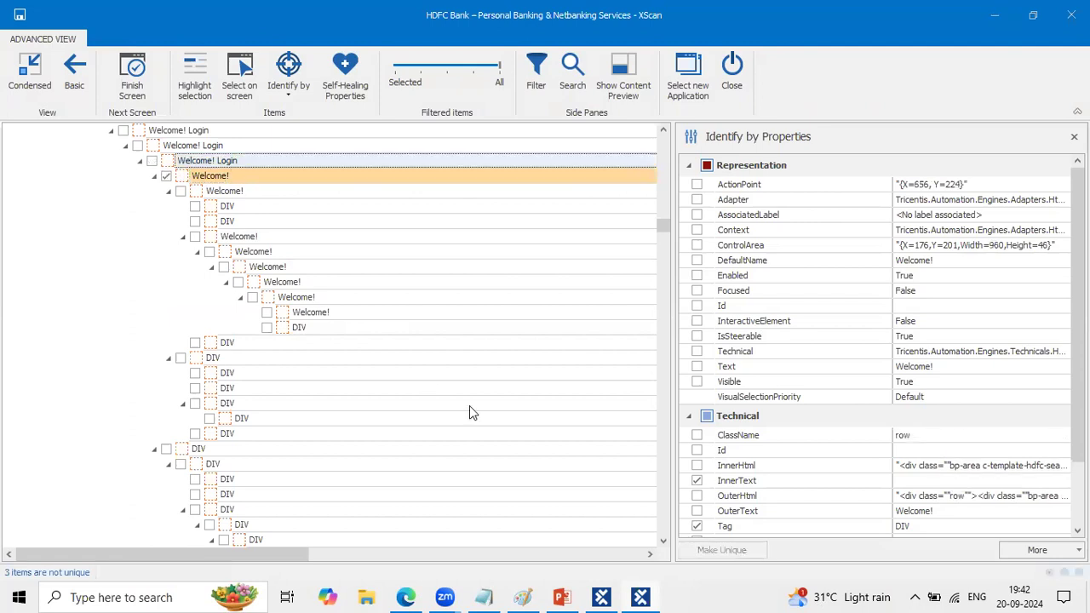
- Check the Welcome! text on the HDFC page in the browser and return to XScan
left_click(404, 596)
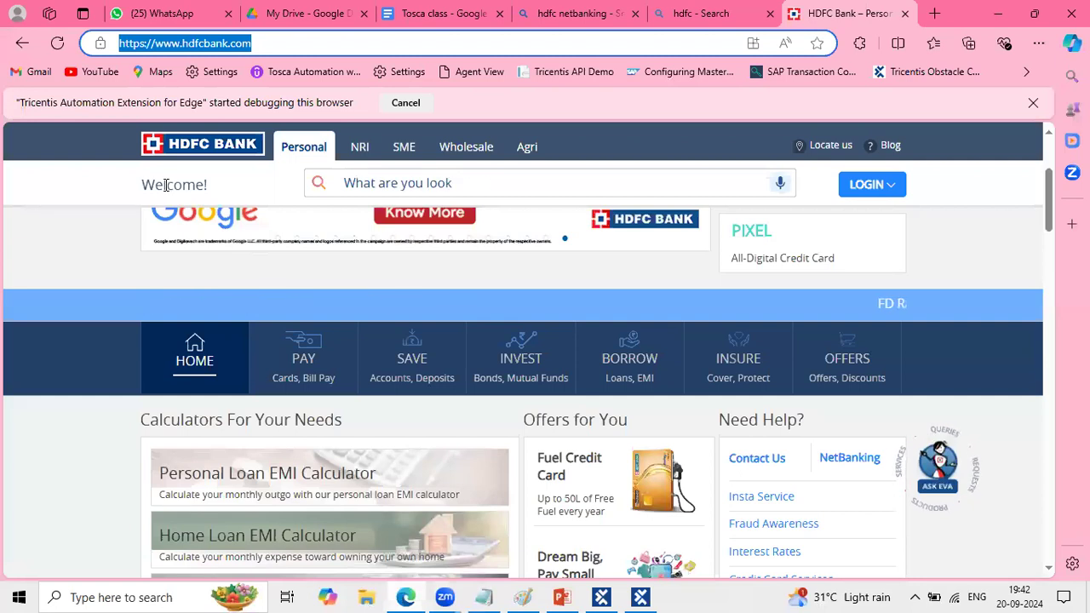
left_click_drag(145, 185, 208, 185)
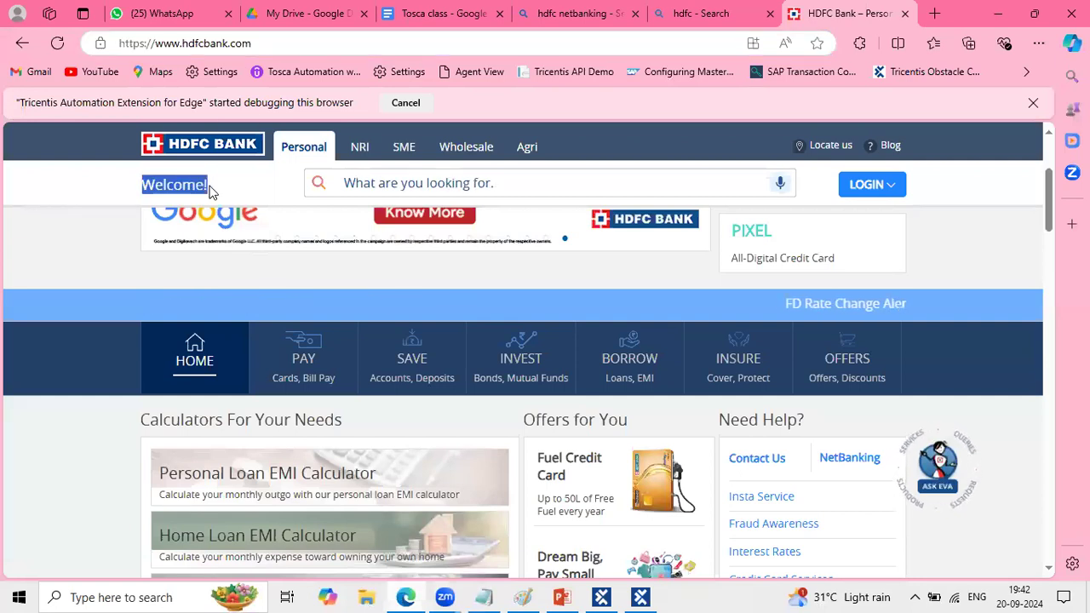
left_click(639, 597)
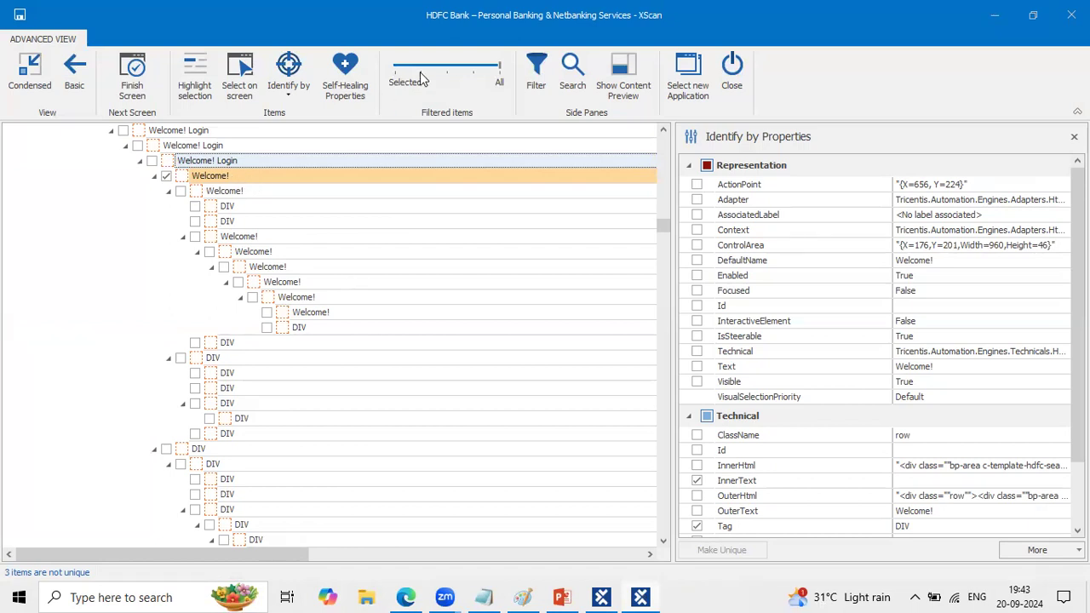
- Return to the start of the item tree and narrow the item filter to one level above Selected
scroll(516, 204, "up", 3)
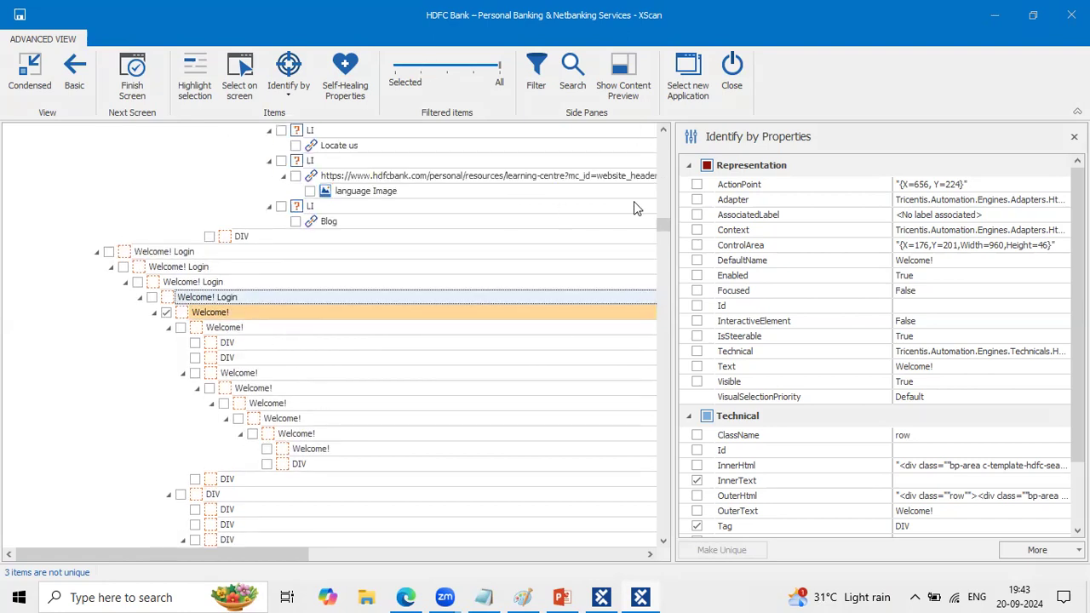
left_click_drag(661, 228, 662, 167)
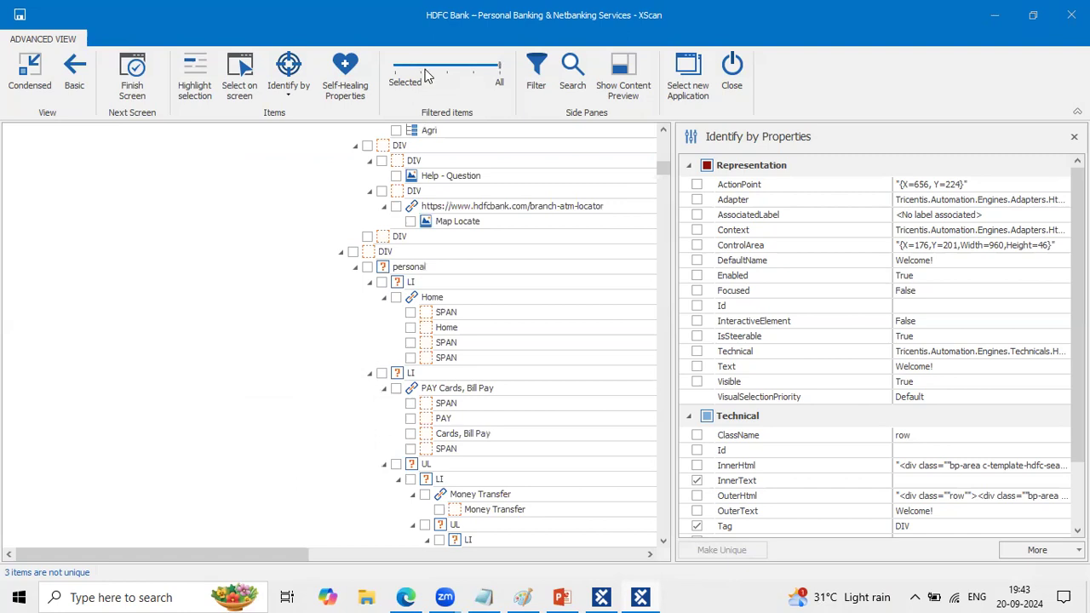
scroll(505, 266, "up", 10)
scroll(506, 269, "up", 10)
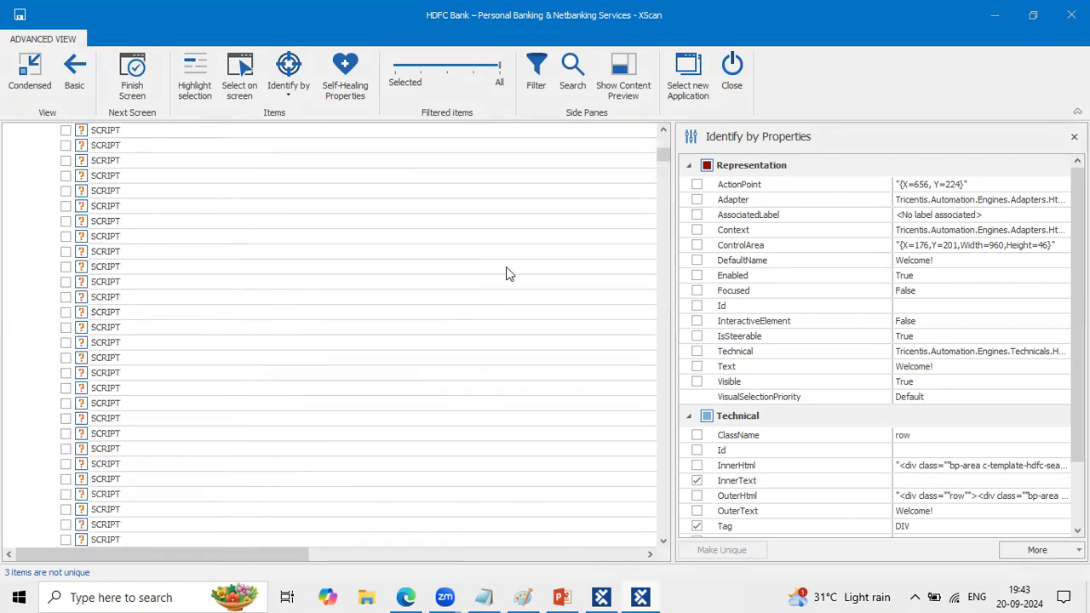
scroll(506, 274, "up", 5)
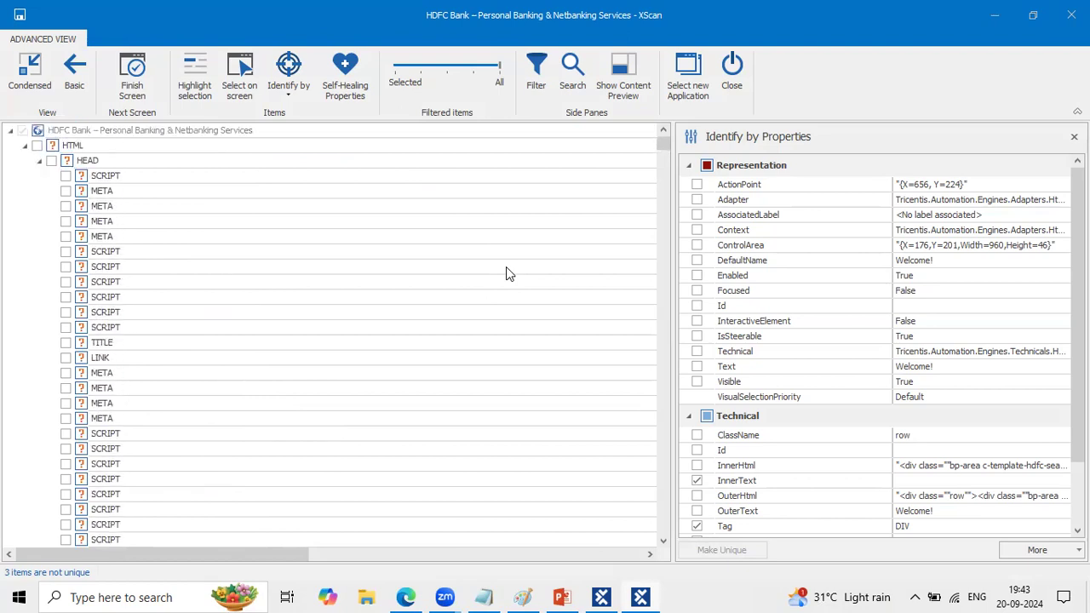
left_click(423, 67)
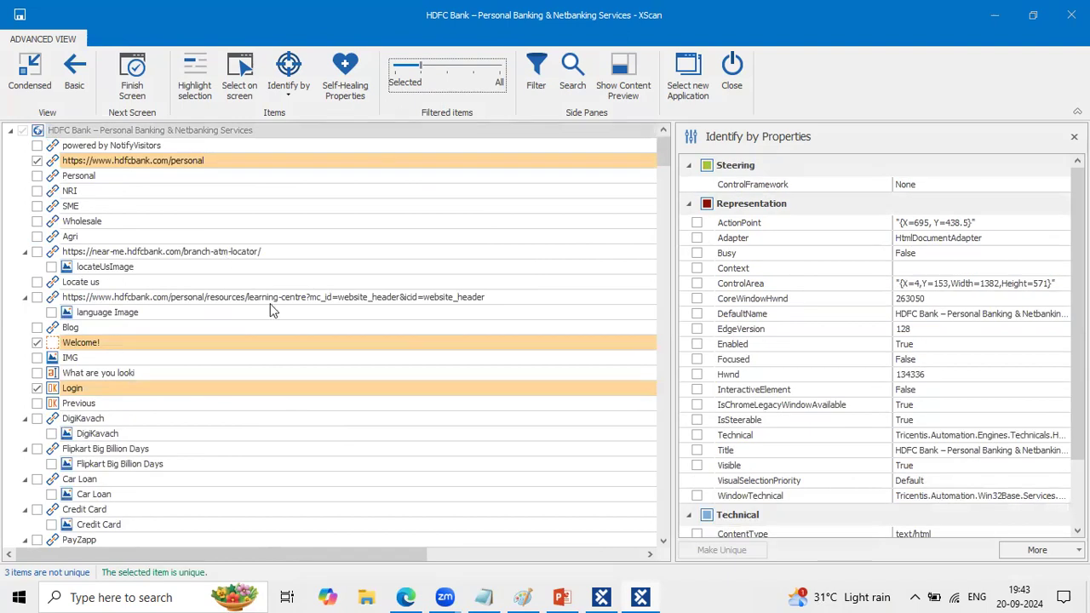
double_click(251, 154)
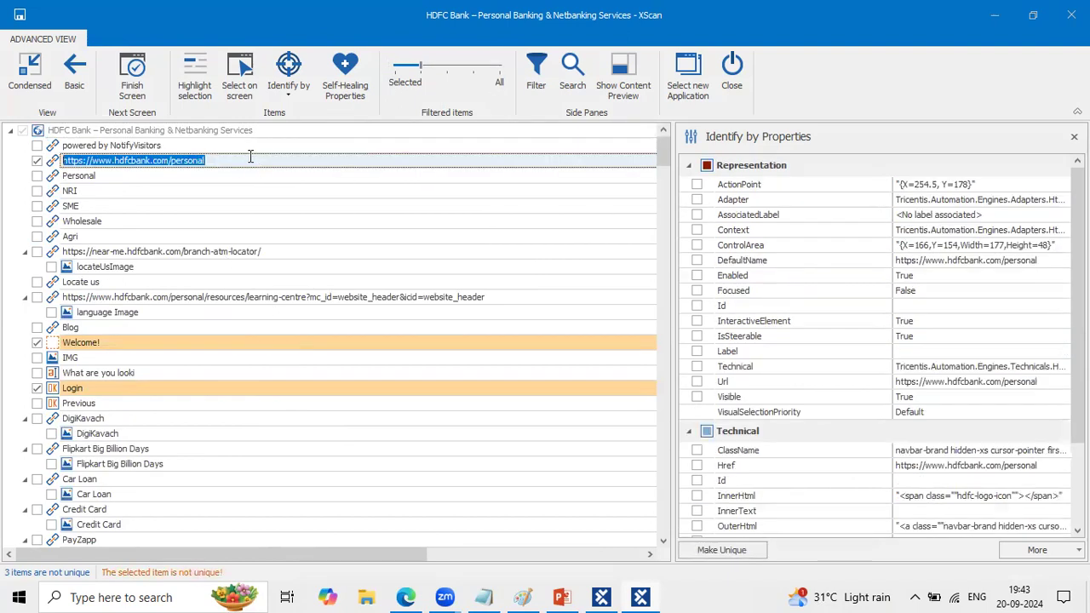
scroll(793, 359, "down", 3)
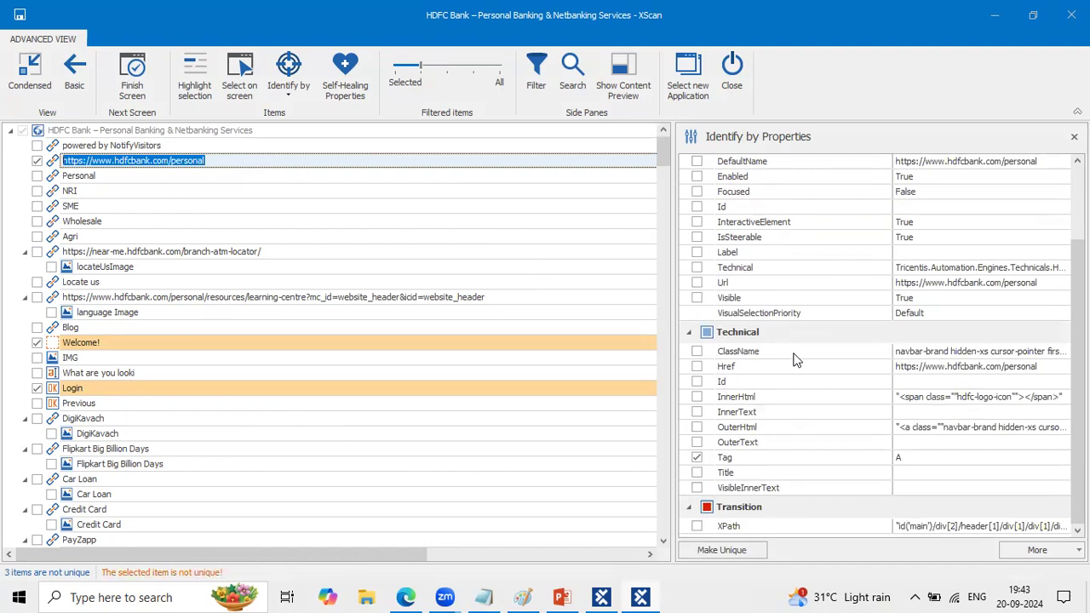
left_click(678, 95)
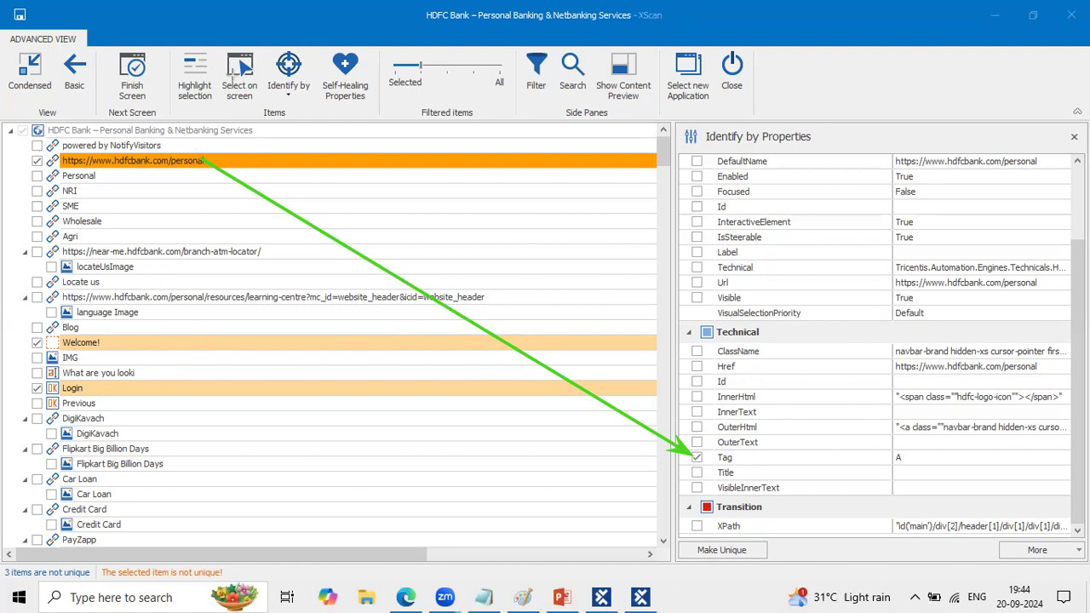
left_click_drag(26, 153, 228, 176)
key("ctrl+z")
left_click_drag(96, 558, 242, 586)
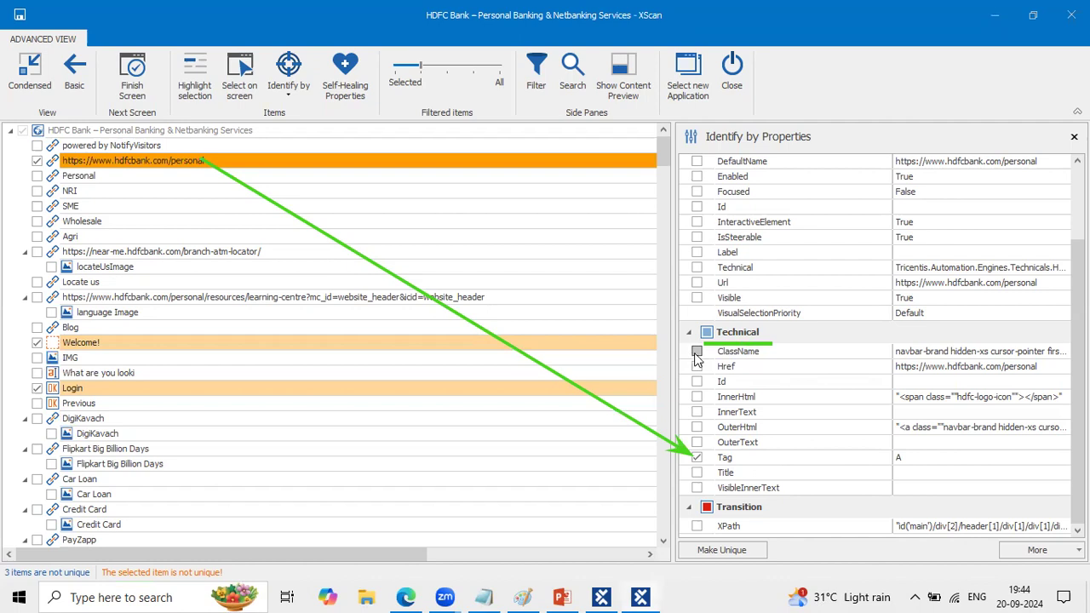
- View the logo link's full ClassName value and add ClassName to its identifying properties
left_click(955, 351)
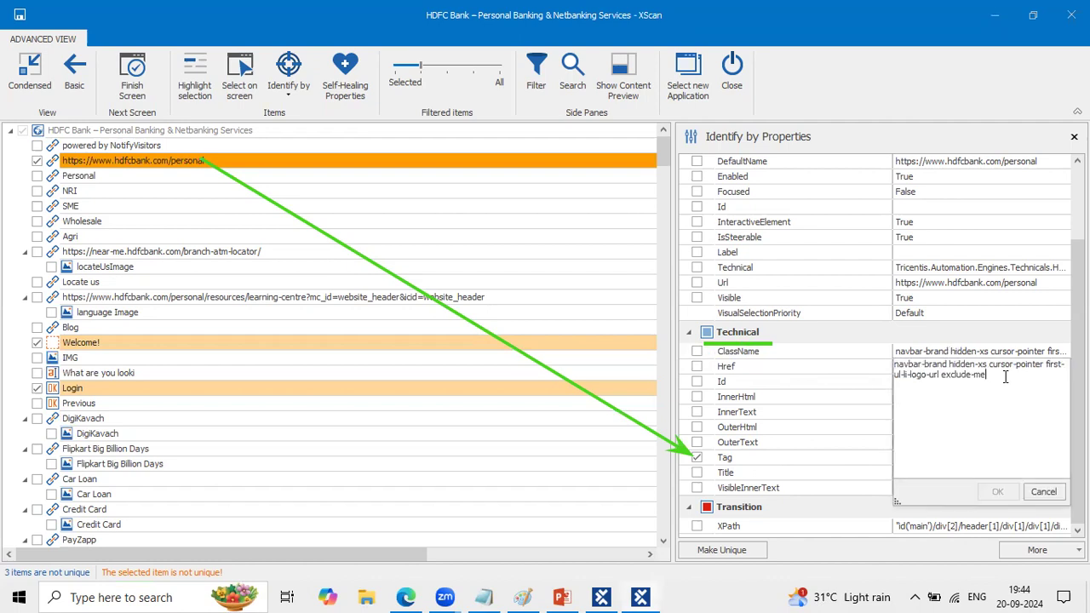
left_click_drag(986, 374, 890, 340)
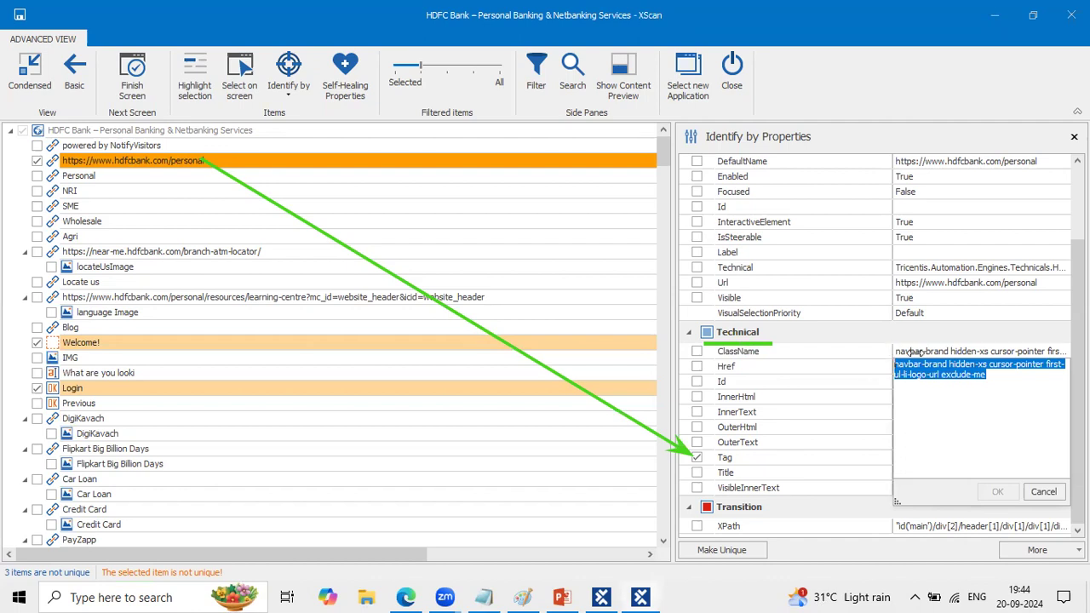
left_click(698, 352)
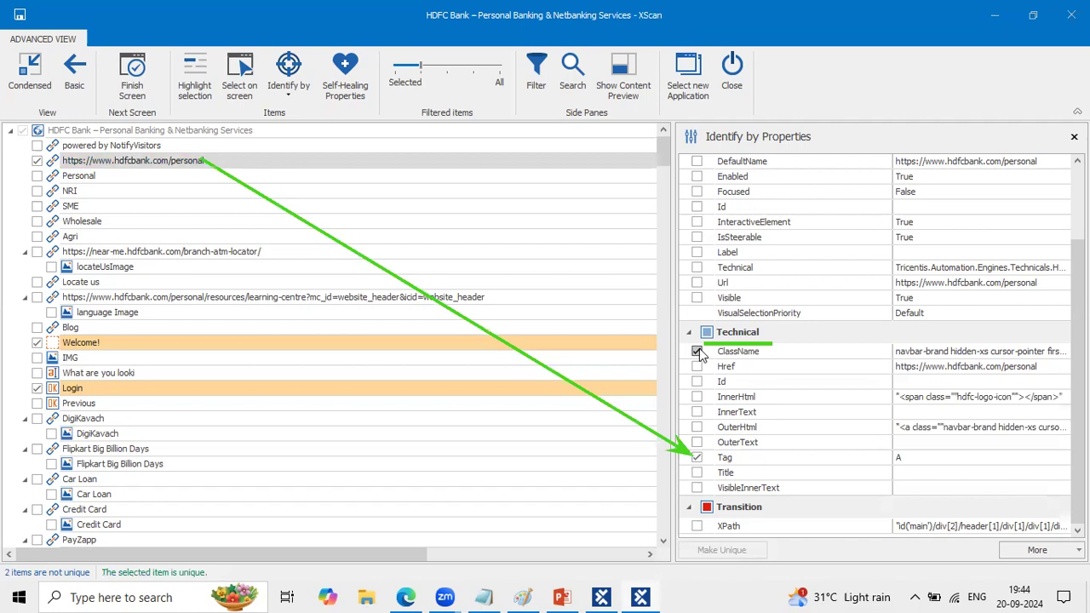
left_click(669, 97)
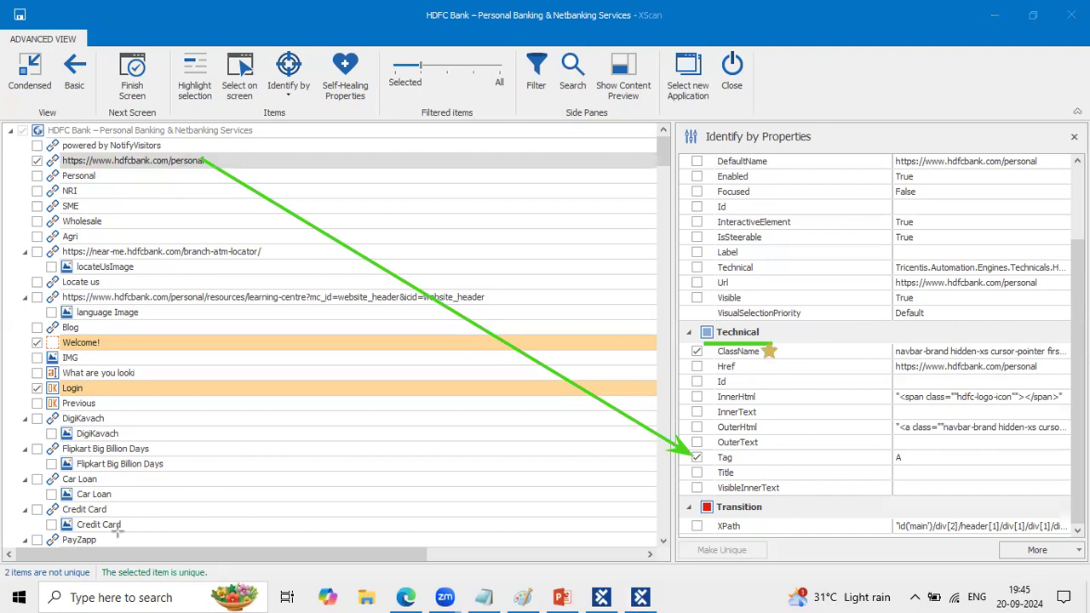
mouse_move(92, 551)
left_mouse_down()
mouse_move(223, 570)
mouse_move(223, 587)
left_mouse_up()
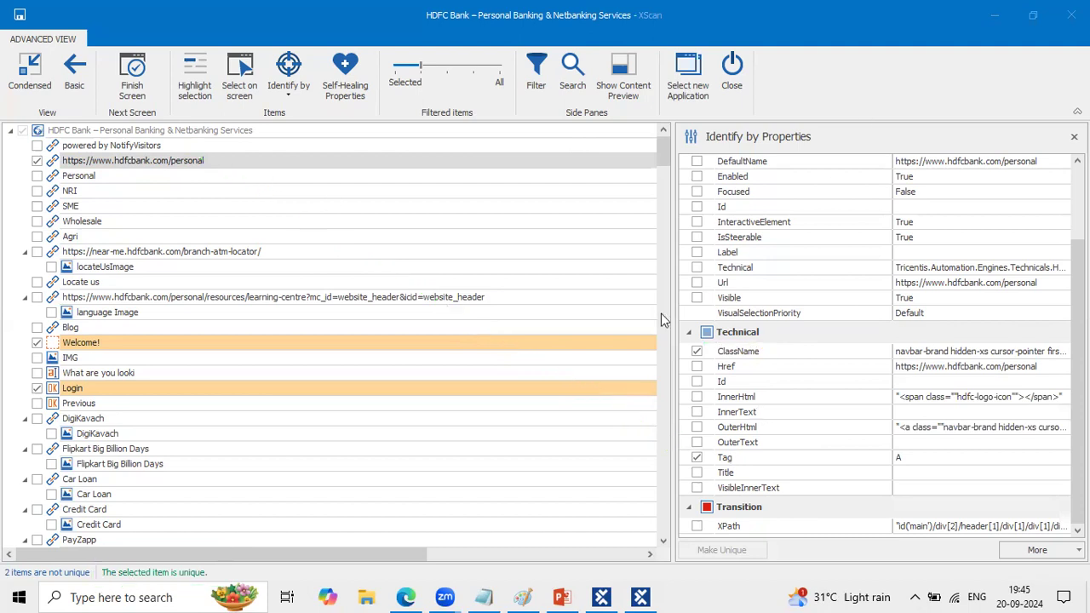
left_click_drag(712, 339, 757, 339)
- Remove the blank space before the text in the Welcome! item's InnerText property so its value is Welcome!
left_click(195, 158)
left_click(119, 340)
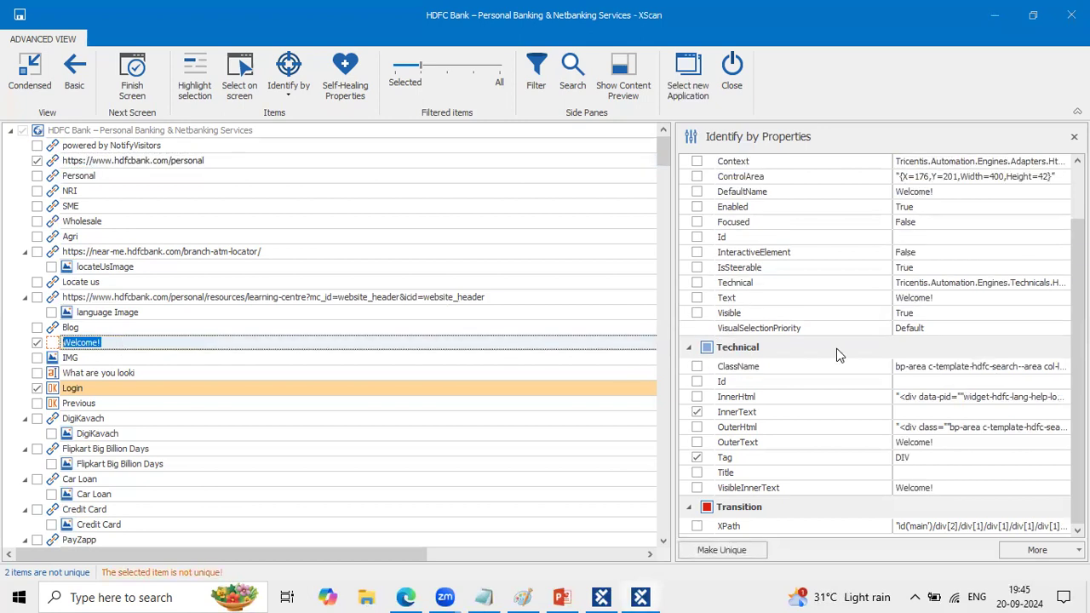
left_click(916, 411)
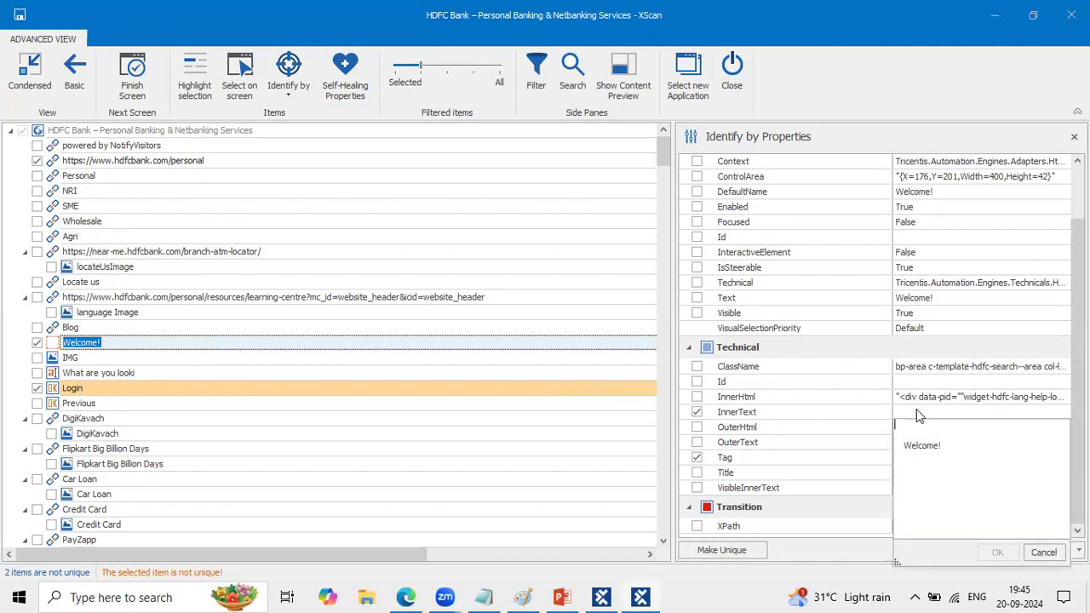
key("BackSpace")
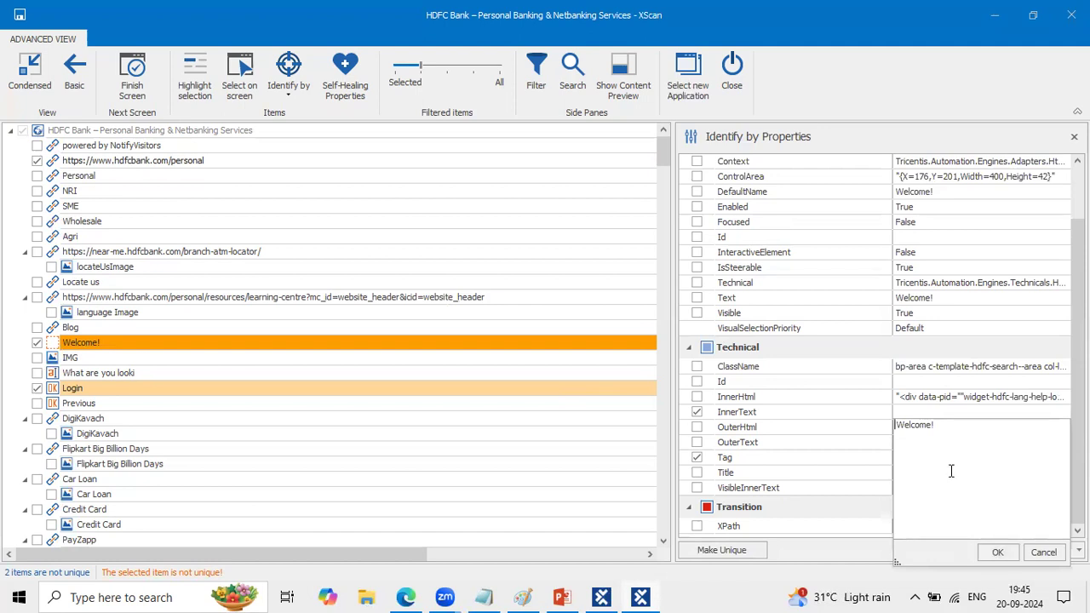
key("BackSpace")
left_click(996, 552)
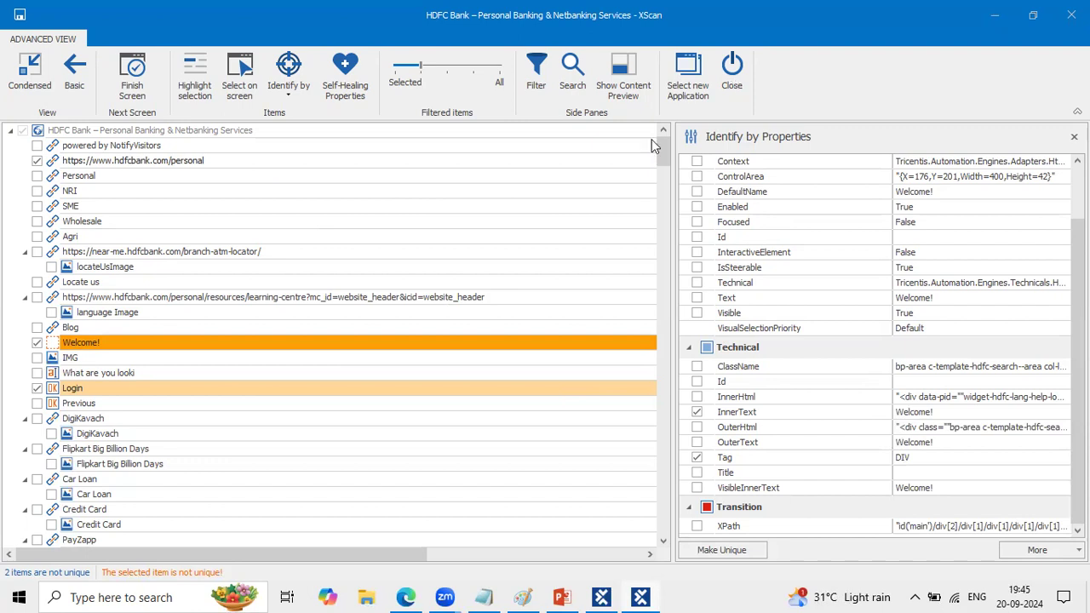
- View the Welcome! item's full ClassName value and add ClassName to its identifying properties alongside InnerText and Tag
left_click_drag(188, 340, 696, 411)
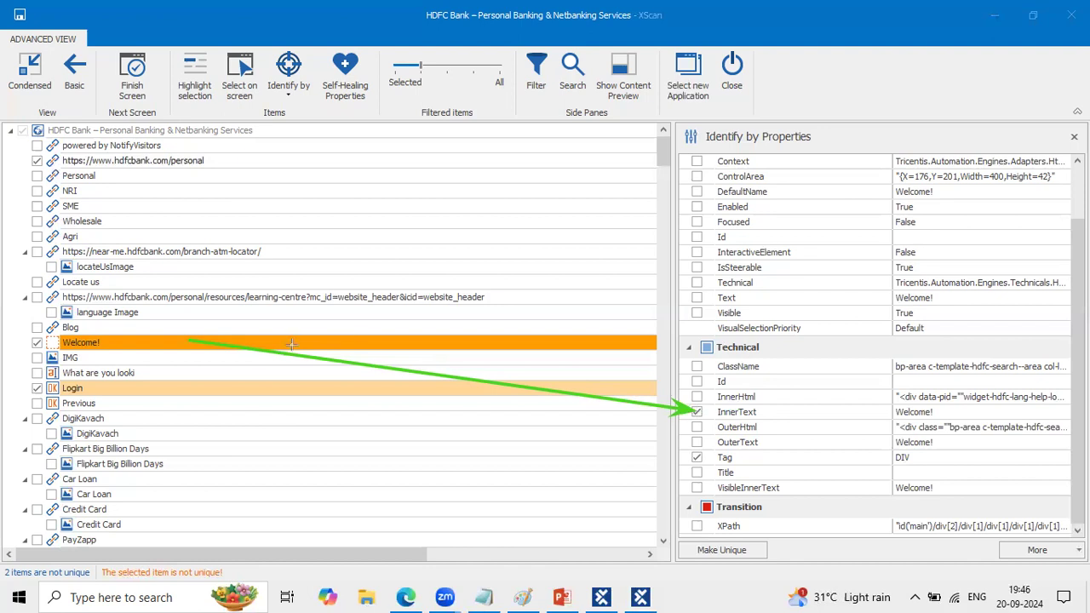
left_click_drag(266, 349, 692, 466)
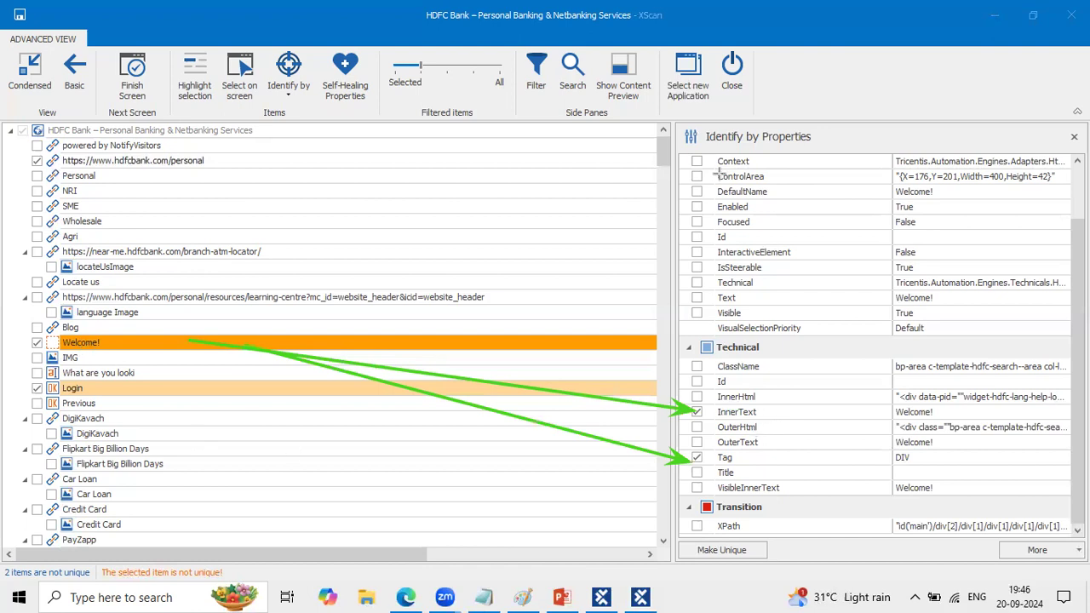
left_click(928, 382)
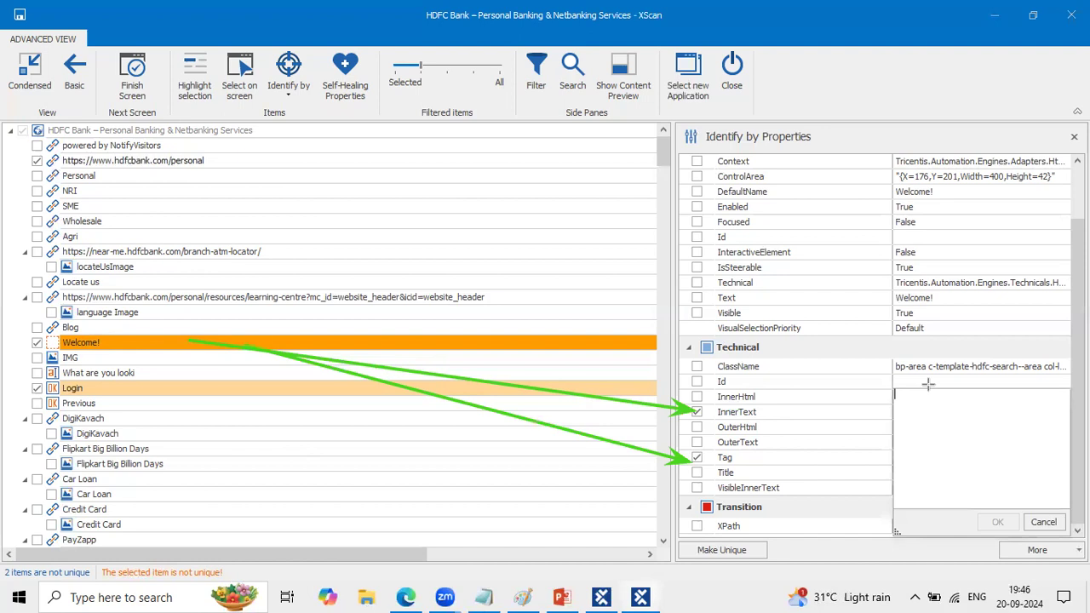
left_click(945, 367)
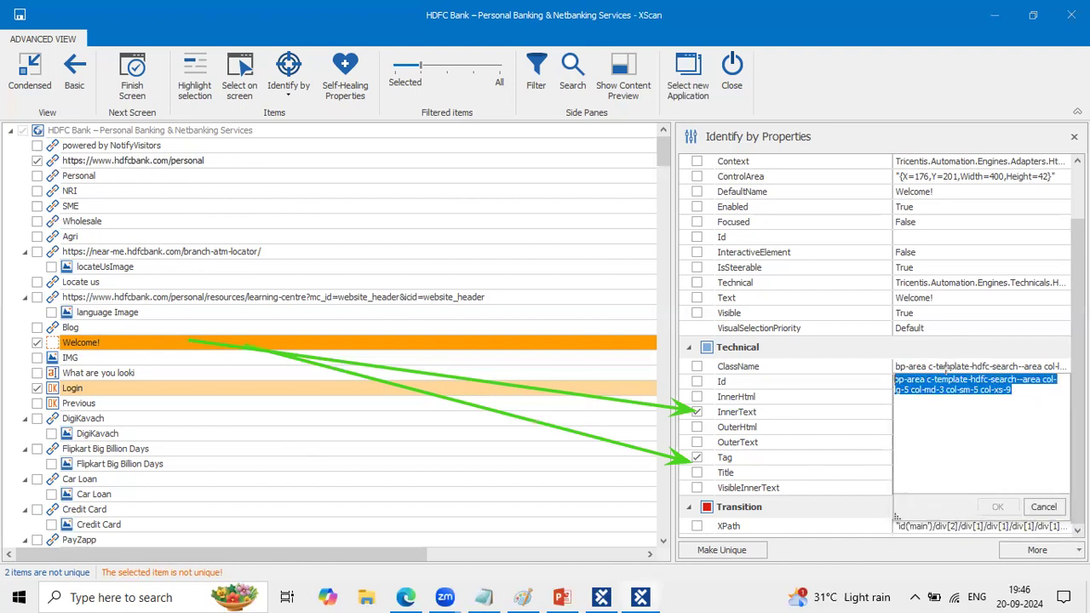
left_click(697, 366)
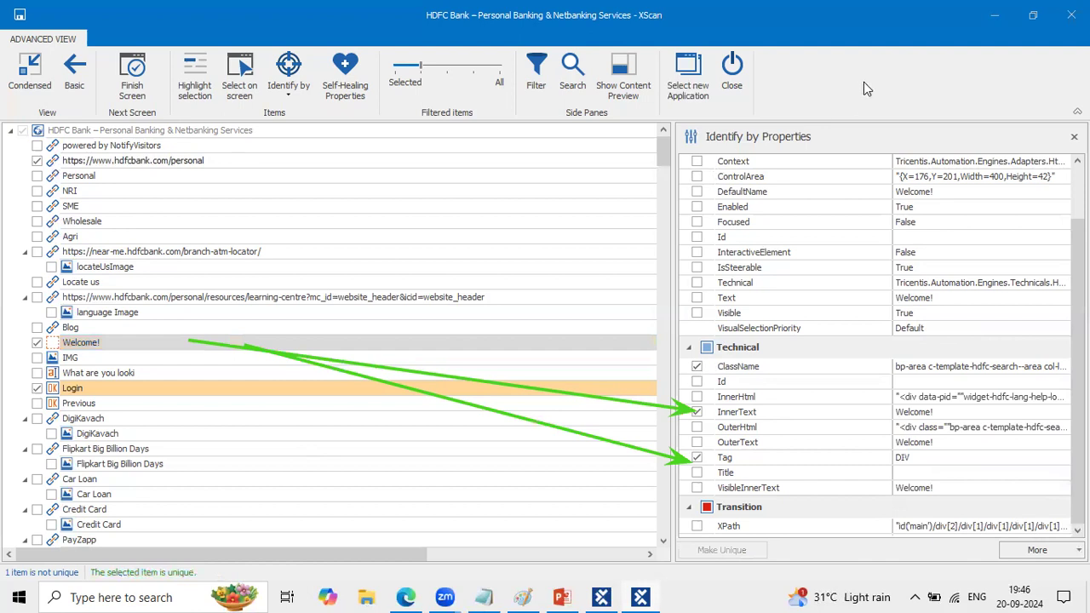
left_click(140, 347)
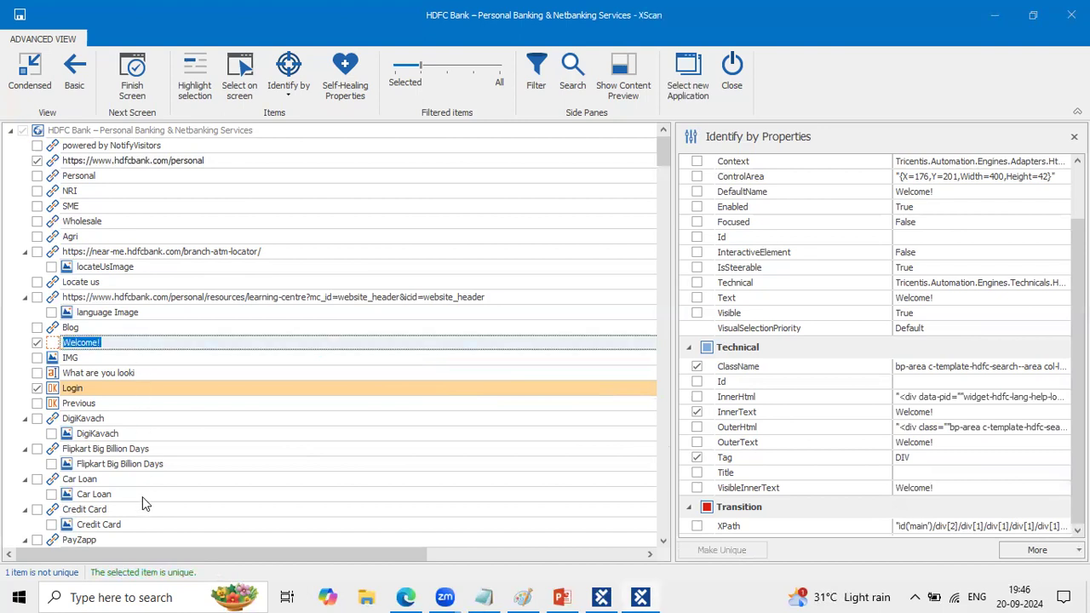
- Select the Login button item and add ClassName to its identifying properties
left_click(221, 386)
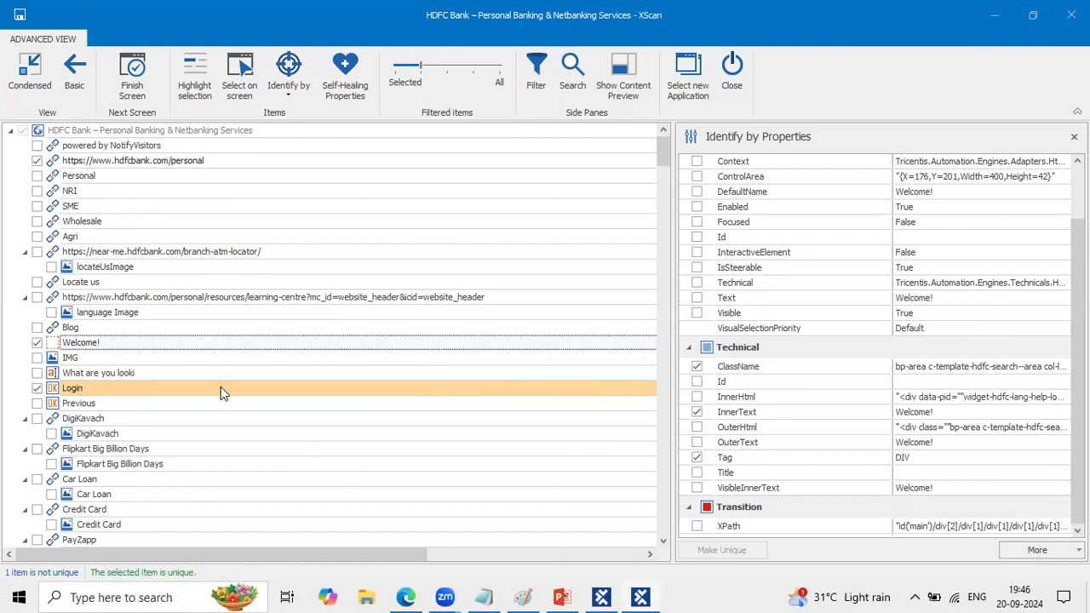
left_click(776, 335)
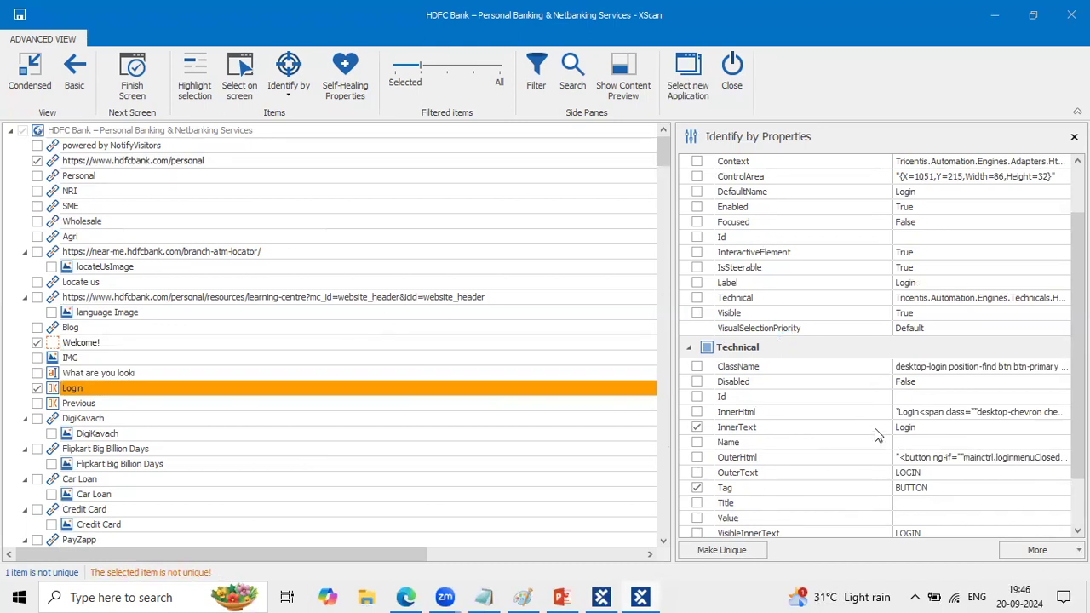
left_click(696, 367)
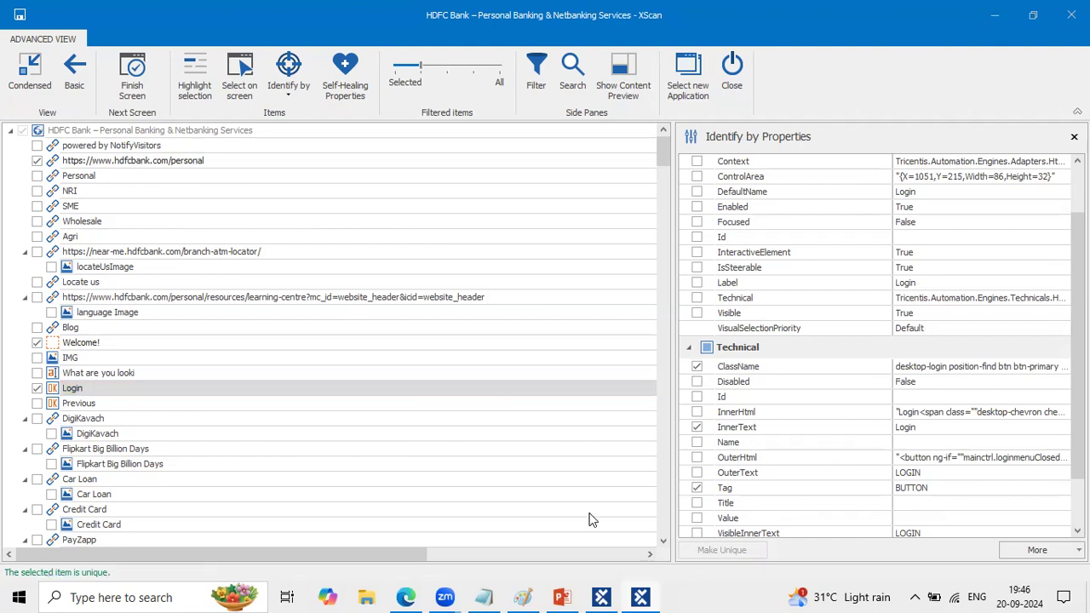
- Switch to the HDFC Bank page in Edge to view the LOGIN menu's options, close the menu and return to the Login item in XScan
left_click(406, 597)
left_click(870, 185)
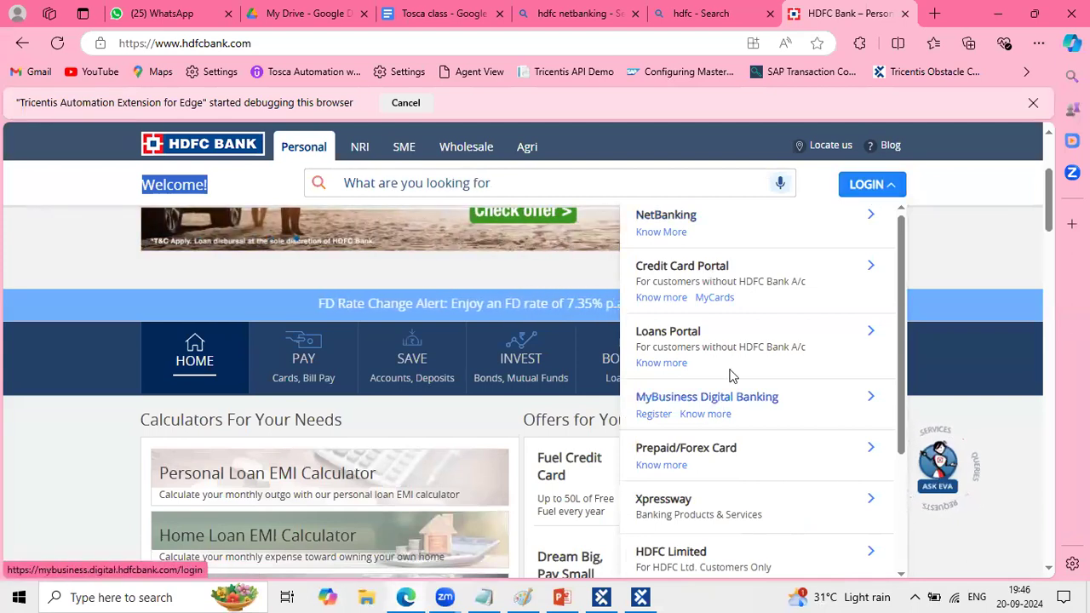
left_click(78, 465)
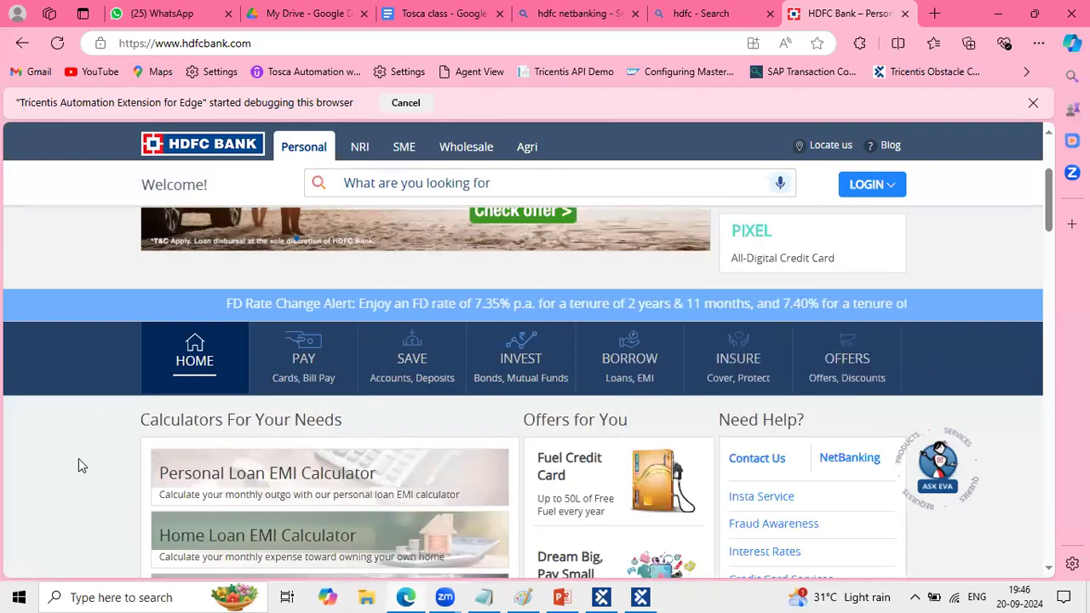
left_click(640, 597)
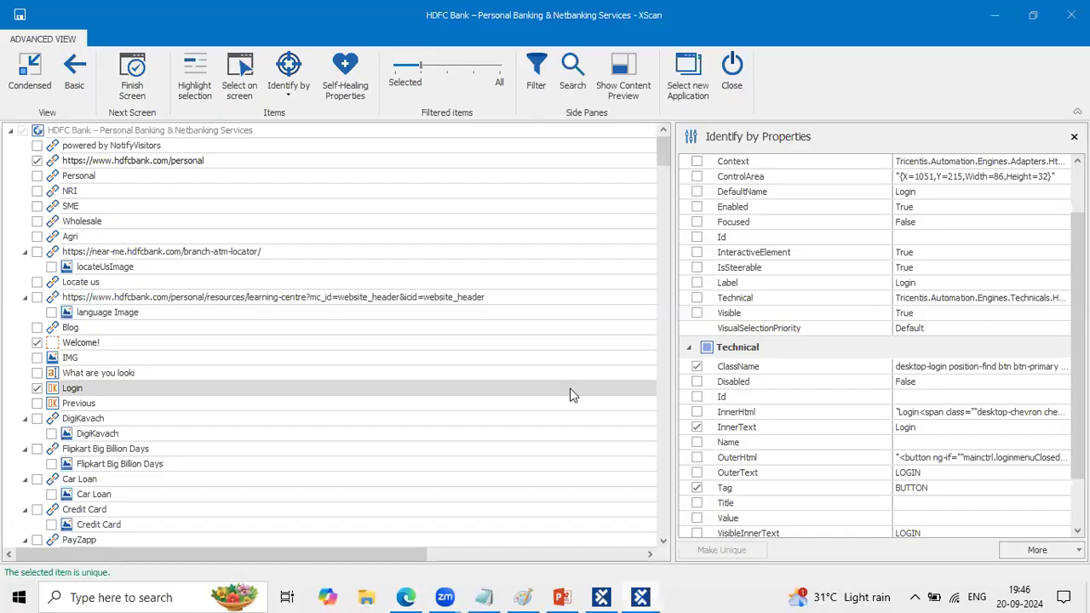
left_click(203, 389)
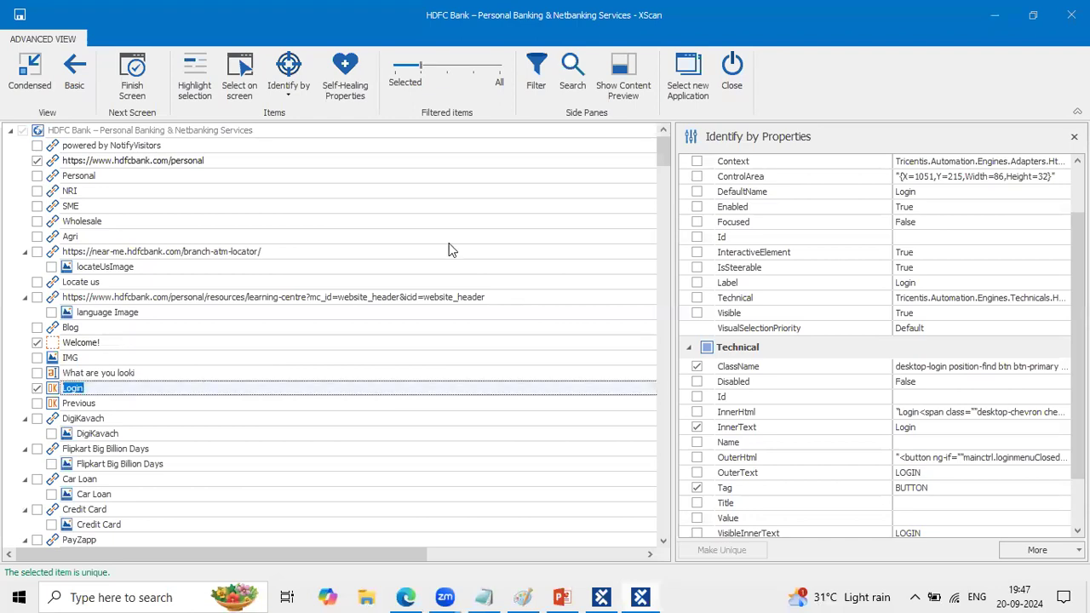
- Widen the item filter to All and open the search for the item tree
left_click(502, 72)
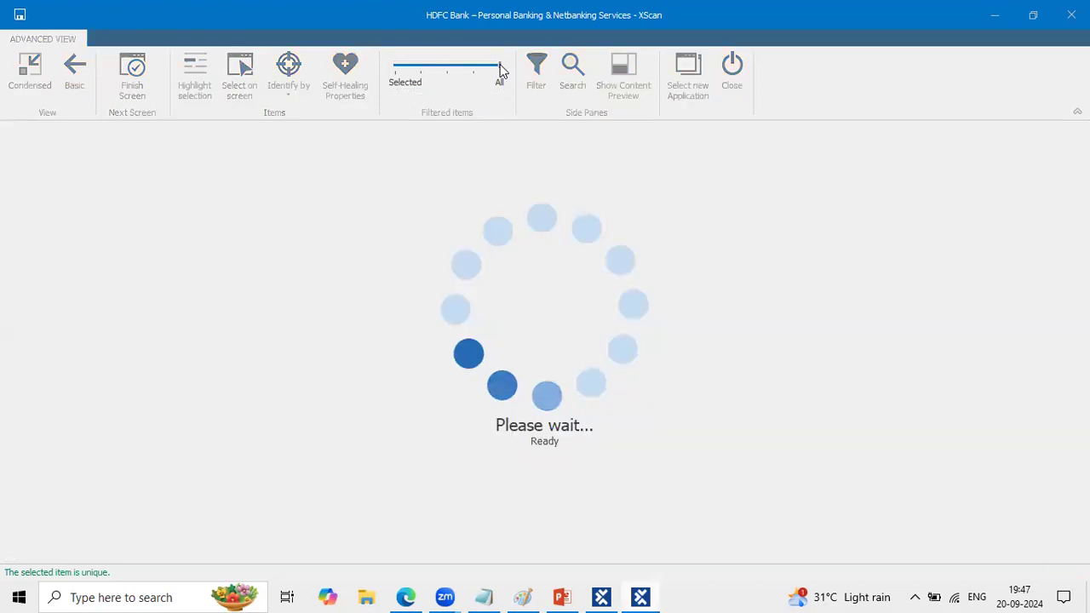
scroll(418, 361, "down", 10)
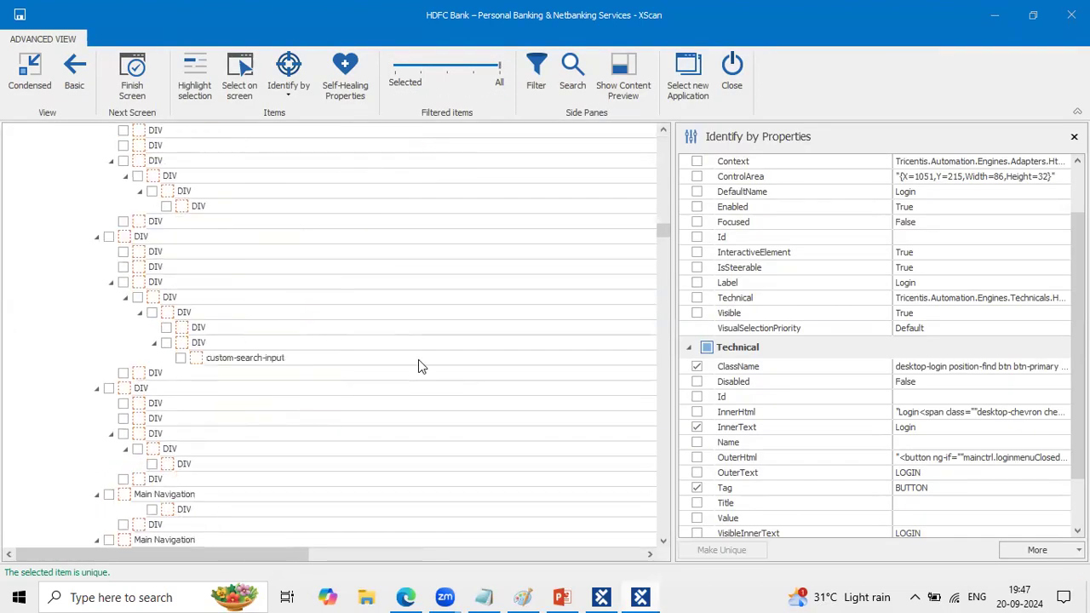
scroll(418, 364, "down", 5)
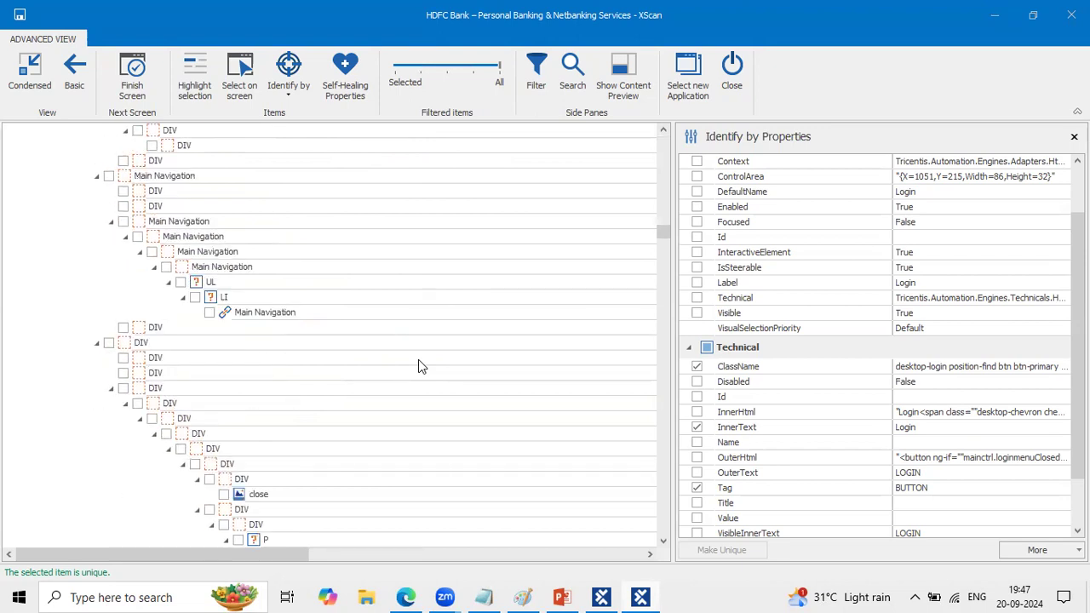
scroll(418, 359, "up", 2)
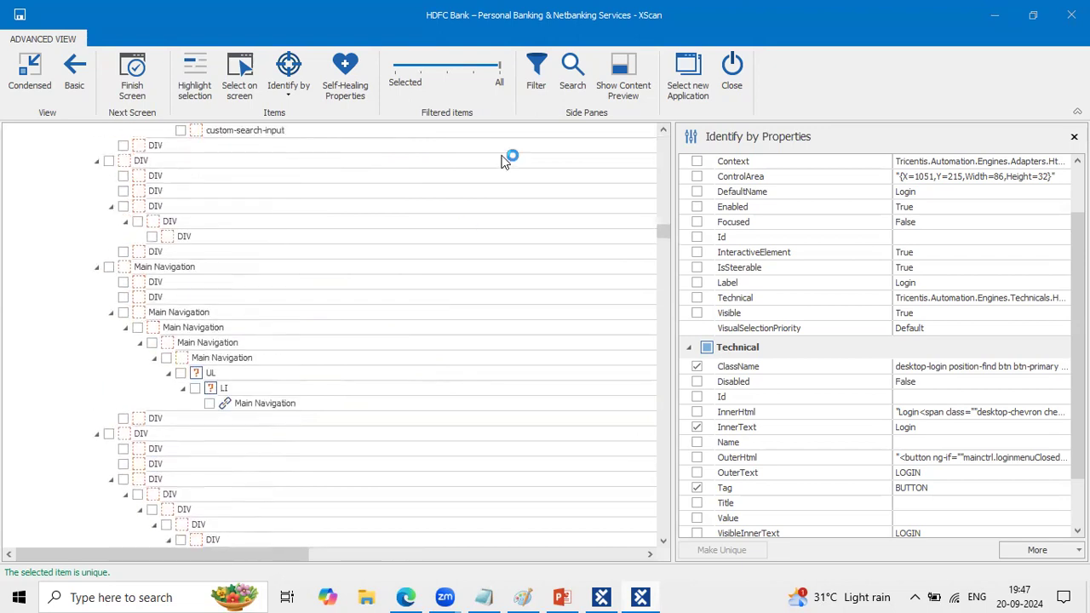
left_click(572, 75)
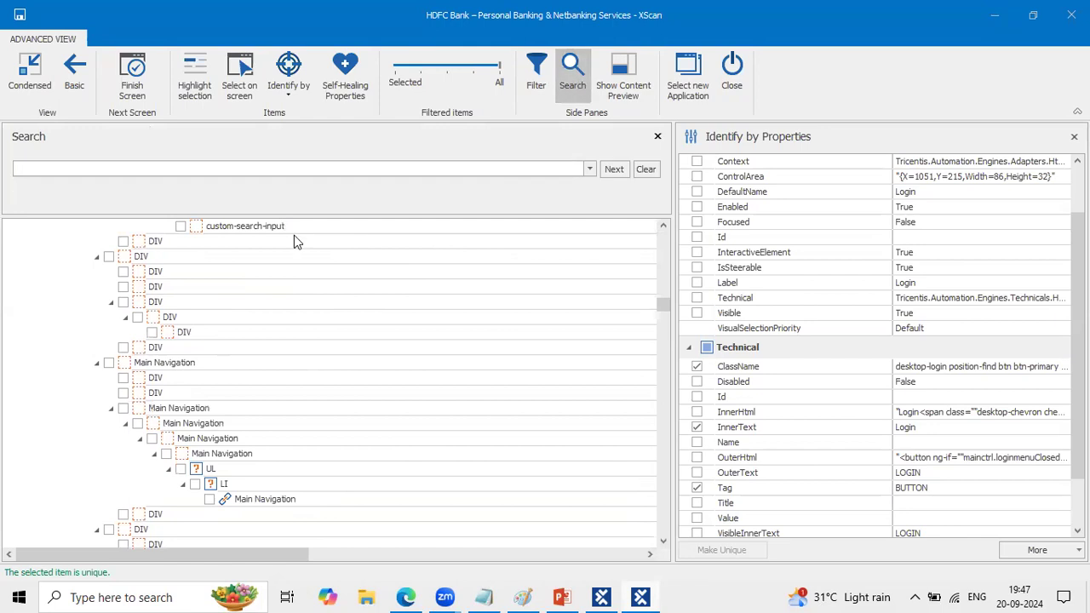
- Switch to Edge, expand the LOGIN menu on the HDFC Bank page to read its option names, and return to XScan
left_click(406, 597)
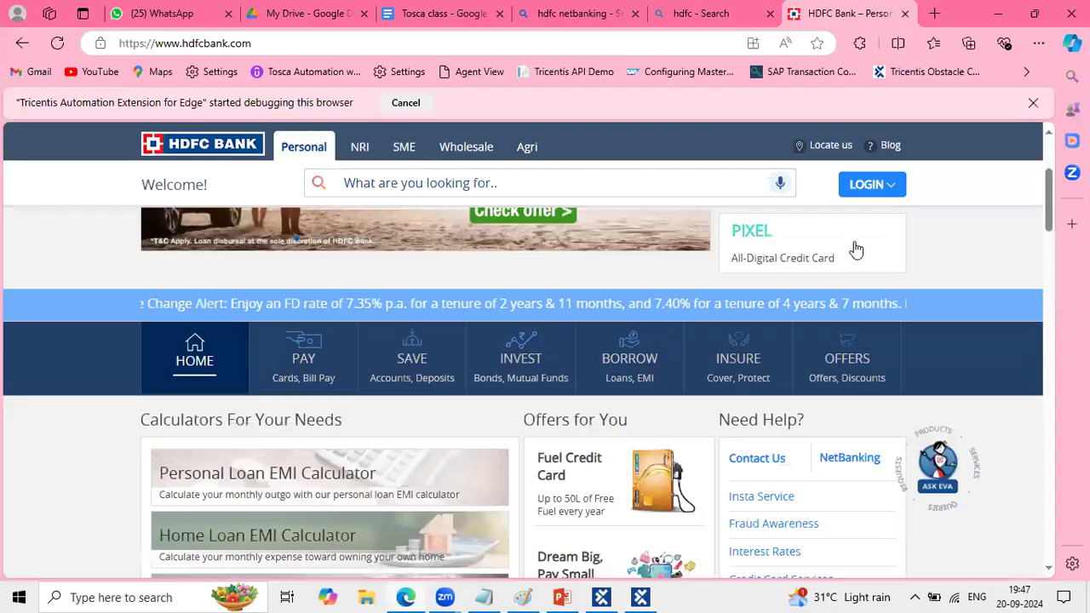
left_click(865, 184)
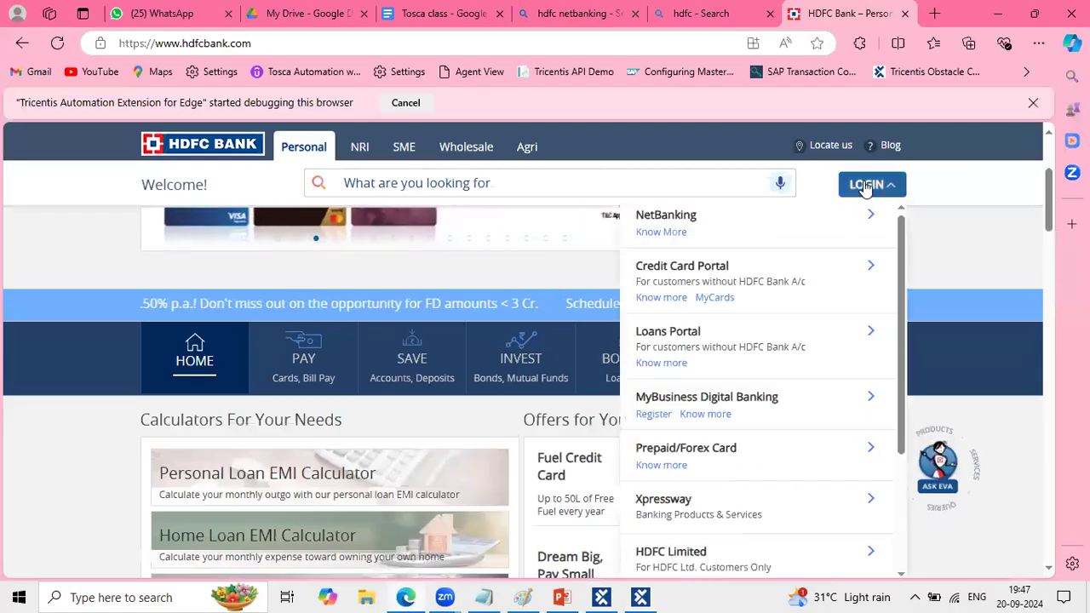
left_click(389, 595)
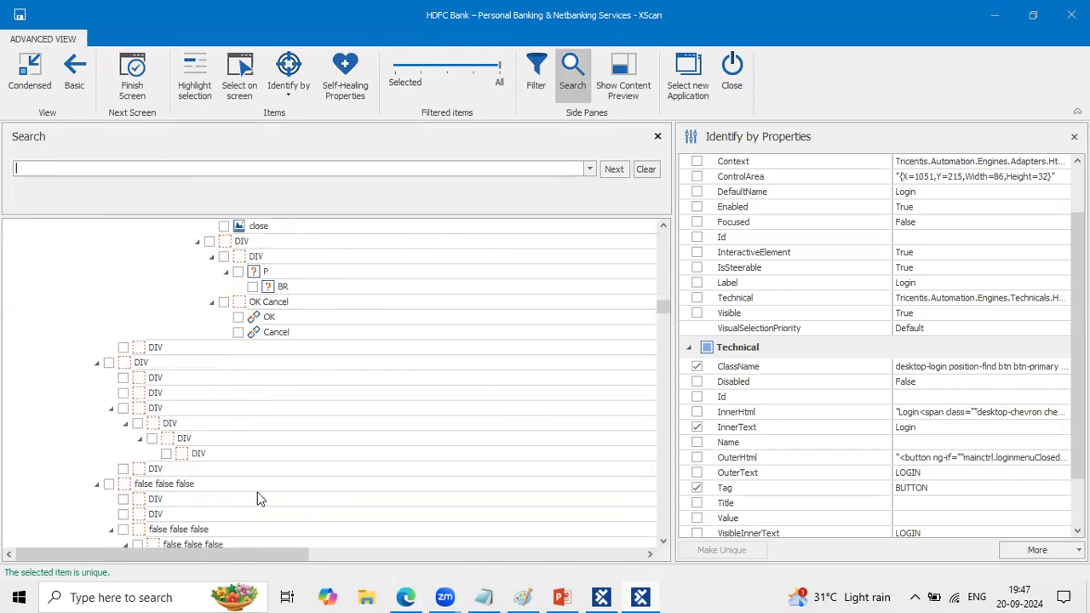
- Search the item tree for NetBanking and include the NetBanking link in the scanned items
left_click(227, 169)
type("Net")
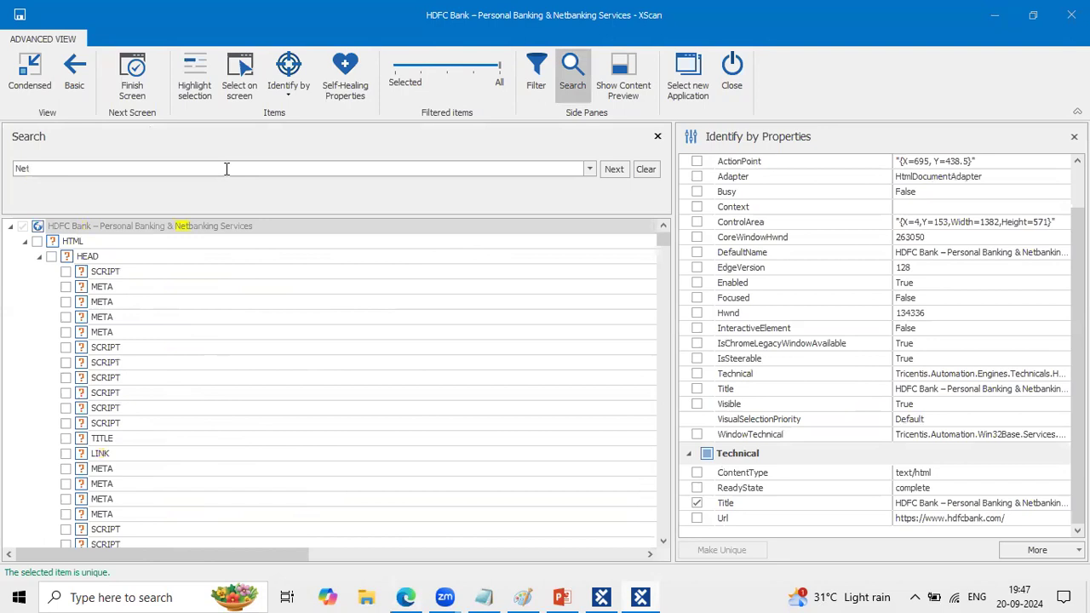
type("Banking")
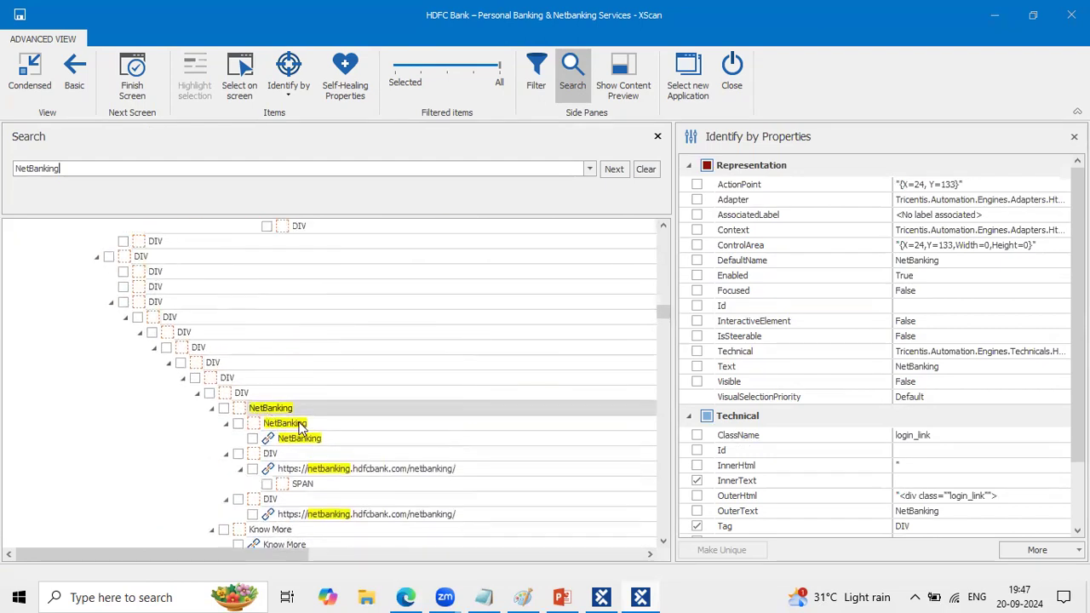
left_click(307, 440)
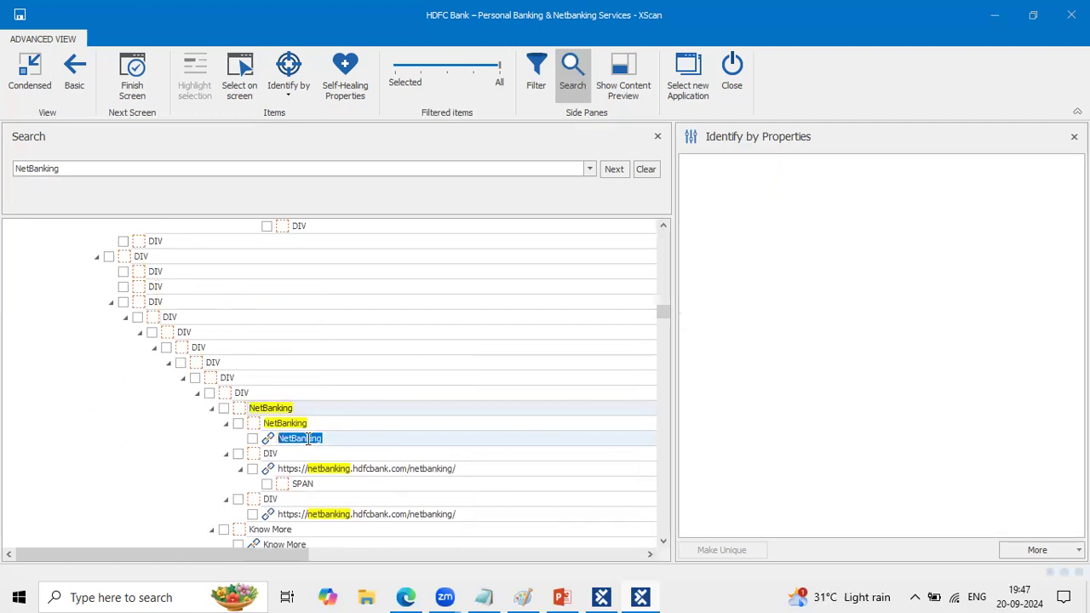
left_click(252, 439)
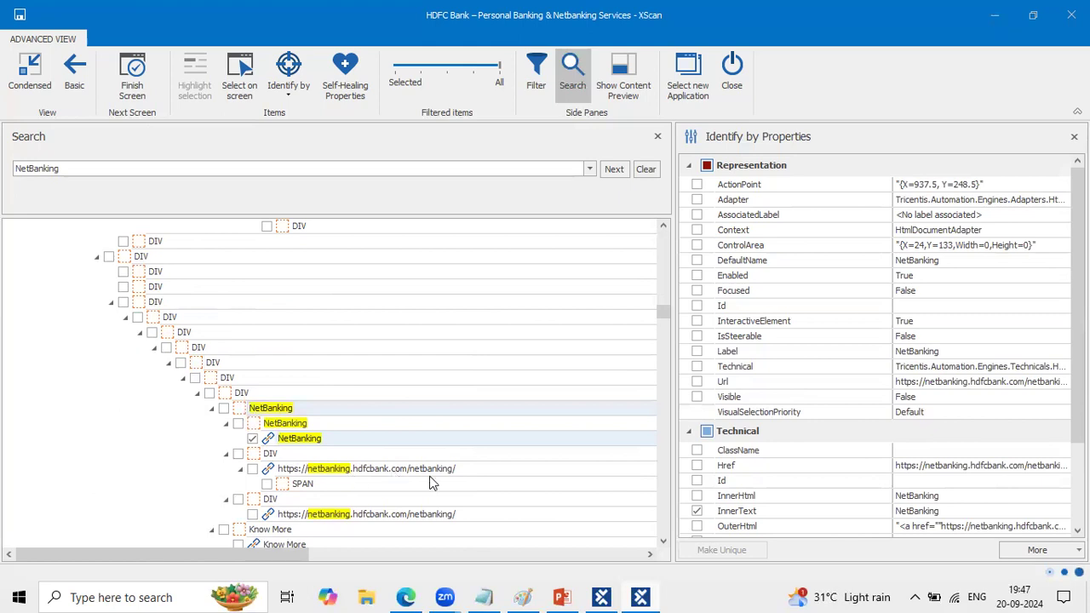
- Examine the login portal entries below NetBanking in the item tree and compare them with the expanded LOGIN menu in Edge
scroll(430, 528, "down", 15)
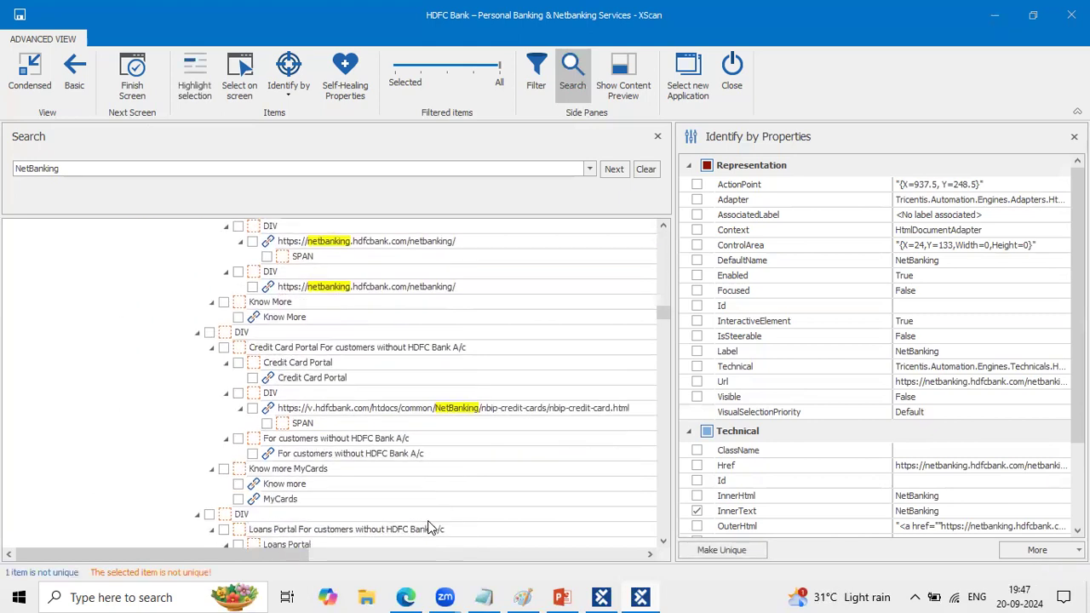
scroll(430, 528, "down", 10)
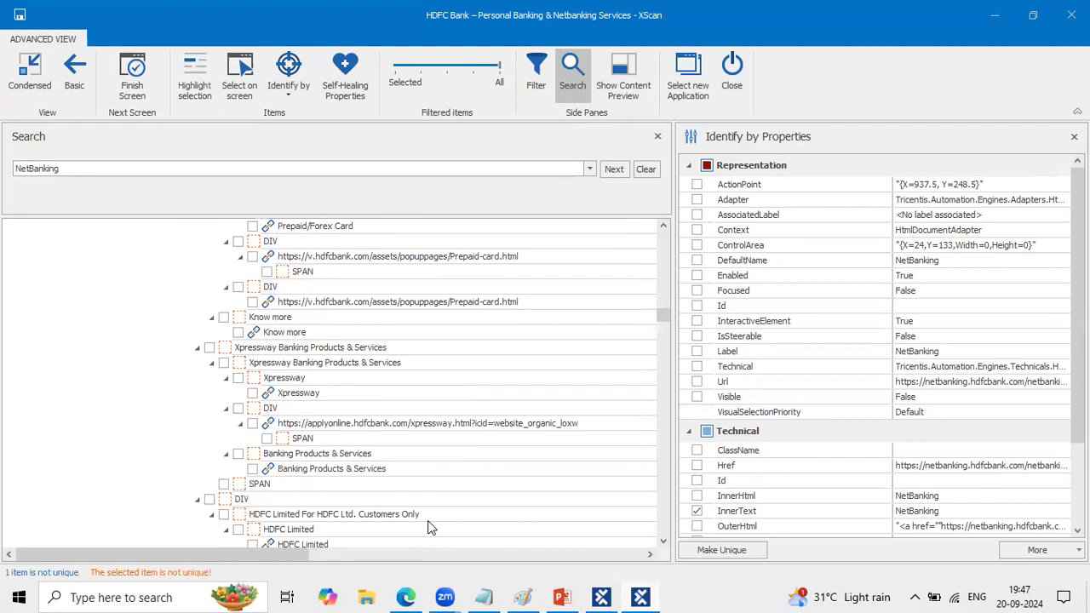
scroll(430, 528, "down", 15)
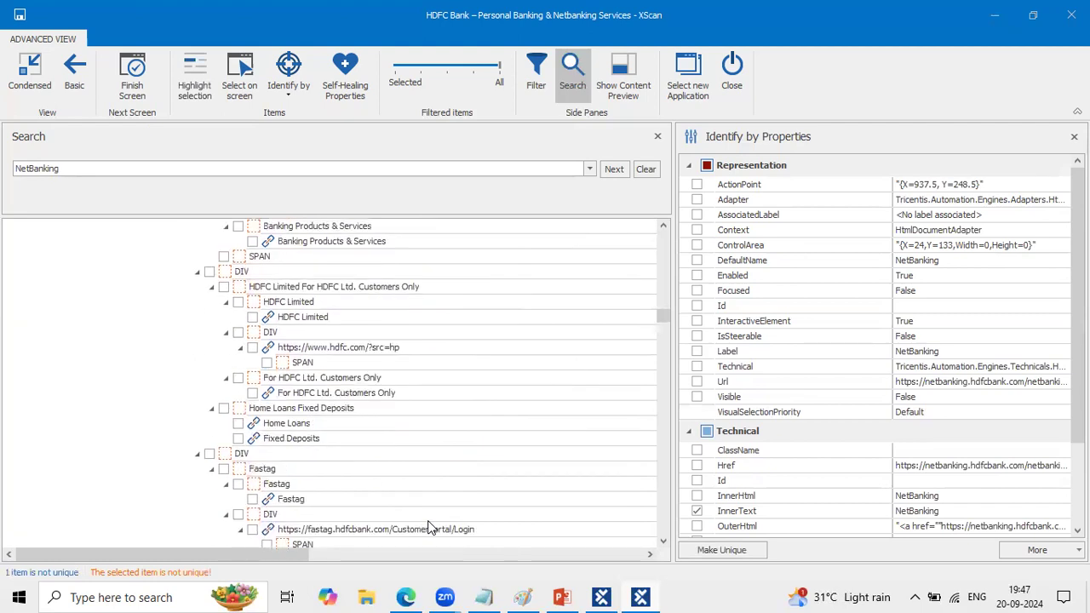
scroll(429, 528, "up", 11)
scroll(430, 528, "up", 10)
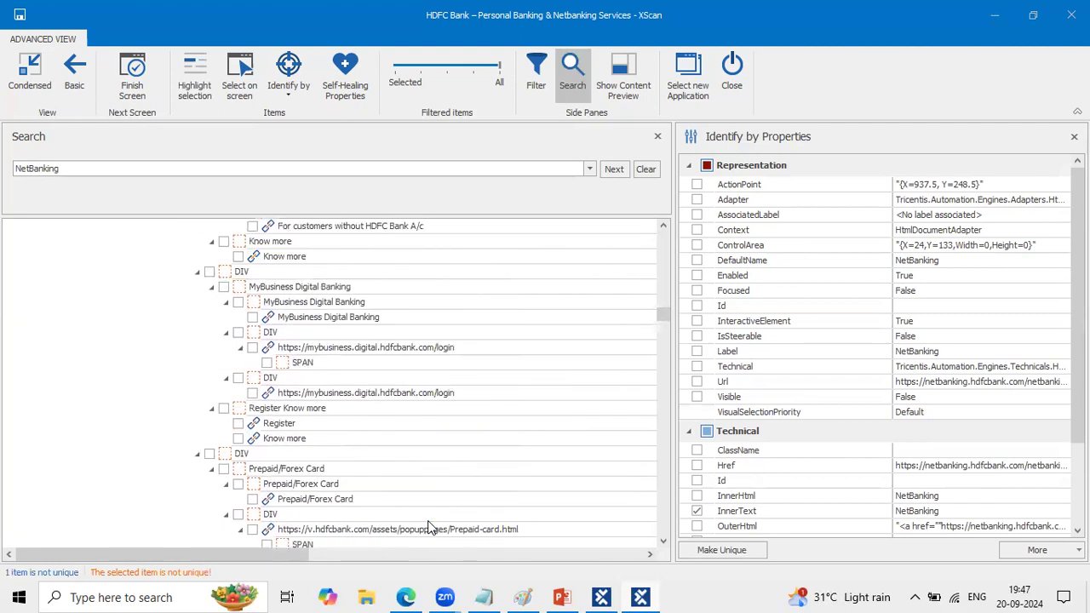
scroll(423, 406, "up", 10)
scroll(423, 406, "up", 4)
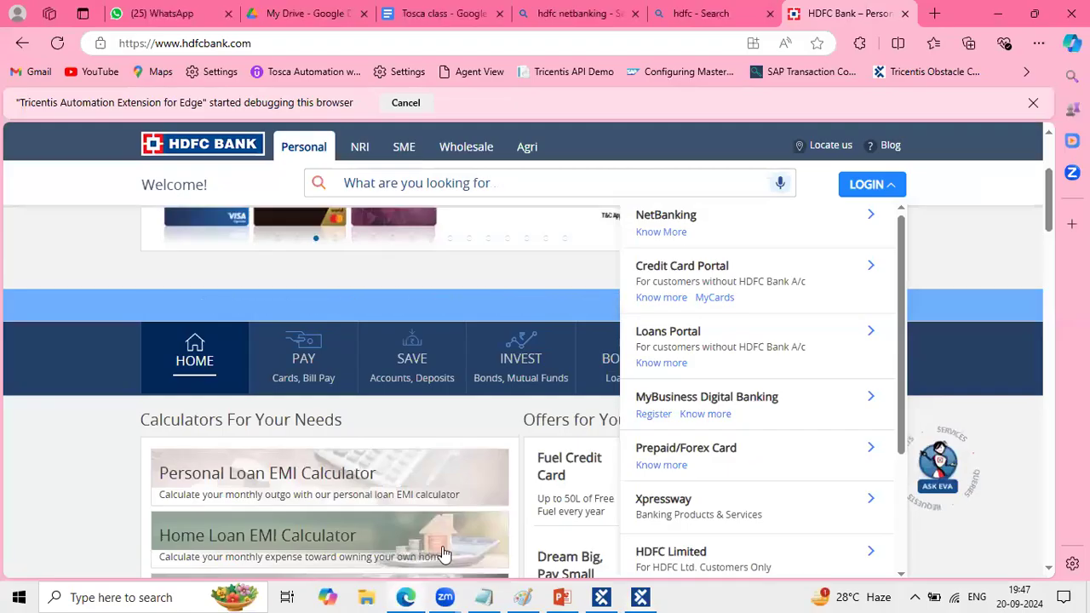
left_click(406, 596)
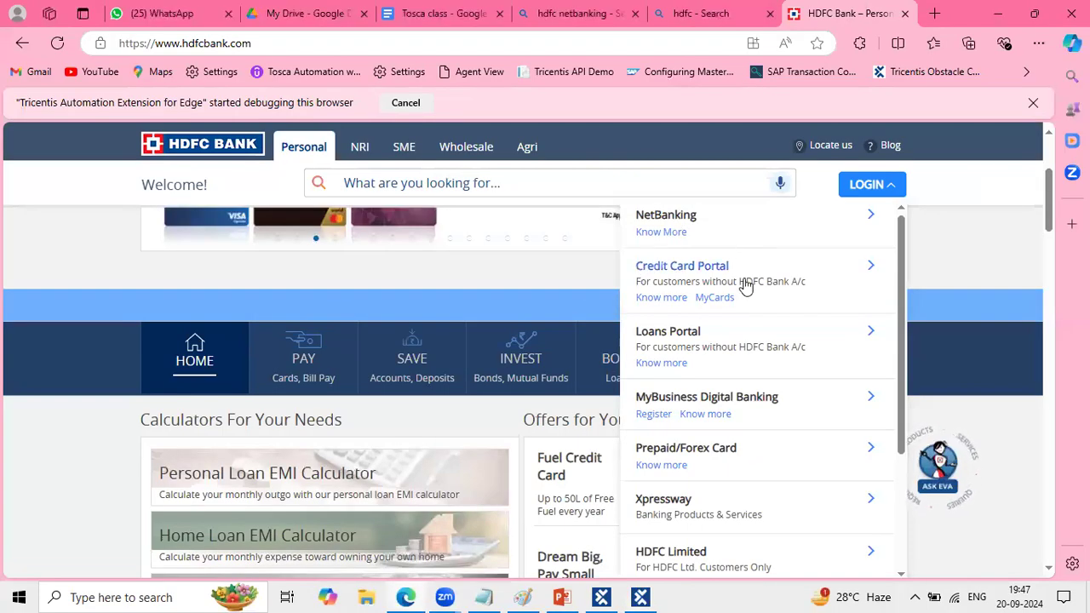
left_click(640, 596)
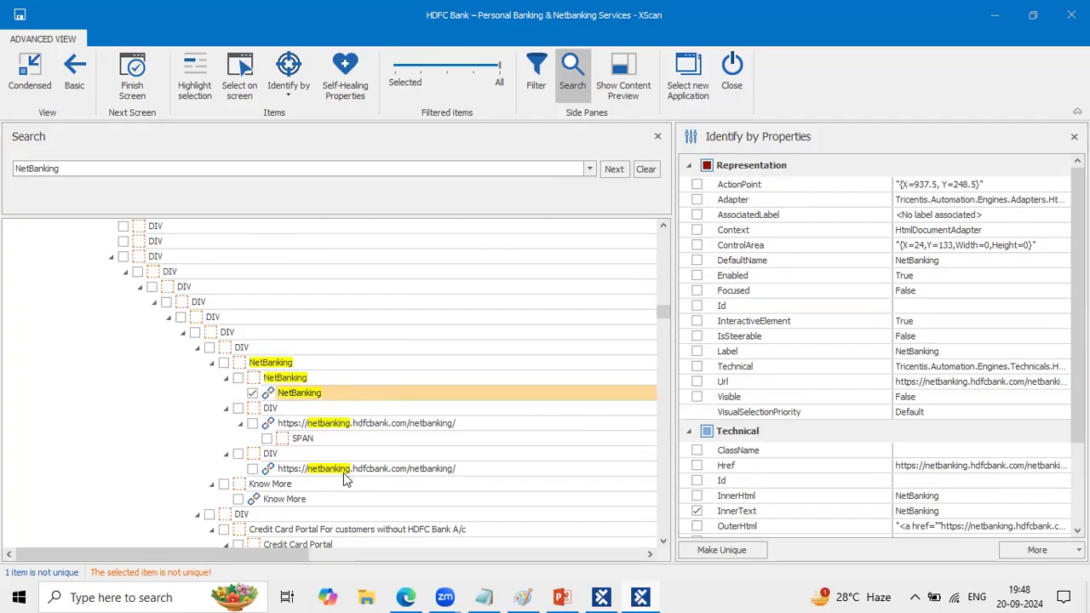
- Examine the Credit Card Portal link and its parent container below the NetBanking entries in the item tree
scroll(345, 477, "down", 2)
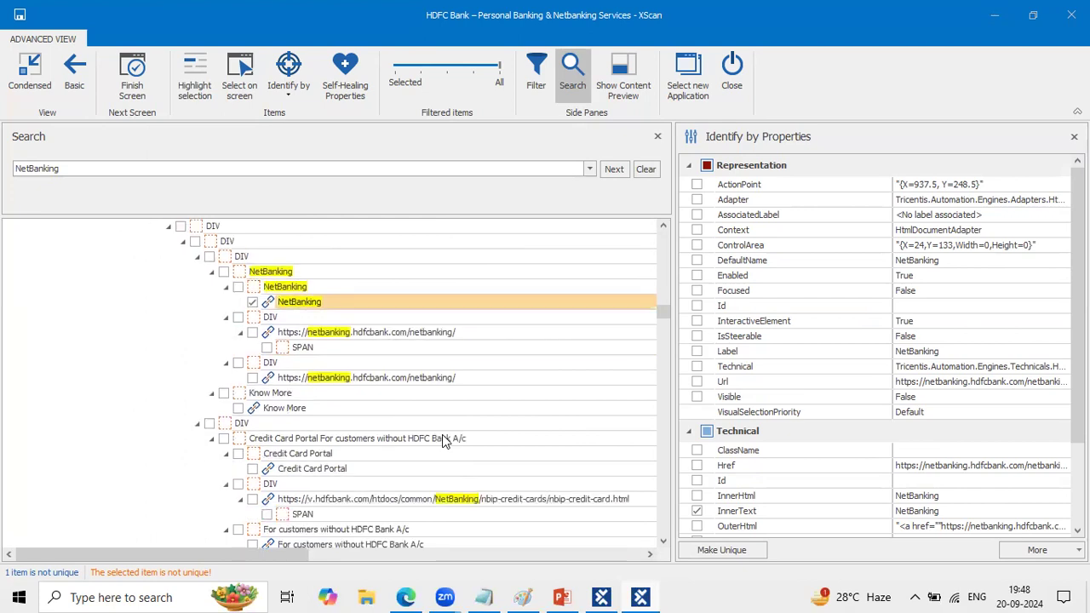
double_click(325, 469)
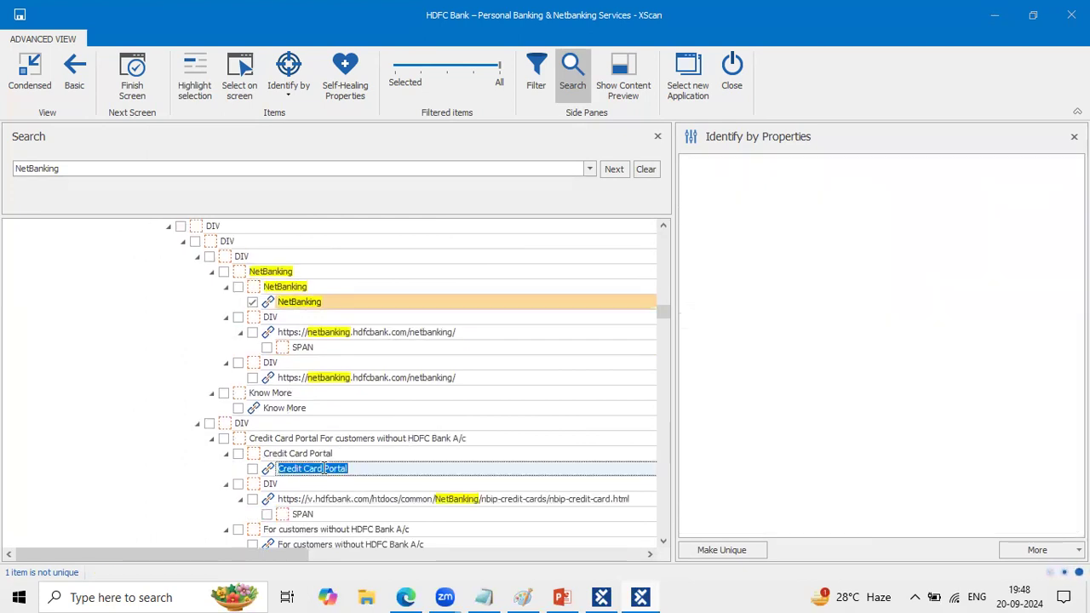
left_click(464, 439)
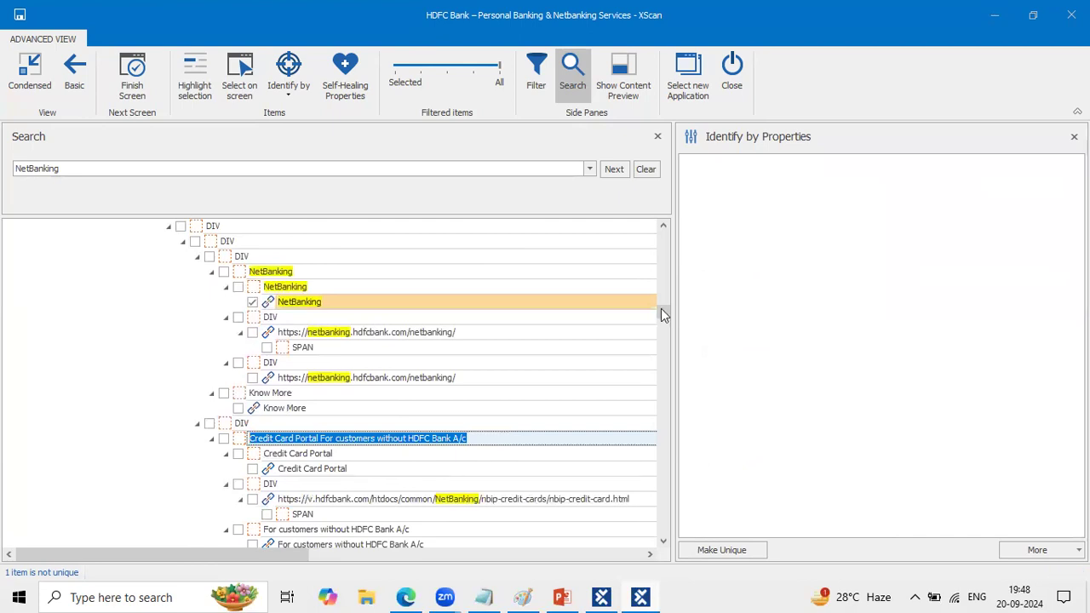
- Examine the Credit Card Portal, Loans Portal, MyBusiness Digital Banking and Prepaid/Forex Card entries below NetBanking in the item tree
left_click_drag(664, 317, 665, 332)
scroll(443, 325, "up", 9)
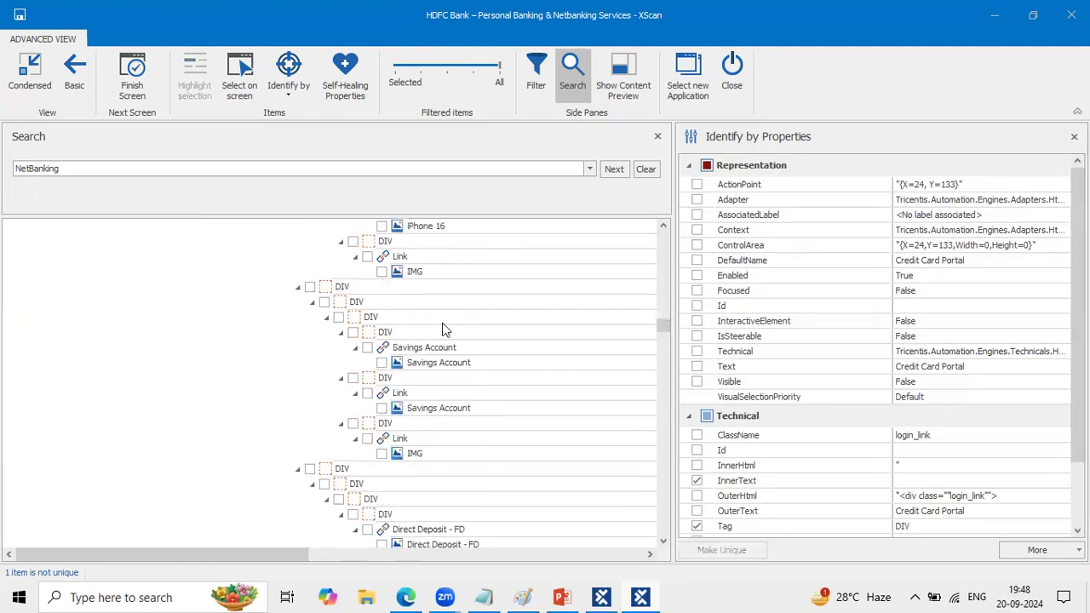
scroll(443, 330, "up", 2)
scroll(442, 331, "right", 5)
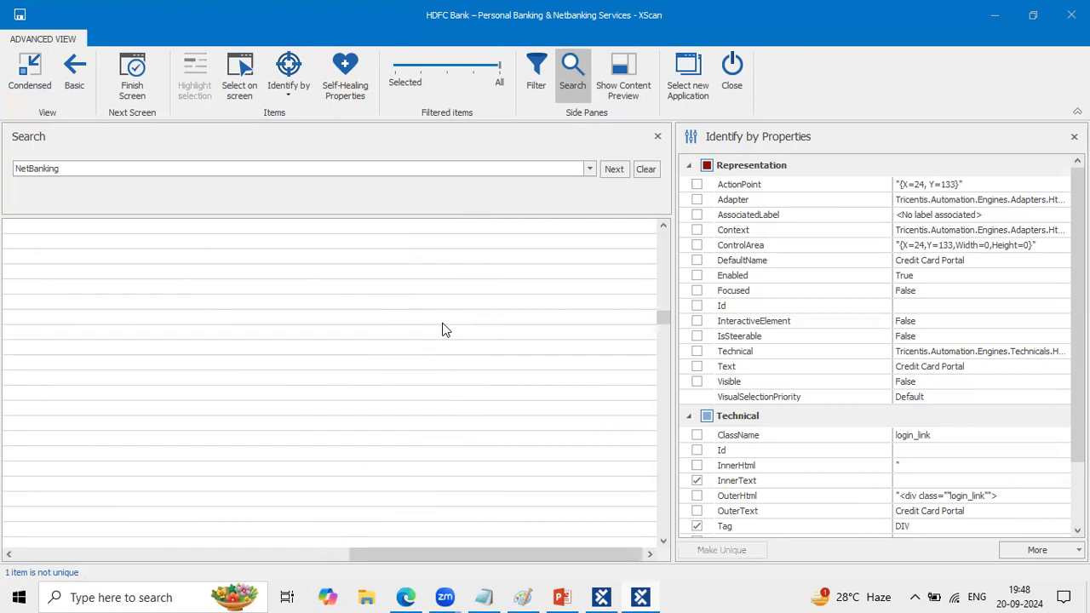
scroll(443, 330, "left", 5)
scroll(443, 331, "up", 6)
scroll(443, 331, "up", 10)
scroll(443, 330, "down", 3)
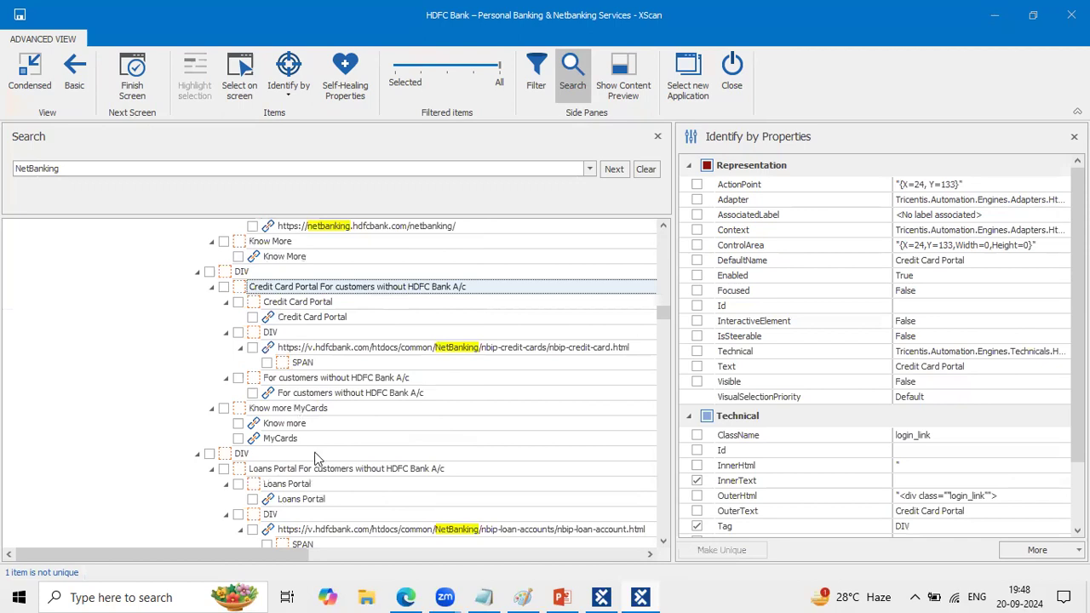
scroll(316, 466, "down", 1)
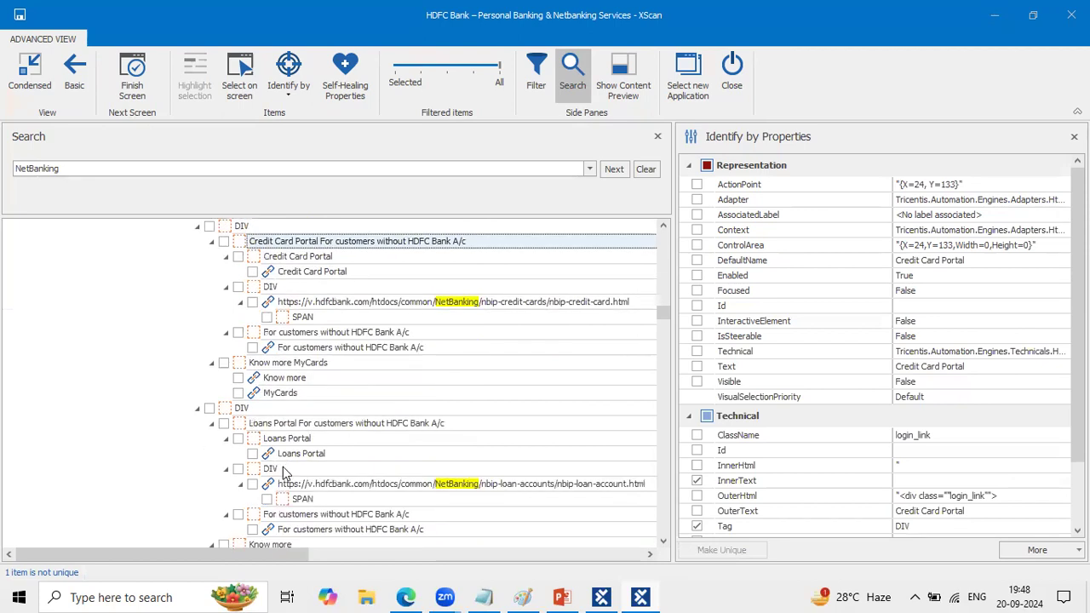
scroll(308, 535, "down", 5)
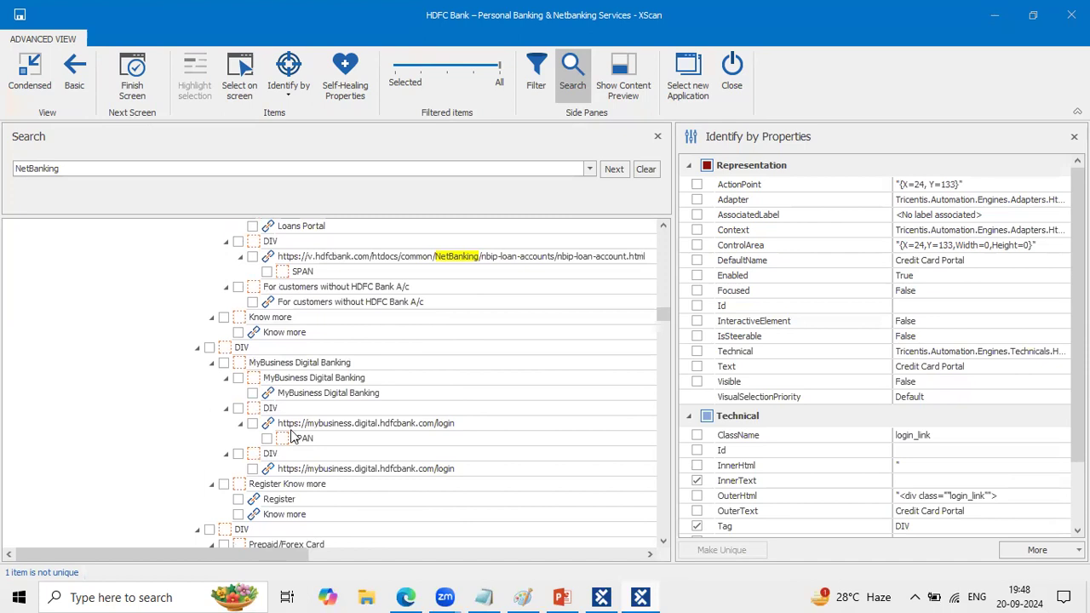
scroll(289, 492, "down", 2)
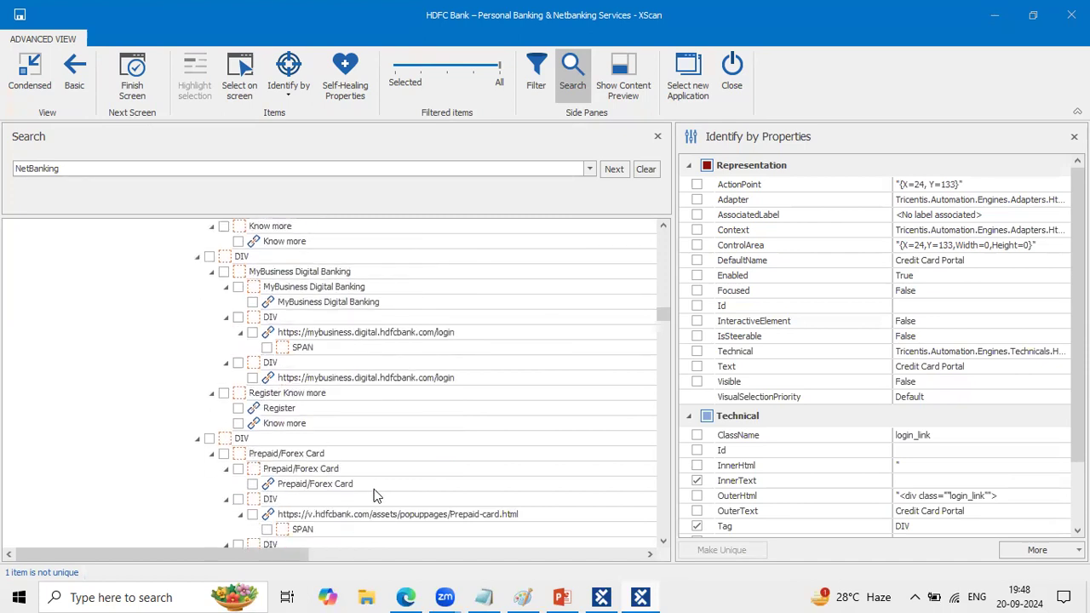
scroll(450, 350, "up", 7)
scroll(452, 353, "up", 5)
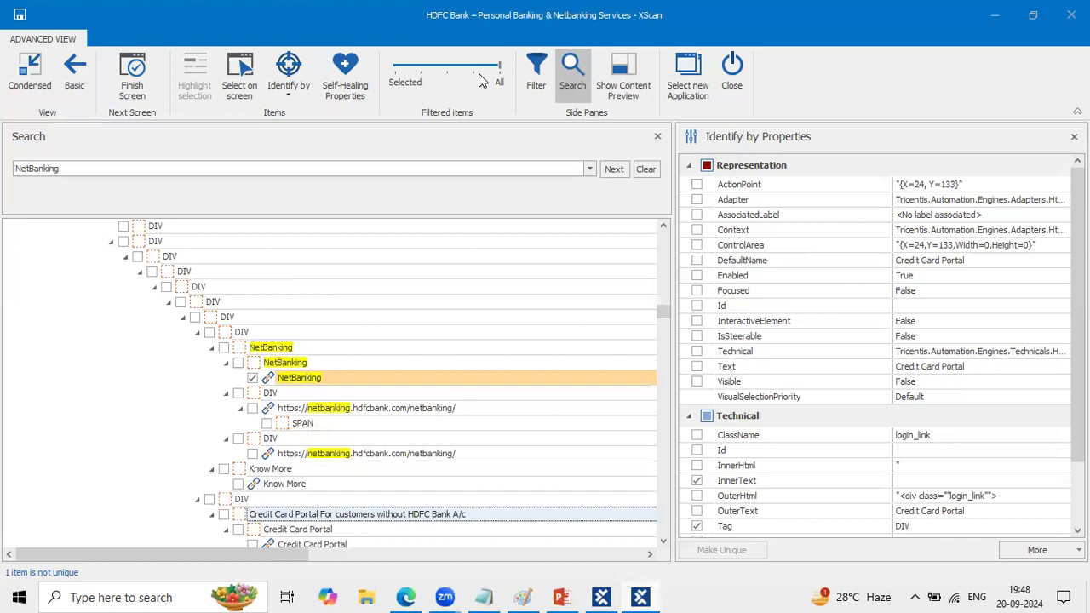
- Reduce the filter level of the item tree, select the checked NetBanking link and close the search
left_click(428, 71)
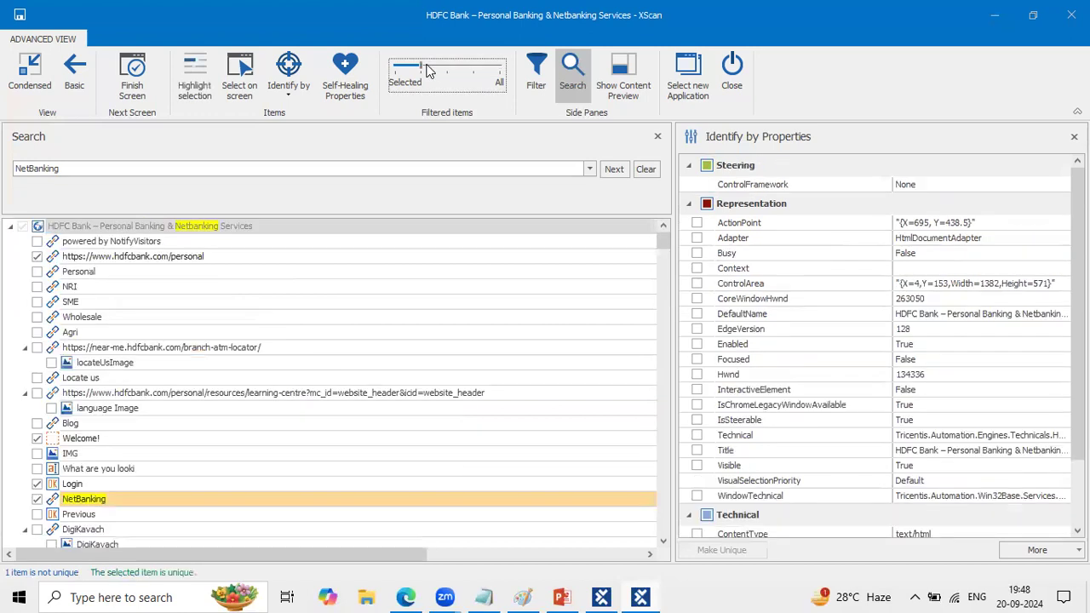
scroll(219, 375, "down", 5)
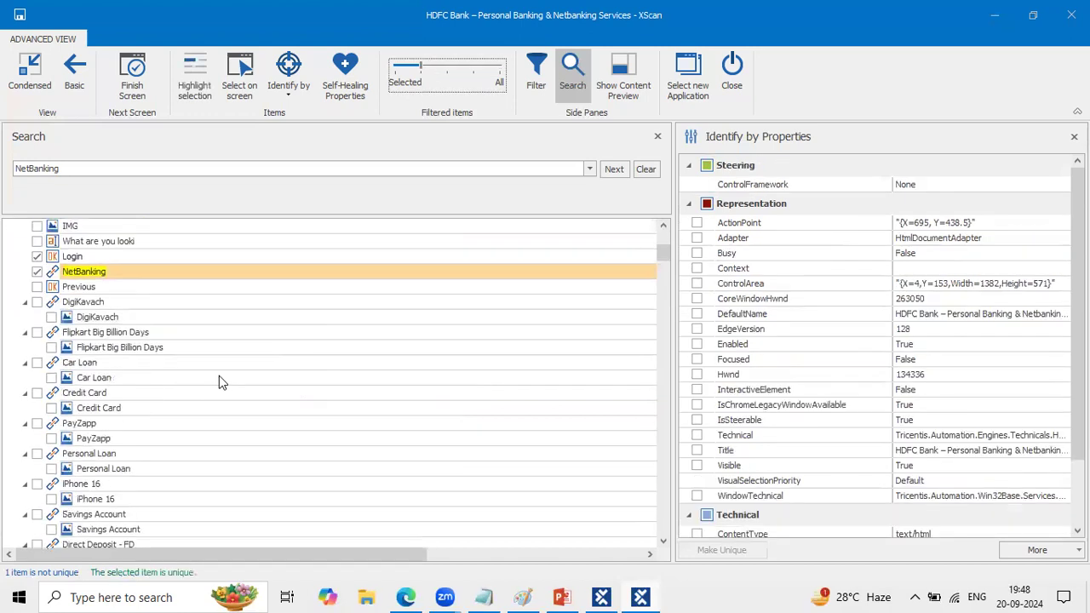
left_click(189, 266)
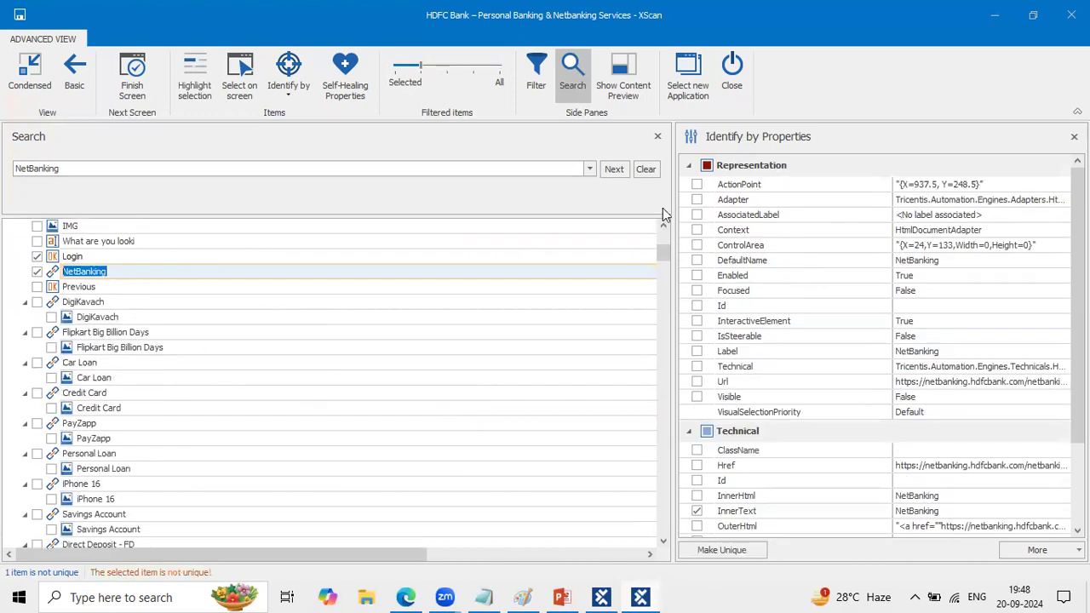
left_click(658, 137)
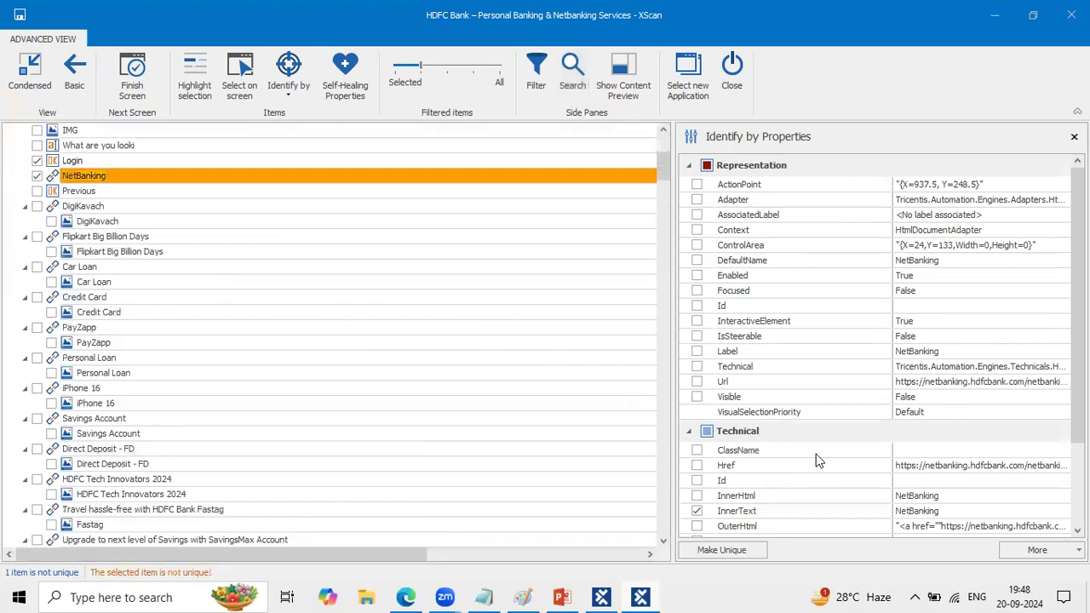
- Check the NetBanking link's ClassName and Id values, and add Href and OuterText to its identifying properties
scroll(816, 460, "down", 2)
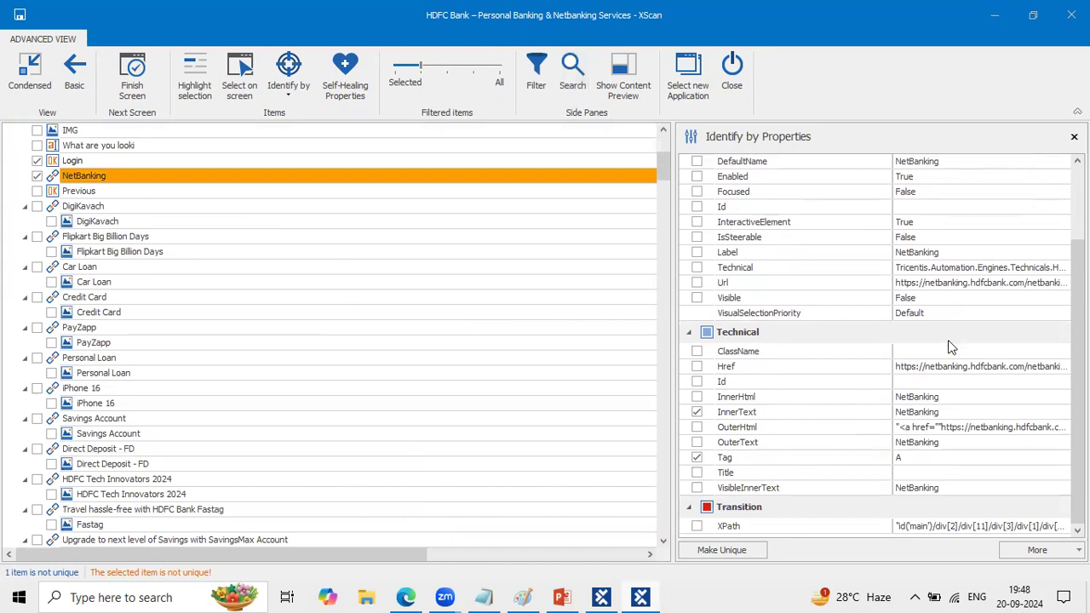
left_click(930, 354)
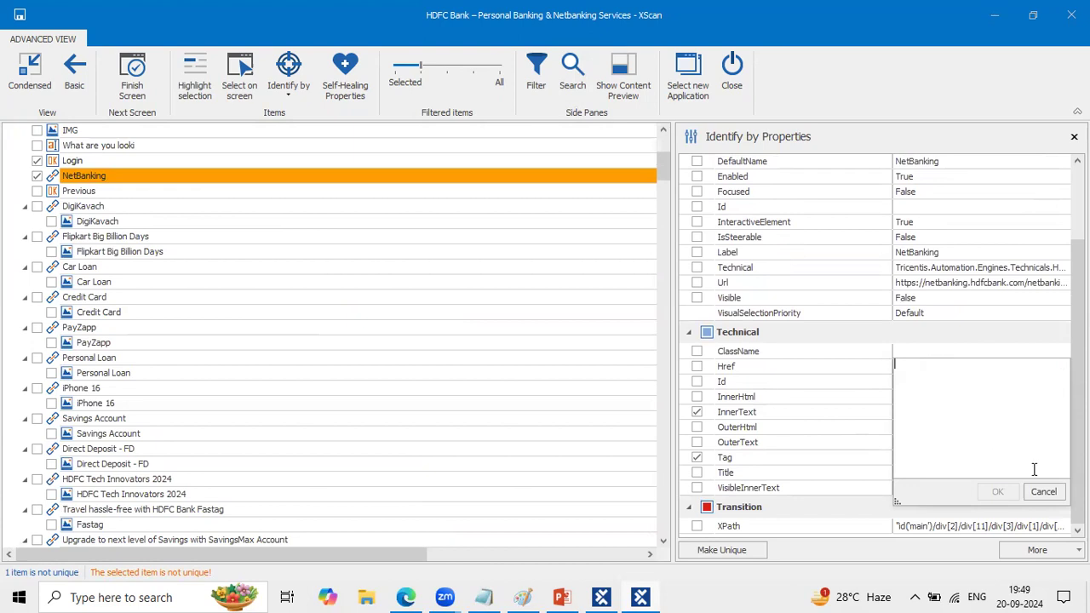
left_click(1038, 491)
left_click(930, 381)
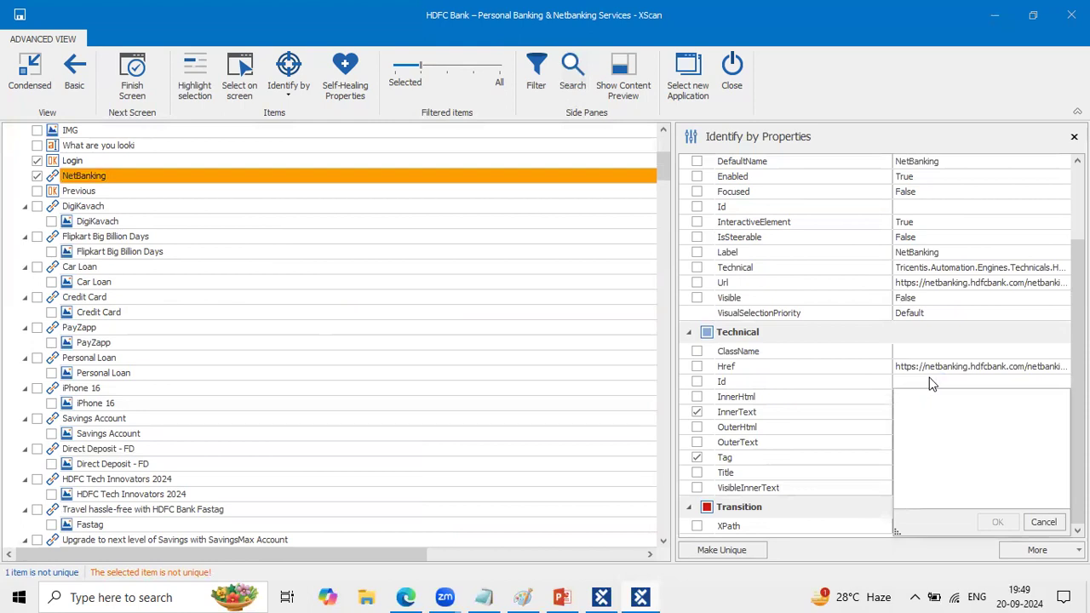
left_click(772, 361)
left_click(696, 367)
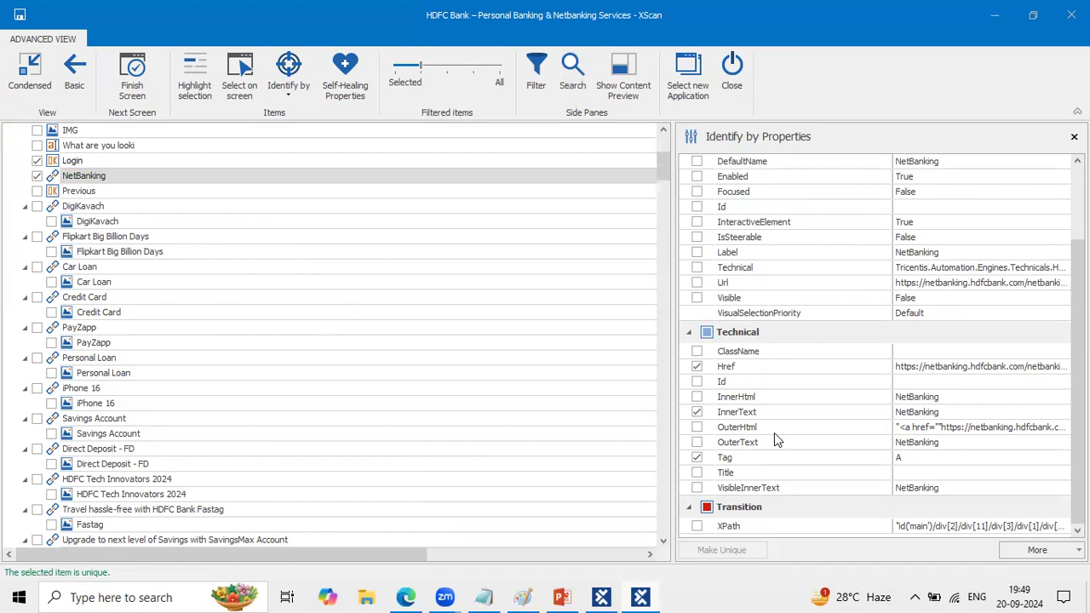
left_click(696, 443)
- Filter the tree to selected items only and review the logo link, Welcome!, Login and NetBanking entries
left_click(402, 68)
left_click_drag(404, 68, 395, 68)
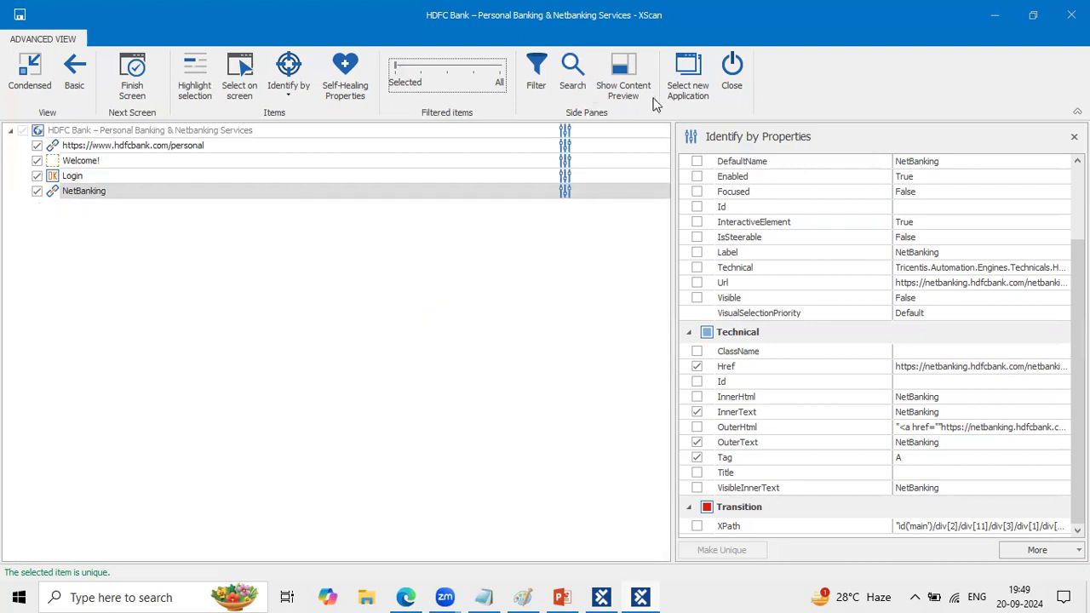
left_click(660, 116)
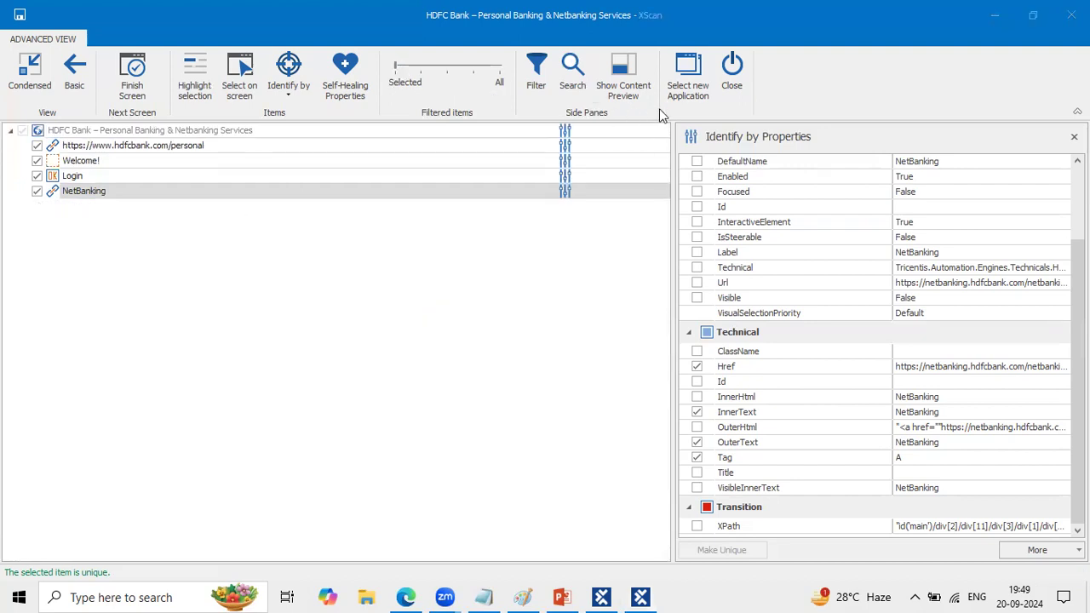
left_click(226, 146)
left_click(109, 164)
left_click(95, 182)
left_click(118, 192)
left_click(785, 136)
left_click(262, 308)
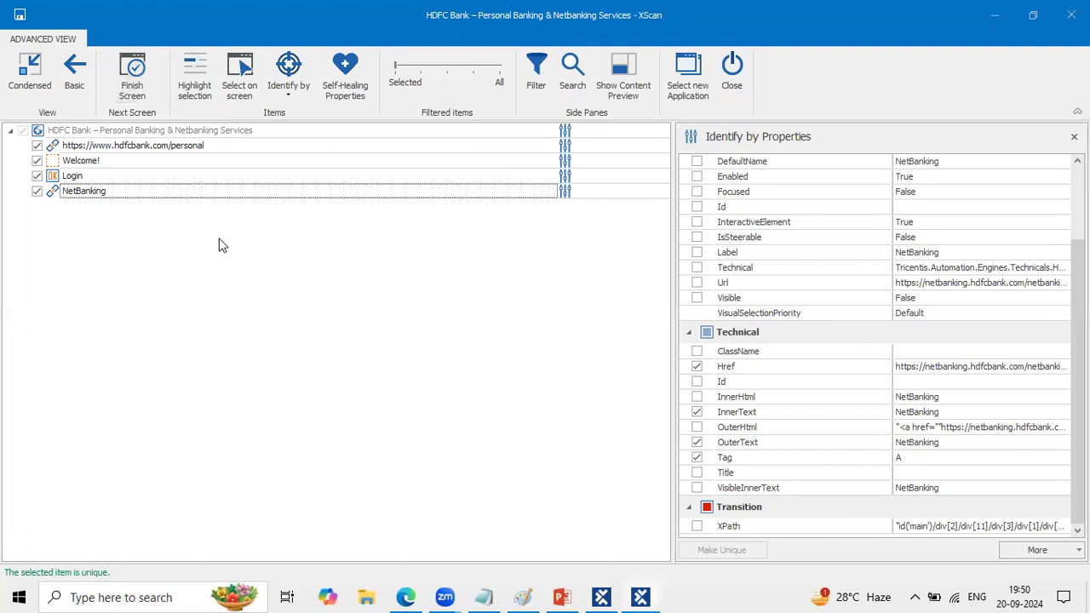
- Save the scanned items as a module, close XScan and open the new HDFC Bank module in Tosca Commander
left_click(21, 15)
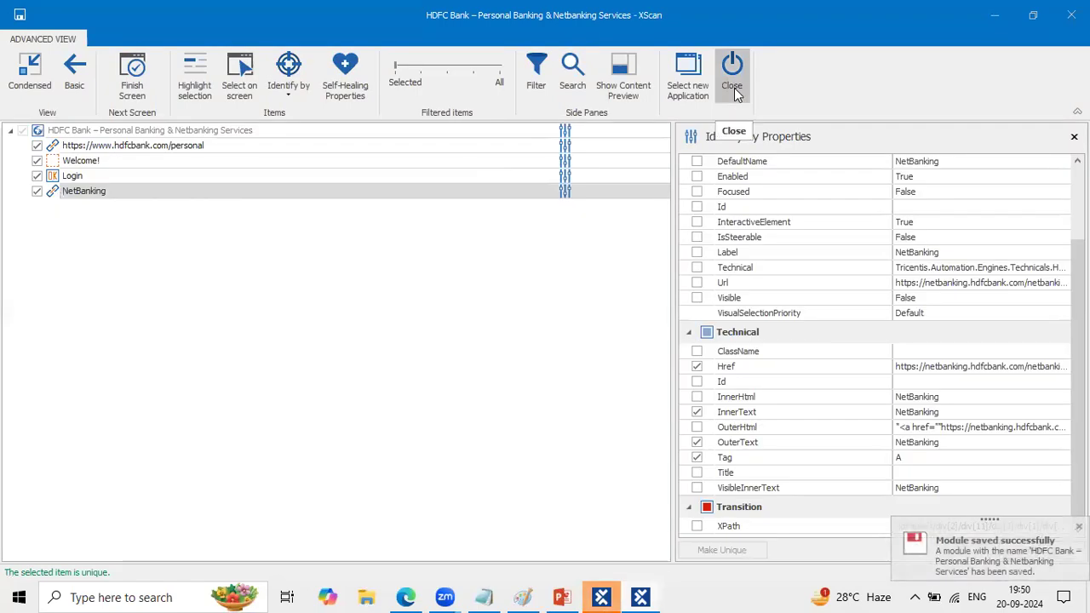
left_click(734, 89)
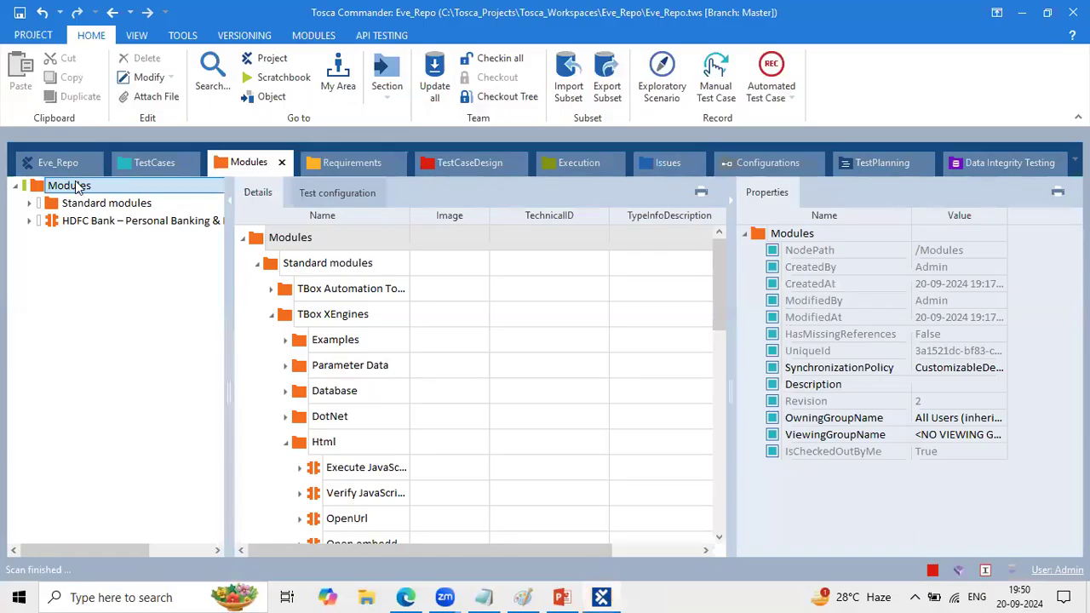
left_click(97, 220)
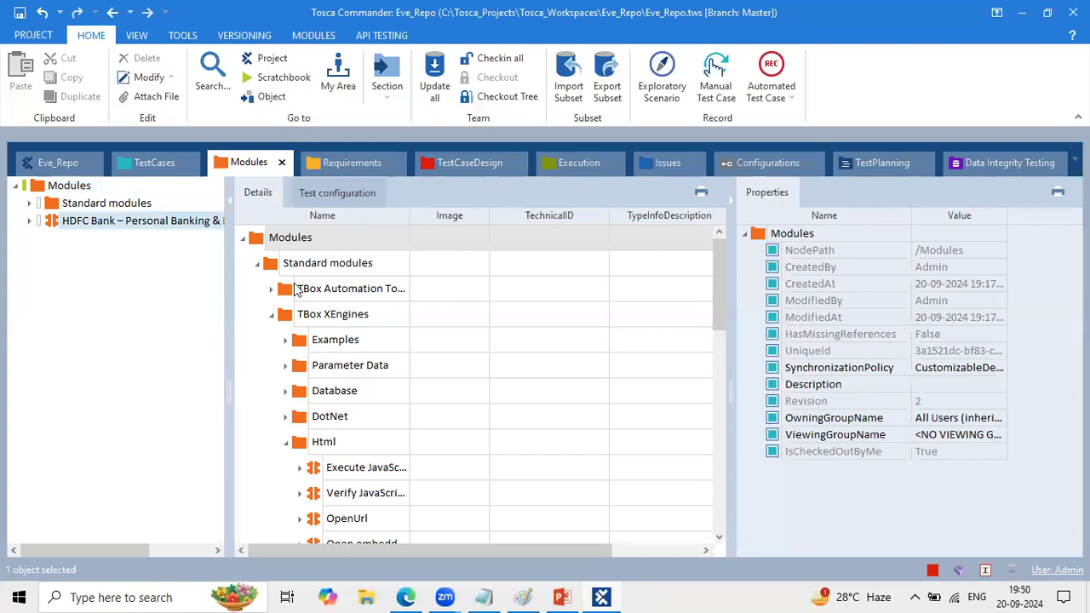
left_click(329, 259)
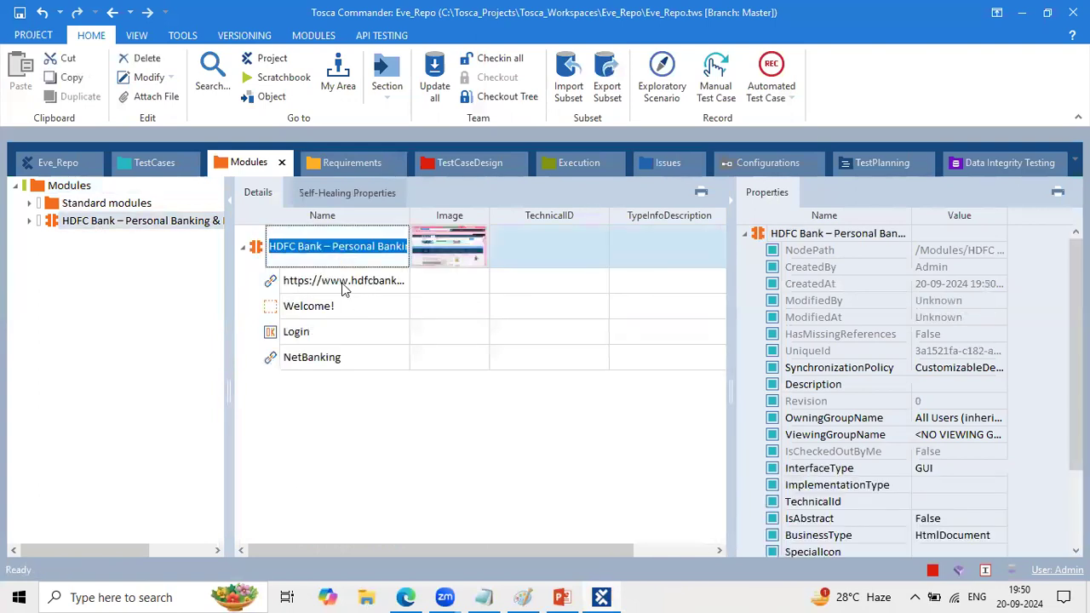
- Widen the module's Name column and review the properties of the logo link, Welcome!, Login and NetBanking attributes
left_click(338, 285)
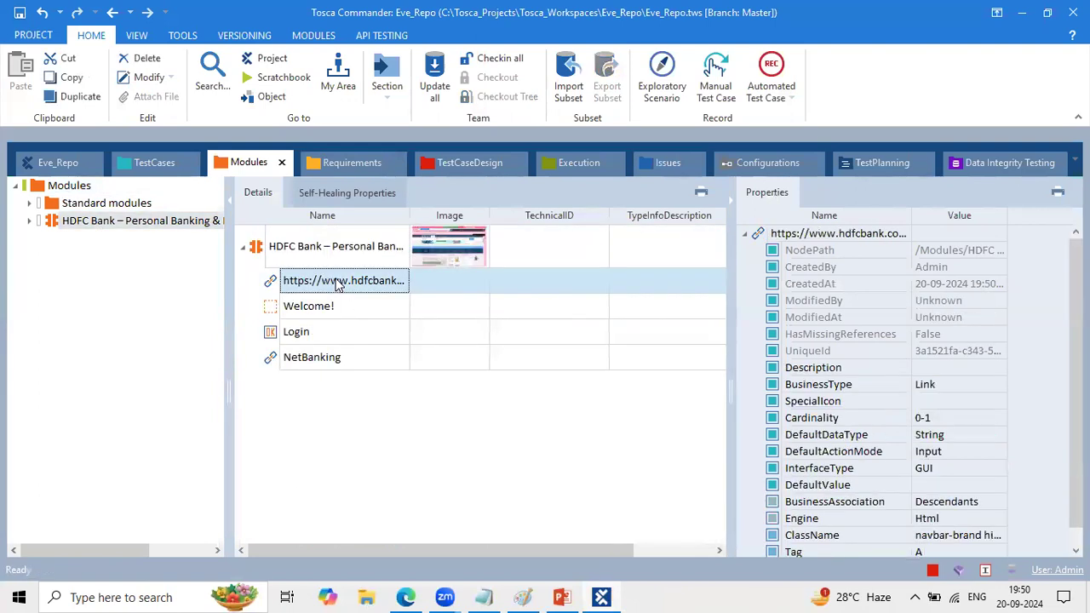
left_click_drag(409, 212, 474, 211)
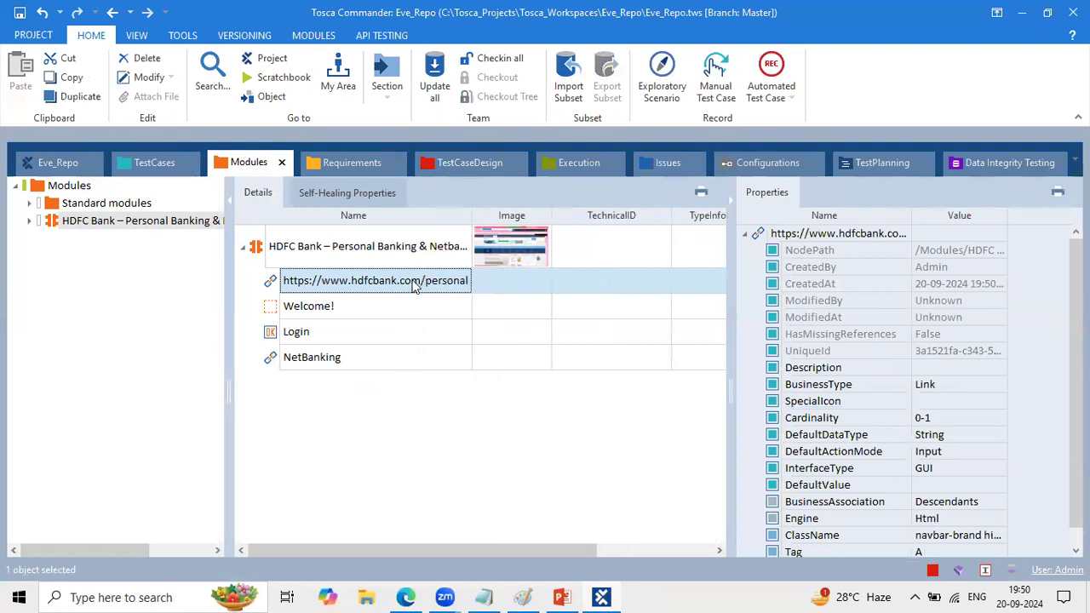
left_click(404, 285)
left_click(341, 308)
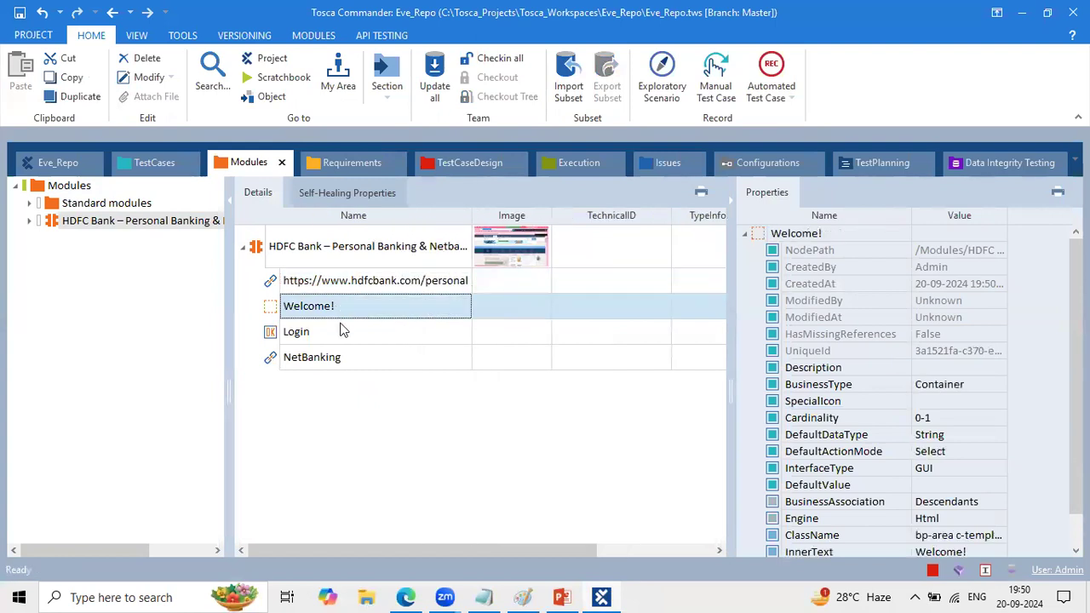
left_click(341, 333)
left_click(353, 358)
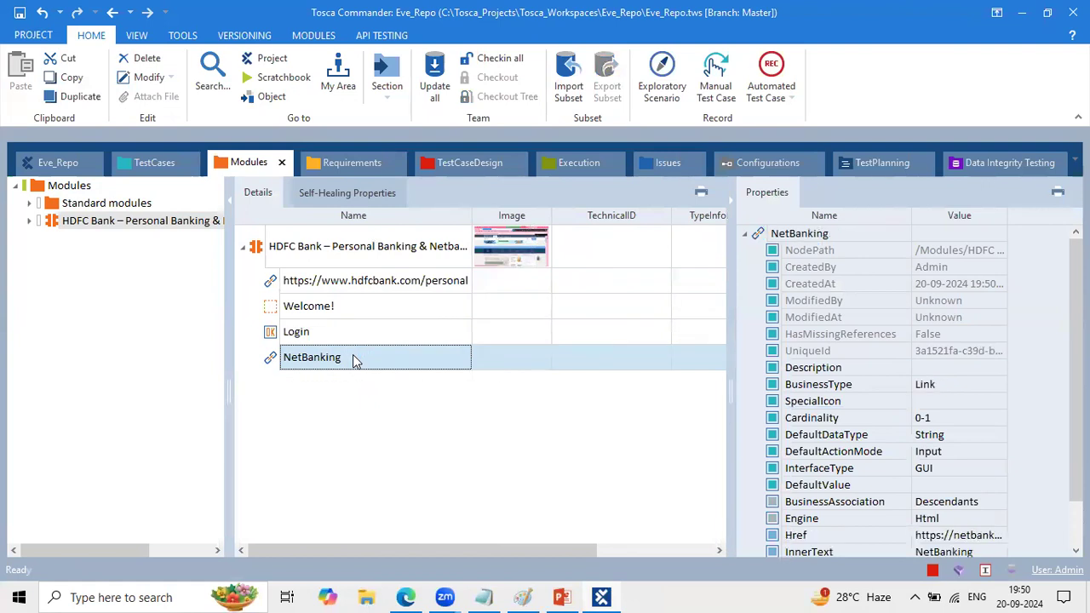
- Add the HDFC Bank module as a test step after OpenUrl in the Hdfc Home Page test case and expand it
left_click(271, 247)
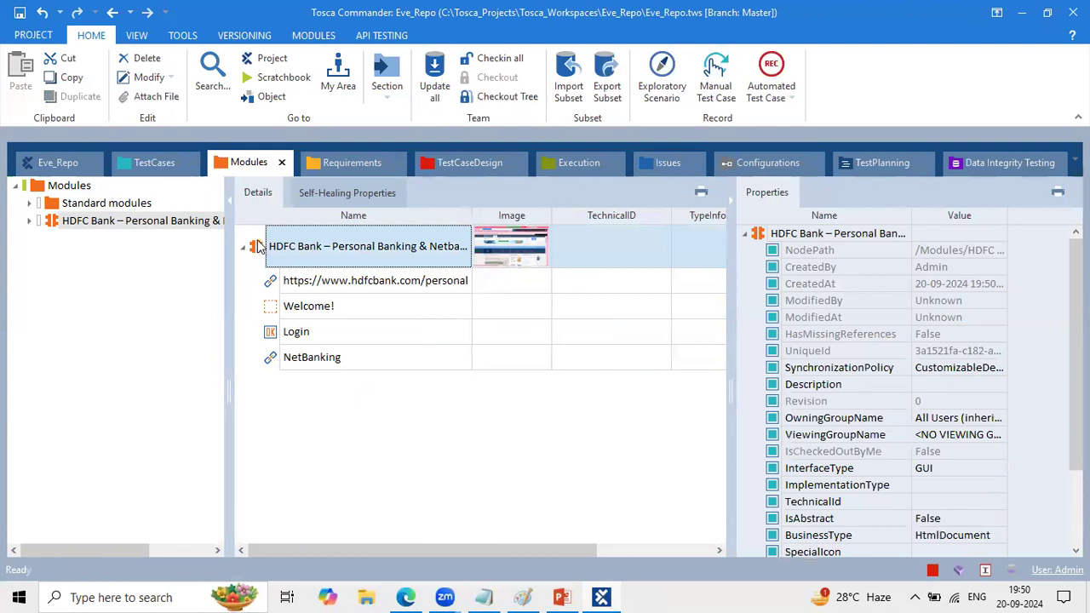
left_click_drag(258, 247, 224, 239)
left_click(207, 373)
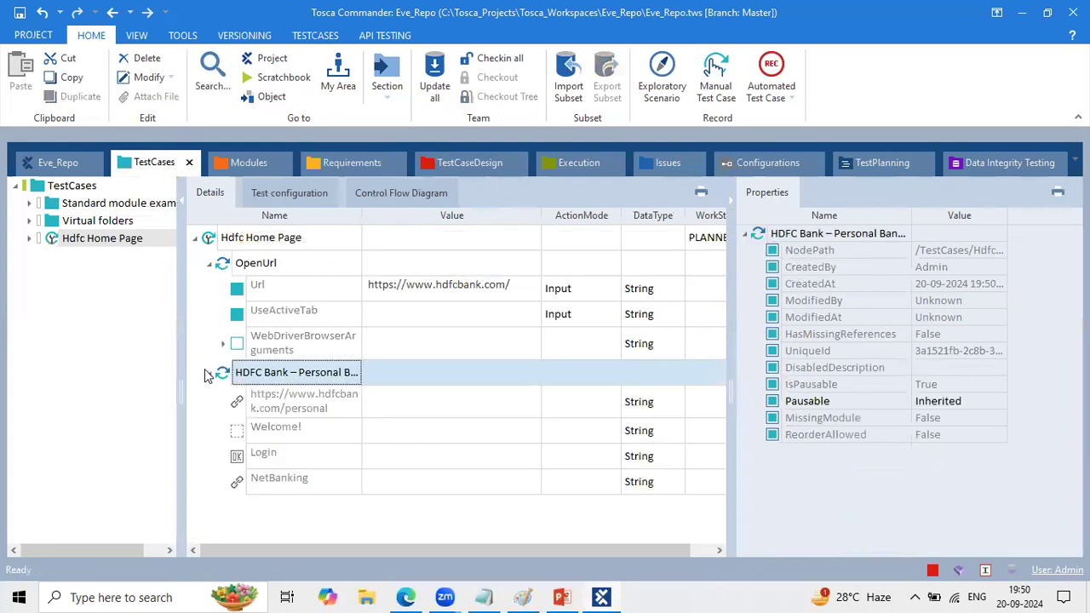
left_click(446, 398)
left_click(445, 397)
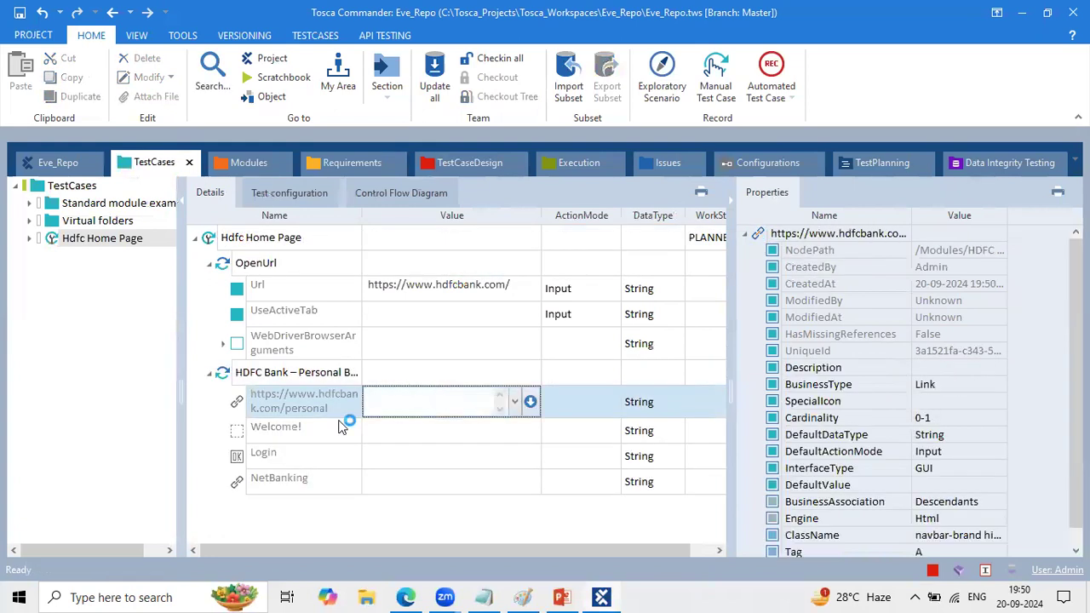
left_click(531, 400)
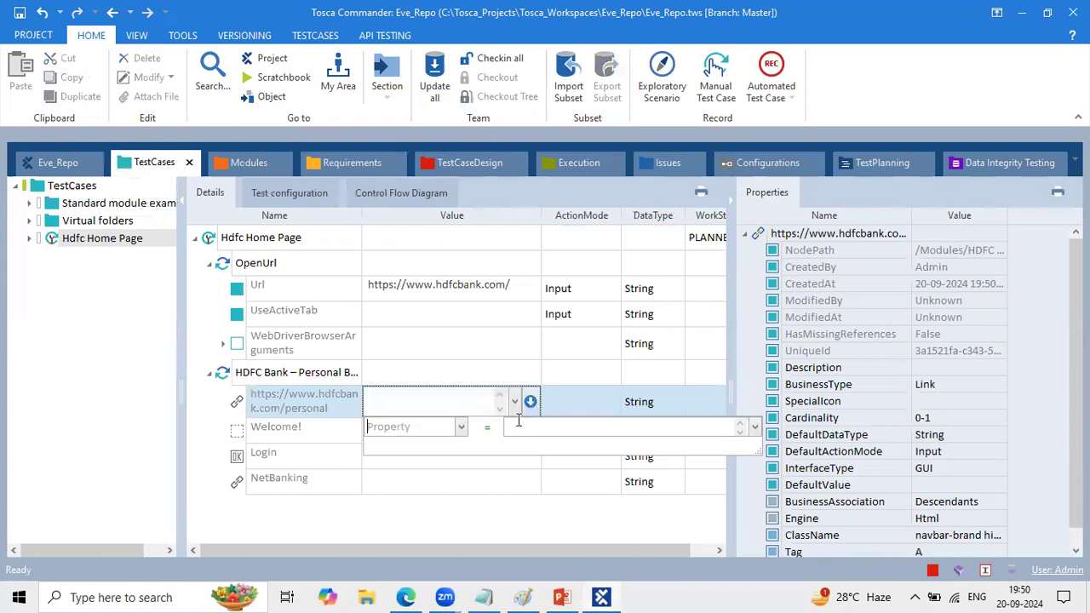
left_click(461, 427)
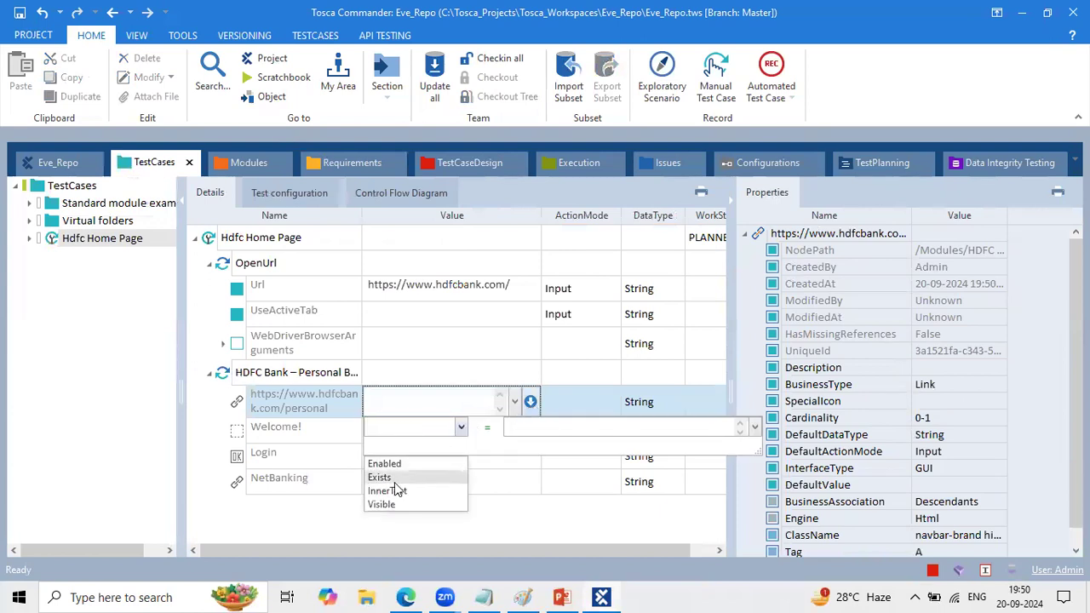
left_click(462, 358)
left_click(452, 401)
left_click(453, 398)
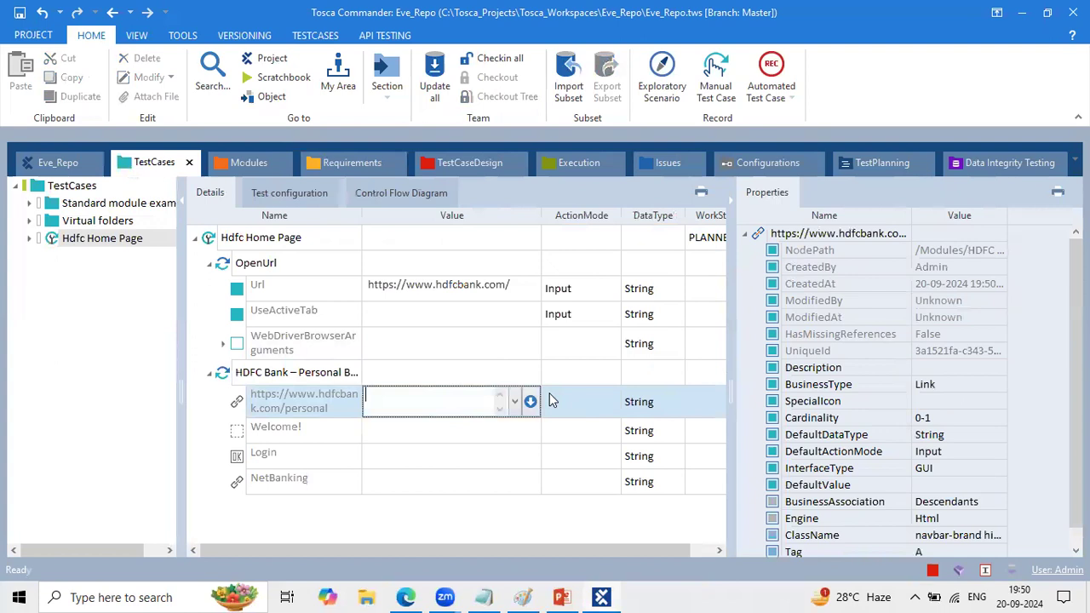
left_click(530, 401)
left_click(461, 429)
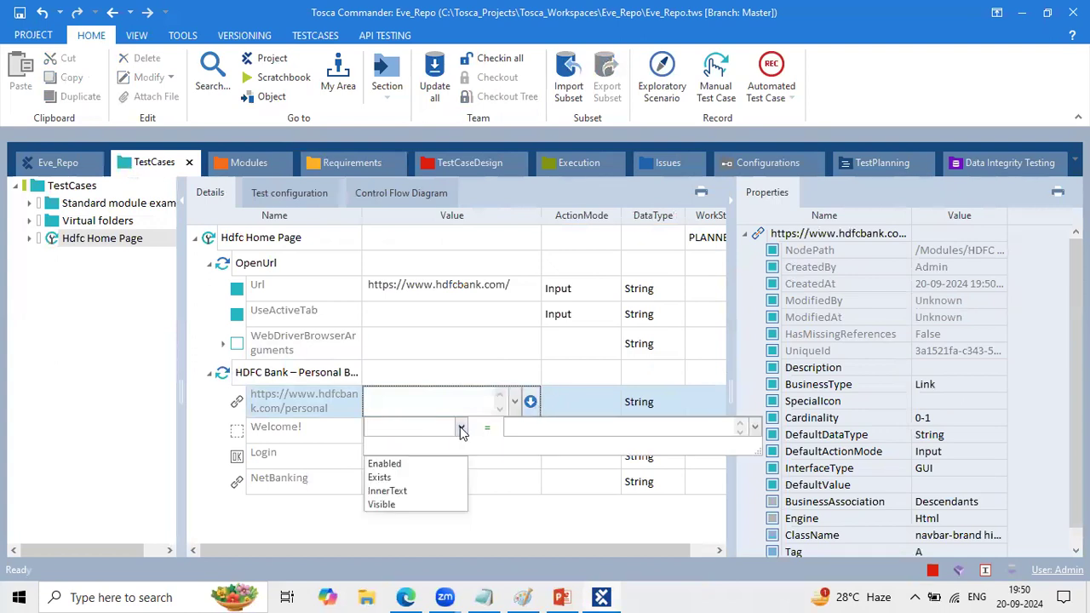
left_click(380, 476)
left_click(553, 430)
type("True")
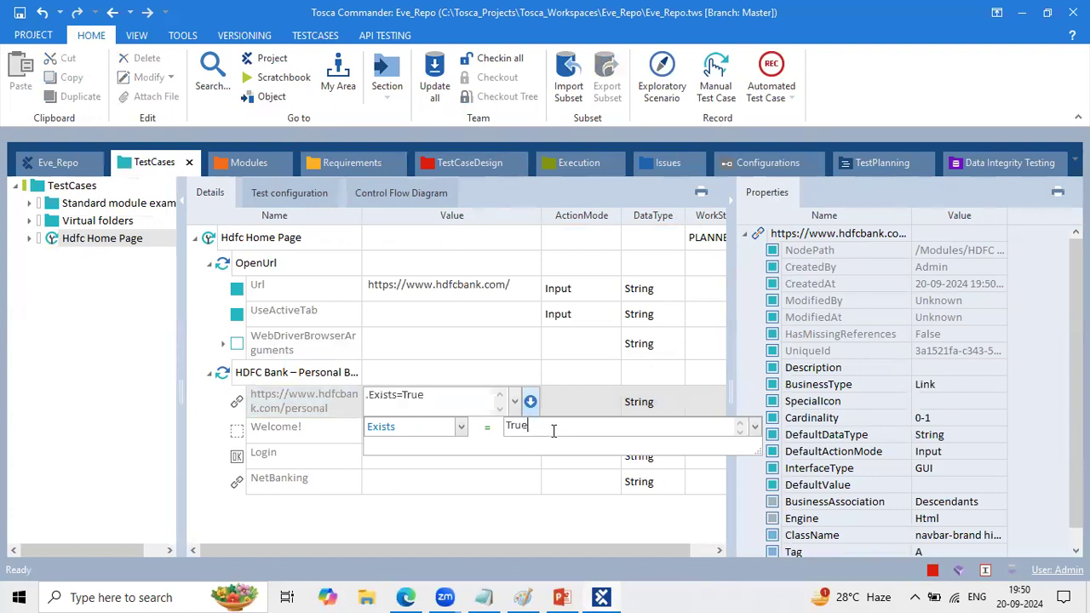
key("Return")
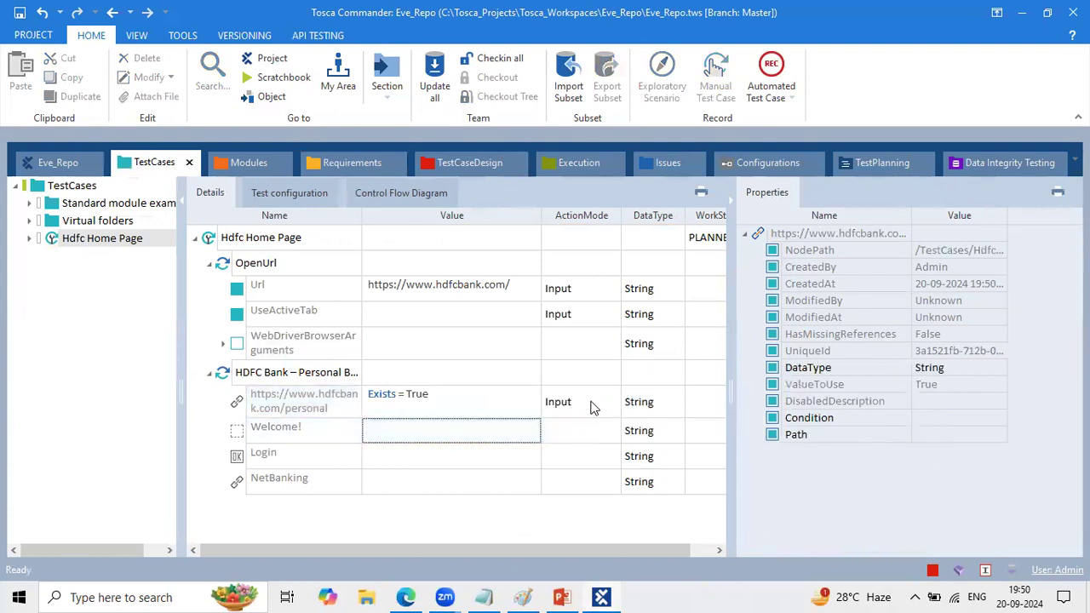
left_click(594, 408)
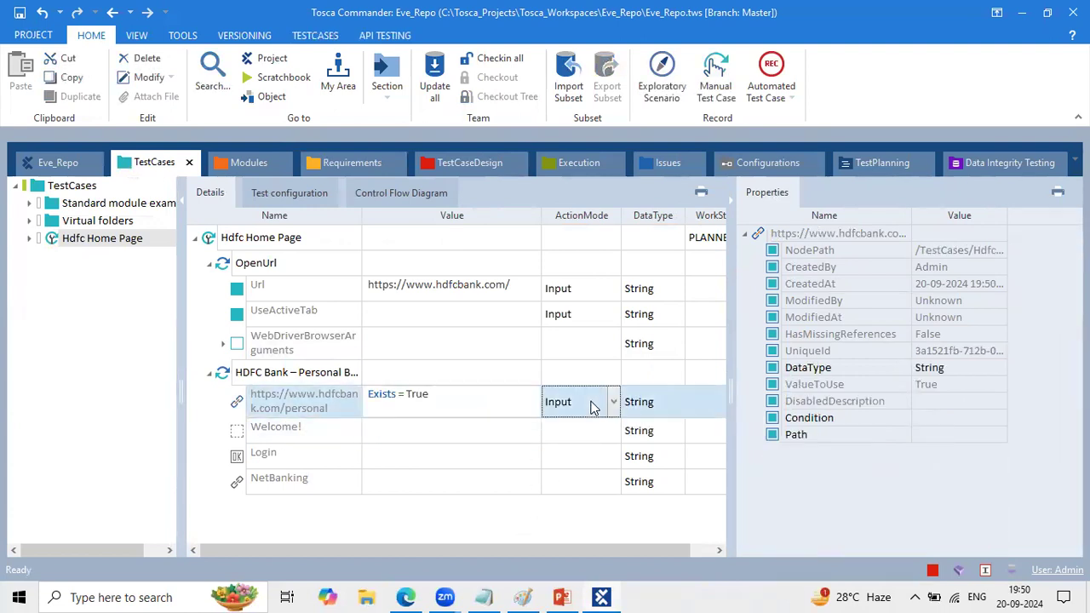
type("Verify")
left_click(477, 457)
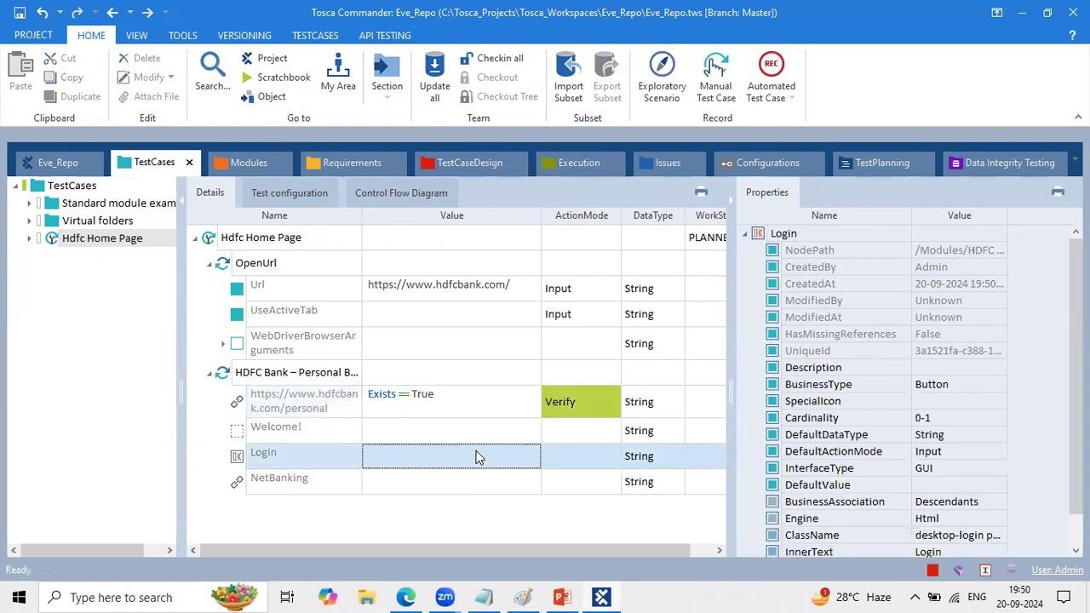
- Set the value of the Welcome! test step value to the property condition InnerText == Welcome!, reusing the attribute's name as the text
left_click(449, 438)
left_click(449, 437)
left_click(333, 435)
key("ctrl+c")
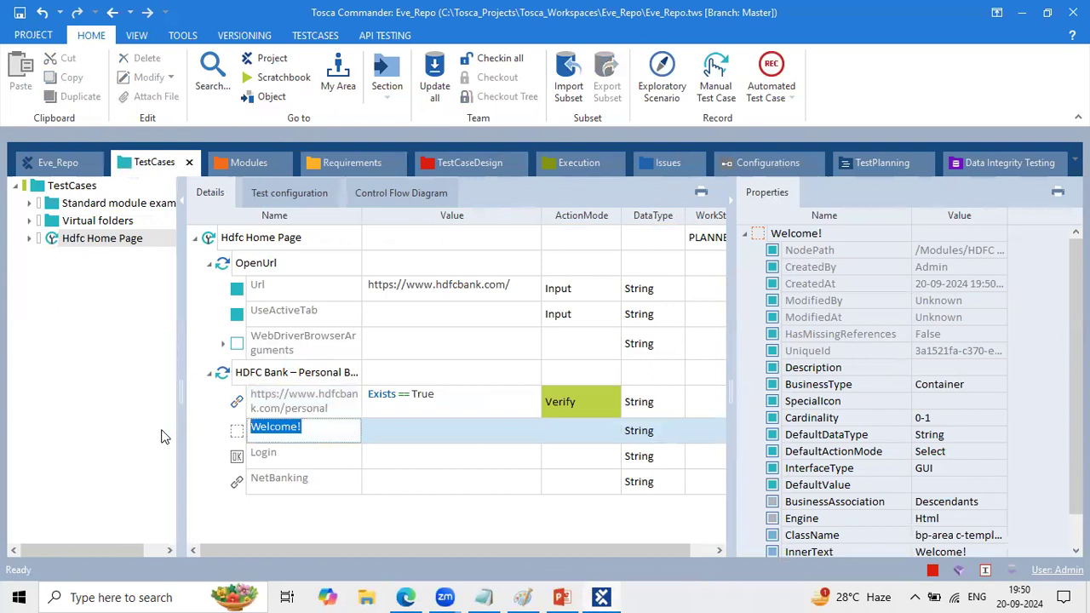
left_click(460, 439)
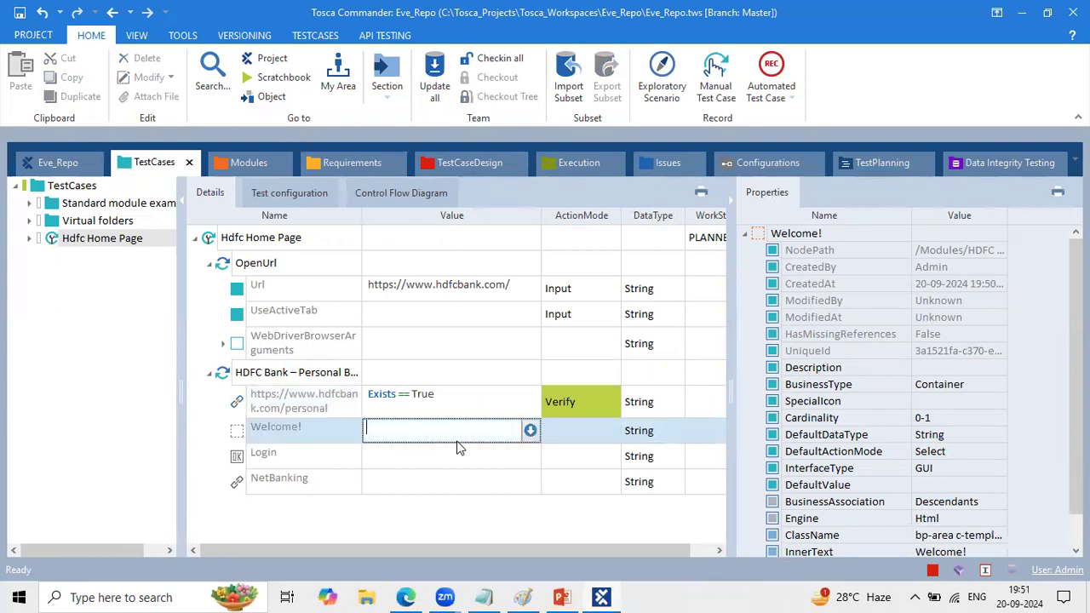
left_click(530, 430)
left_click(460, 452)
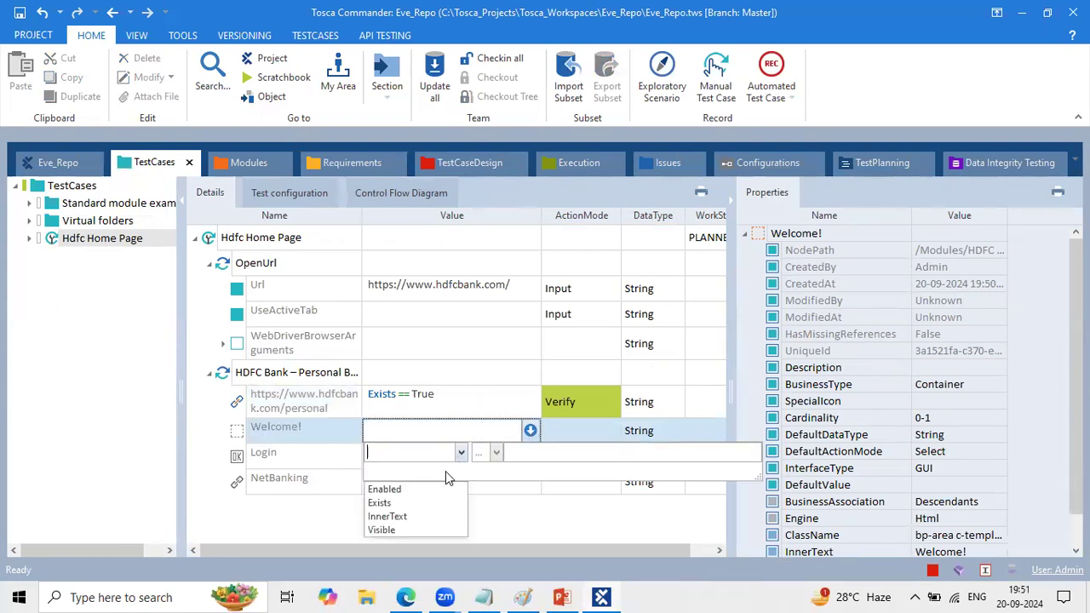
left_click(451, 513)
left_click(496, 453)
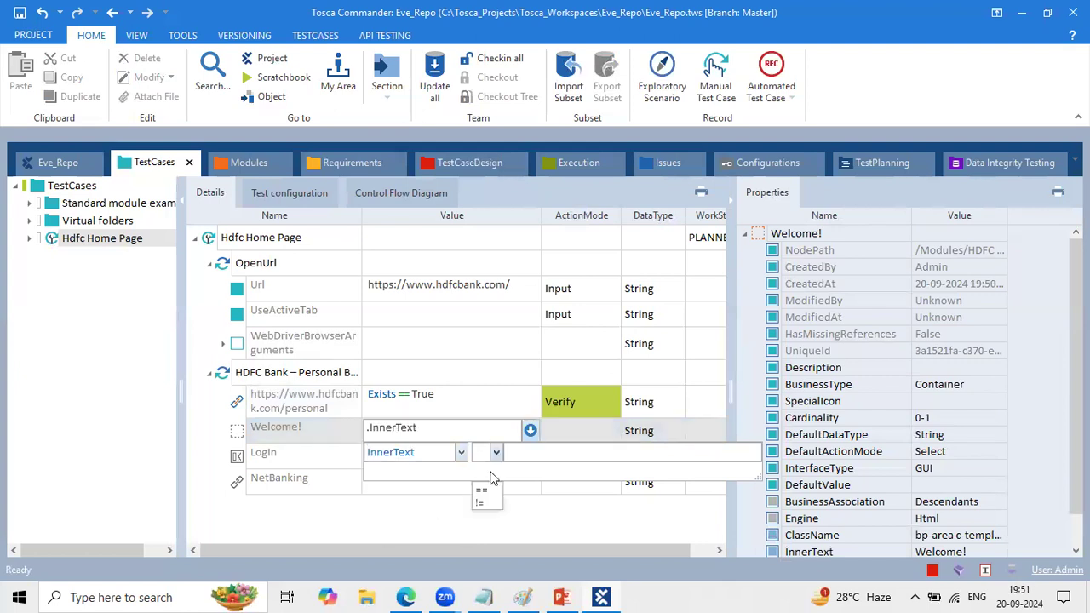
left_click(483, 483)
left_click(522, 448)
type("V")
key("BackSpace")
key("ctrl+v")
left_click(538, 489)
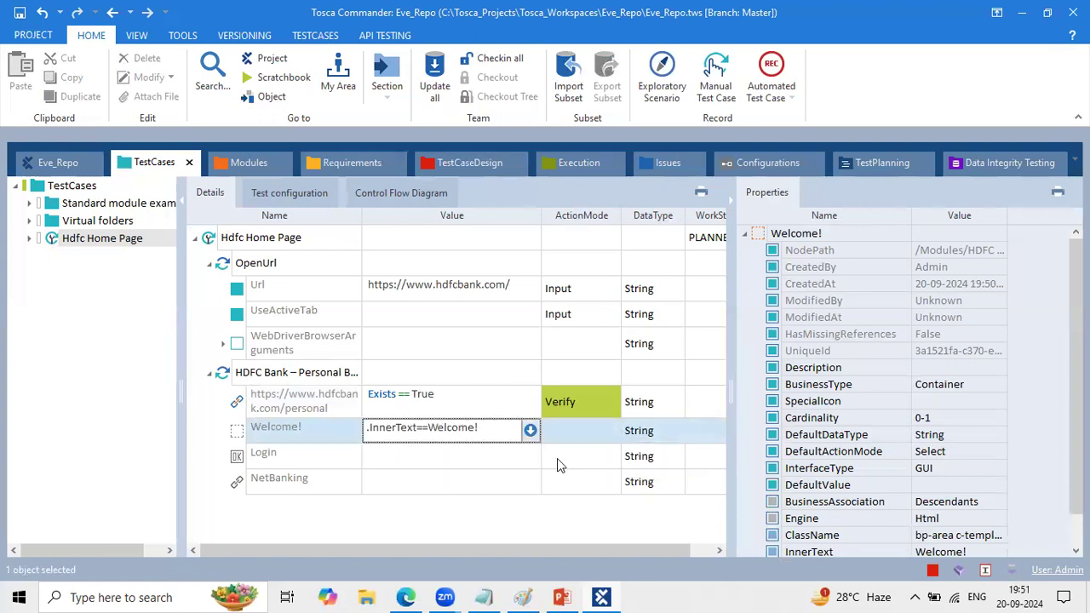
- Set the action mode of the Welcome! test step value to Verify
left_click(567, 439)
type("Verify")
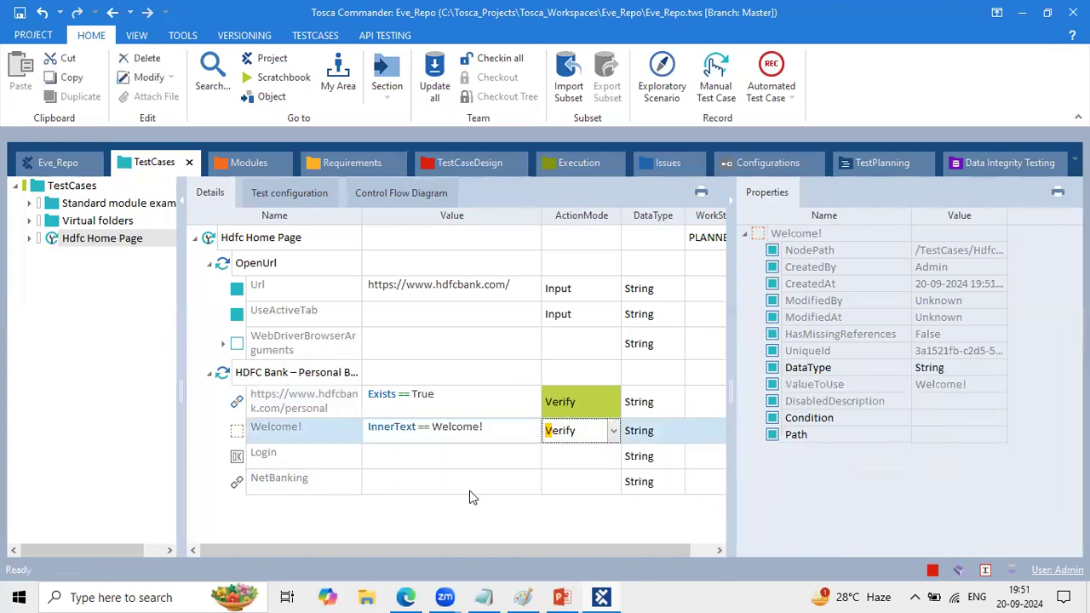
left_click(471, 495)
- Set the value of the Login test step value to the {MOUSEOVER} operation
left_click(432, 453)
left_click(432, 453)
type("{Click}")
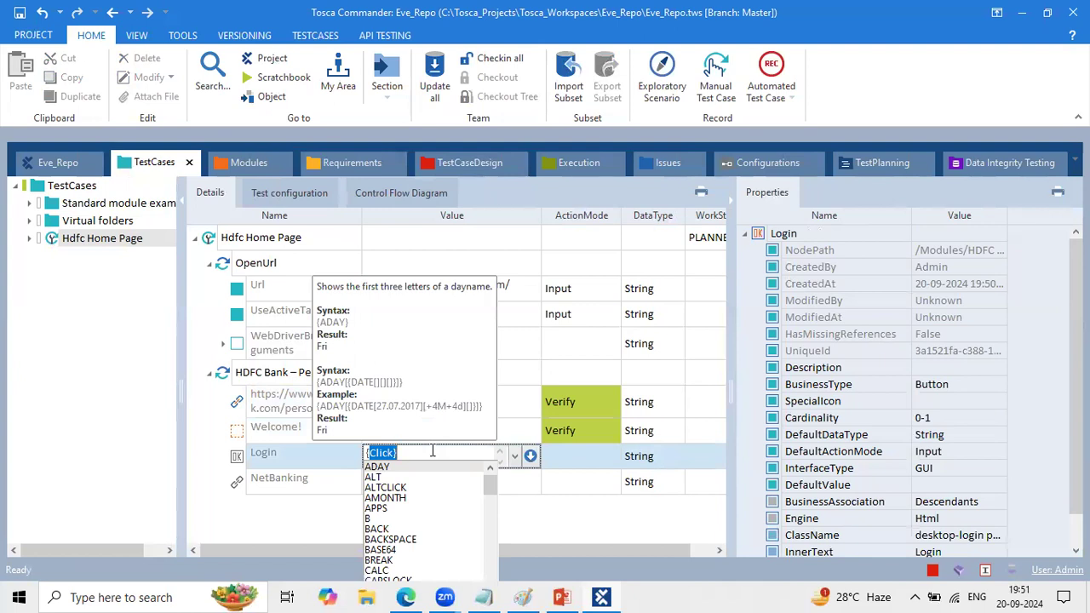
type("{mou")
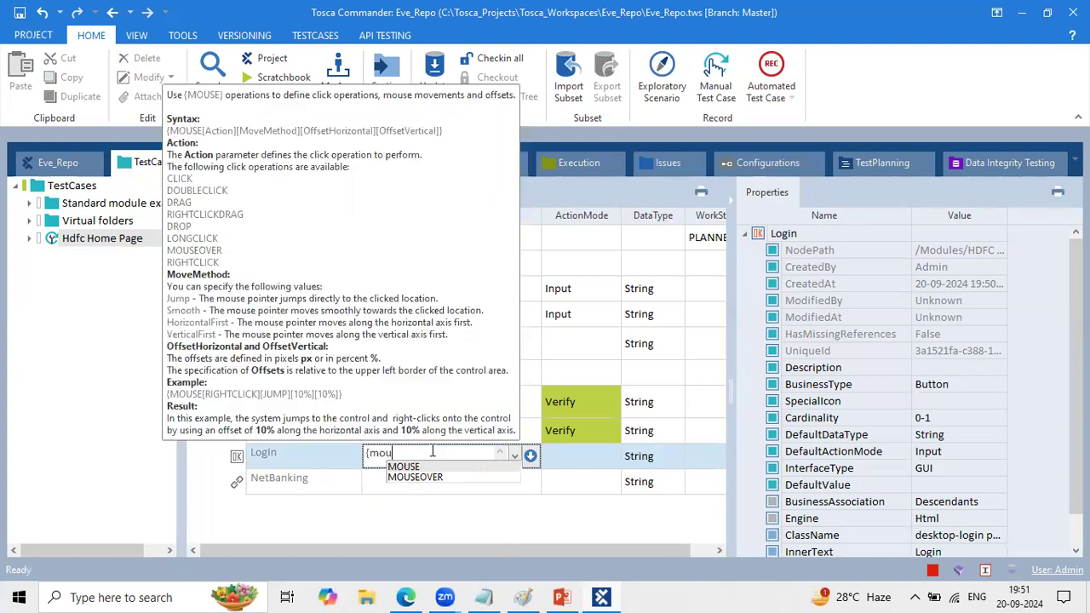
key("Down")
key("Return")
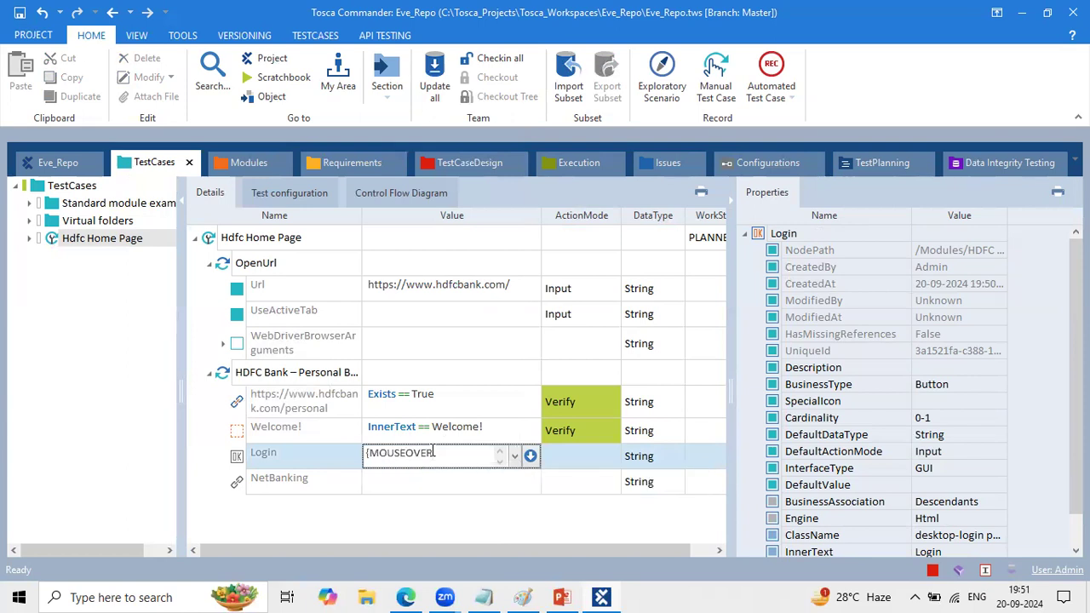
key("Return")
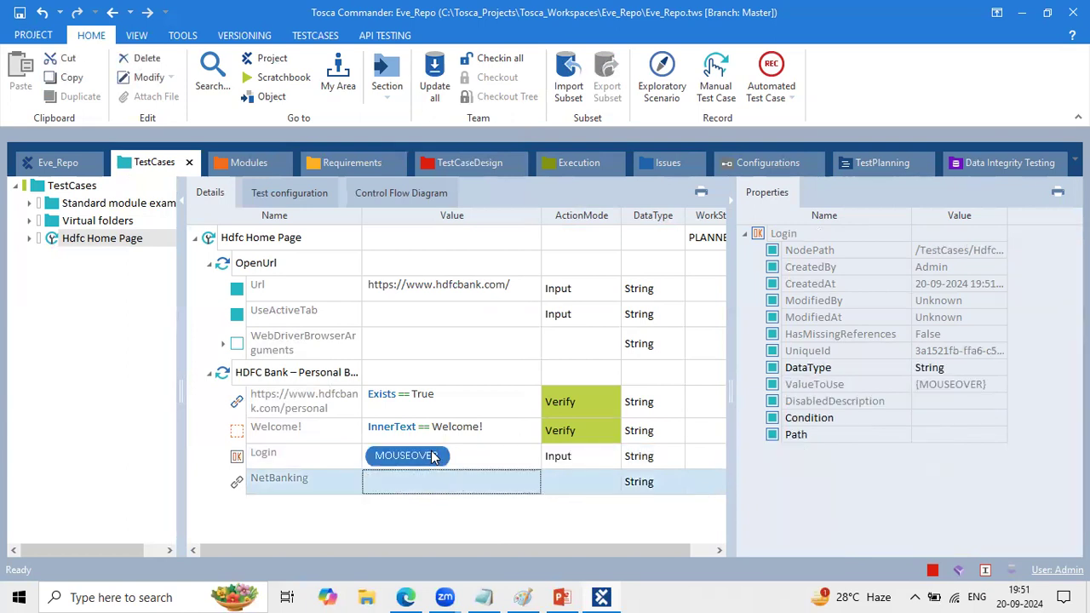
- Set the value of the NetBanking test step value to {Click} and compare the test case with the planned steps in Paint
left_click(413, 488)
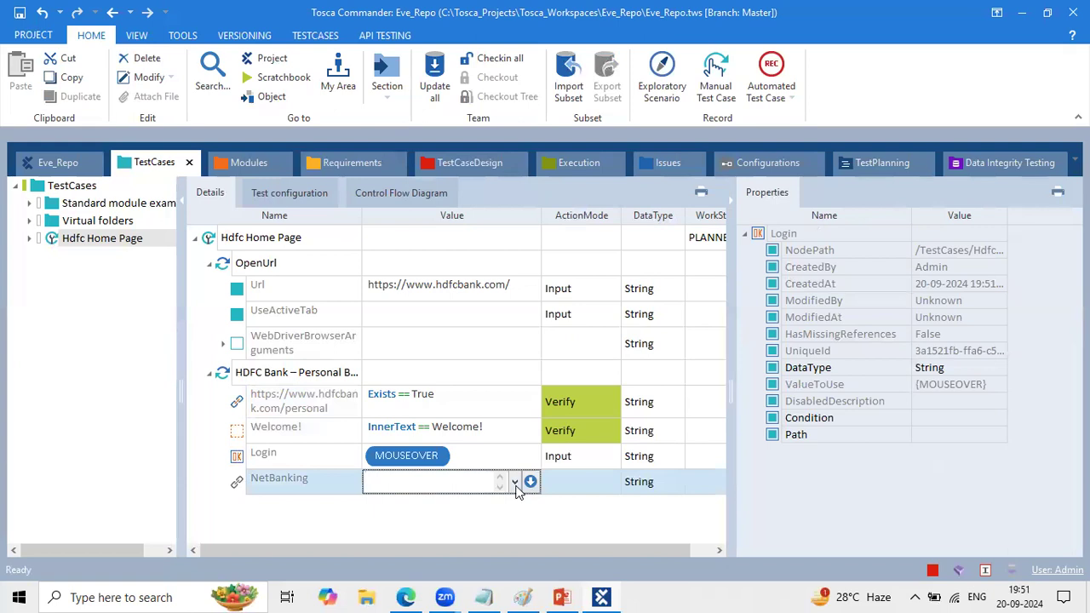
left_click(514, 481)
left_click(427, 504)
left_click(568, 520)
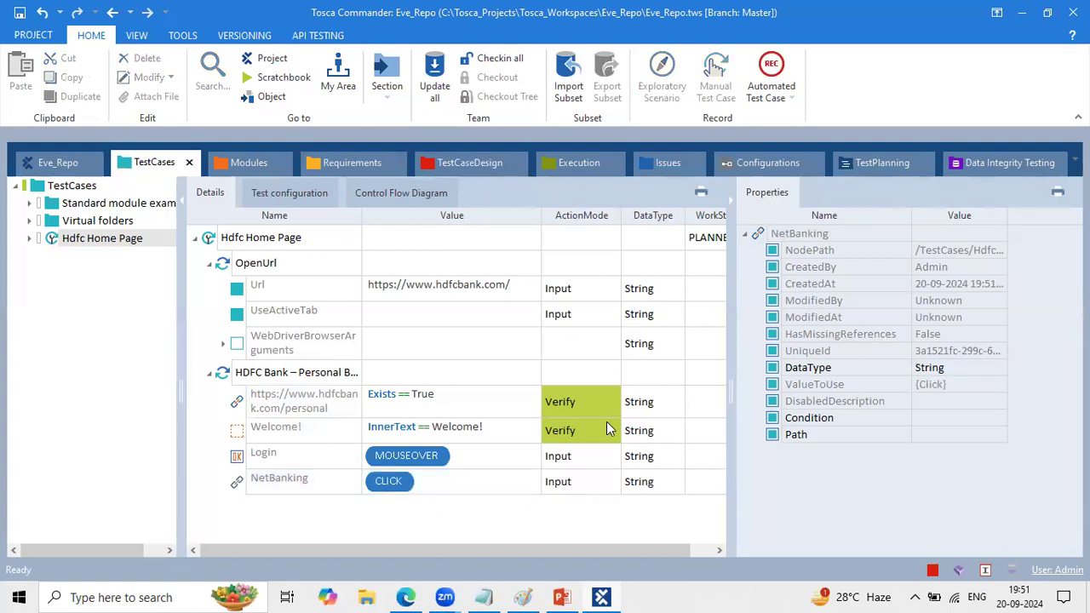
left_click(522, 596)
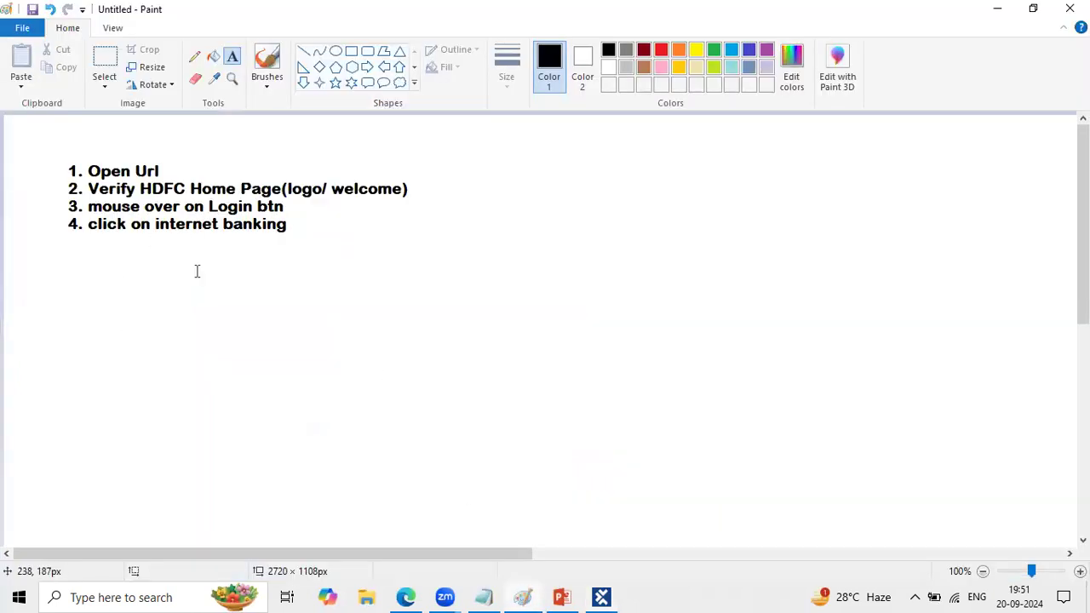
left_click(533, 595)
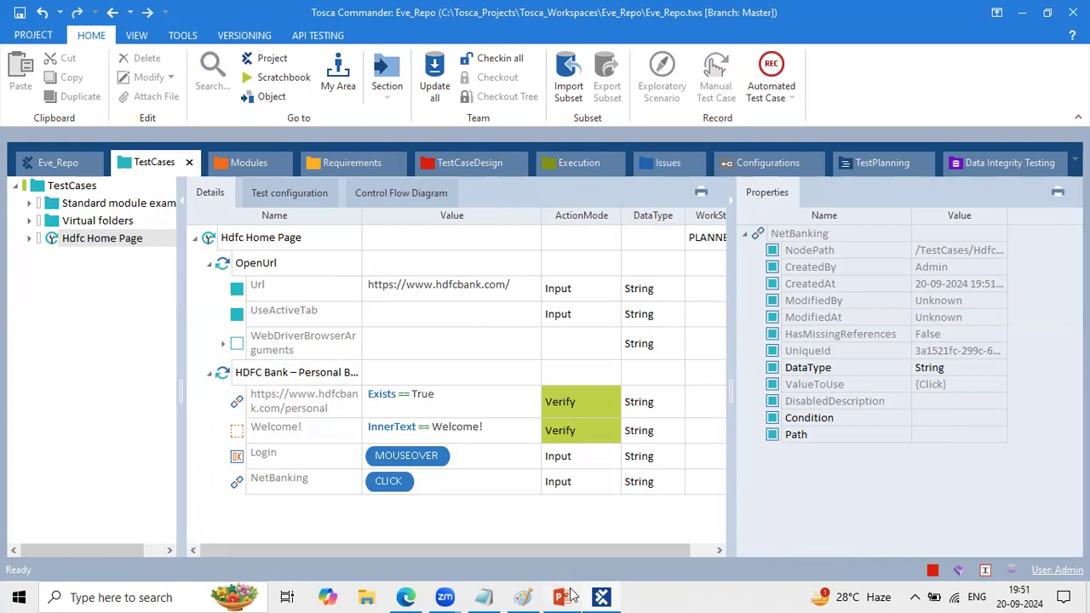
- Switch to Edge, close the HDFC Bank and hdfc search tabs, and return to Tosca Commander
left_click(404, 594)
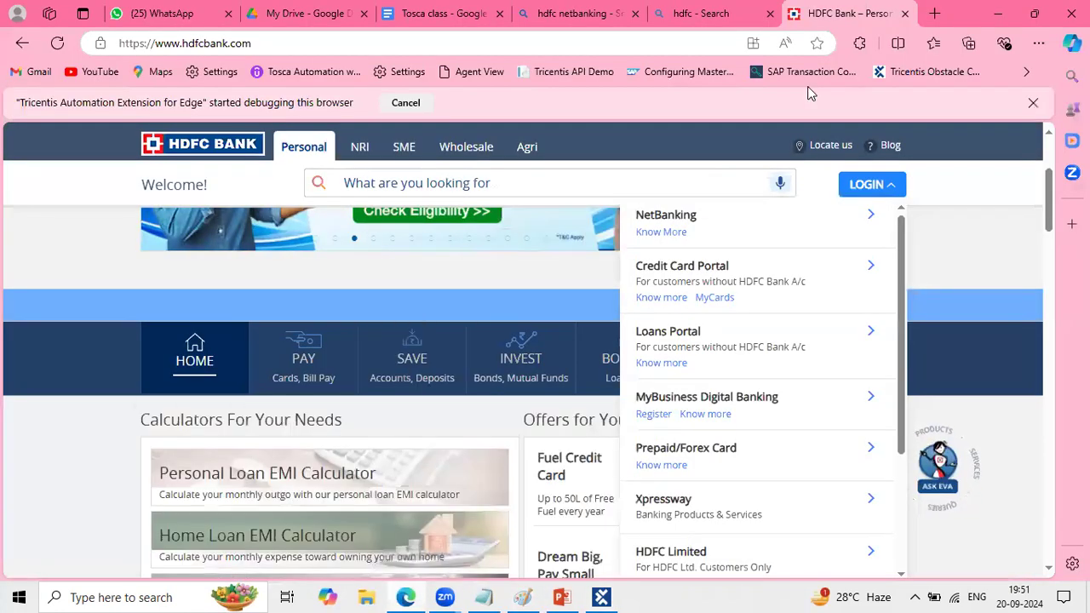
left_click(904, 14)
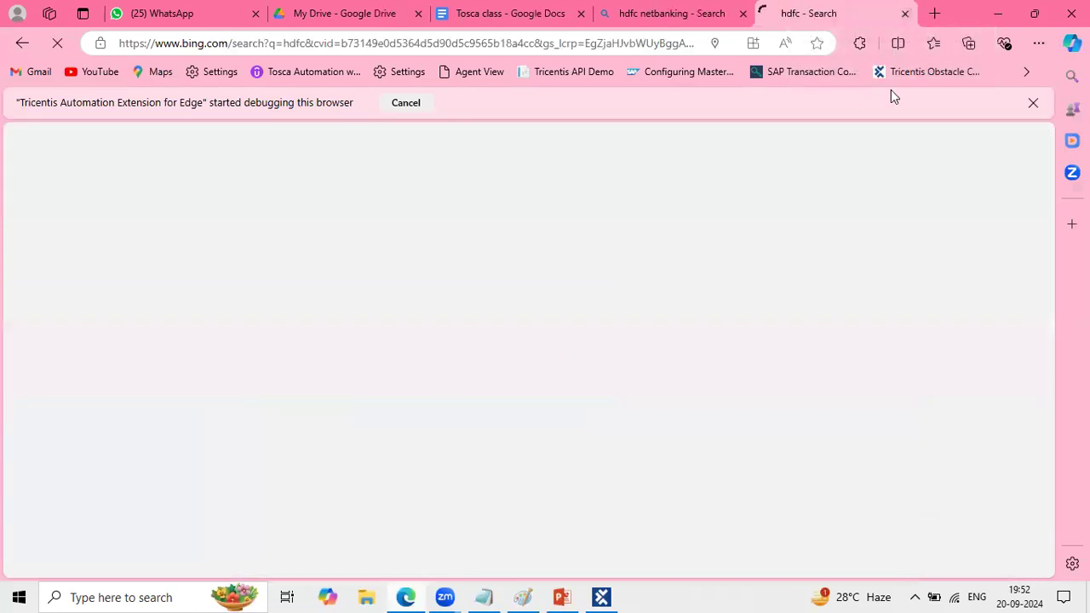
key("ctrl+w")
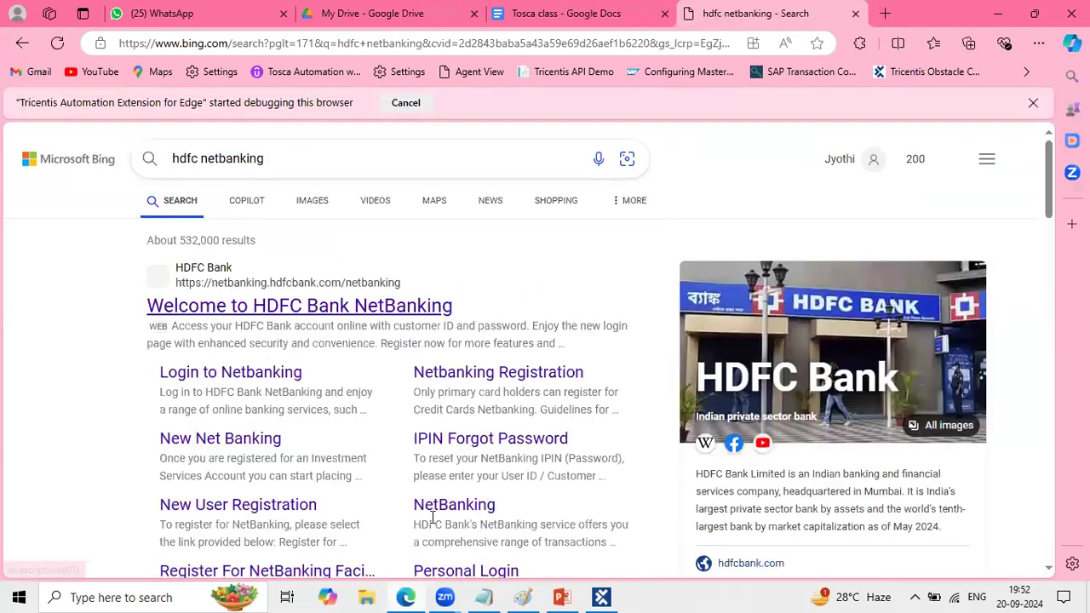
left_click(406, 596)
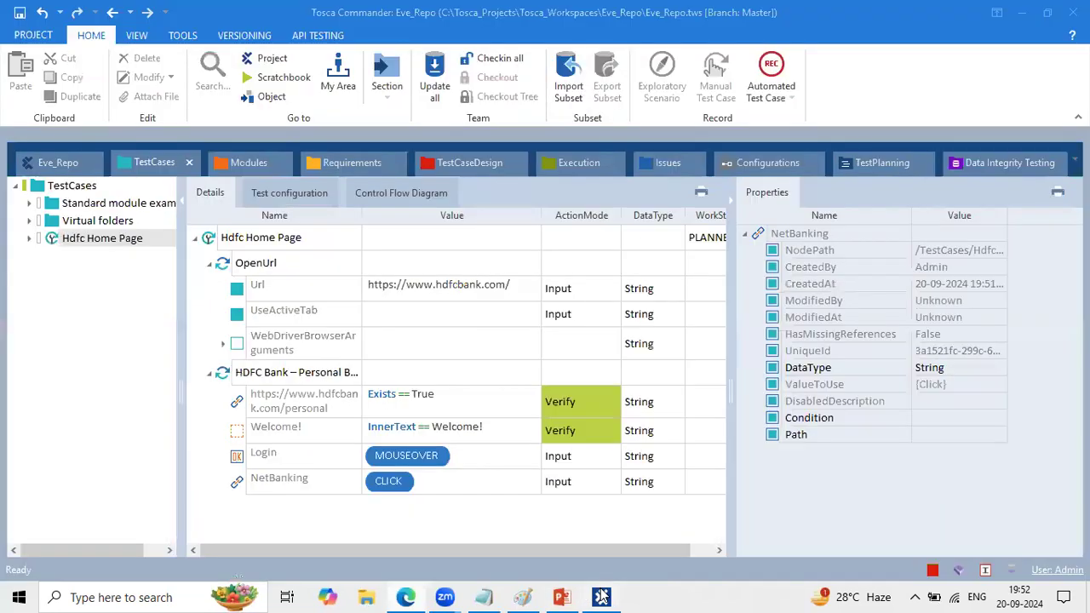
- Run the Hdfc Home Page test case in ScratchBook and let it open NetBanking from the site's Login list
right_click(214, 240)
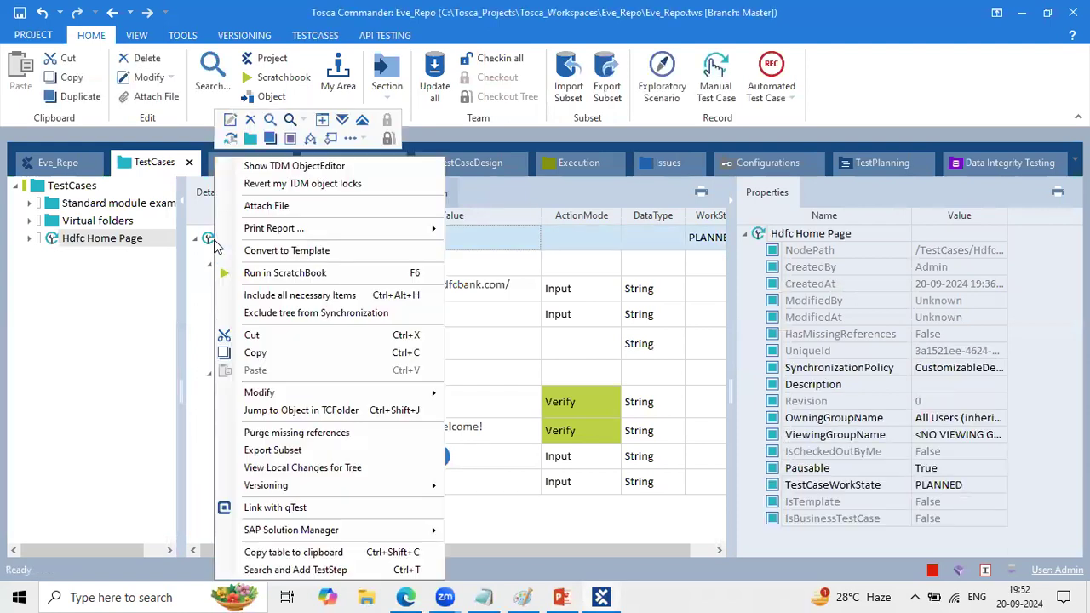
left_click(246, 273)
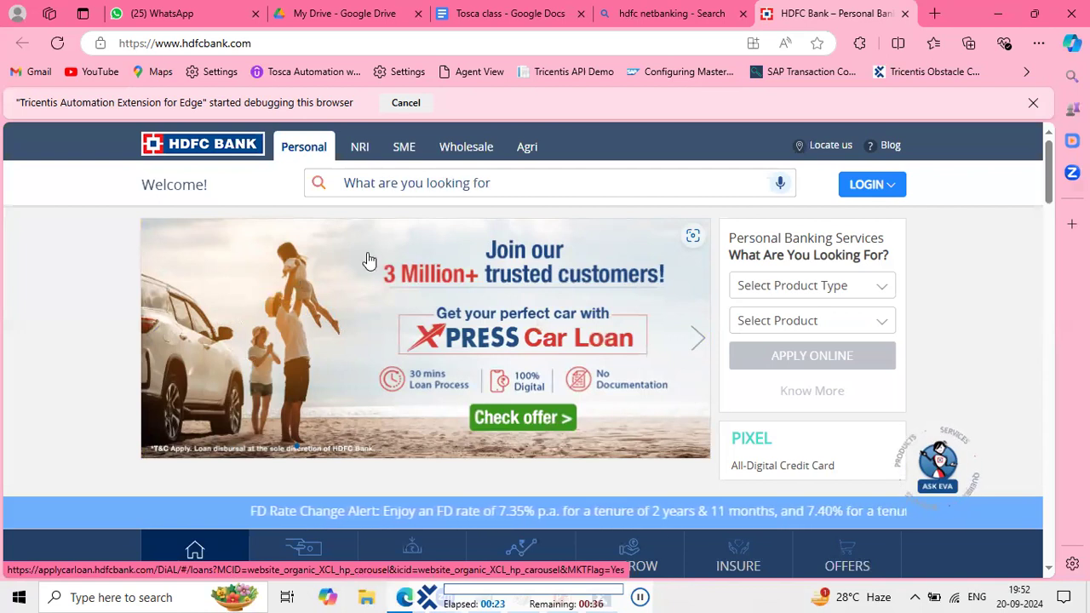
left_click(870, 186)
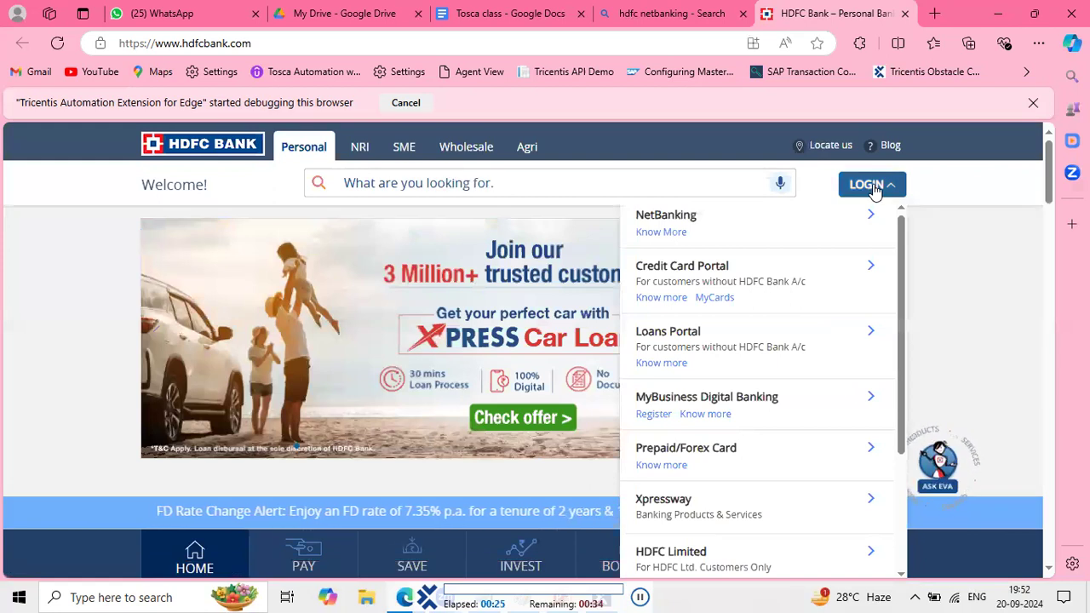
left_click(732, 220)
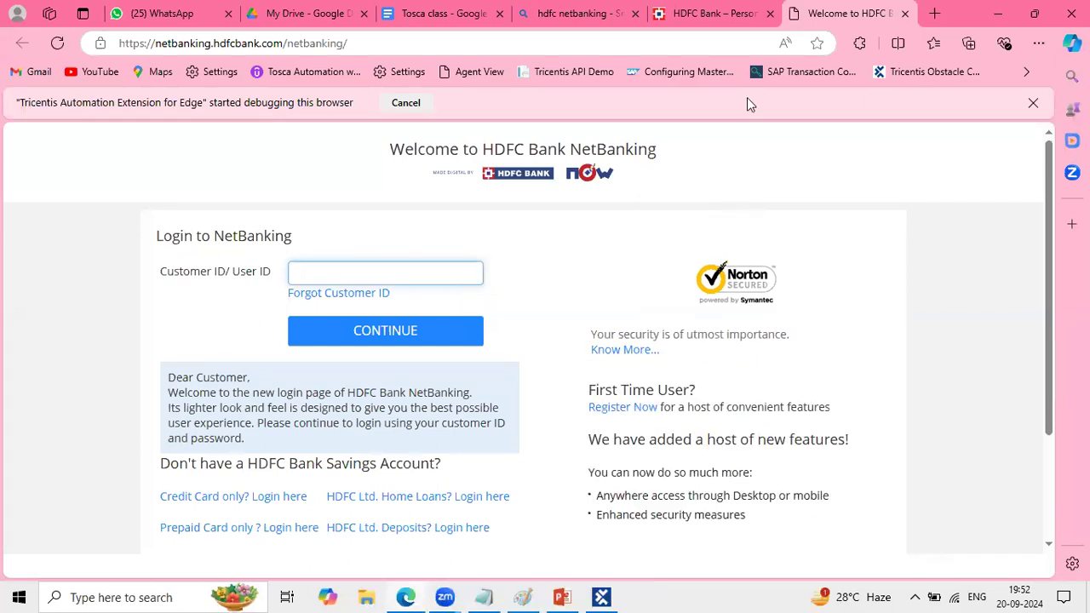
- Return to Tosca Commander, review the ScratchBook results of the run, and close ScratchBook
left_click(602, 596)
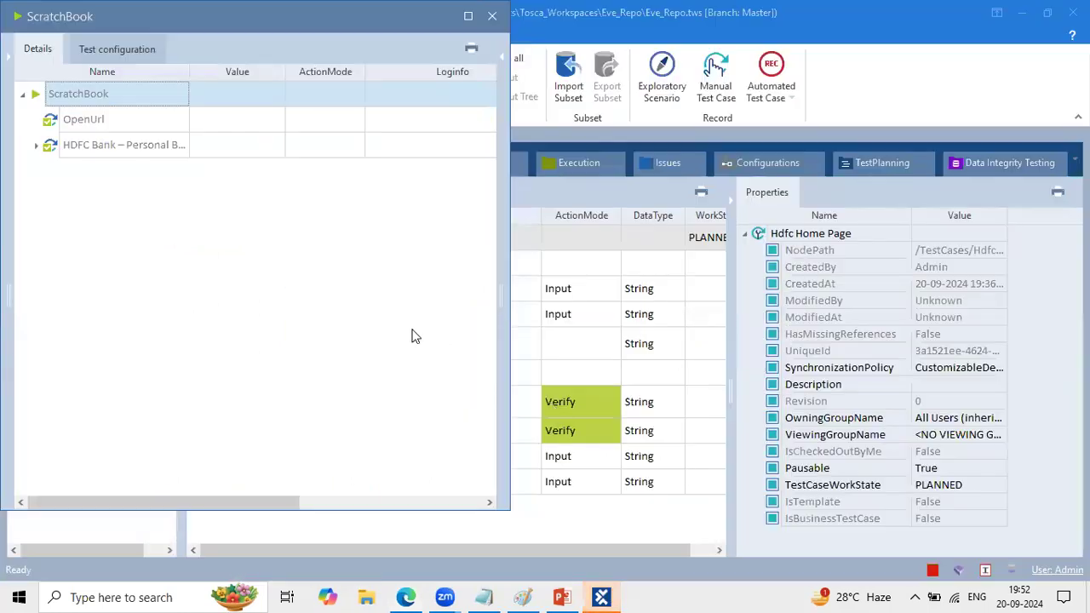
left_click_drag(195, 1, 186, 105)
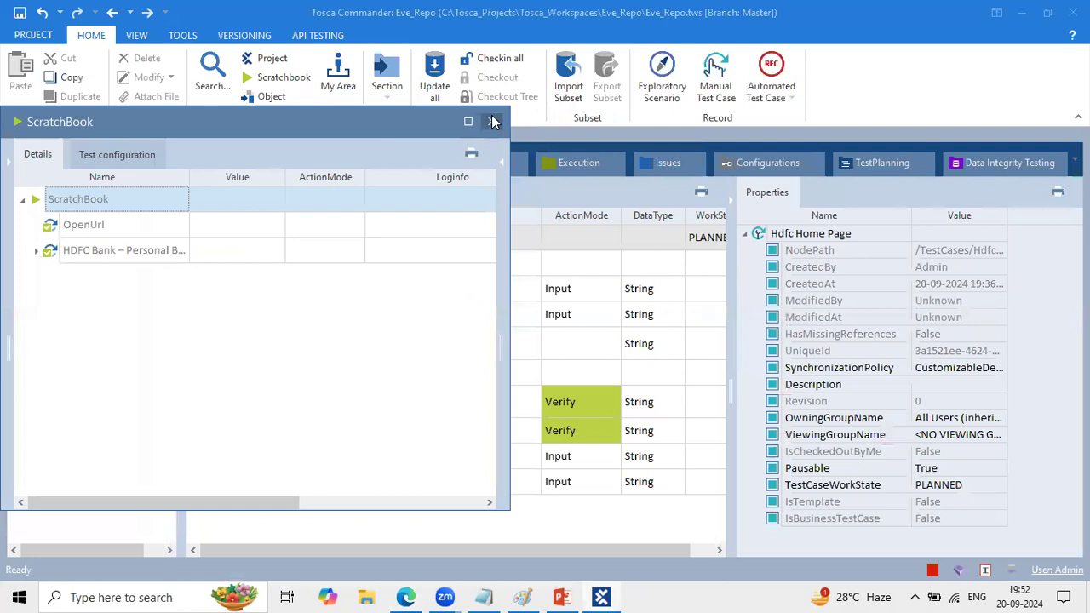
left_click(493, 120)
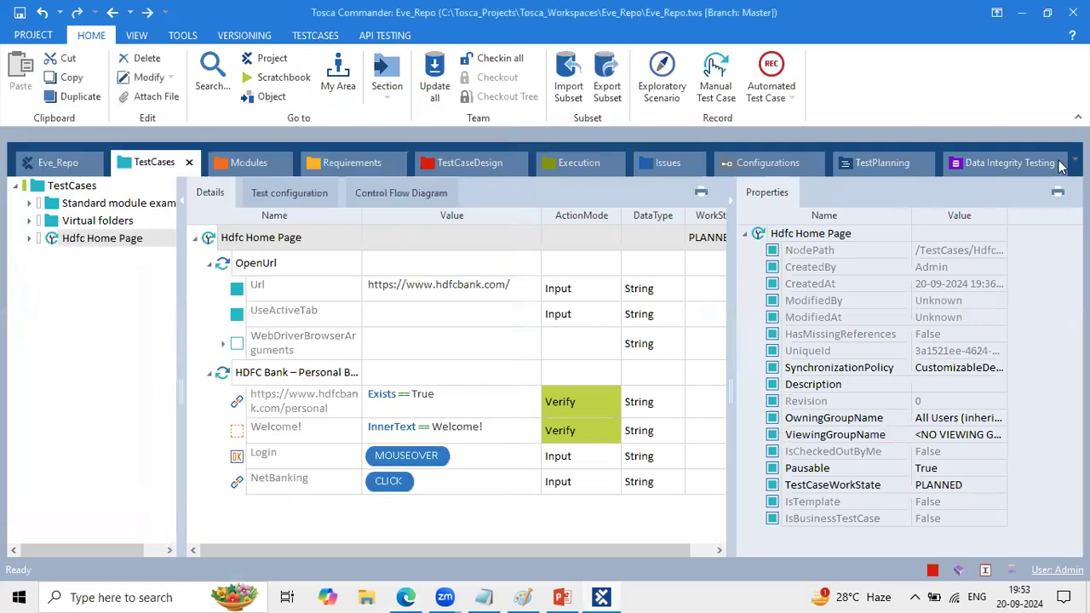
left_click(1078, 117)
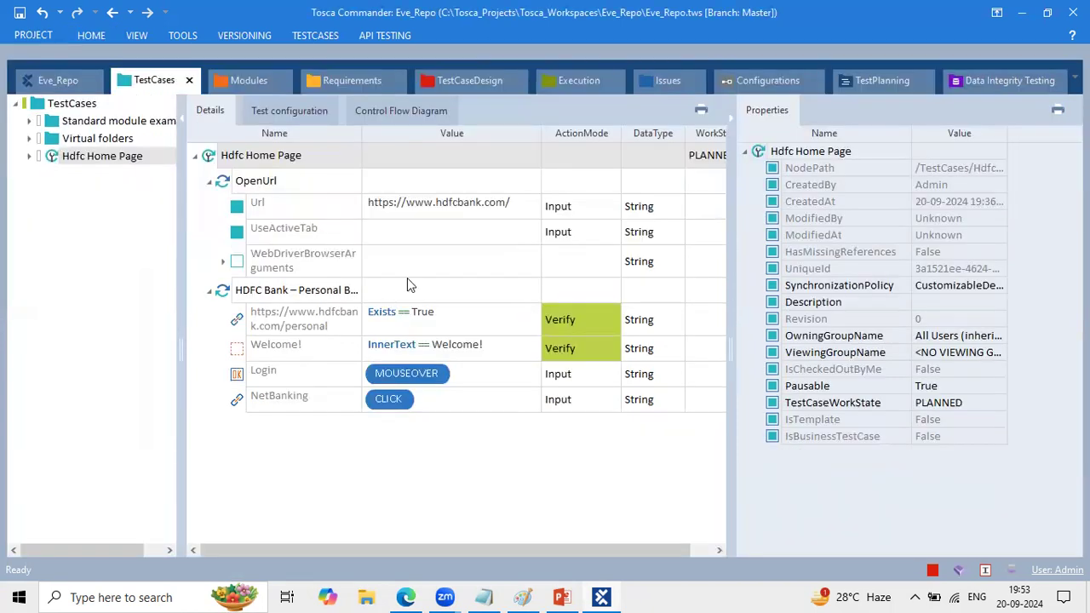
left_click(230, 181)
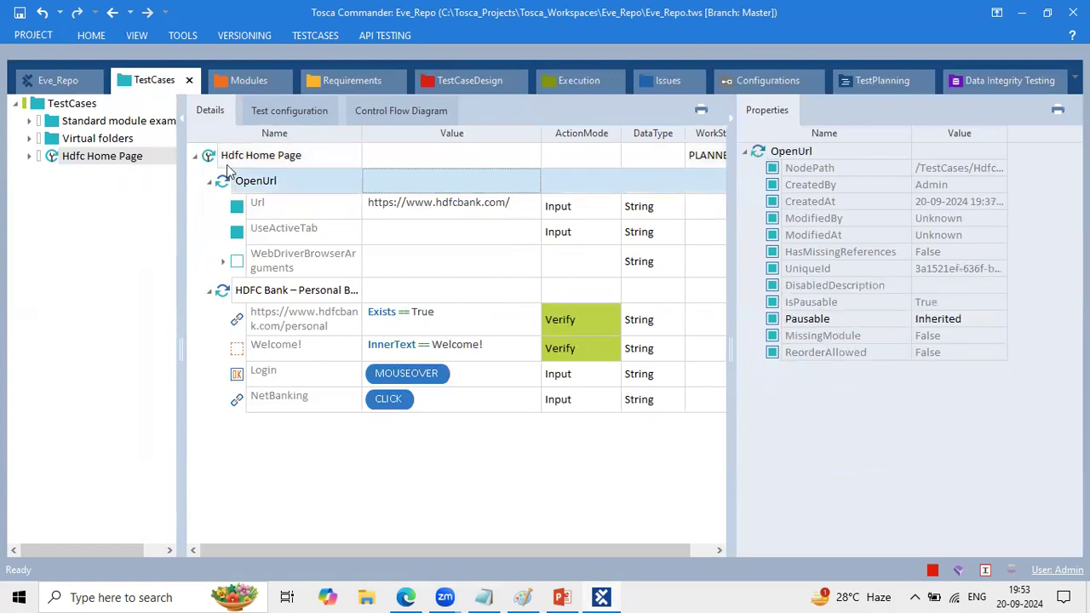
left_click(227, 161)
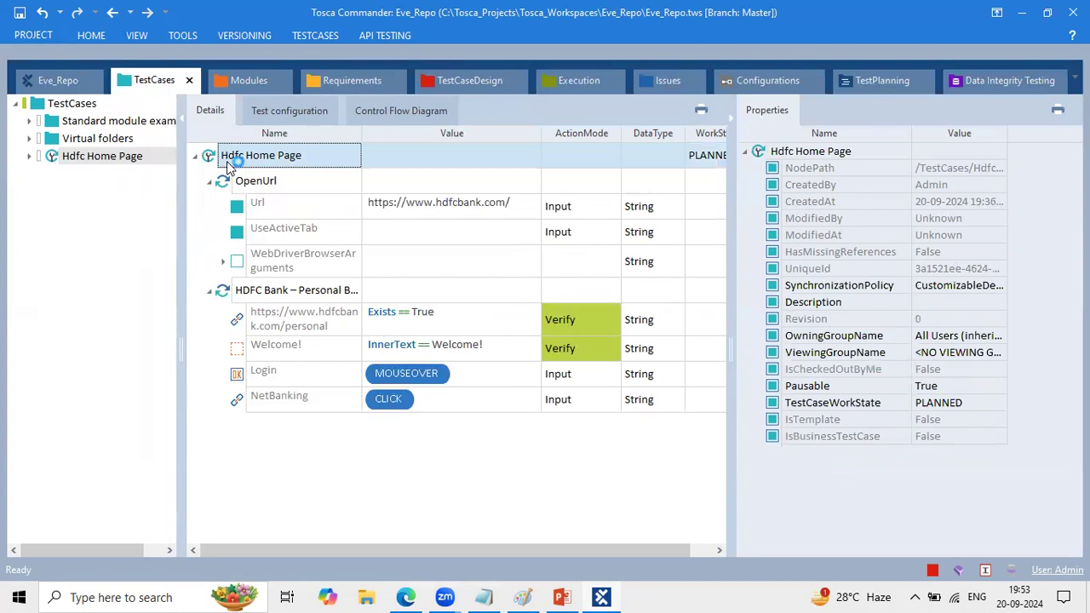
left_click(435, 241)
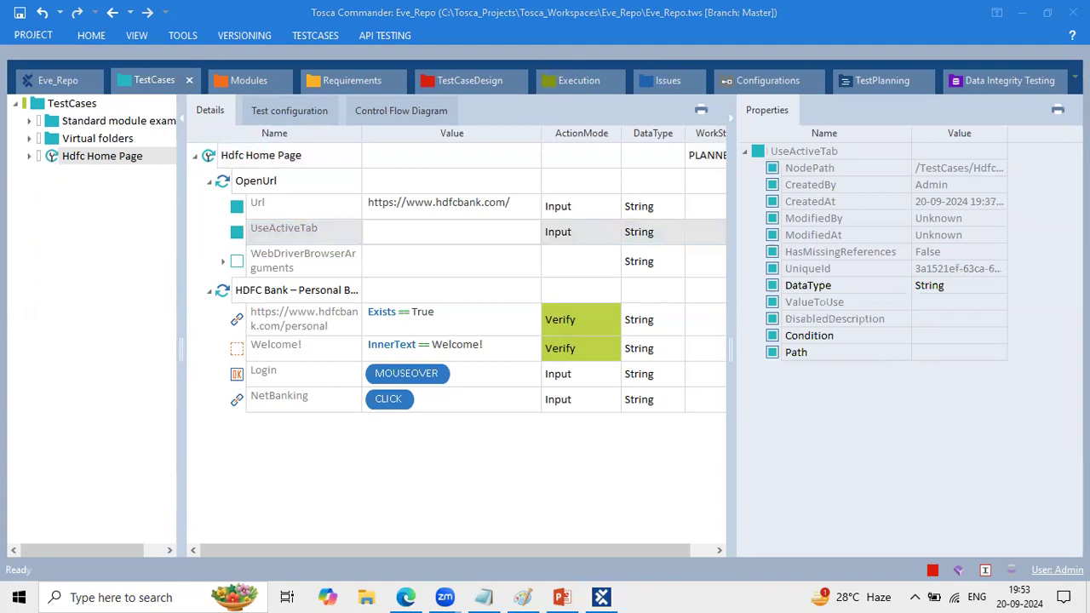
left_click(1074, 78)
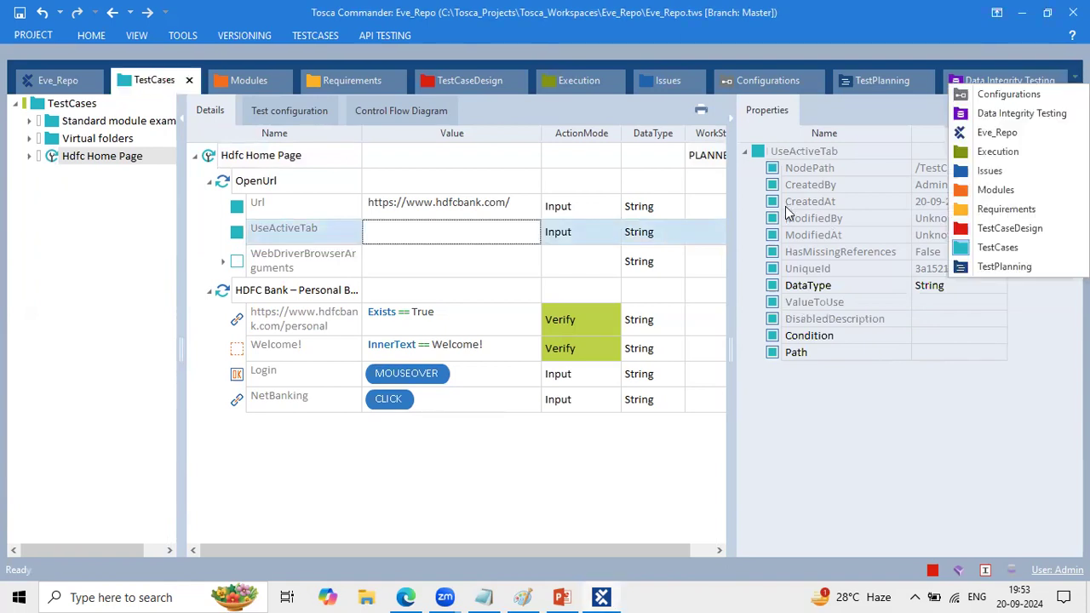
left_click(91, 35)
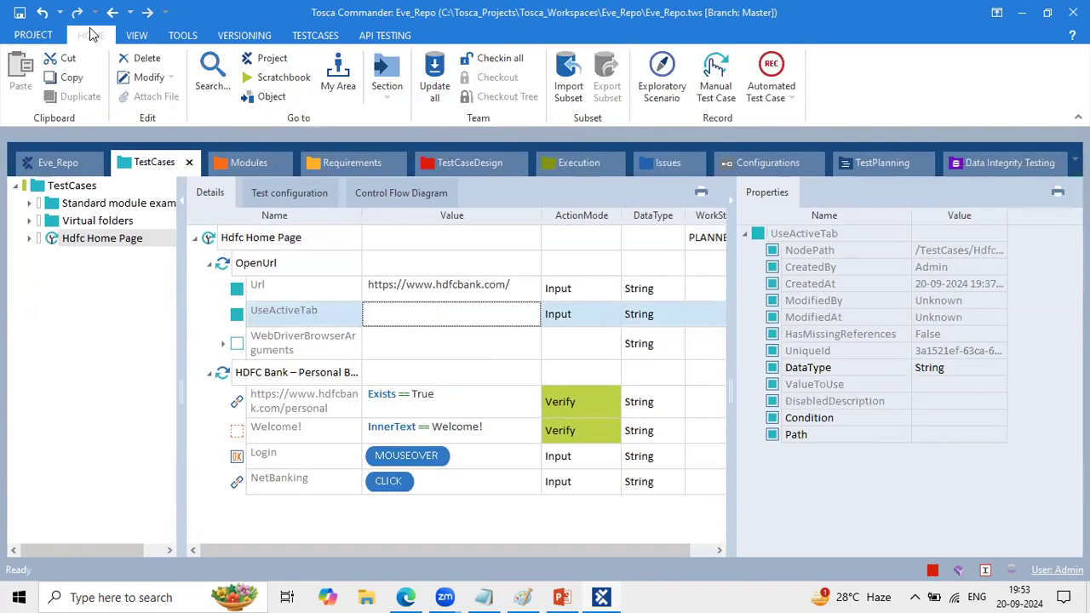
left_click(429, 379)
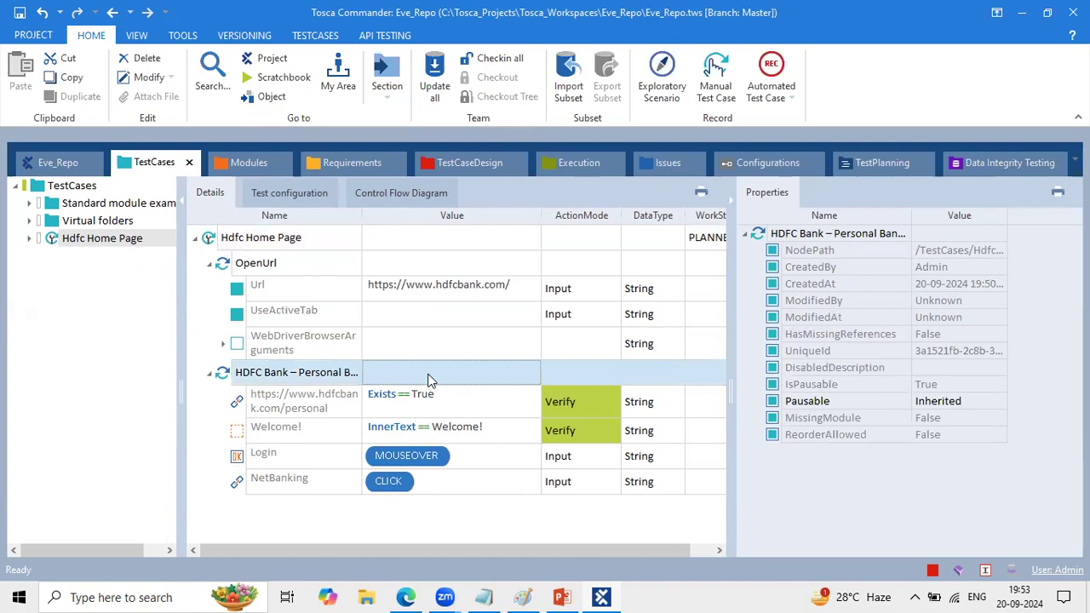
- Switch to Edge, inspect the NetBanking login page's HTML in the developer tools, close them and return to Tosca Commander
left_click(408, 596)
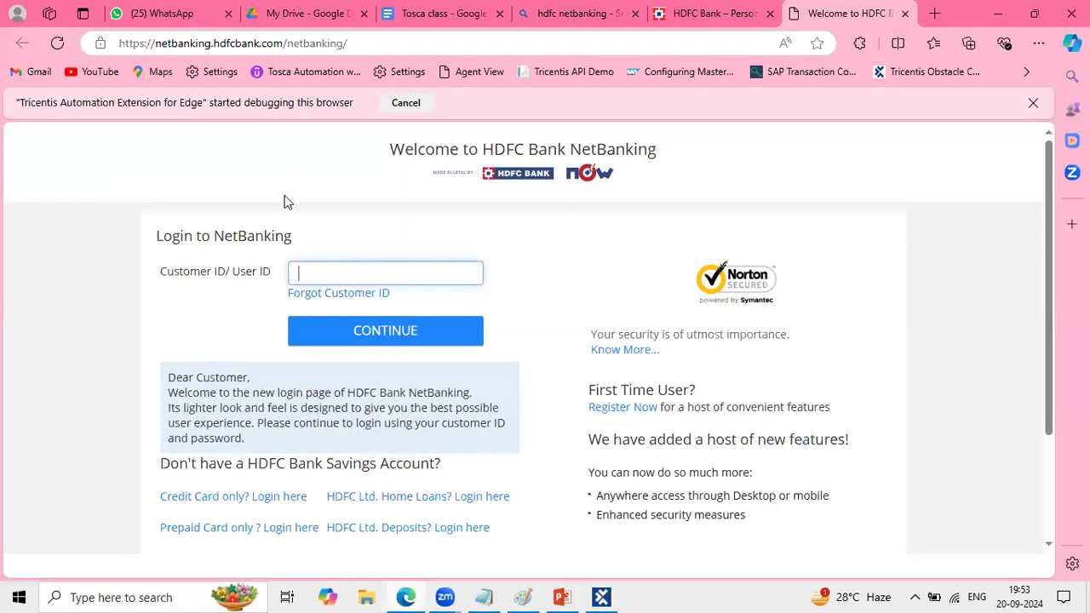
right_click(232, 268)
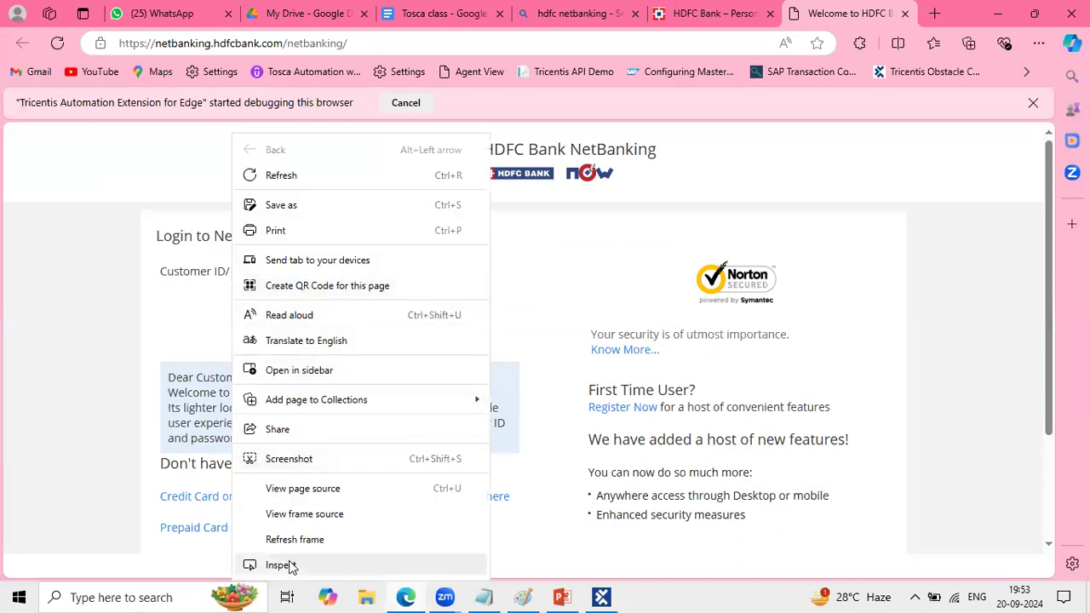
left_click(280, 564)
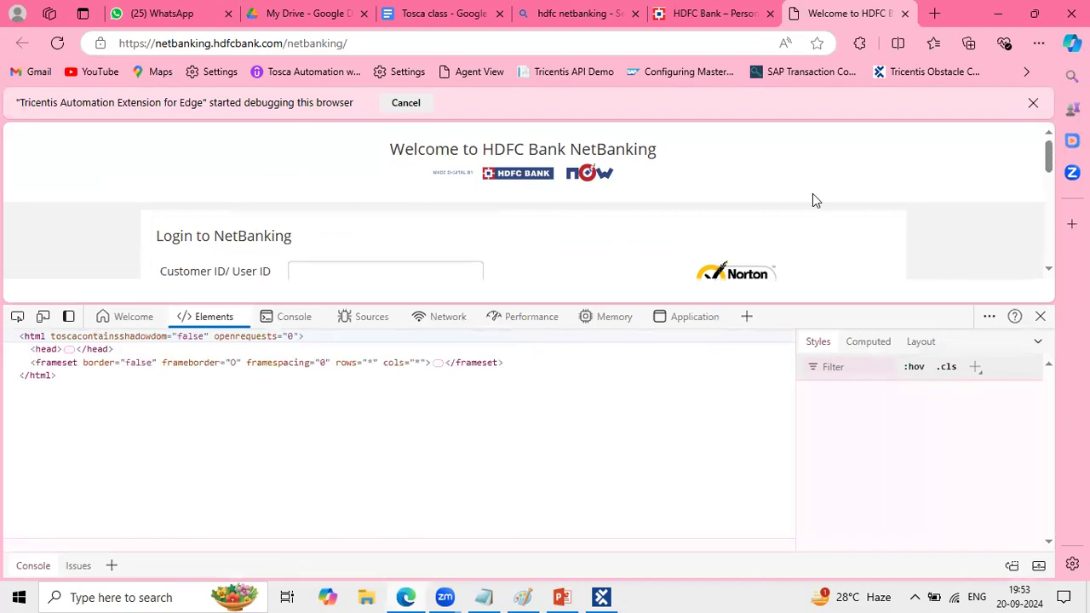
left_click(1038, 316)
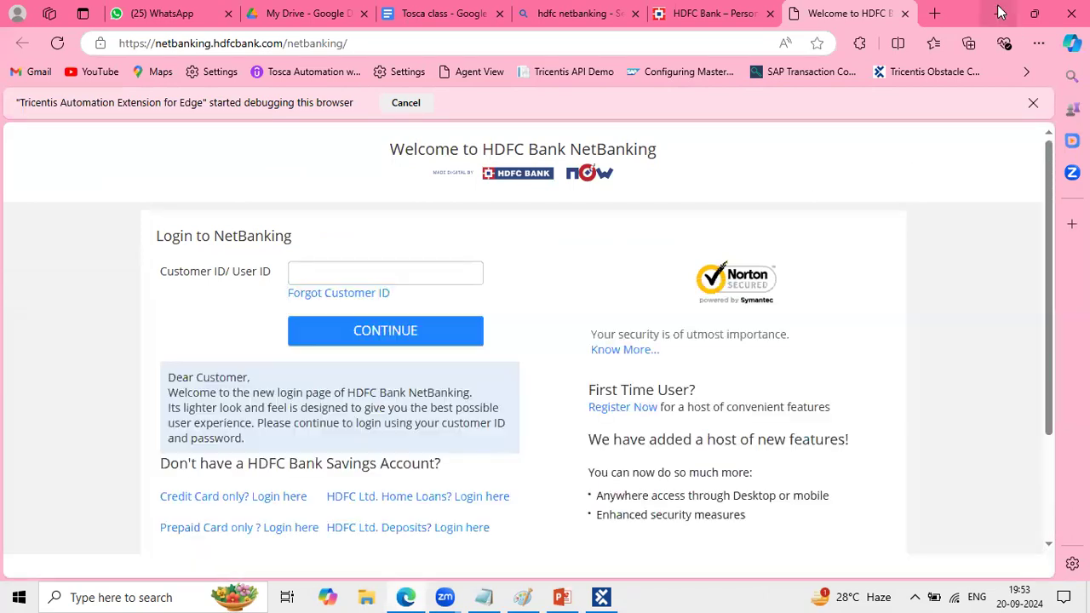
left_click(997, 13)
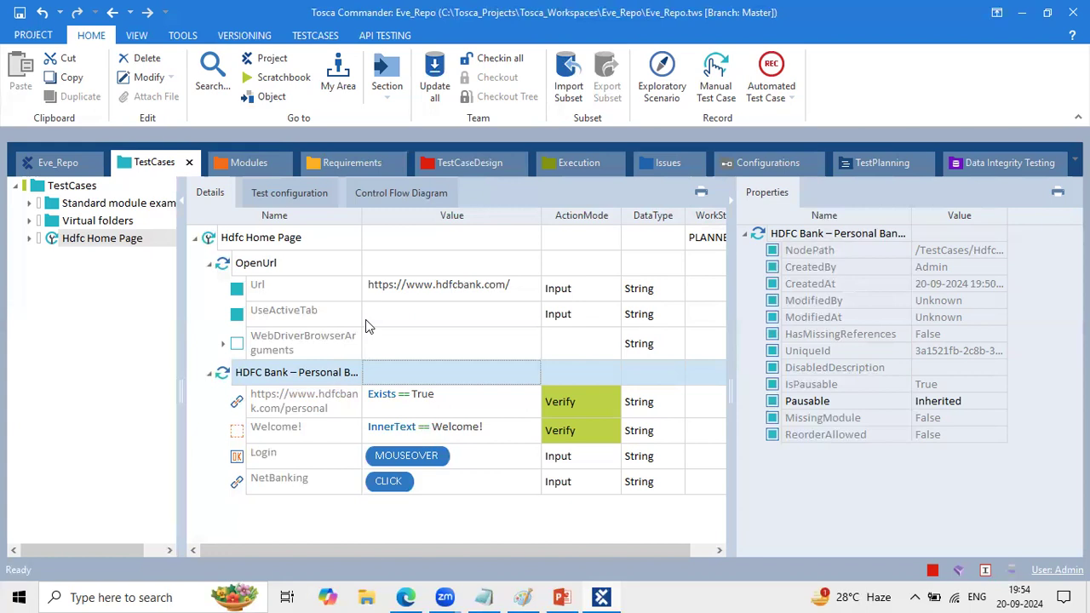
- Compare the OpenUrl step's Url value with the NetBanking page address in Edge and review the Hdfc Home Page test case
left_click(434, 290)
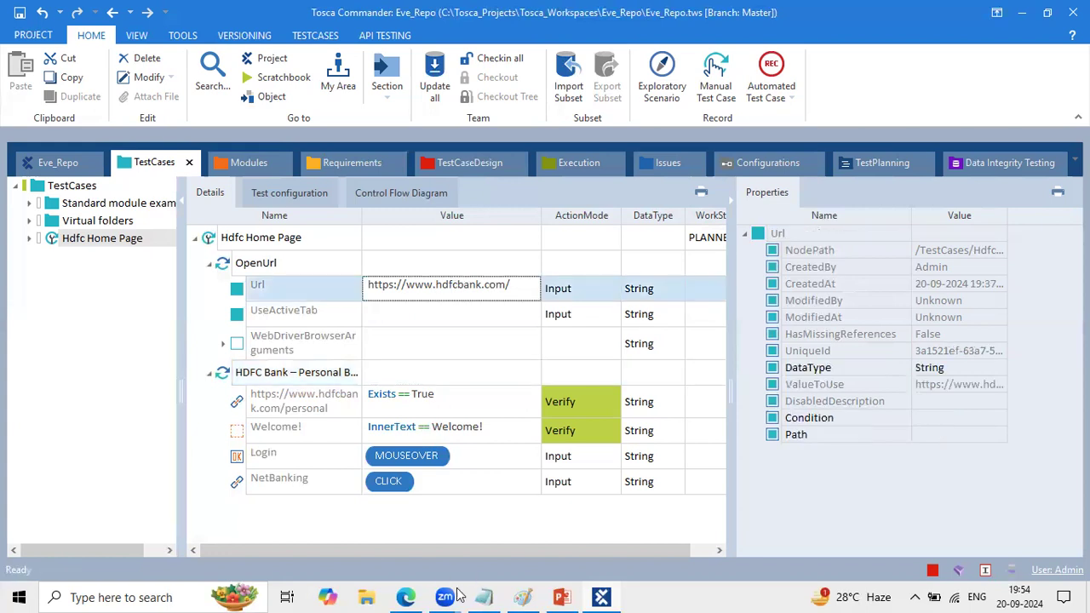
left_click(406, 597)
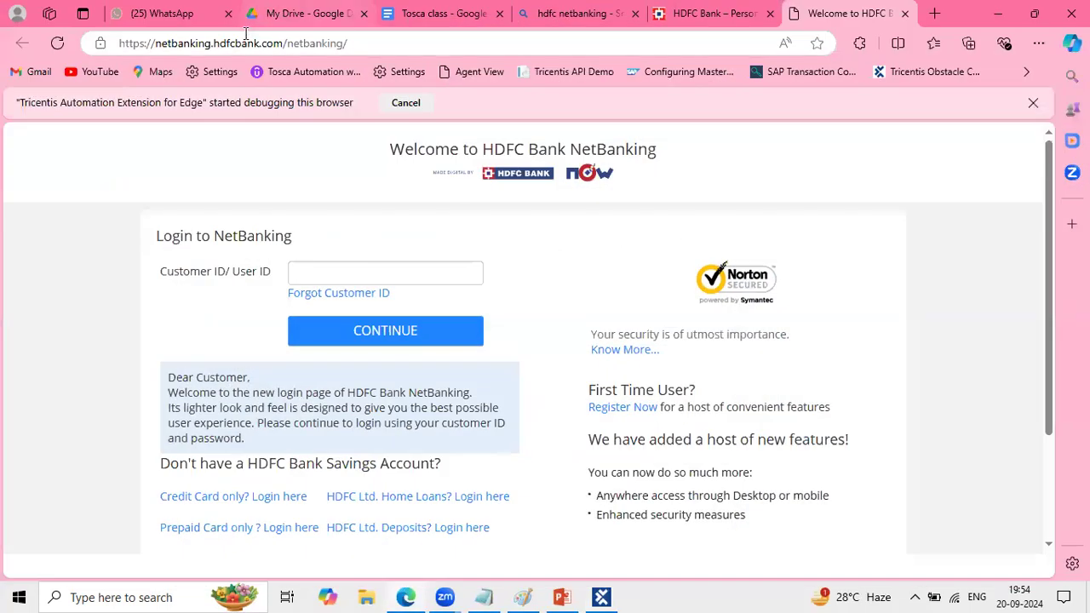
left_click_drag(247, 43, 109, 30)
left_click(31, 340)
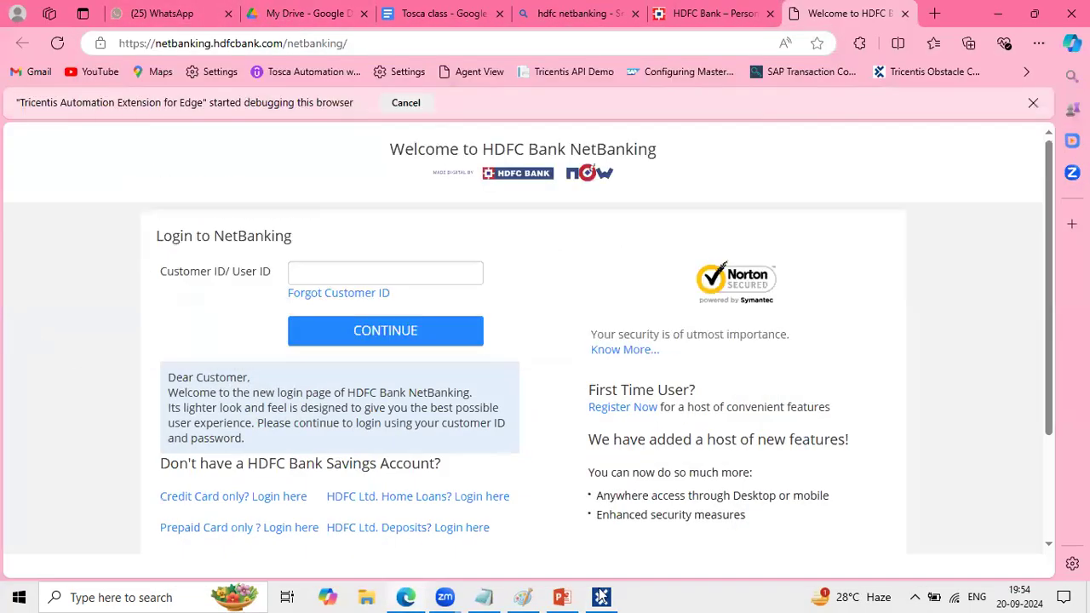
left_click(601, 597)
left_click(439, 285)
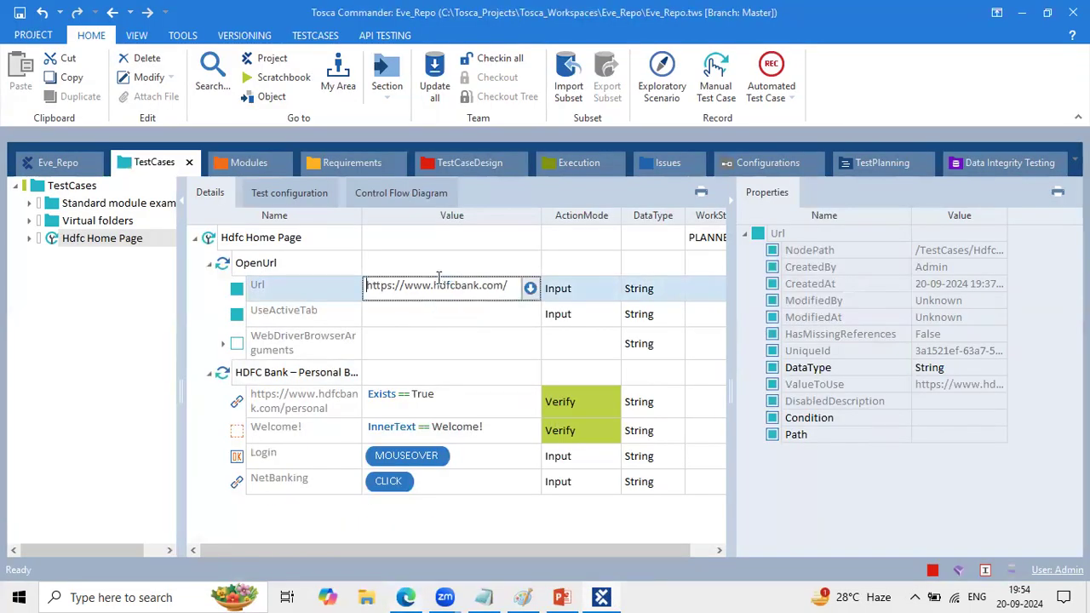
triple_click(444, 286)
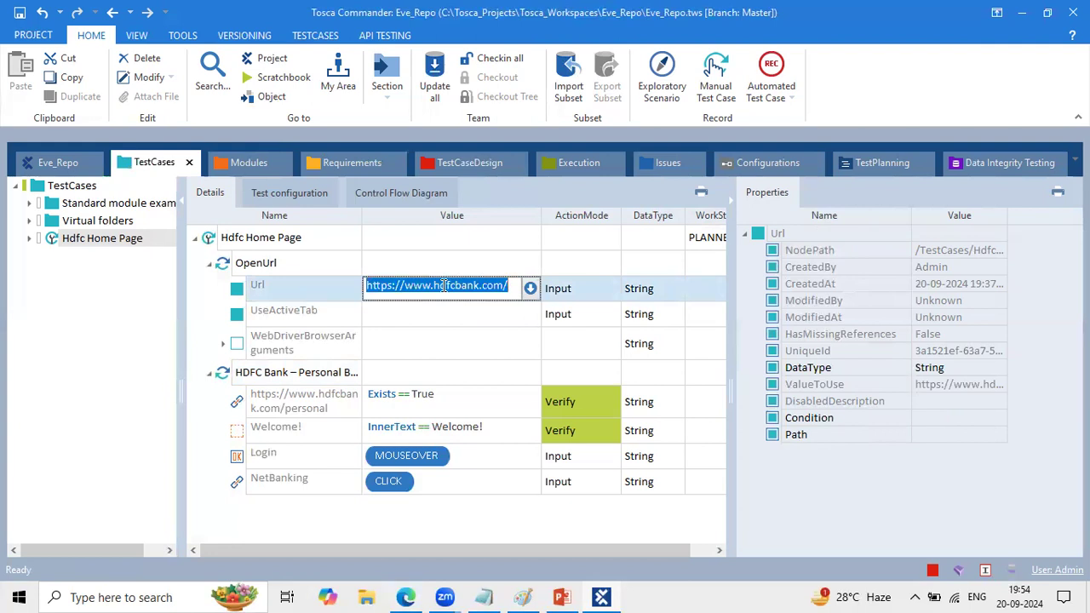
left_click(431, 336)
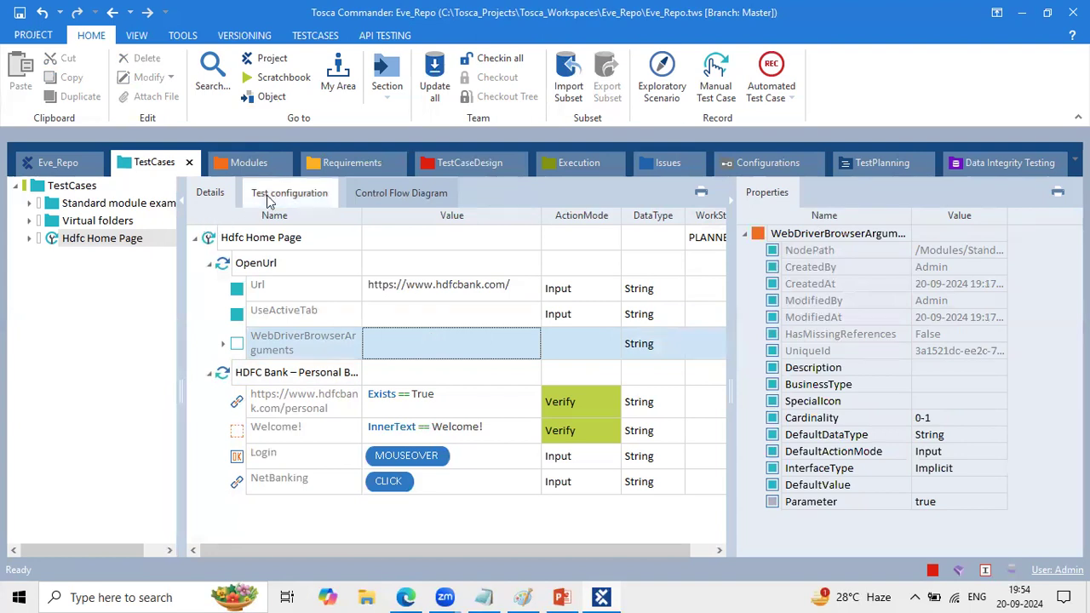
left_click(213, 241)
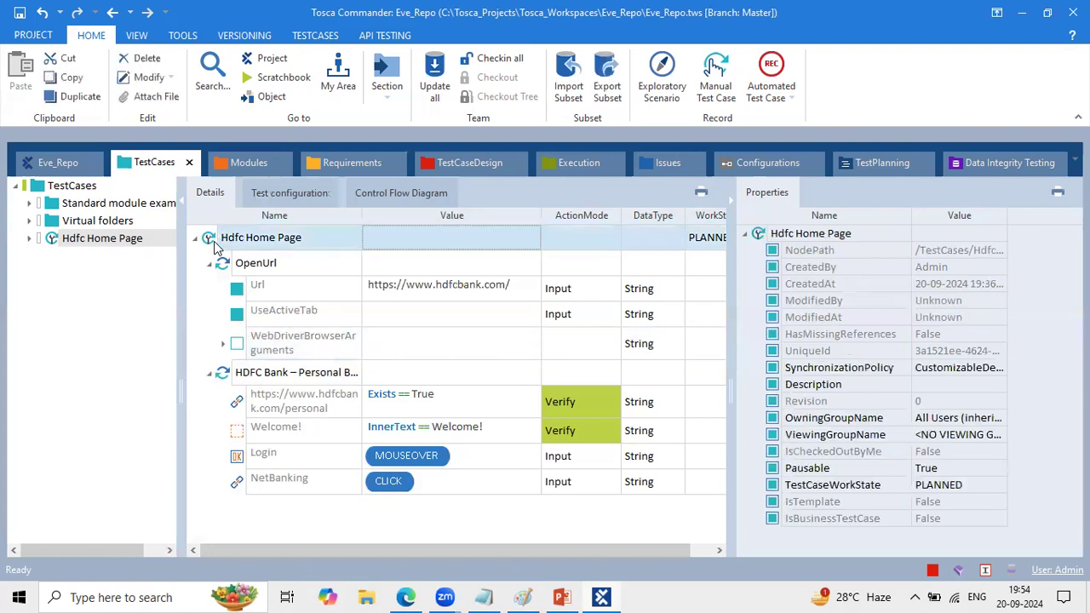
left_click(290, 221)
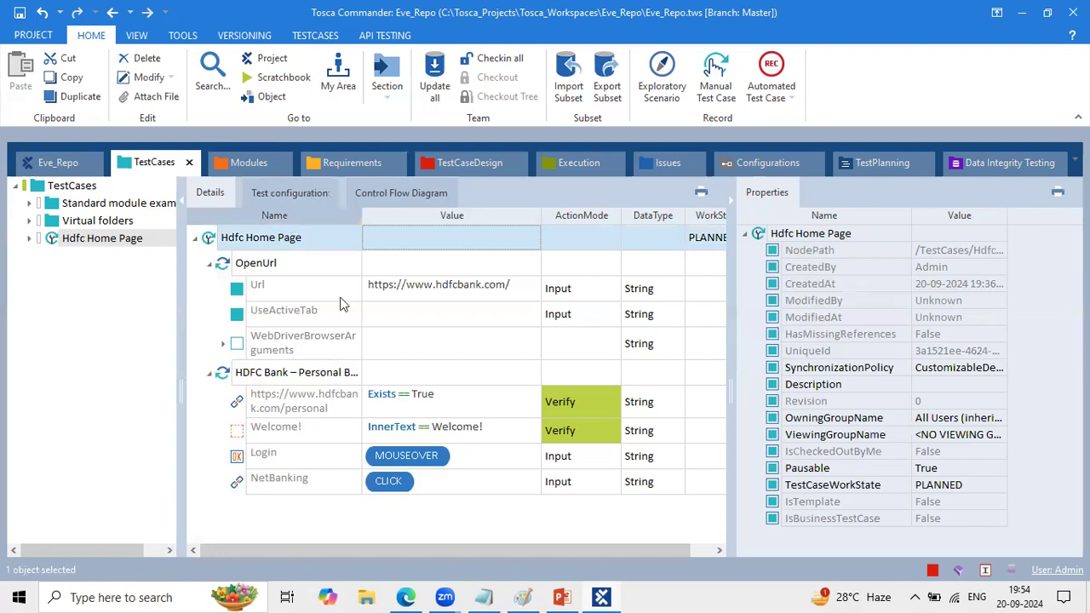
- Switch to Edge, close the NetBanking, HDFC Bank and hdfc netbanking search tabs, and return to Tosca Commander
left_click(409, 597)
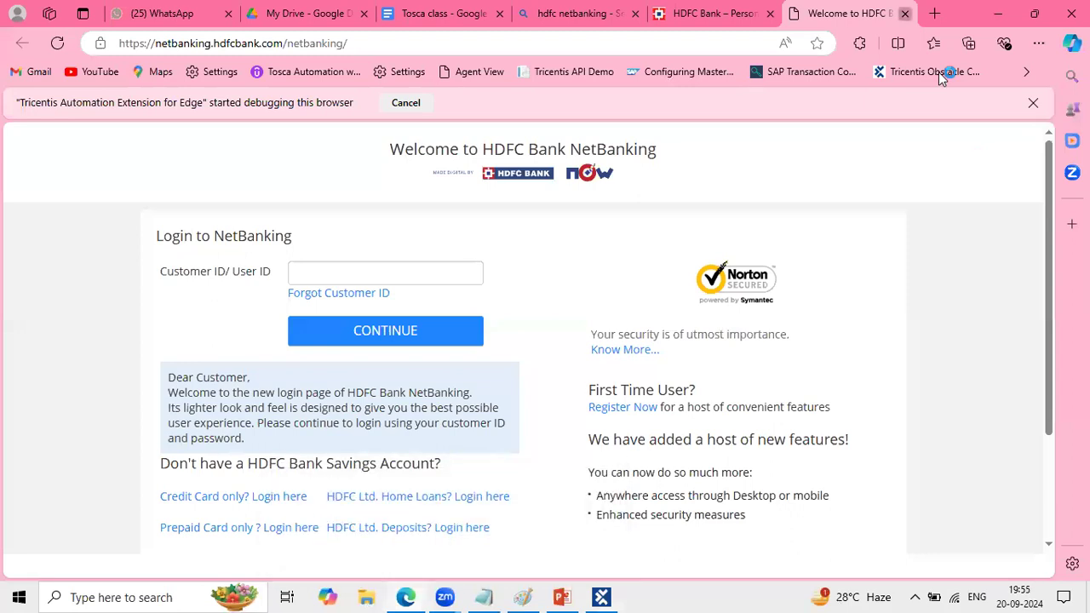
key("ctrl+w")
key("ctrl+w")
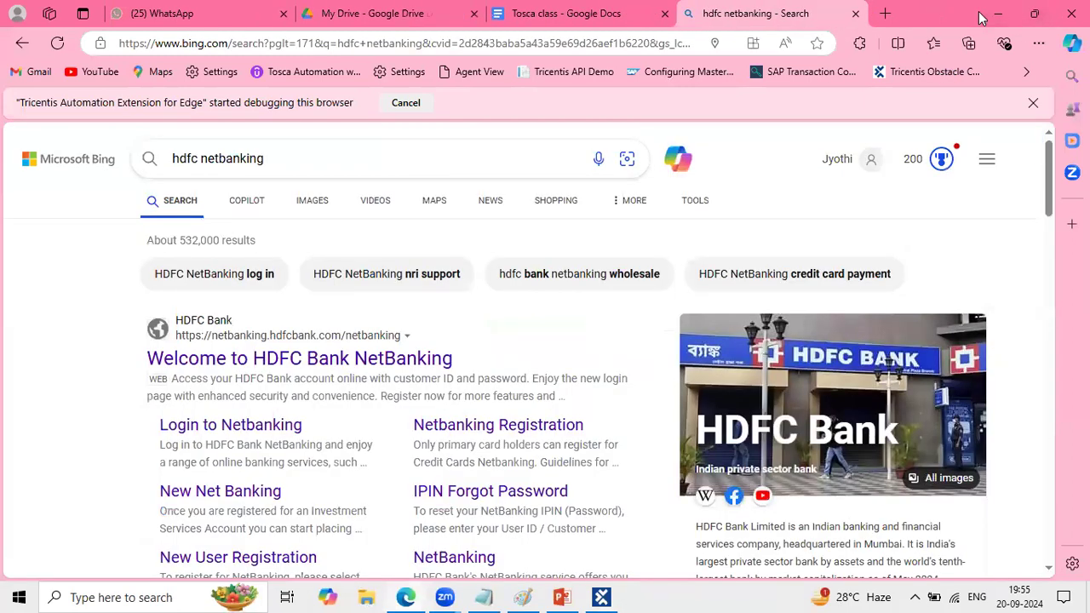
key("ctrl+w")
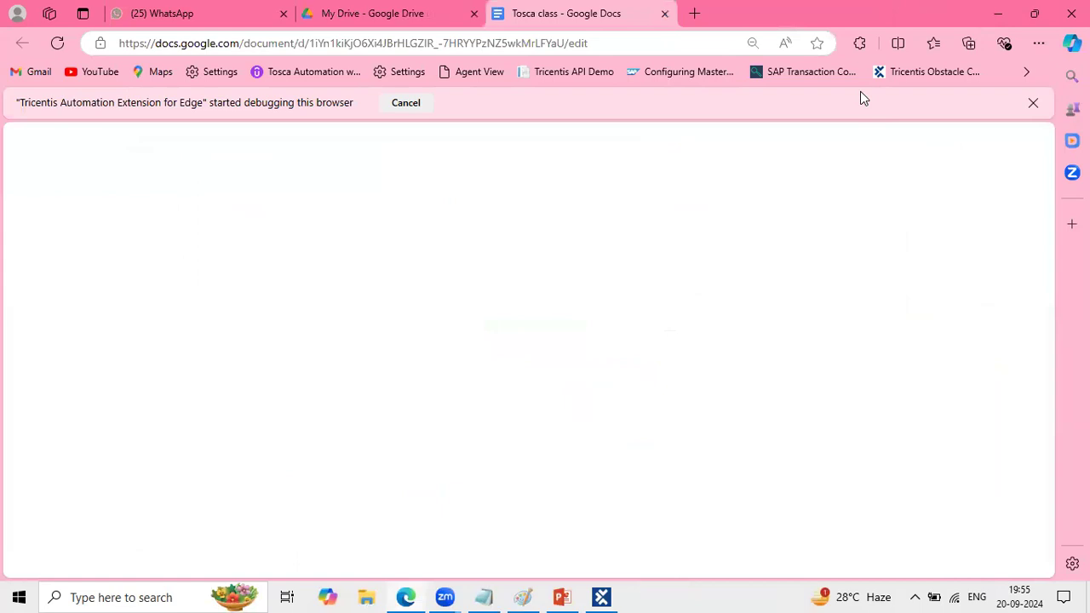
left_click(602, 597)
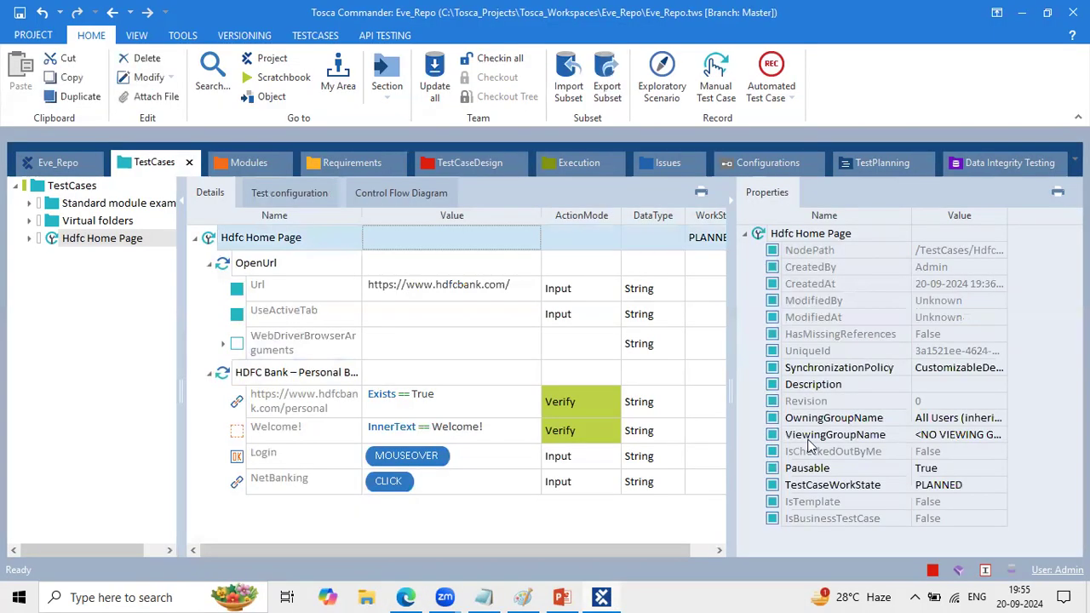
- Create an execution list from the Hdfc Home Page test case under ExecutionLists and narrow the tree to widen the details view
left_click(576, 161)
left_click(155, 160)
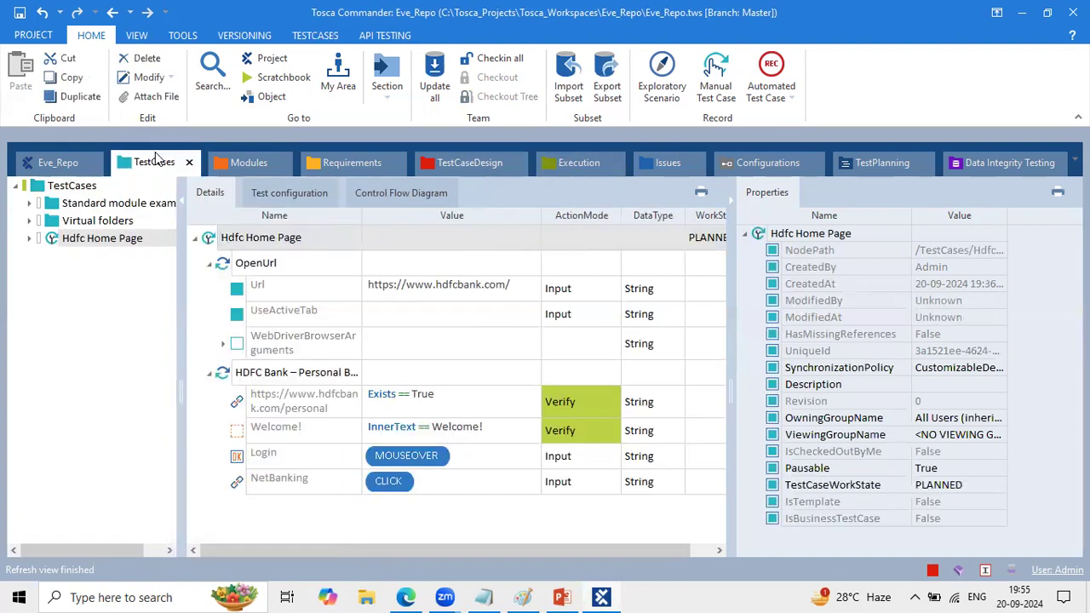
left_click_drag(207, 238, 77, 213)
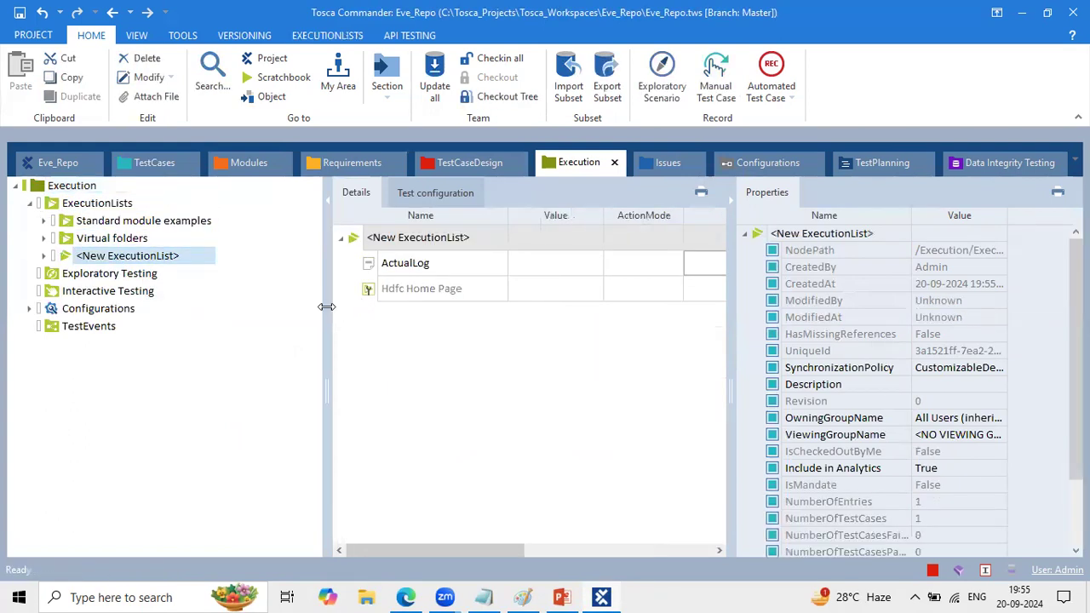
left_click_drag(327, 306, 191, 297)
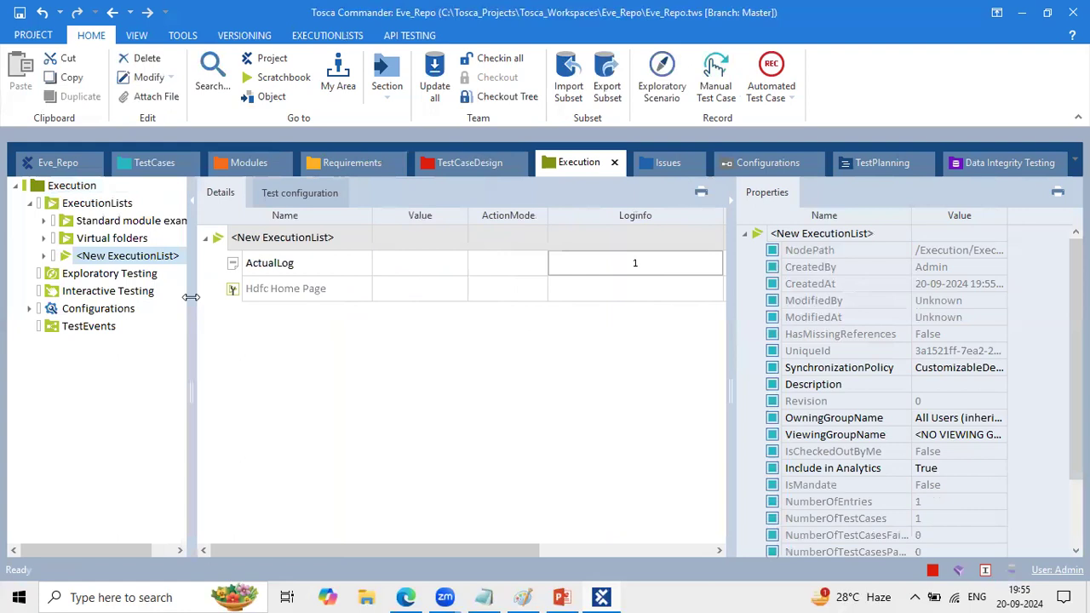
- Rename the new execution list as HDFC Home
left_click(342, 241)
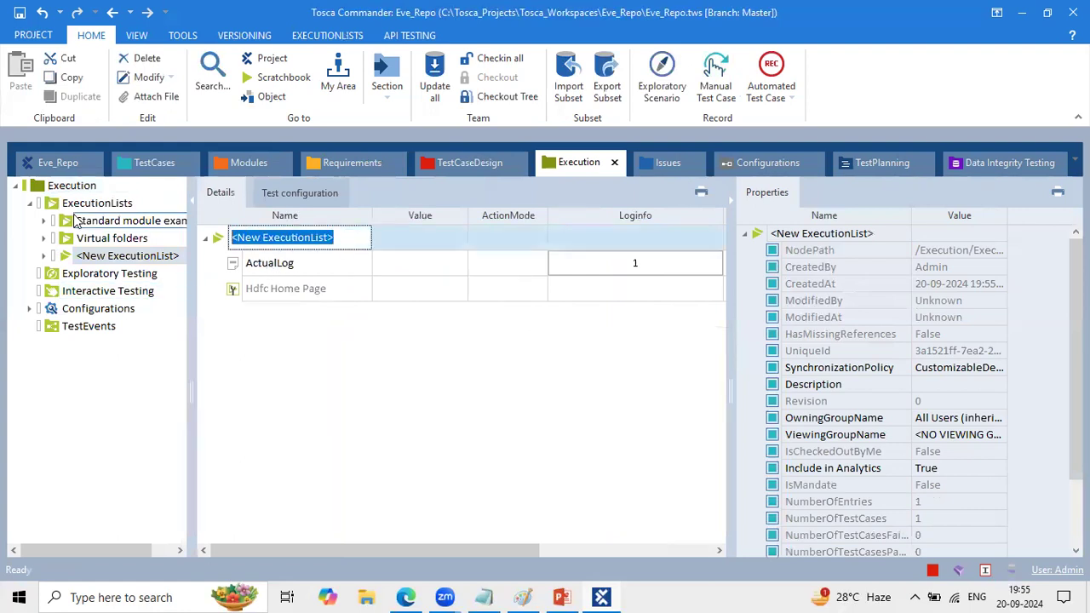
type("lo")
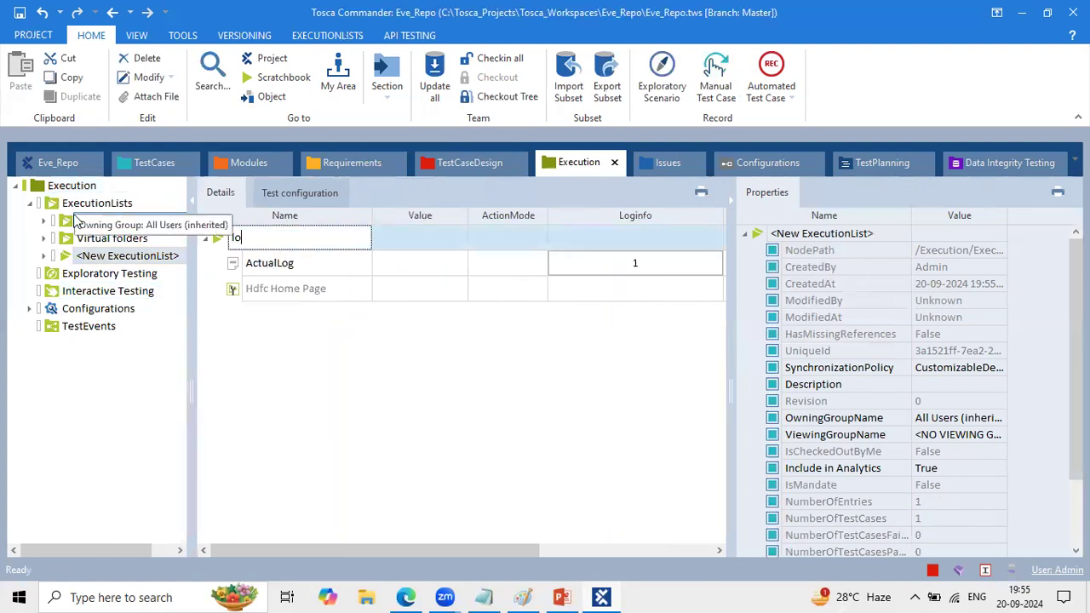
type("Enntire l")
key("BackSpace")
key("BackSpace")
key("BackSpace")
key("BackSpace")
key("BackSpace")
key("BackSpace")
type("HDFC GHom")
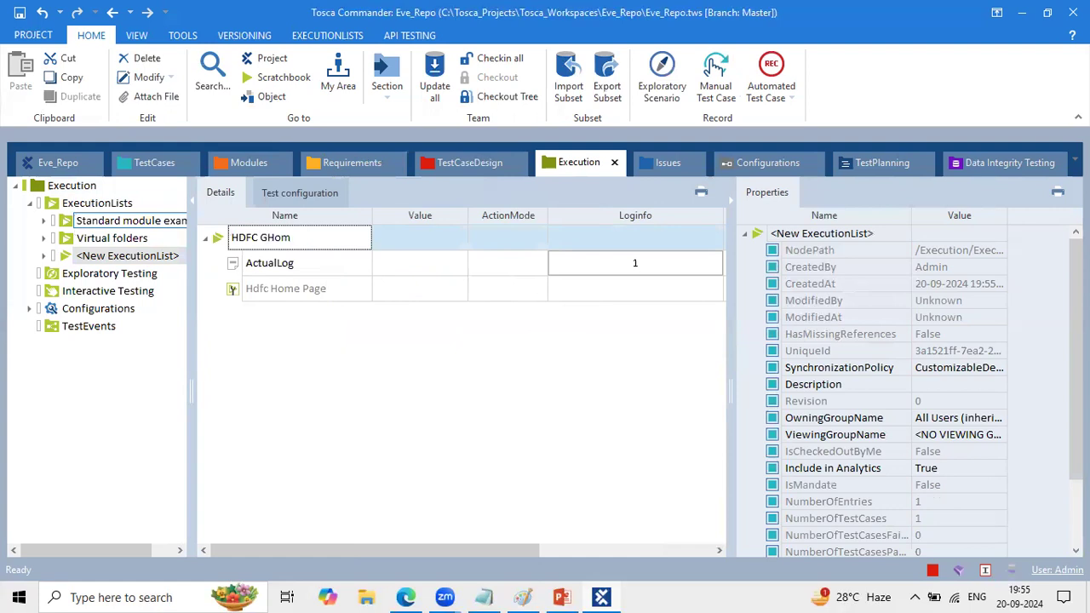
key("BackSpace")
key("BackSpace")
key("BackSpace")
key("BackSpace")
type("Home")
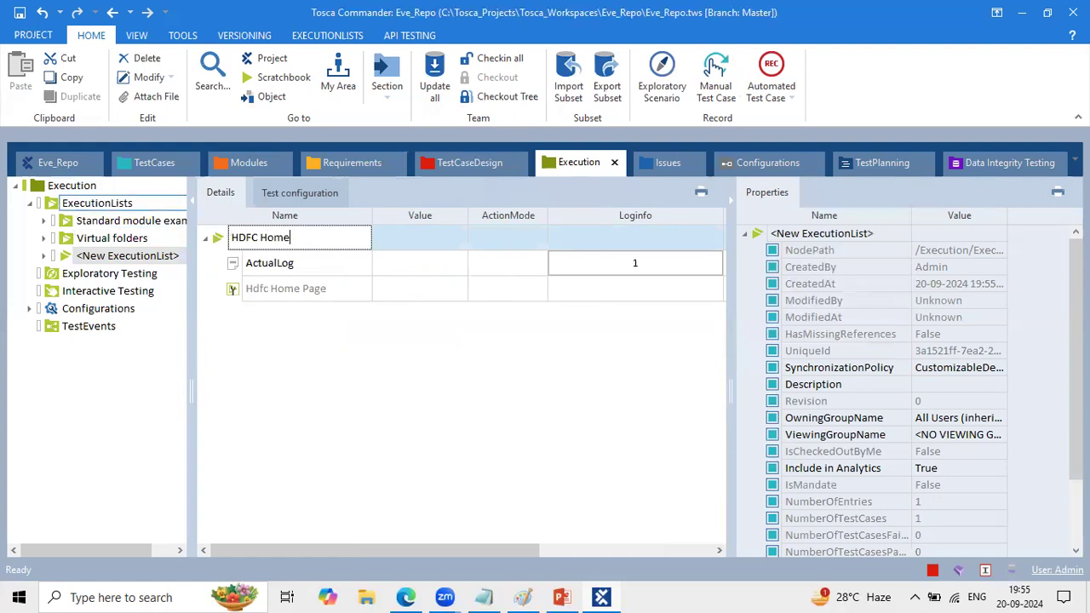
key("Return")
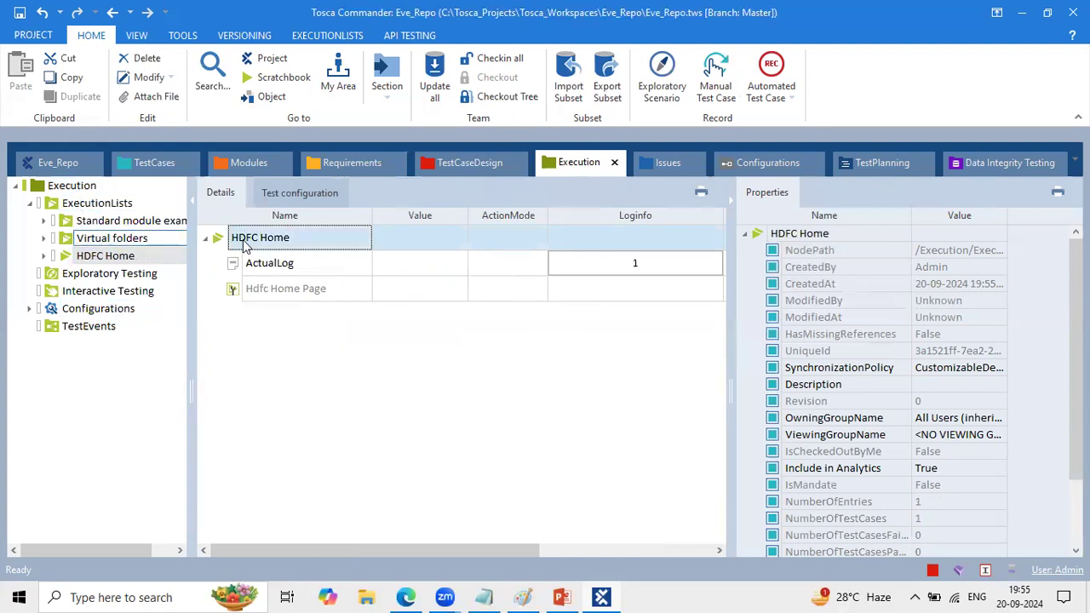
- Run the HDFC Home execution list and open NetBanking from the site's Login list during the run
right_click(213, 237)
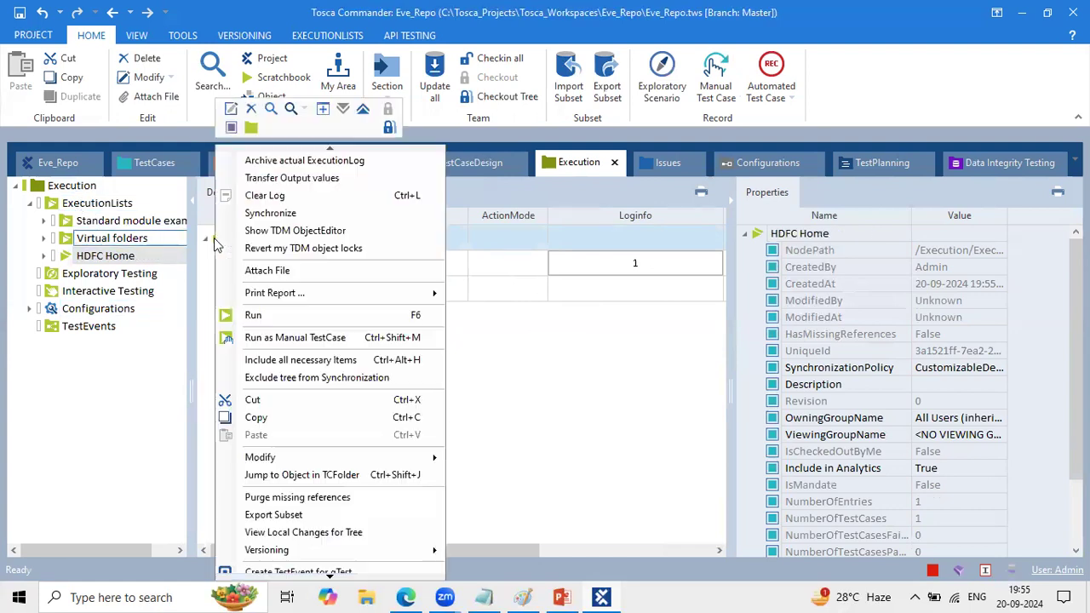
left_click(276, 314)
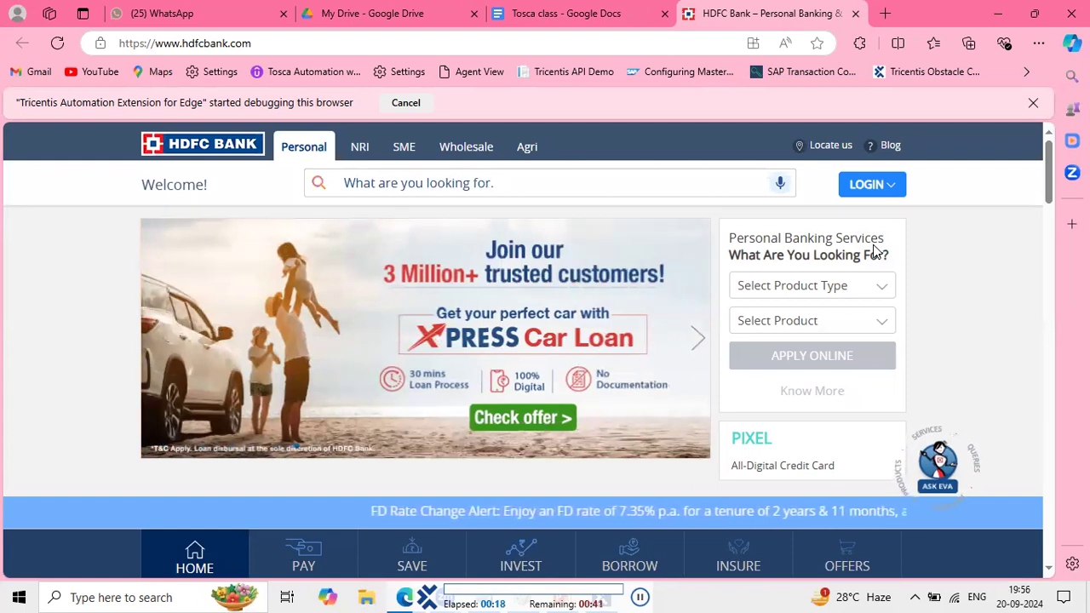
left_click(872, 188)
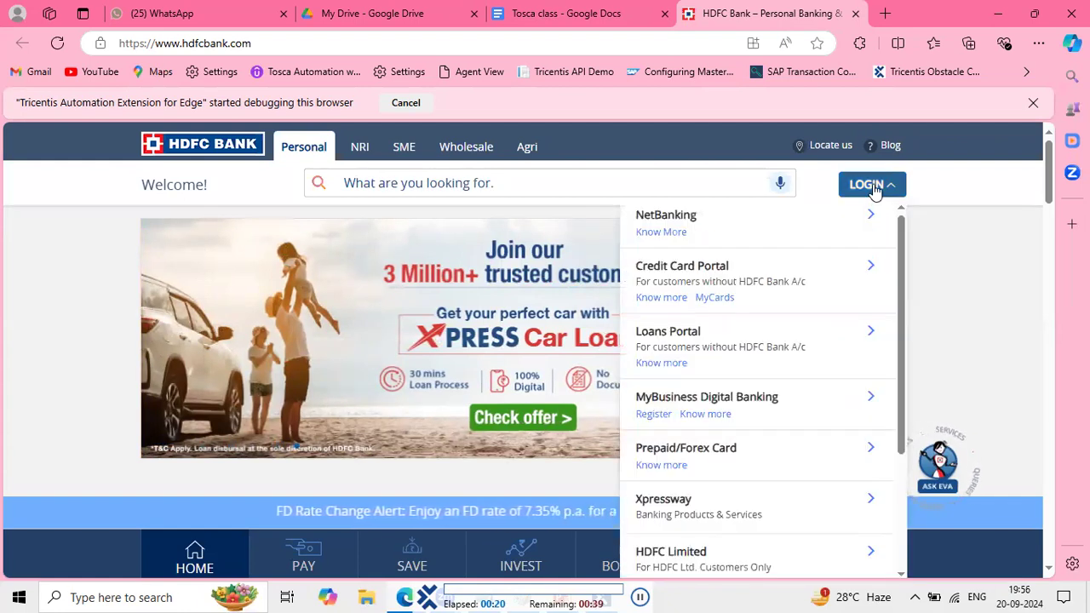
left_click(731, 221)
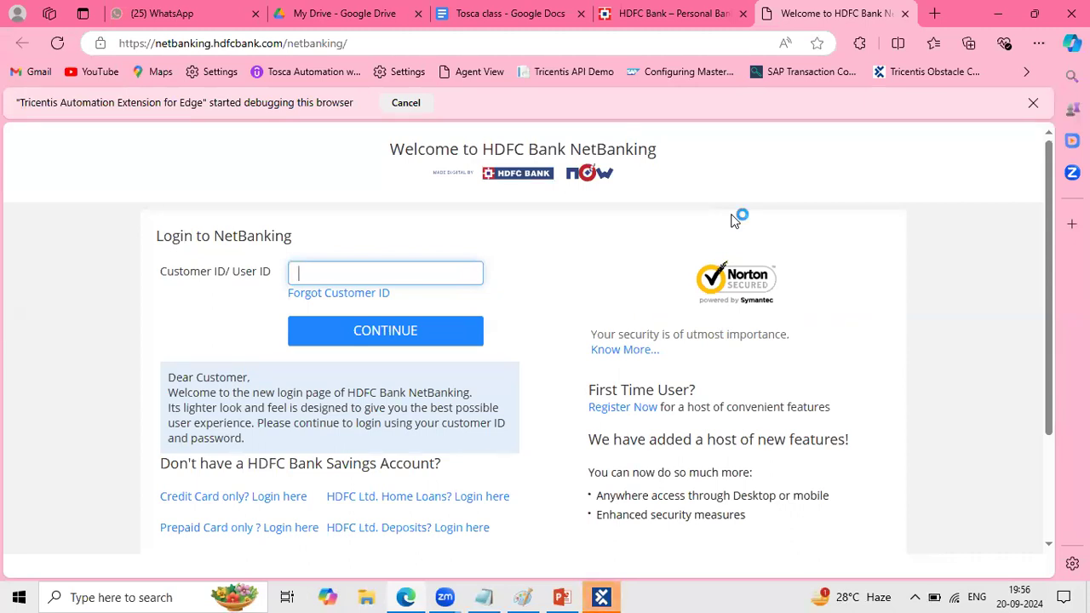
- Return to Tosca Commander, expand the Hdfc Home Page execution log, and collapse the properties pane to show all log columns
left_click(603, 596)
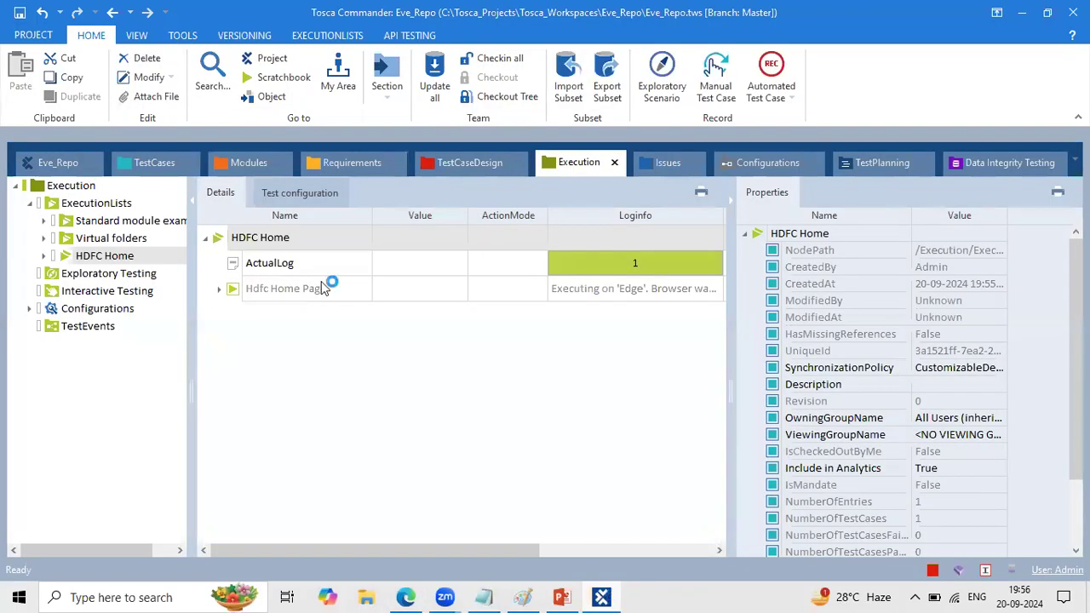
left_click(221, 291)
left_click(235, 316)
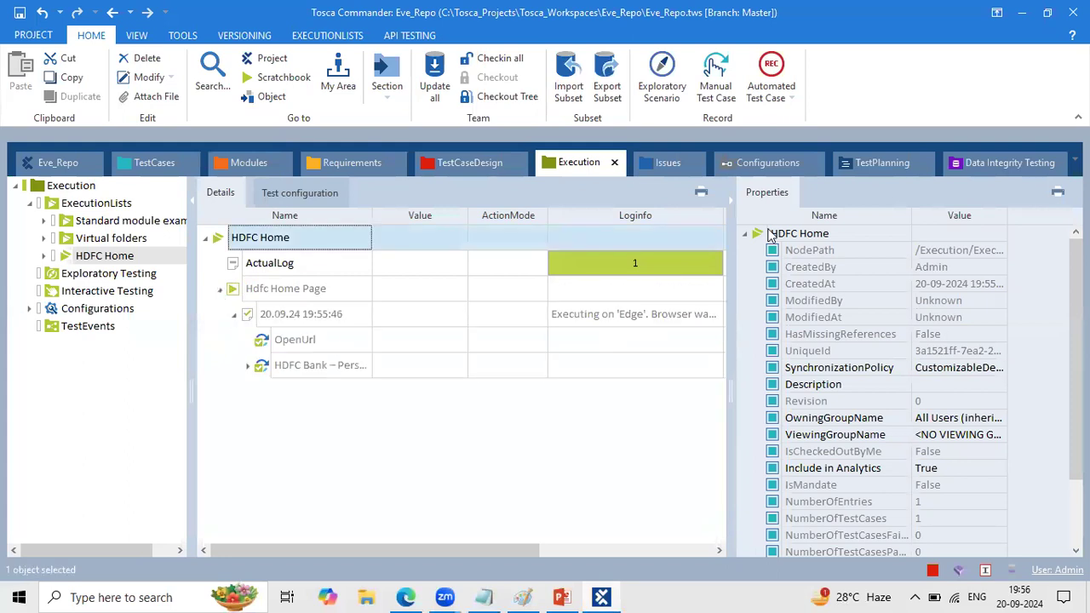
left_click(730, 193)
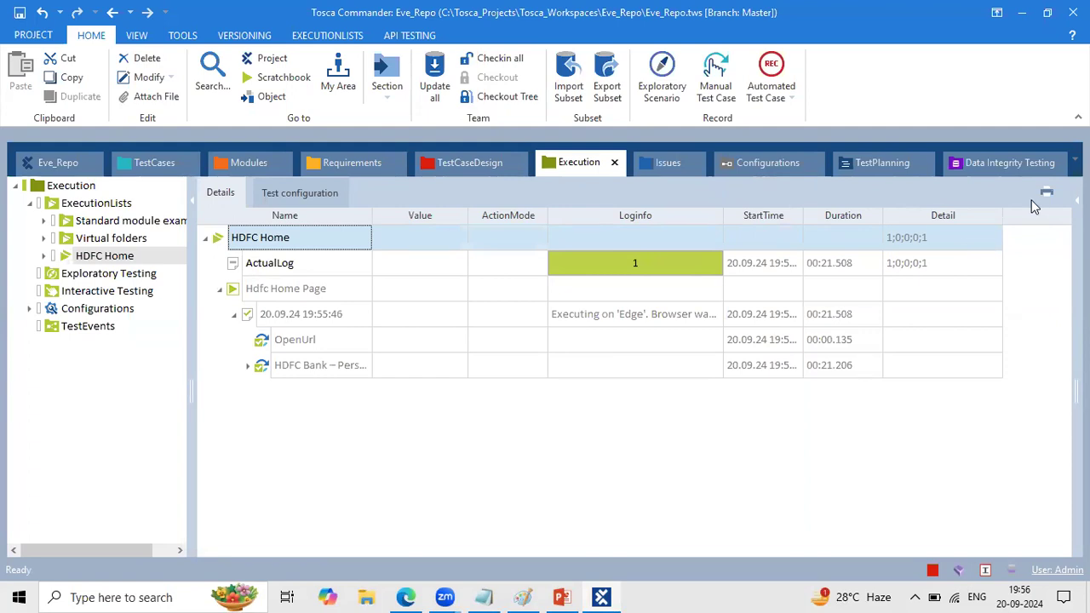
- Print the ExecutionEntries with detailed Logs report for the HDFC Home execution list, directing all pages to Adobe PDF Format
right_click(218, 240)
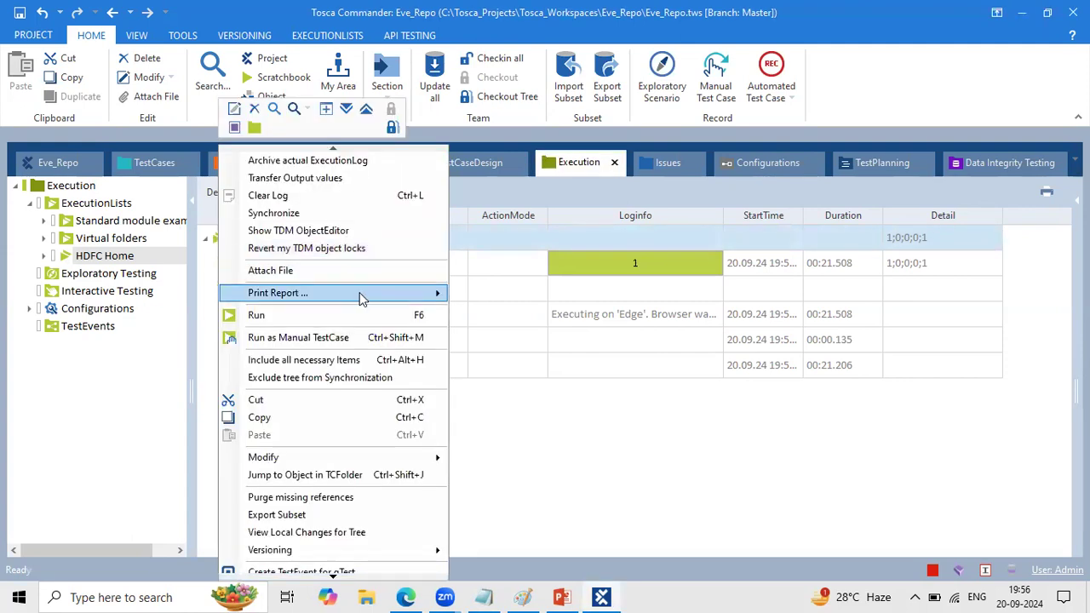
mouse_move(359, 292)
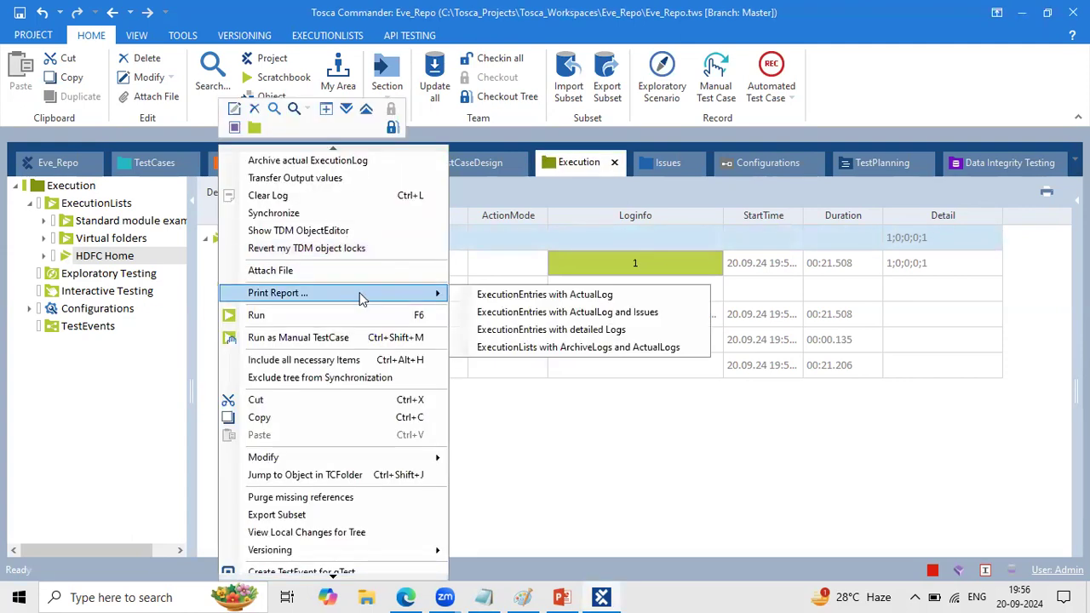
left_click(631, 331)
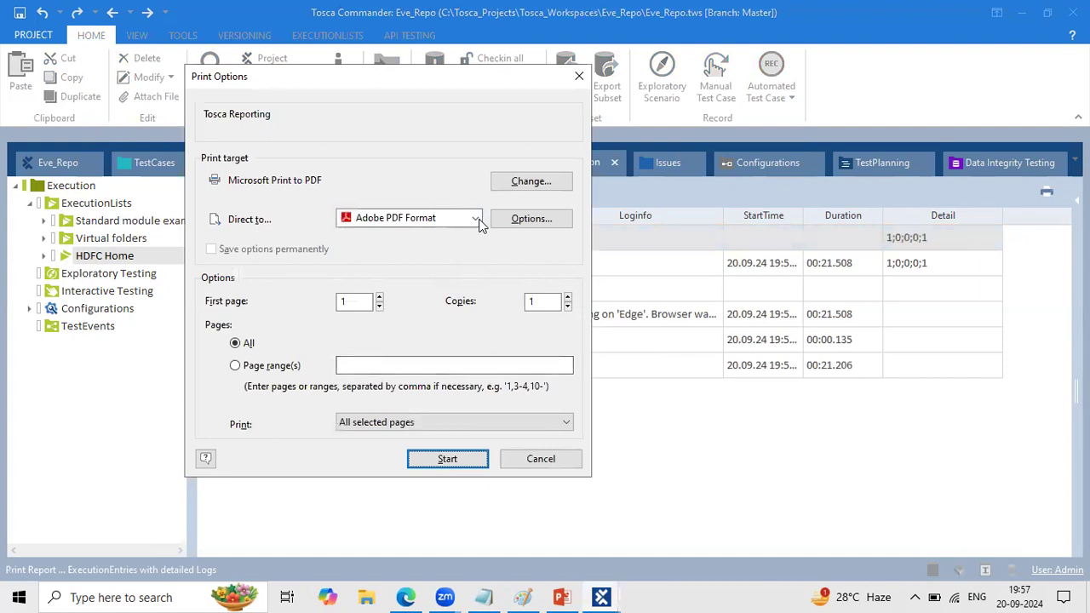
left_click(475, 219)
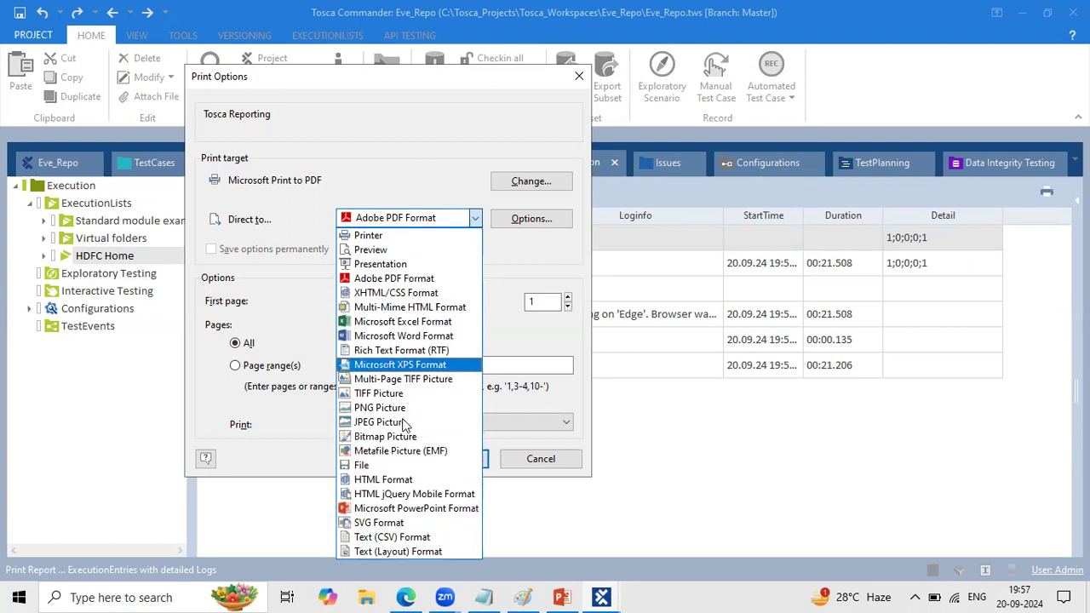
left_click(400, 281)
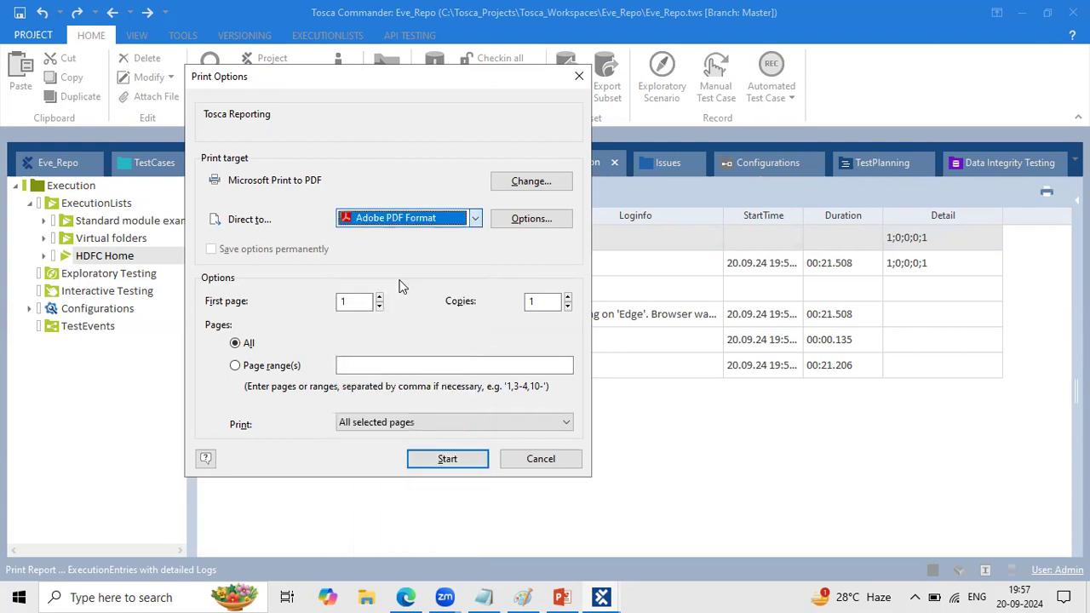
left_click(448, 460)
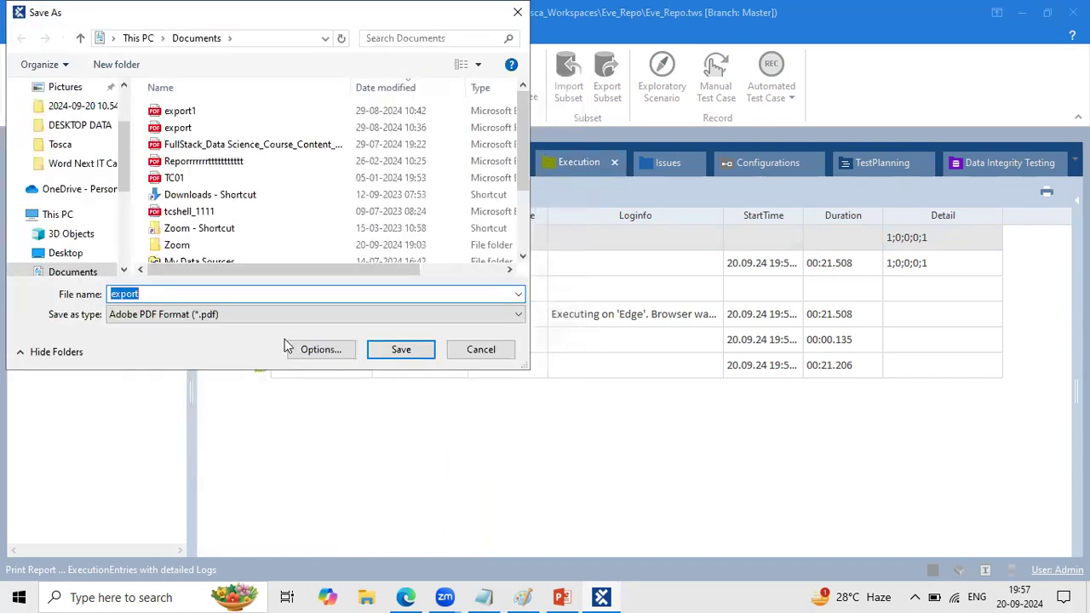
- Save the report as export345678 in Documents, answering No to showing only failed test cases
left_click(152, 292)
type("345678")
key("Return")
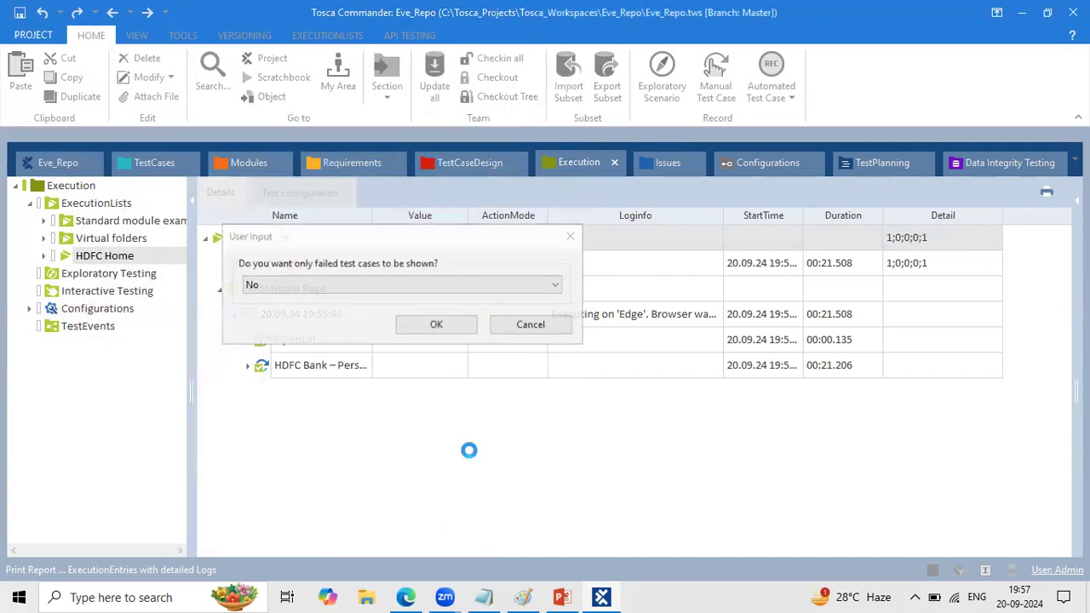
left_click(434, 326)
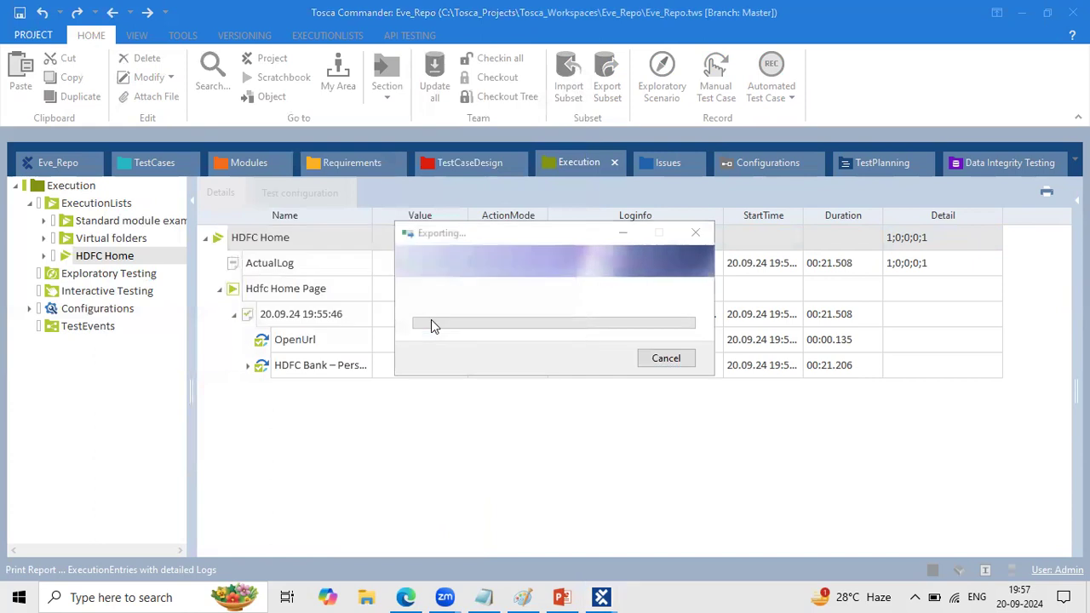
left_click(429, 293)
left_click(351, 323)
left_click(443, 328)
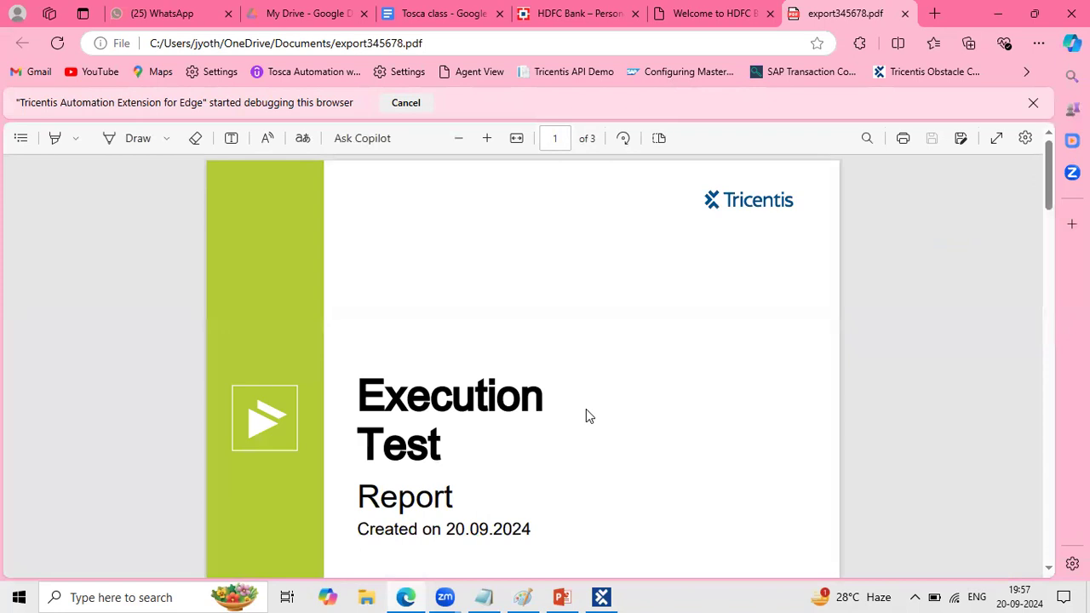
- Examine the PDF report's cover page, its Execution Summary table and the SumUp Chart
scroll(586, 415, "down", 1)
scroll(515, 460, "down", 3)
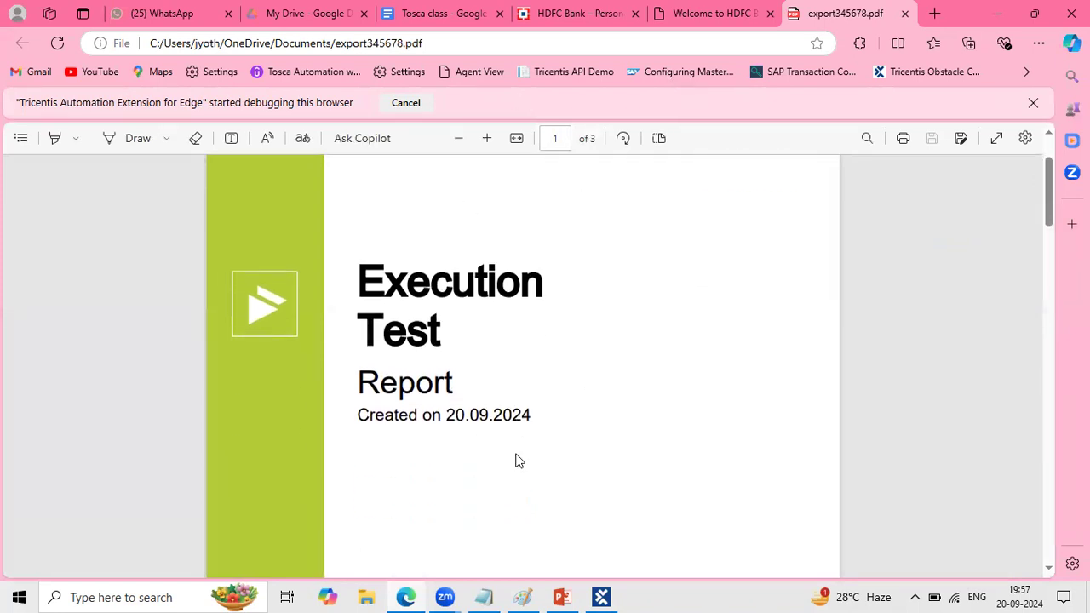
left_click_drag(360, 263, 474, 343)
scroll(474, 344, "down", 2)
scroll(474, 347, "down", 1)
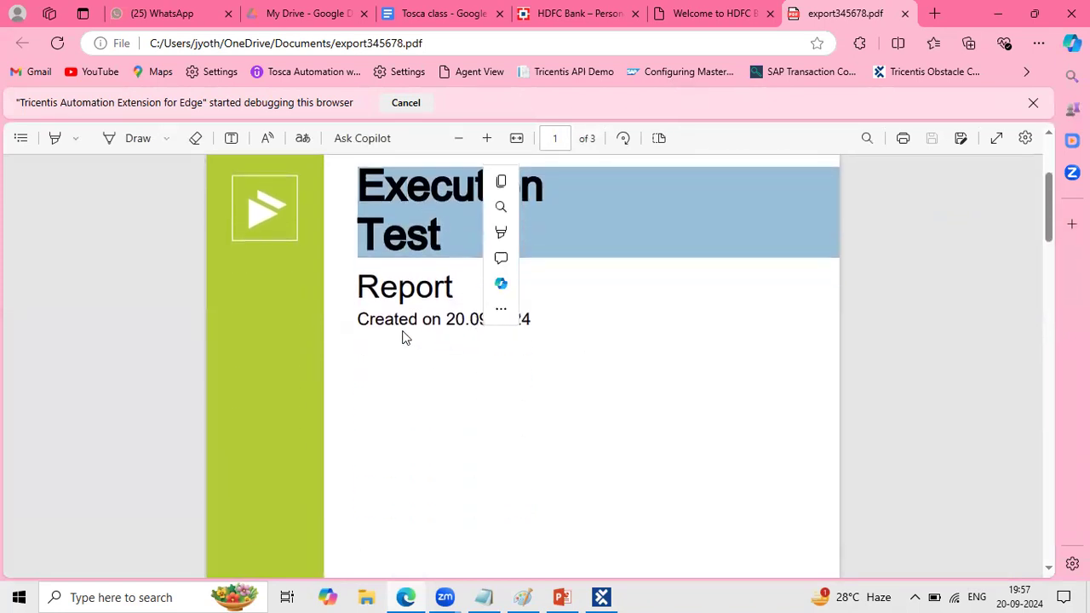
left_click(381, 328)
left_click_drag(366, 322, 542, 313)
scroll(515, 396, "down", 3)
scroll(516, 397, "down", 5)
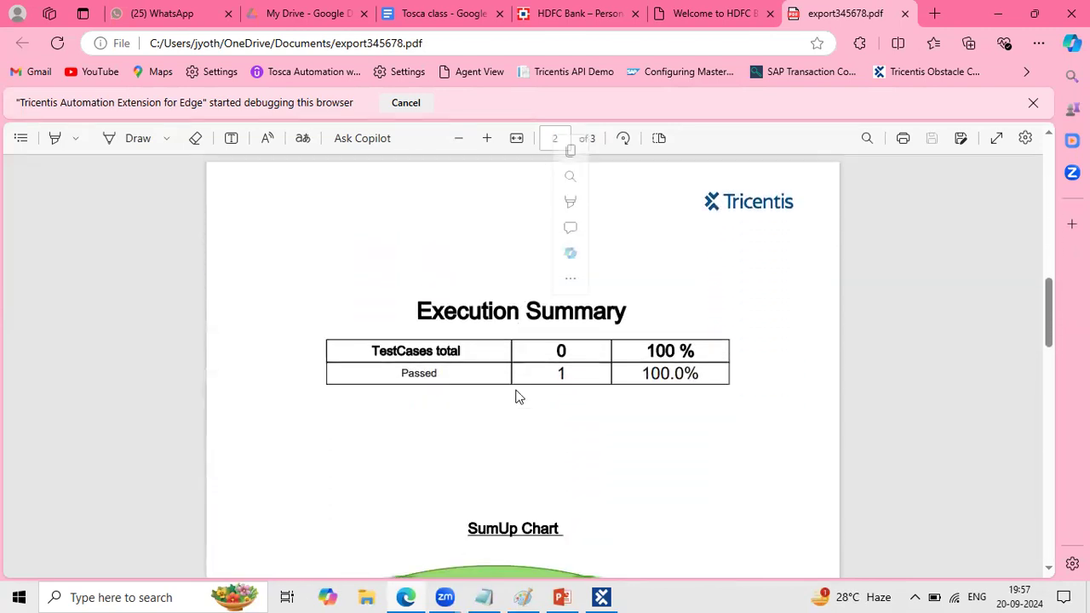
left_click(427, 315)
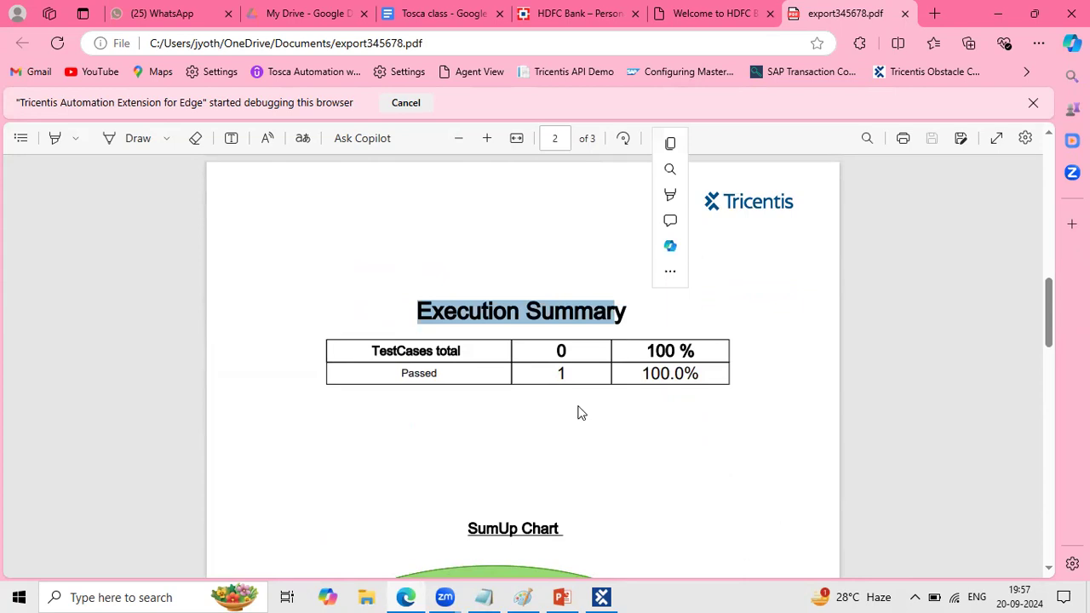
scroll(579, 412, "down", 1)
double_click(558, 320)
left_click_drag(694, 315, 708, 318)
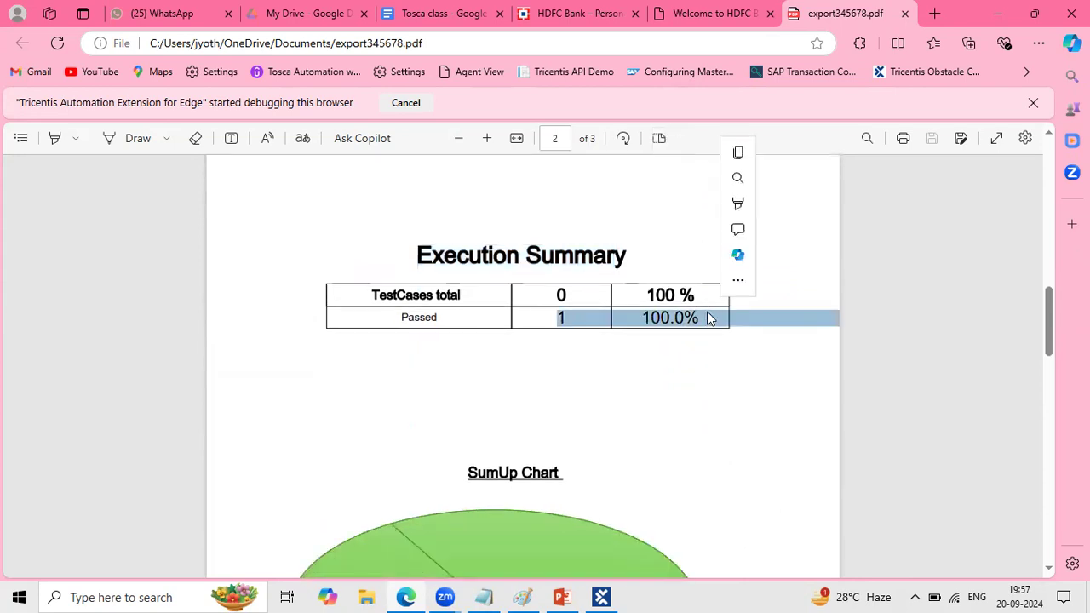
scroll(637, 400, "down", 3)
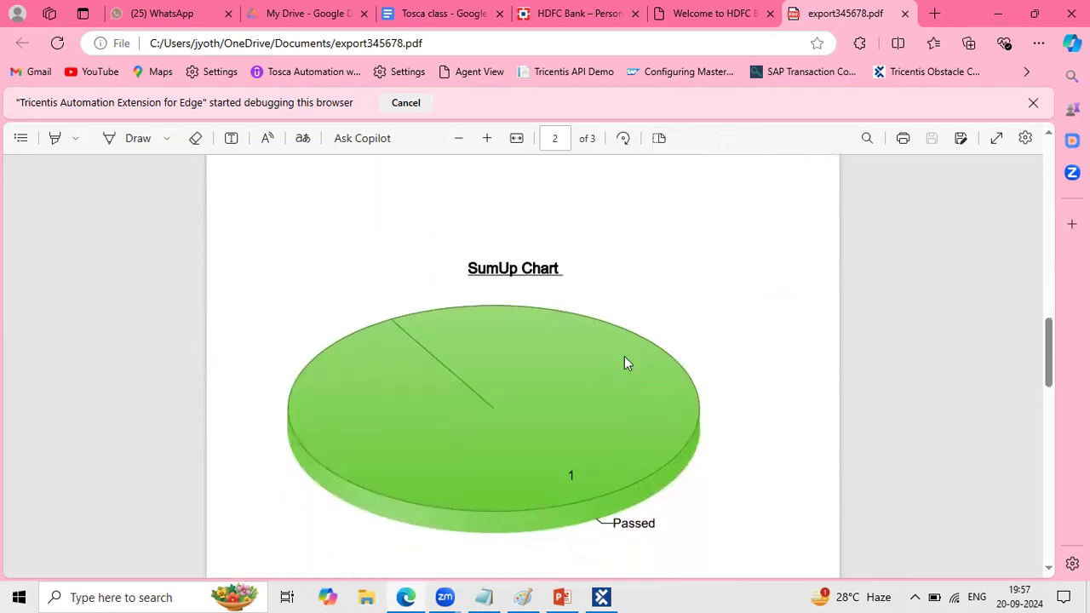
scroll(624, 361, "down", 8)
scroll(624, 356, "down", 1)
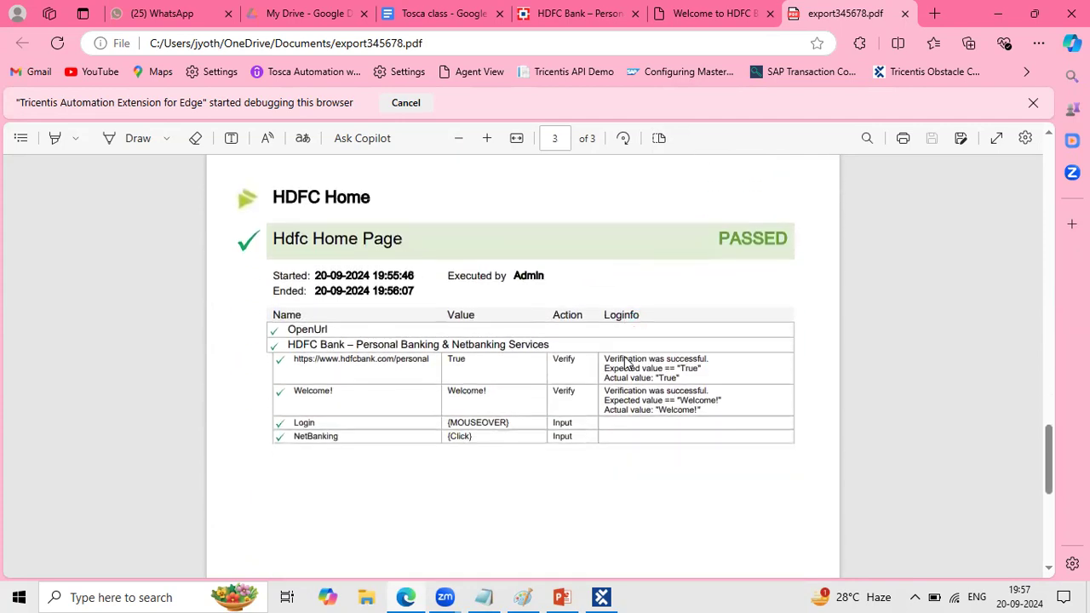
- Review the Hdfc Home Page result on the report's last page, including its start and end times, executing user and logged test steps
left_click_drag(274, 215, 419, 211)
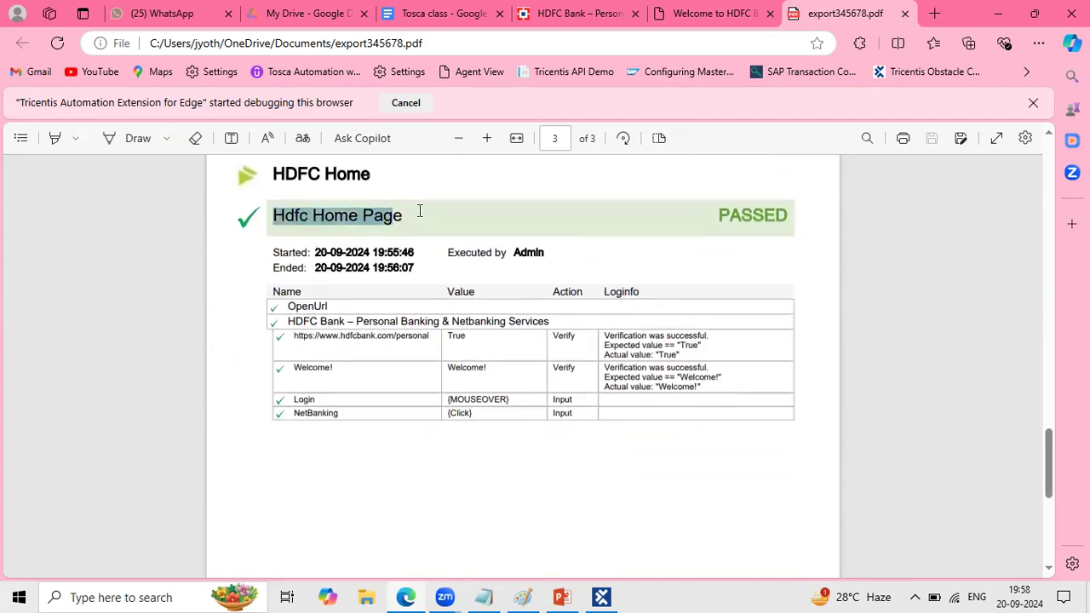
left_click(504, 252)
double_click(615, 253)
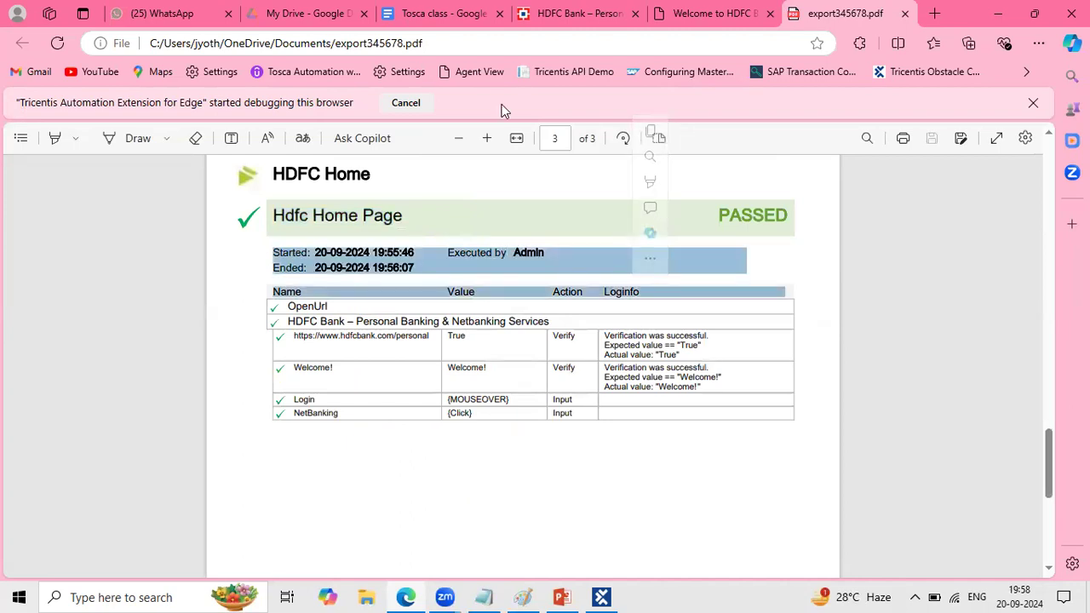
left_click(377, 245)
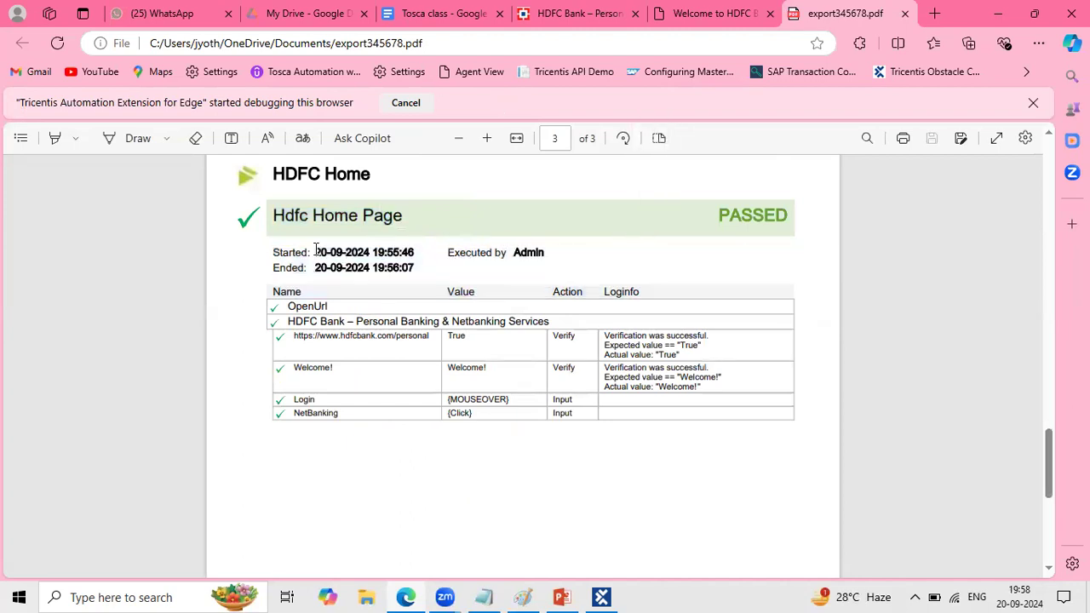
left_click_drag(316, 248, 414, 252)
left_click_drag(308, 275, 409, 274)
left_click(308, 313)
left_click_drag(308, 311, 667, 424)
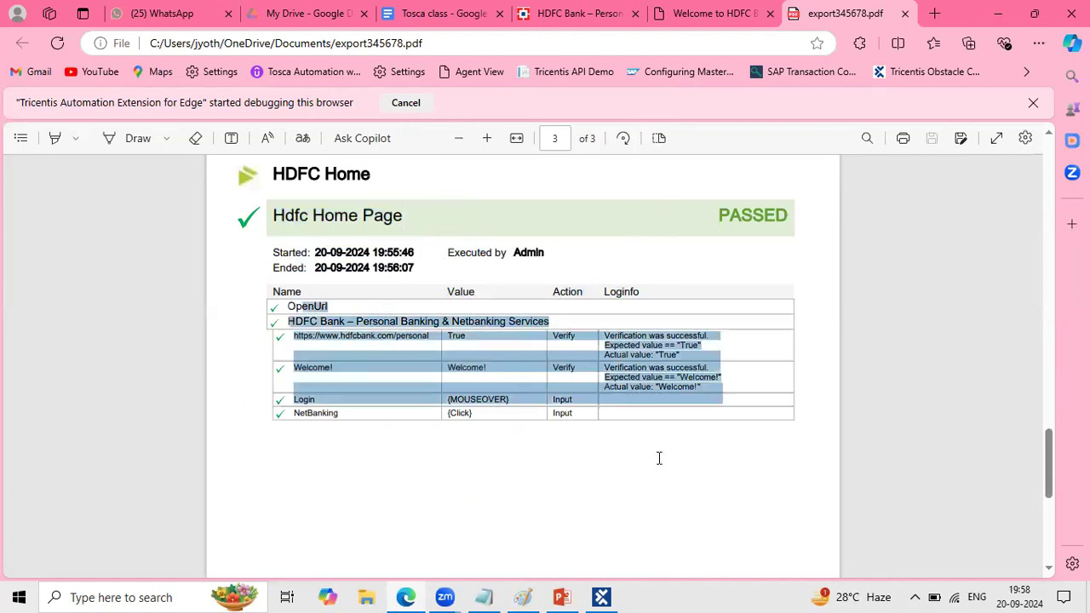
left_click_drag(649, 533, 647, 532)
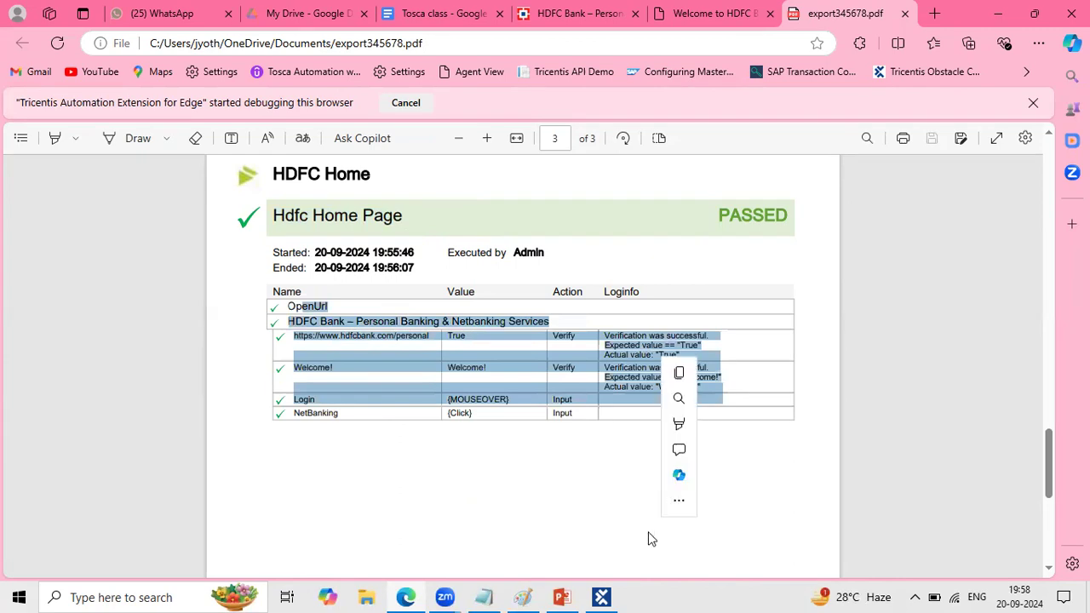
left_click(506, 418)
scroll(505, 418, "down", 5)
scroll(505, 418, "up", 7)
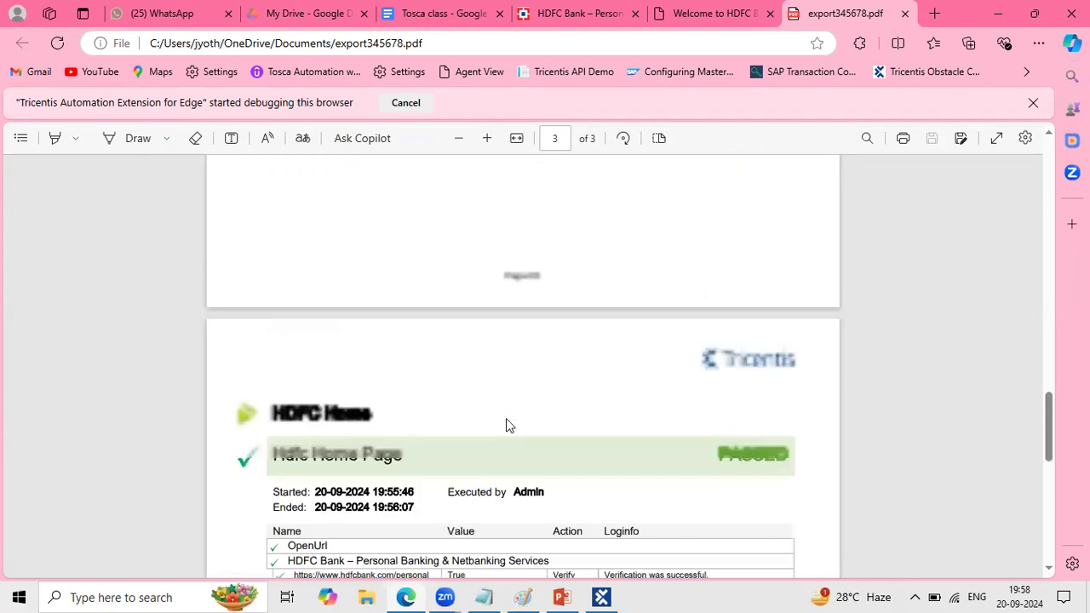
scroll(506, 418, "down", 3)
scroll(506, 425, "down", 1)
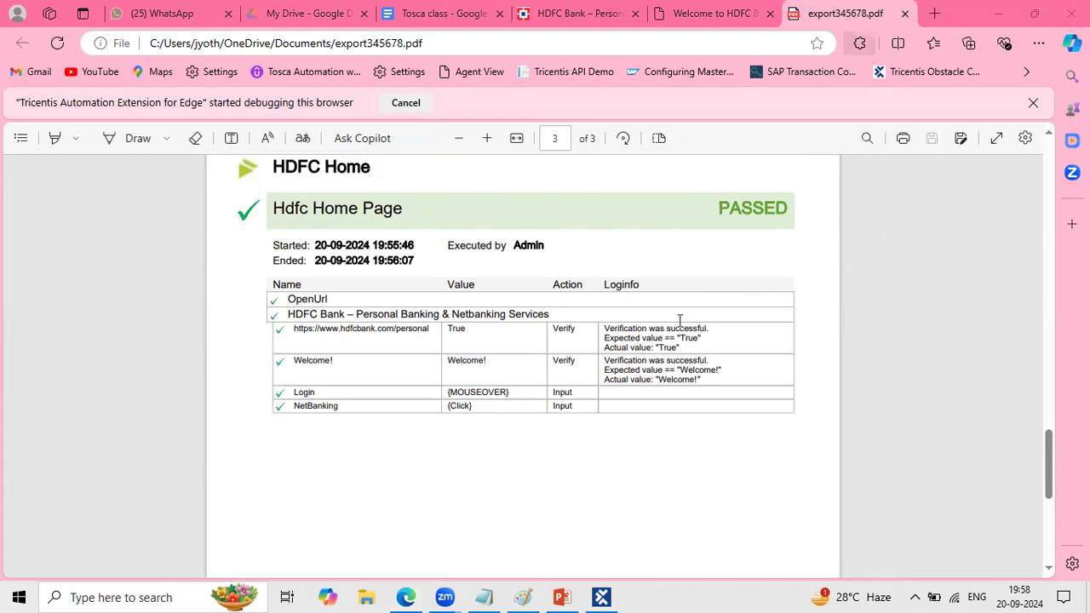
- Switch back to Tosca Commander, show the Hdfc Home Page test case under TestCases, and collapse its properties pane
left_click(604, 596)
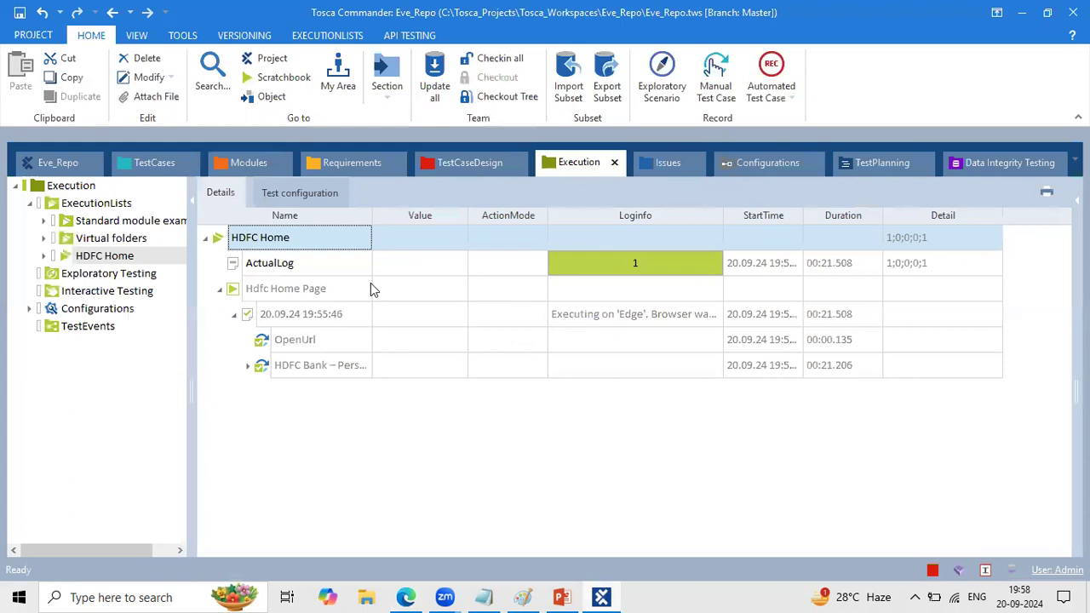
left_click(154, 162)
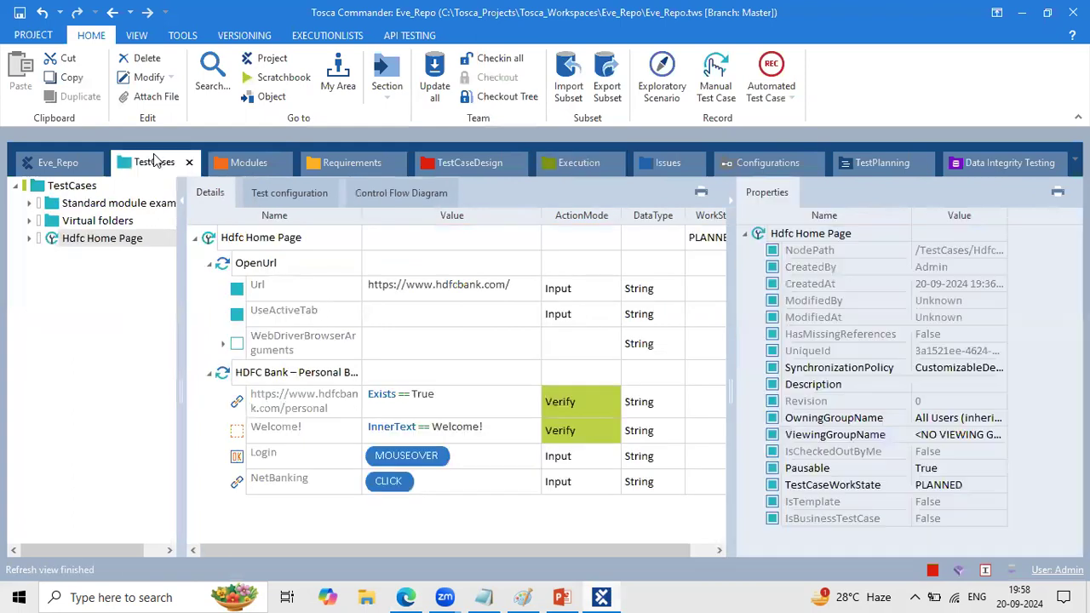
left_click(332, 374)
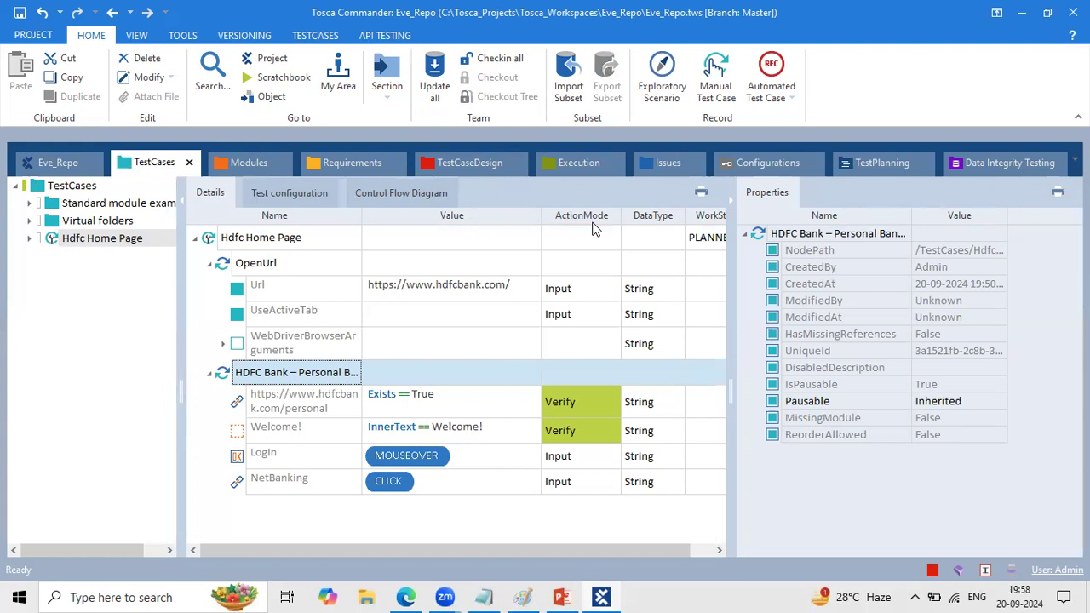
left_click(732, 197)
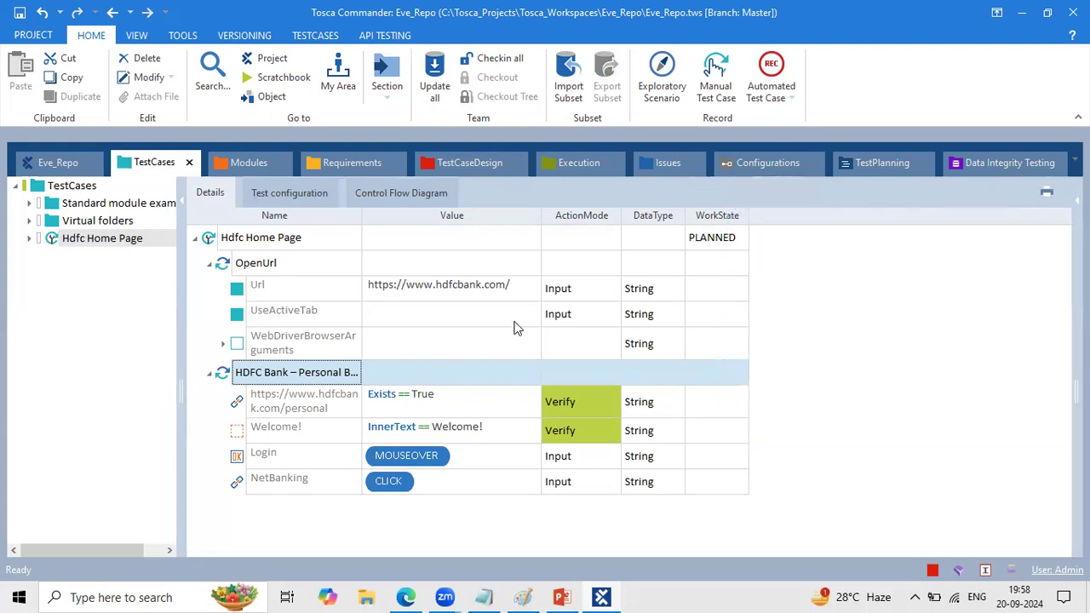
left_click(514, 323)
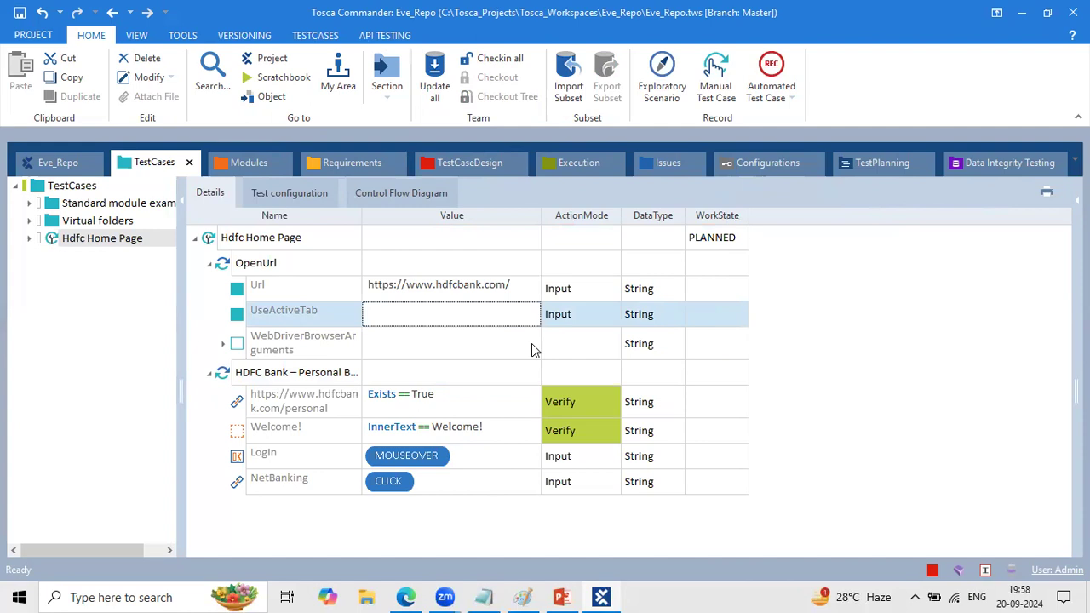
left_click(784, 306)
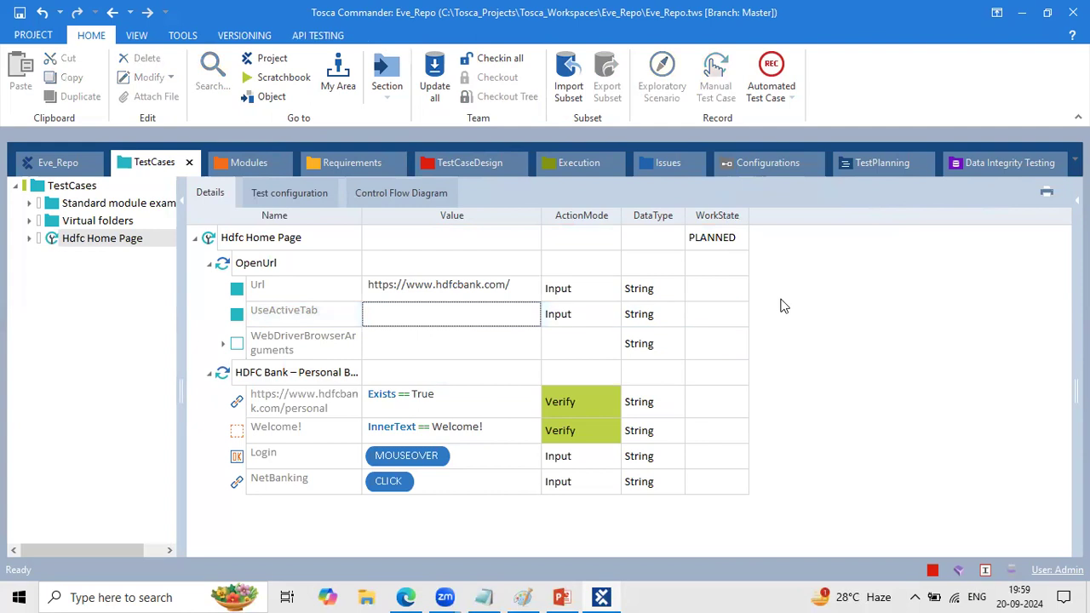